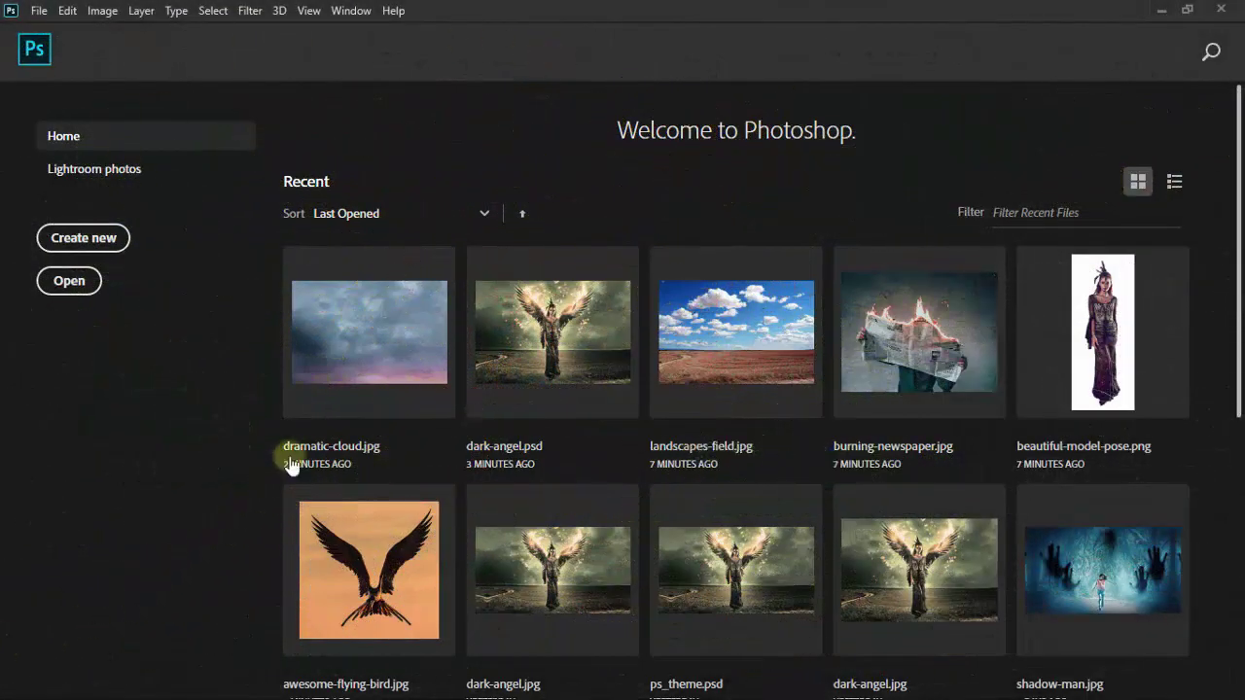
- Open dramatic-cloud.jpg and fit the whole image to the screen
{"action": "left_click", "coordinate": [387, 330]}
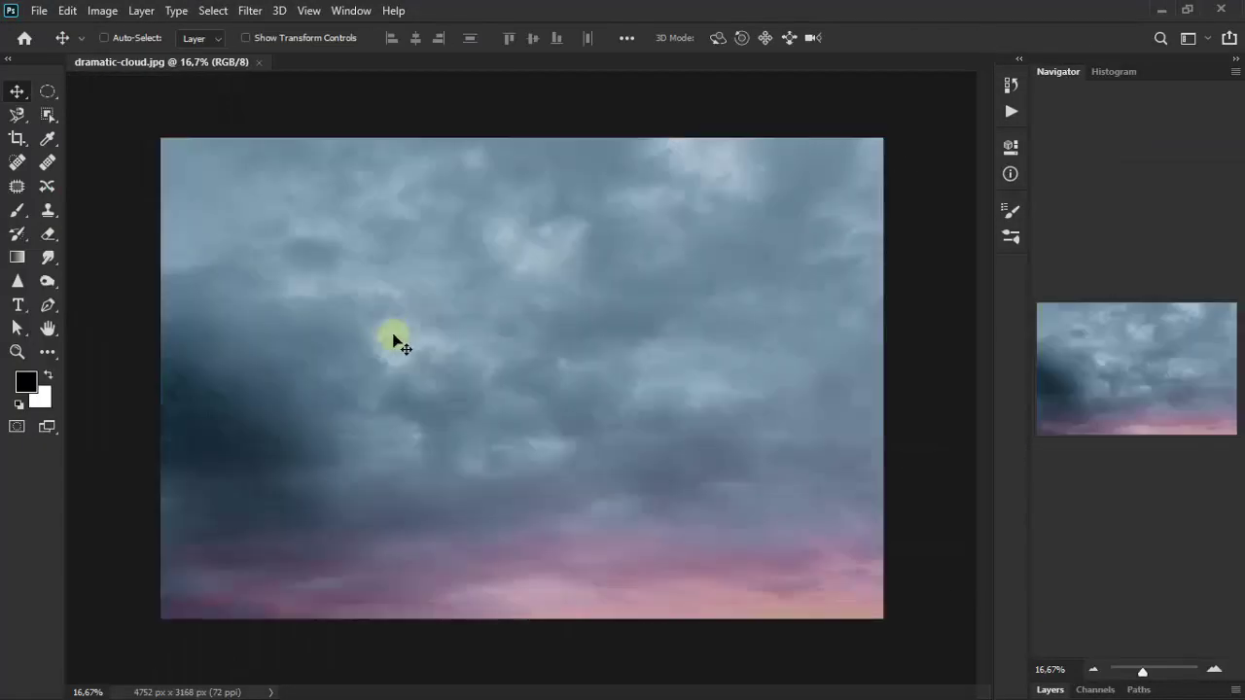
{"action": "left_click", "coordinate": [1055, 680]}
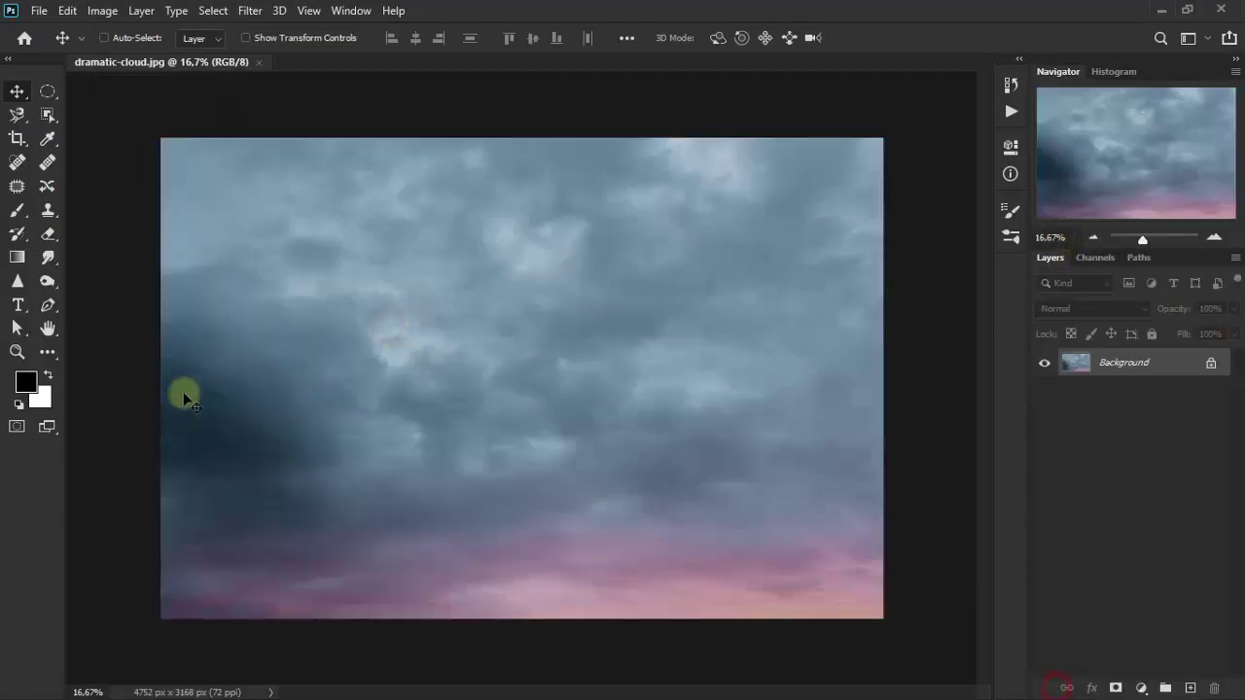
{"action": "left_click", "coordinate": [18, 352]}
{"action": "right_click", "coordinate": [337, 352]}
{"action": "left_click", "coordinate": [399, 360]}
{"action": "left_click", "coordinate": [20, 92]}
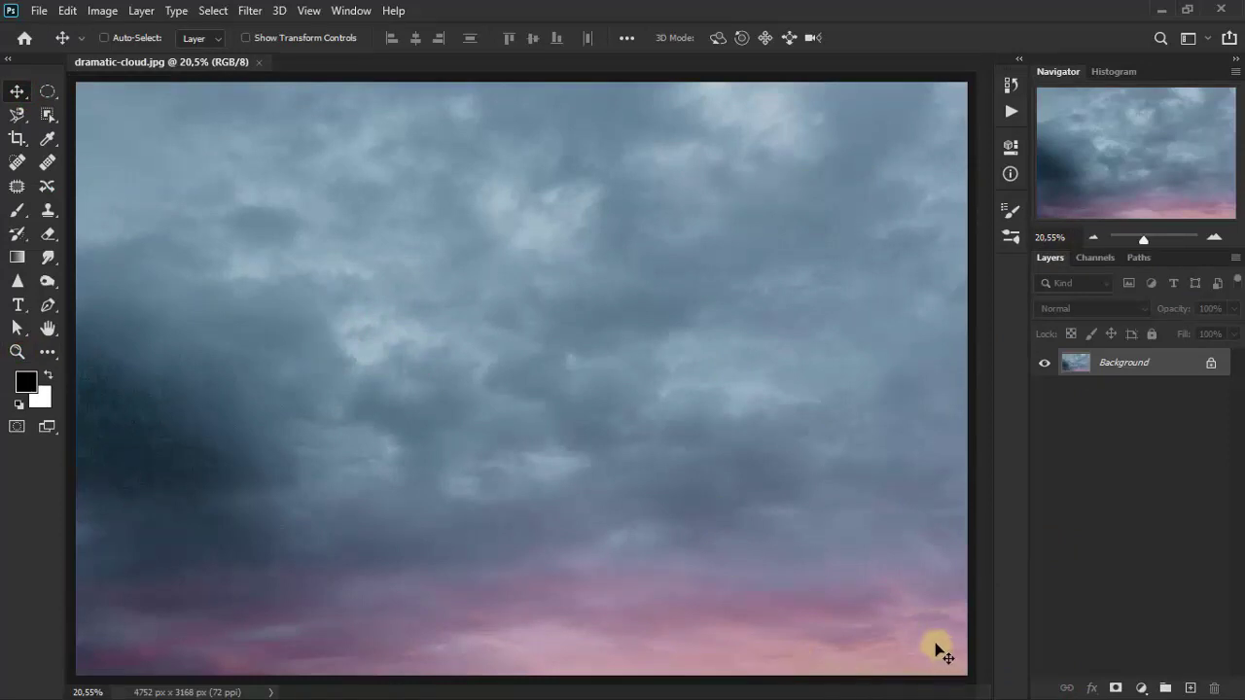
- Open landscapes-field.jpg and drag it onto dramatic-cloud.jpg as Layer 1
{"action": "left_click", "coordinate": [21, 37]}
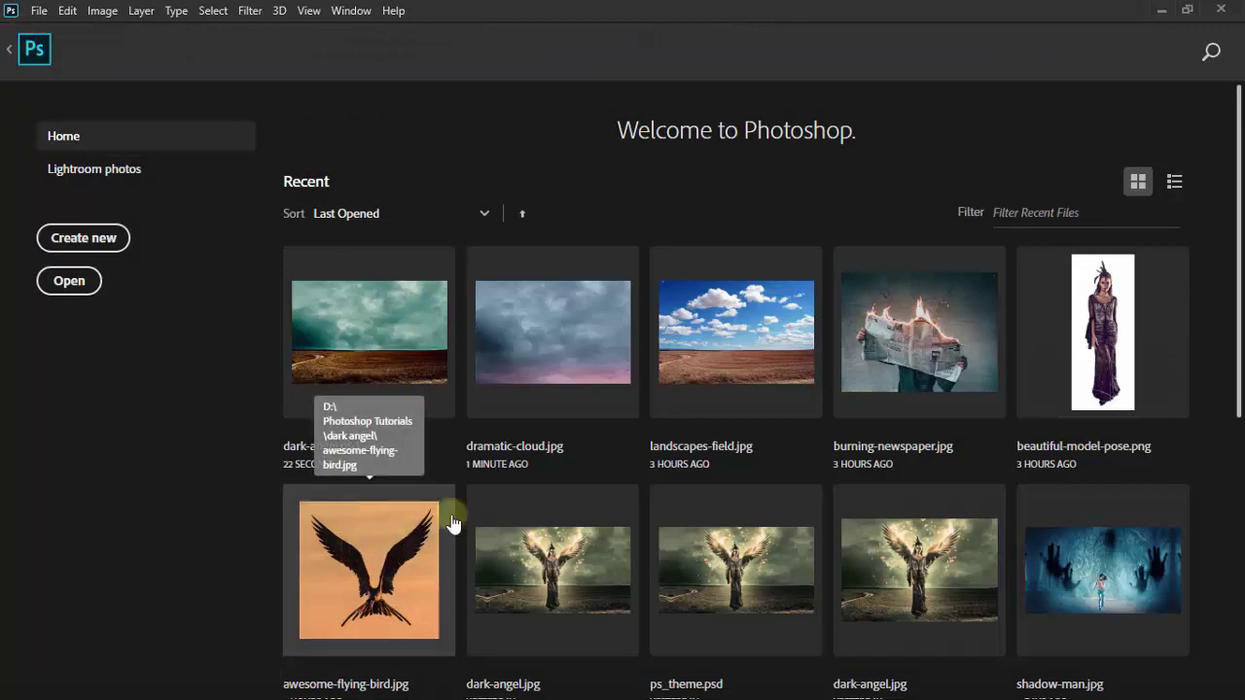
{"action": "left_click", "coordinate": [757, 380]}
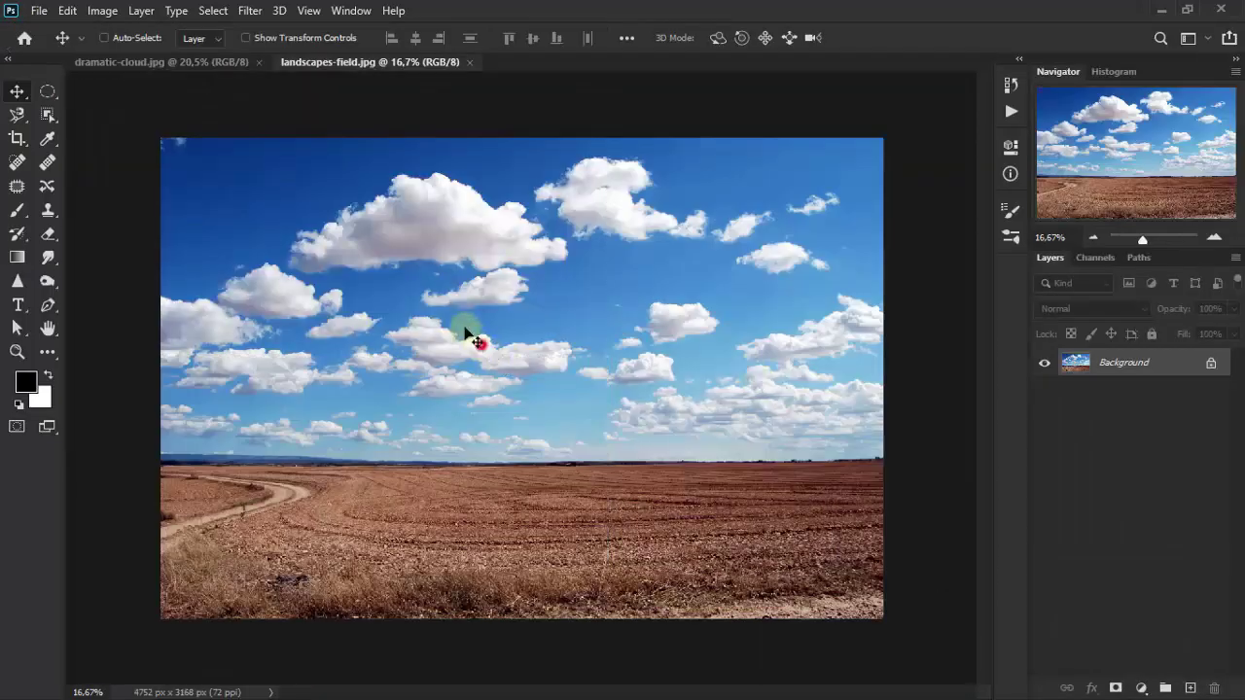
{"action": "mouse_move", "coordinate": [465, 330]}
{"action": "left_mouse_down"}
{"action": "mouse_move", "coordinate": [402, 305]}
{"action": "mouse_move", "coordinate": [523, 374]}
{"action": "mouse_move", "coordinate": [522, 386]}
{"action": "left_mouse_up"}
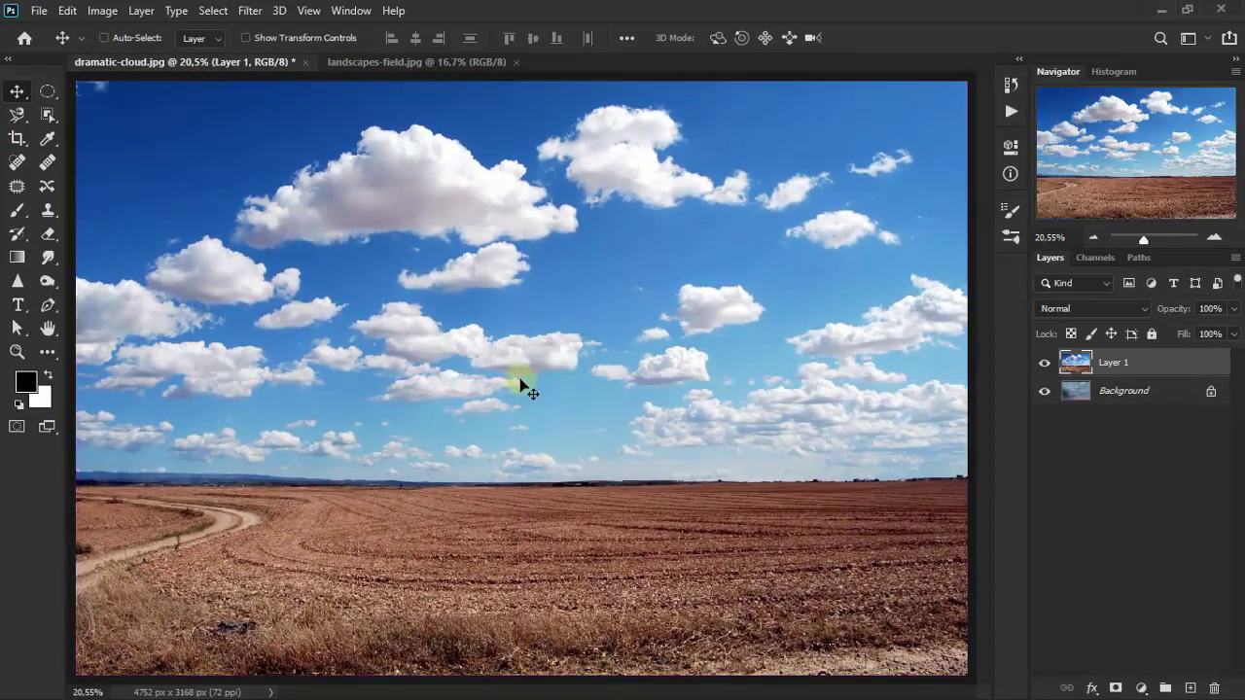
- Close landscapes-field.jpg and add a layer mask to Layer 1
{"action": "left_click", "coordinate": [411, 64]}
{"action": "left_click", "coordinate": [516, 63]}
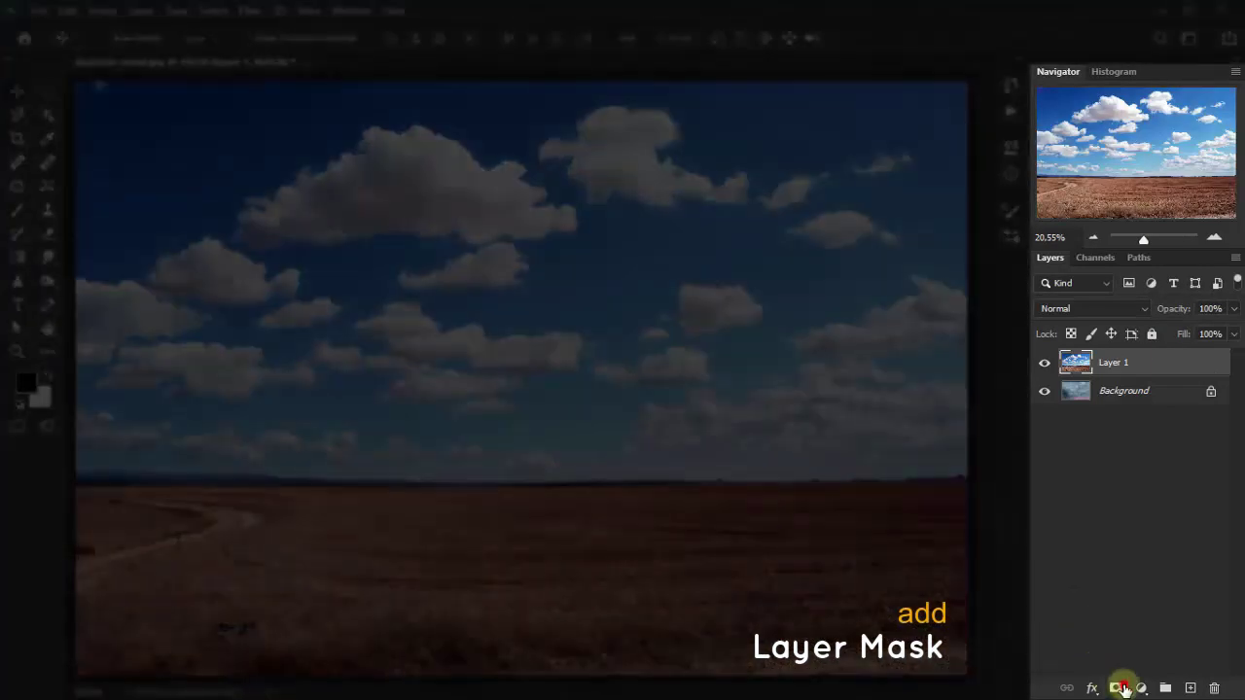
{"action": "left_click", "coordinate": [1122, 688]}
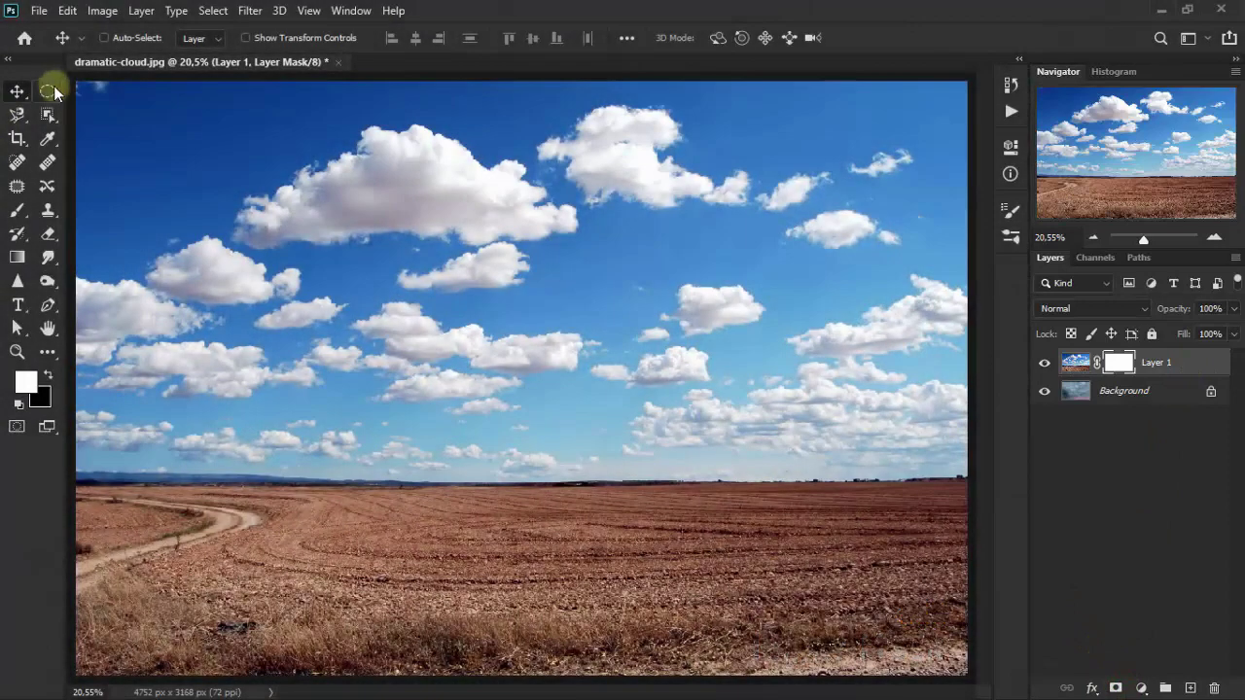
- Hide the blue sky in the mask using a rectangular selection down to the horizon
{"action": "left_click", "coordinate": [49, 91]}
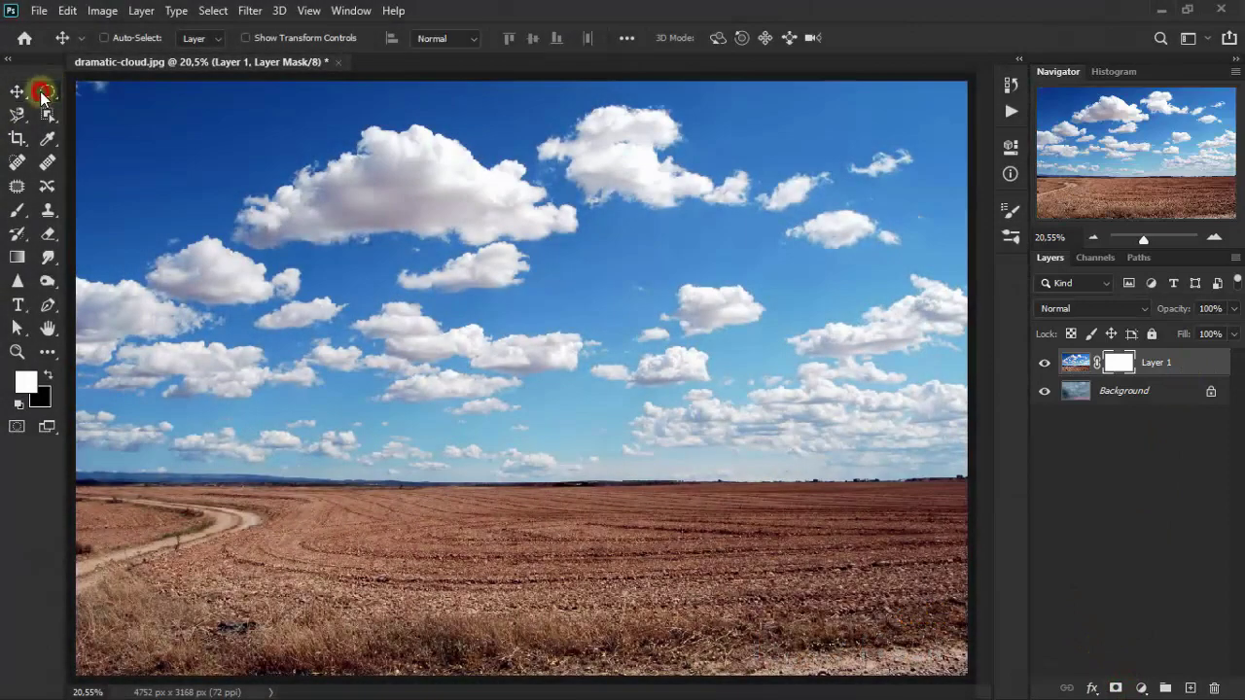
{"action": "left_click", "coordinate": [123, 90]}
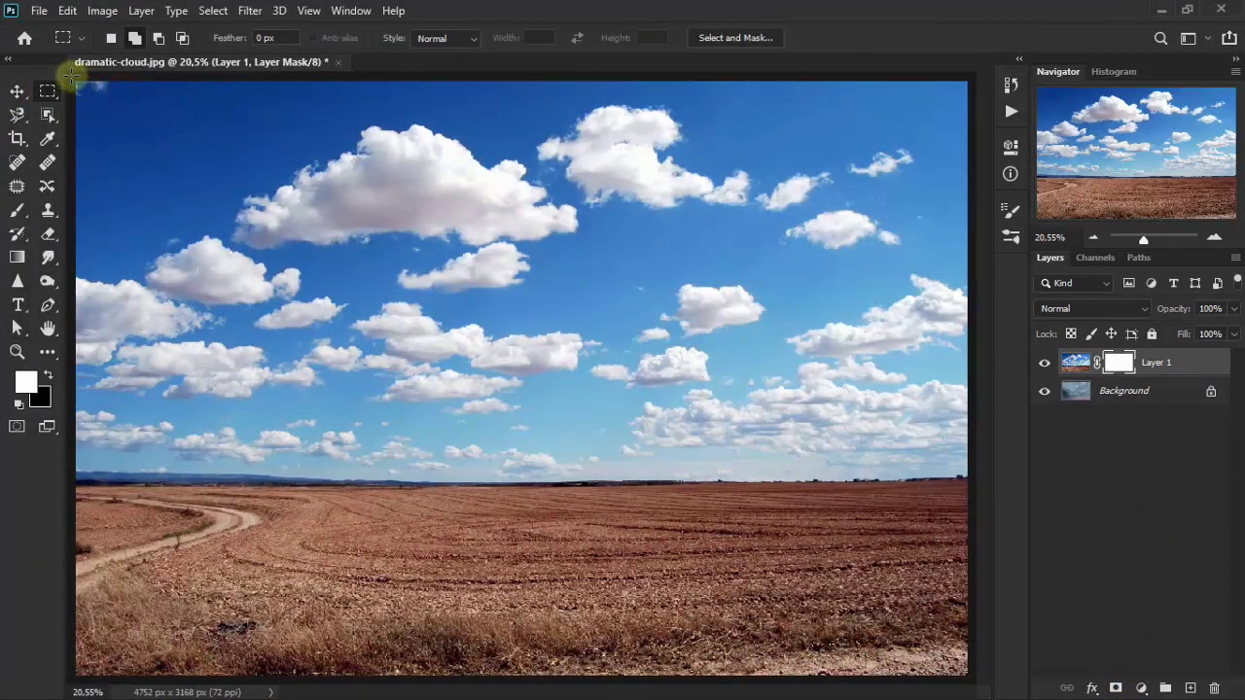
{"action": "left_click_drag", "start_coordinate": [72, 76], "coordinate": [985, 471]}
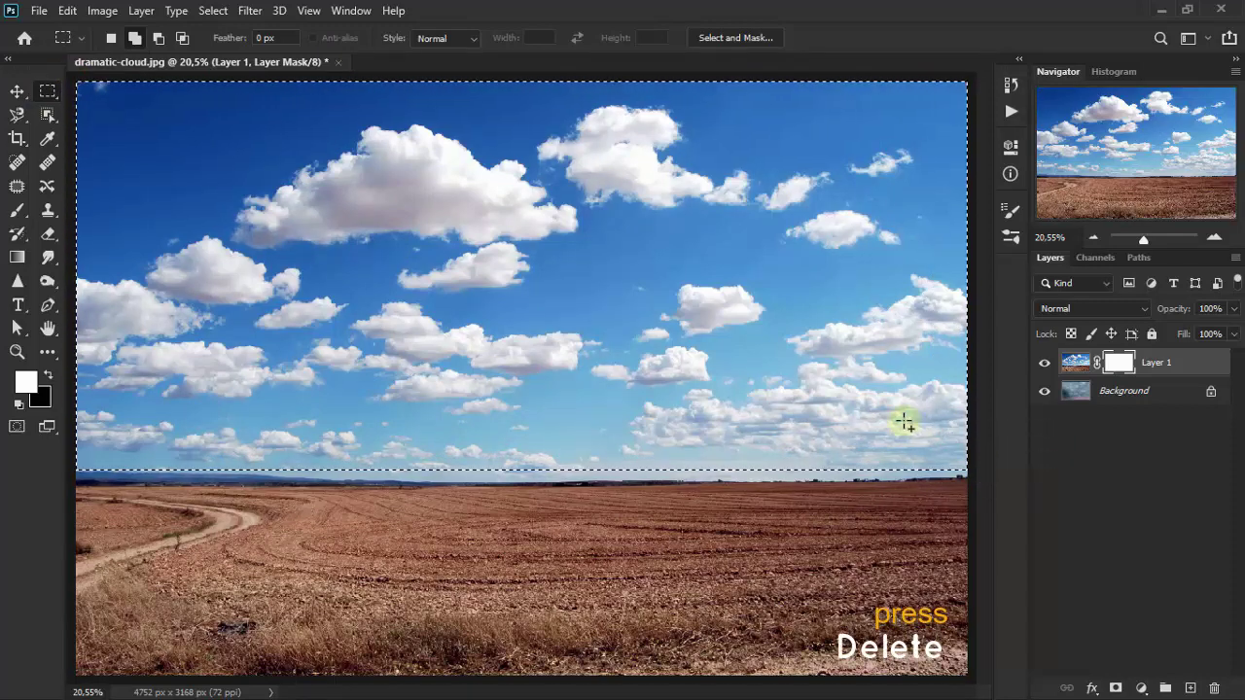
{"action": "key", "text": "Delete"}
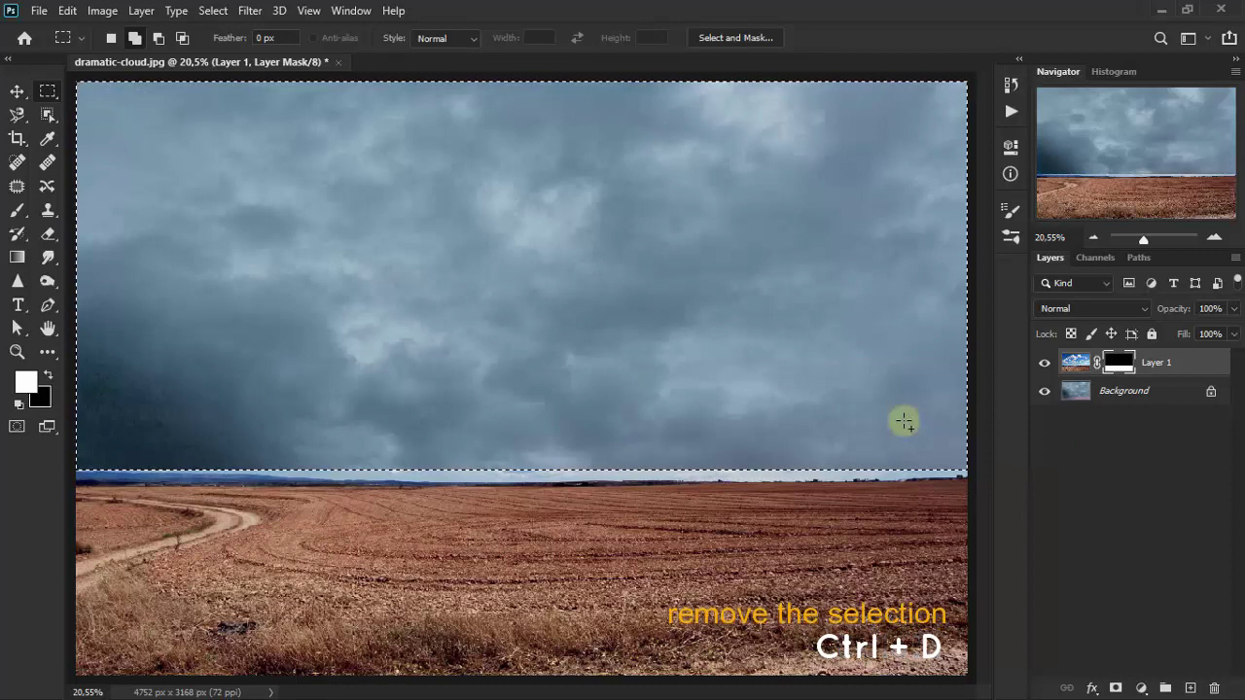
{"action": "key", "text": "ctrl+d"}
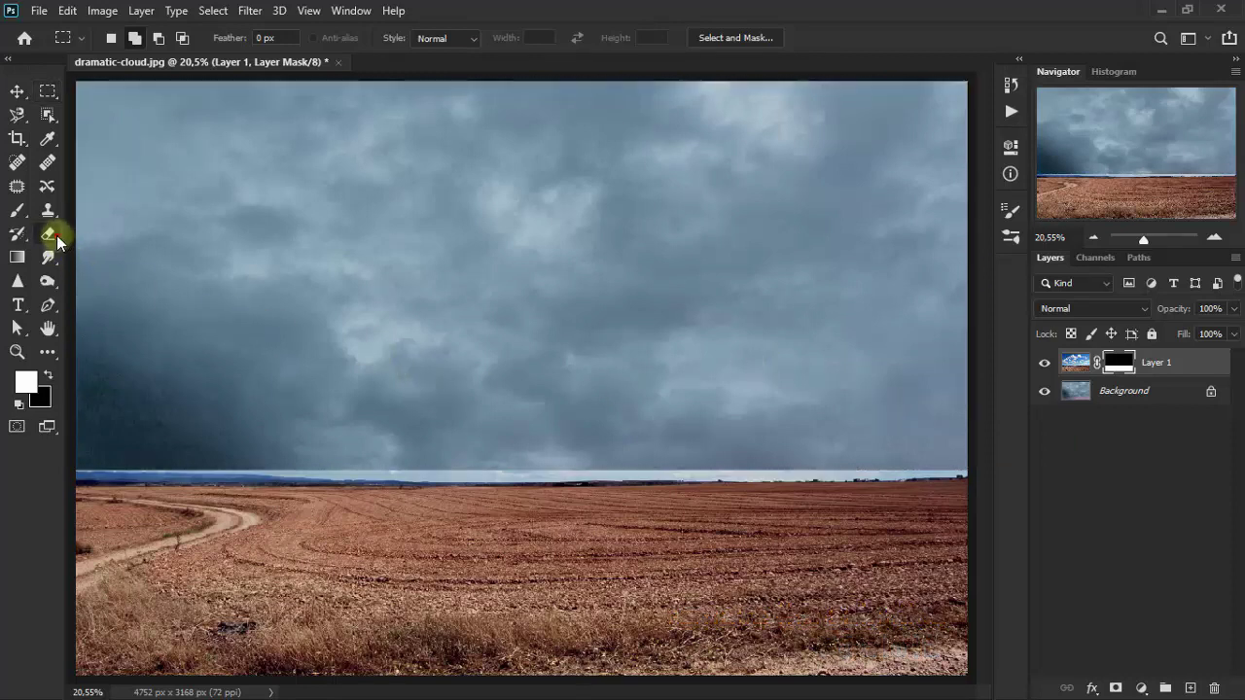
{"action": "left_click", "coordinate": [55, 236]}
- Brush out the horizon seam with a size-80, 30%-opacity eraser on the mask
{"action": "left_click", "coordinate": [121, 236]}
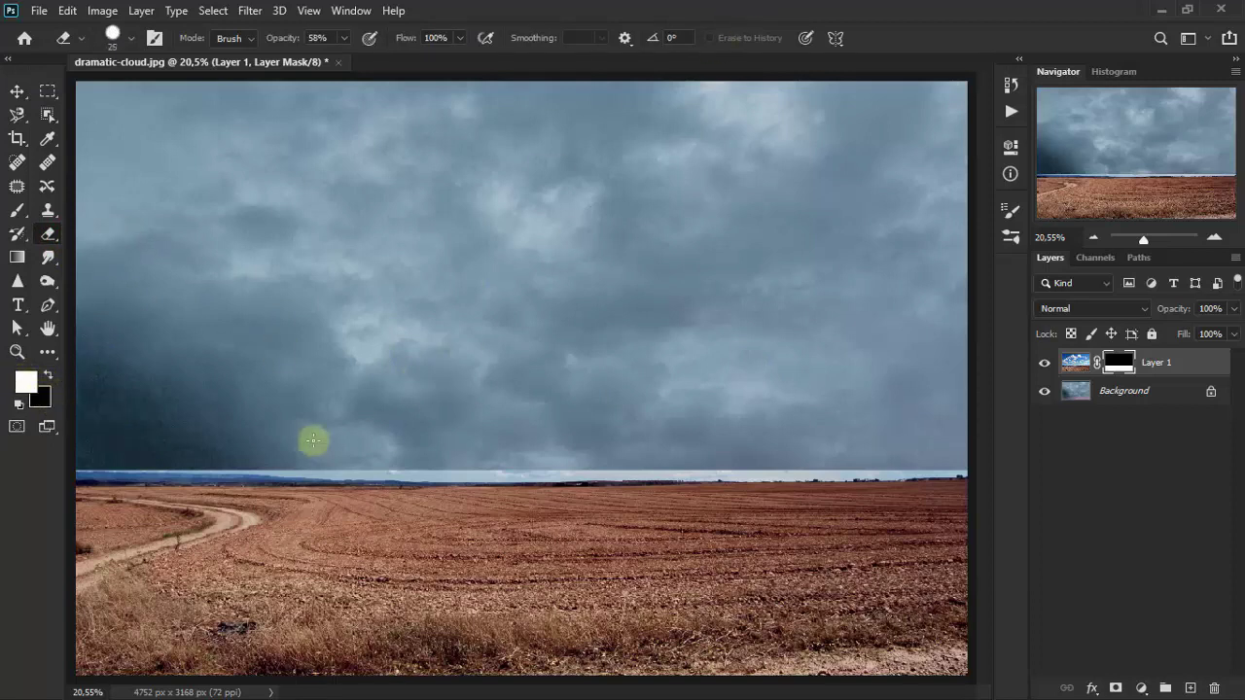
{"action": "key", "text": "bracketright"}
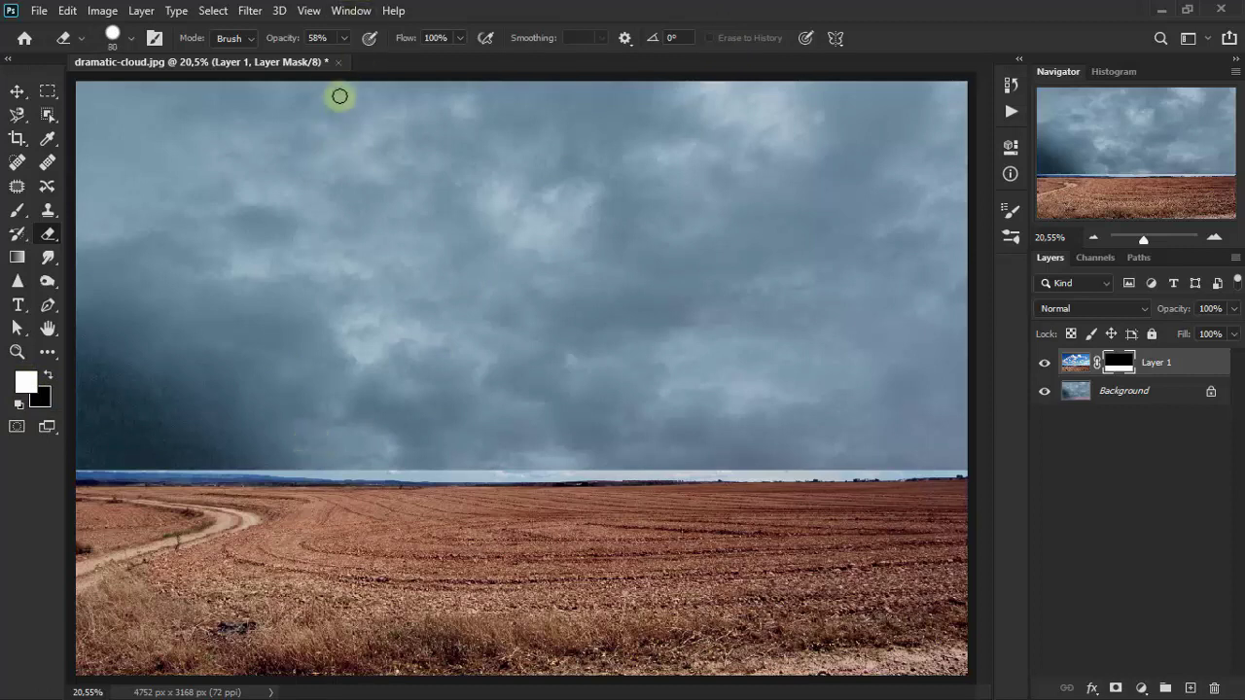
{"action": "left_click_drag", "start_coordinate": [340, 61], "coordinate": [321, 59]}
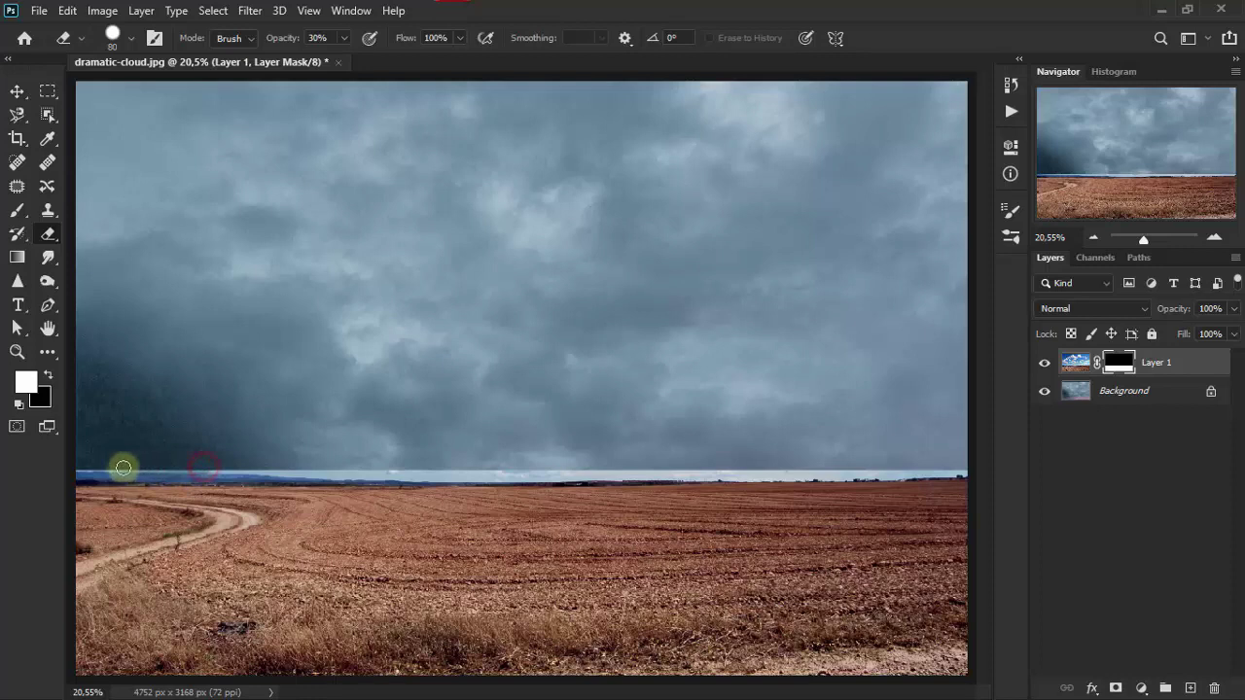
{"action": "mouse_move", "coordinate": [194, 468]}
{"action": "left_mouse_down"}
{"action": "mouse_move", "coordinate": [84, 466]}
{"action": "mouse_move", "coordinate": [244, 470]}
{"action": "mouse_move", "coordinate": [78, 466]}
{"action": "mouse_move", "coordinate": [961, 473]}
{"action": "mouse_move", "coordinate": [369, 467]}
{"action": "mouse_move", "coordinate": [575, 472]}
{"action": "left_mouse_up"}
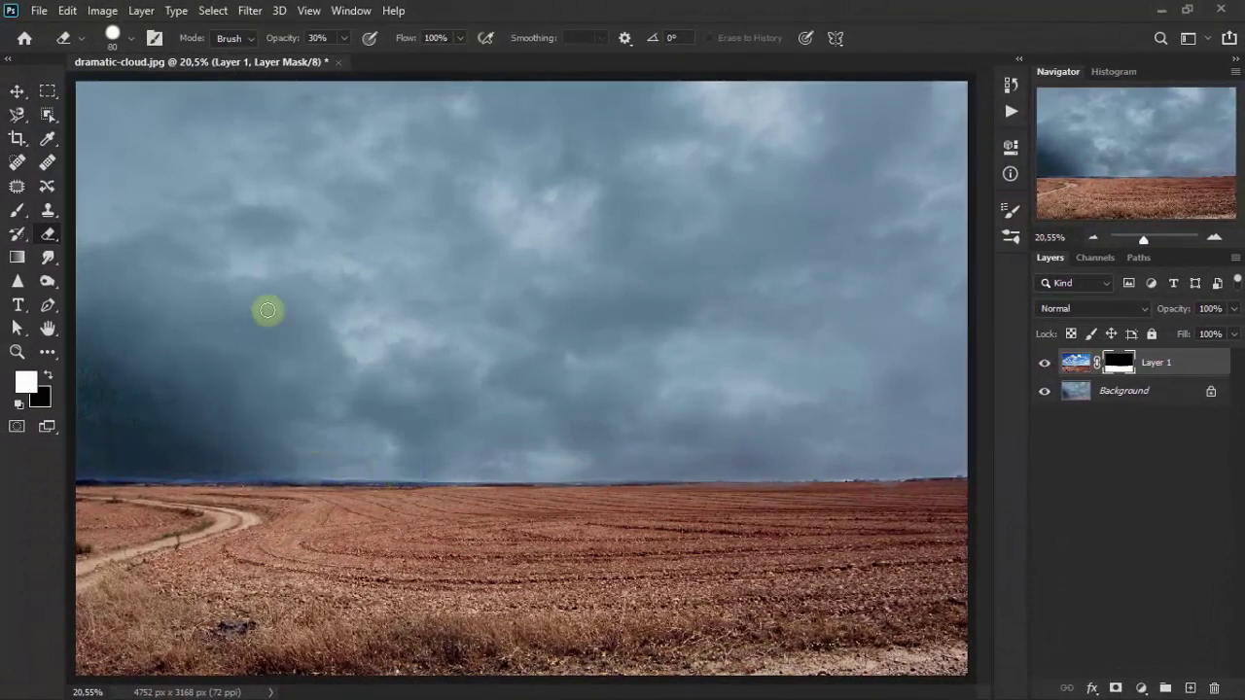
{"action": "left_click", "coordinate": [27, 93]}
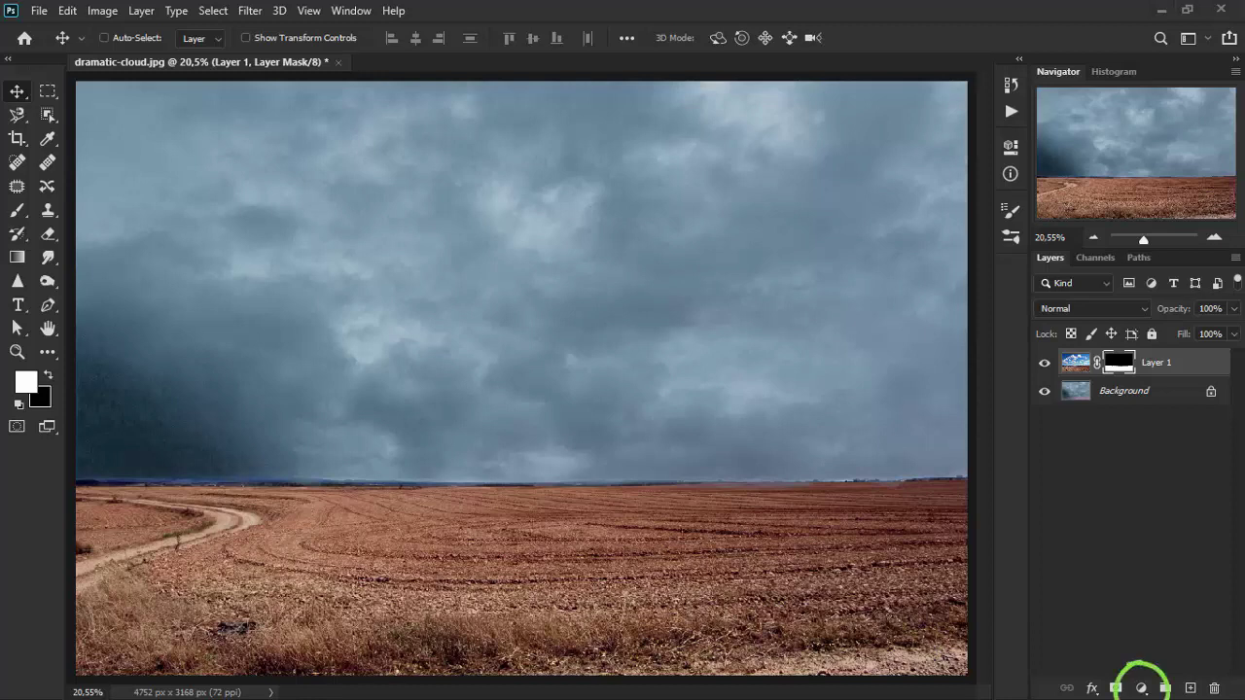
- Add a Brightness/Contrast layer clipped to Layer 1 with brightness -78 and contrast 100
{"action": "left_click", "coordinate": [1142, 688]}
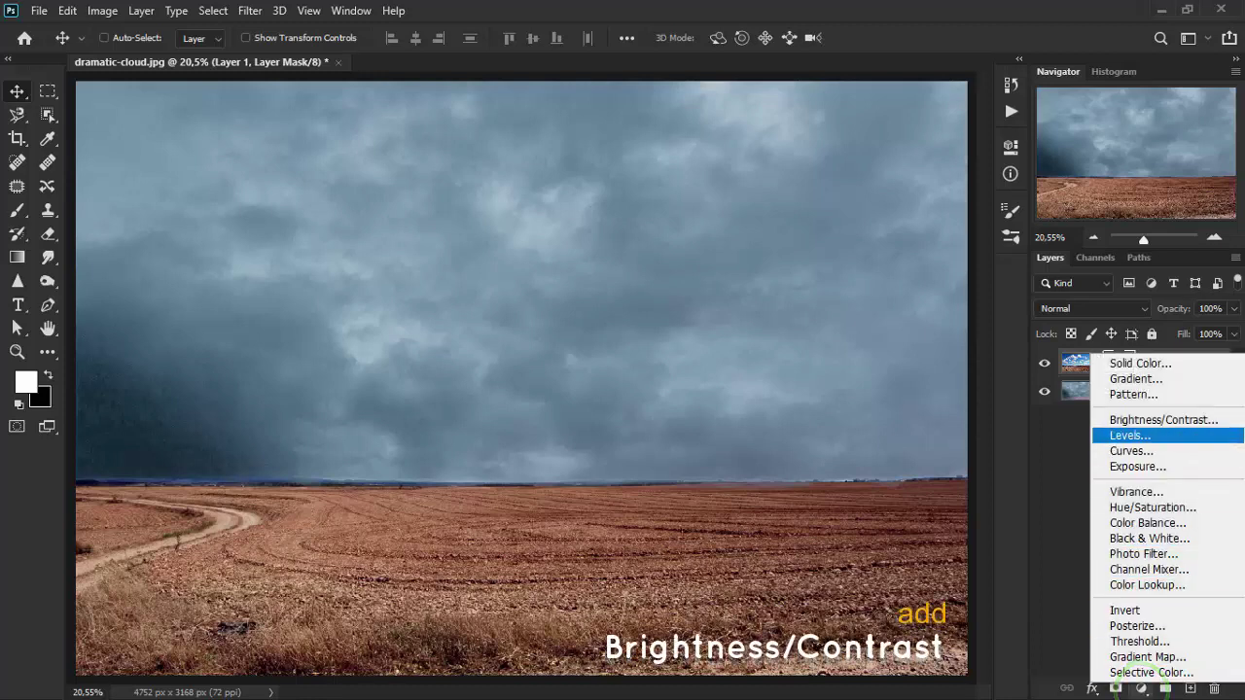
{"action": "left_click", "coordinate": [1163, 419]}
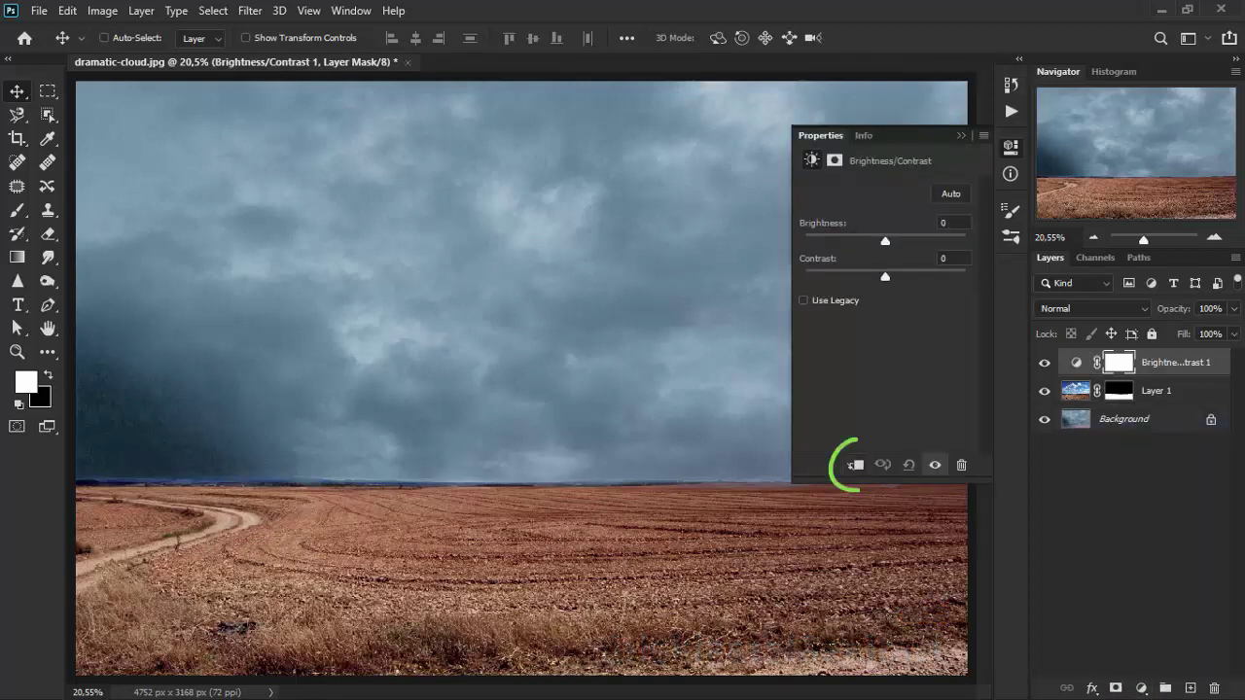
{"action": "left_click", "coordinate": [855, 465]}
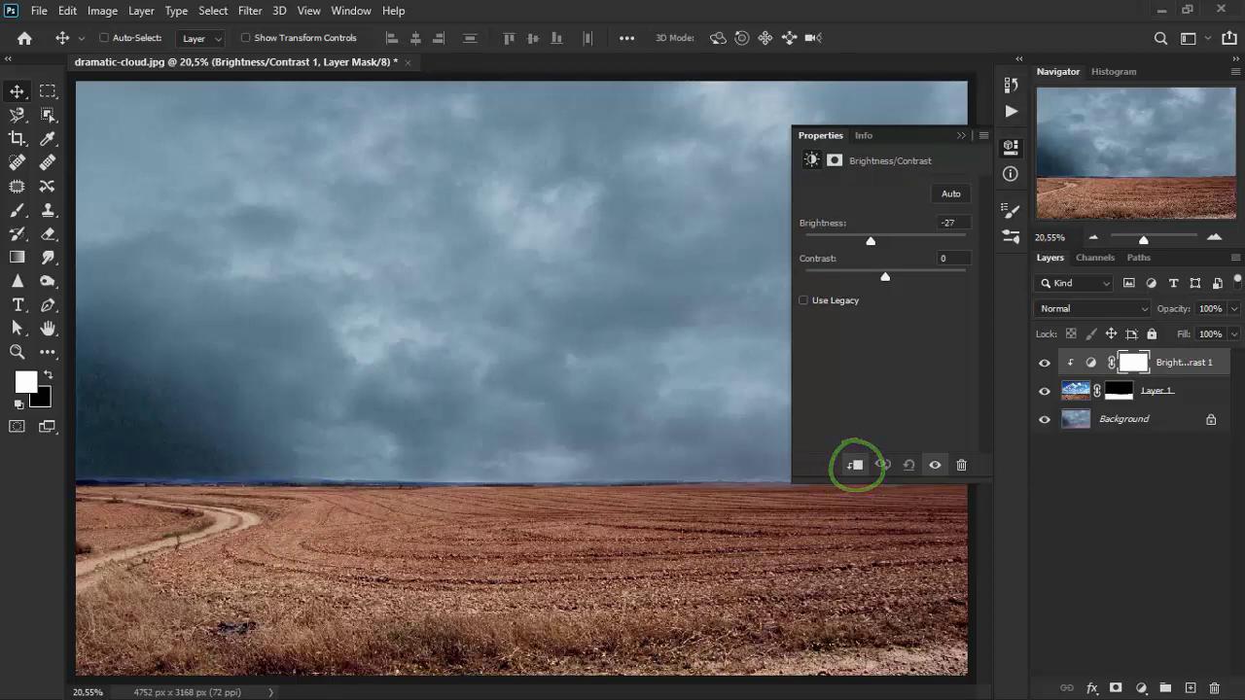
{"action": "left_click_drag", "start_coordinate": [870, 241], "coordinate": [821, 241]}
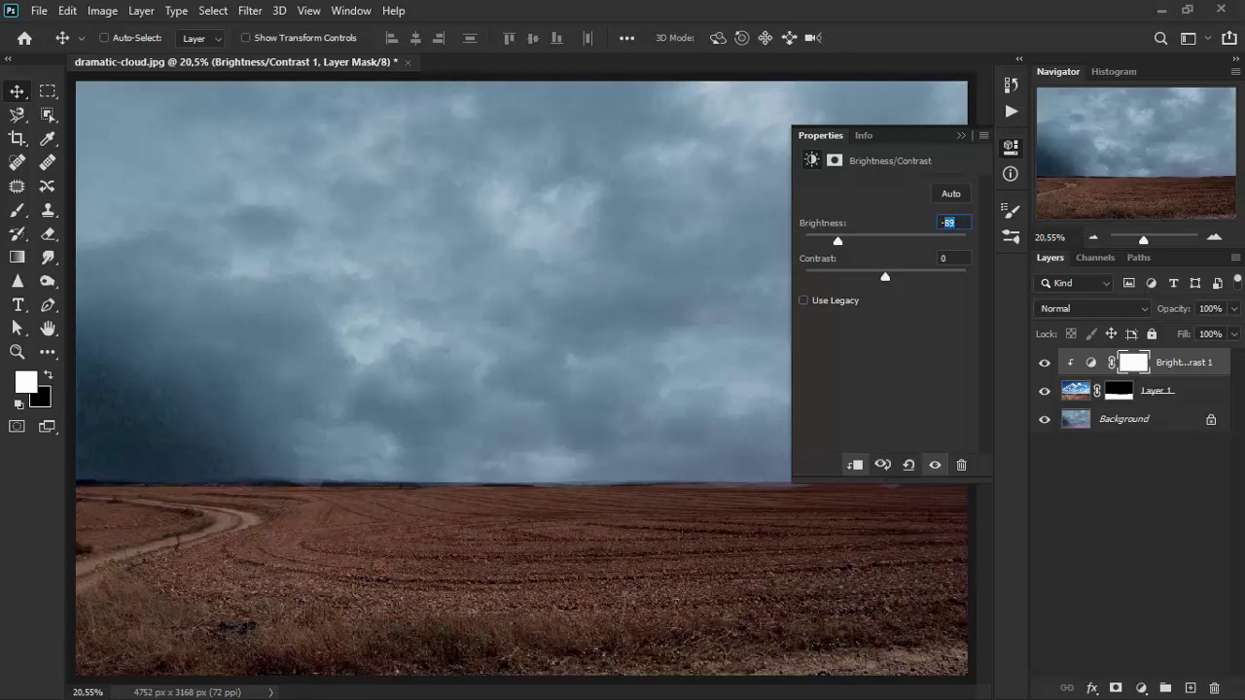
{"action": "type", "text": "-78"}
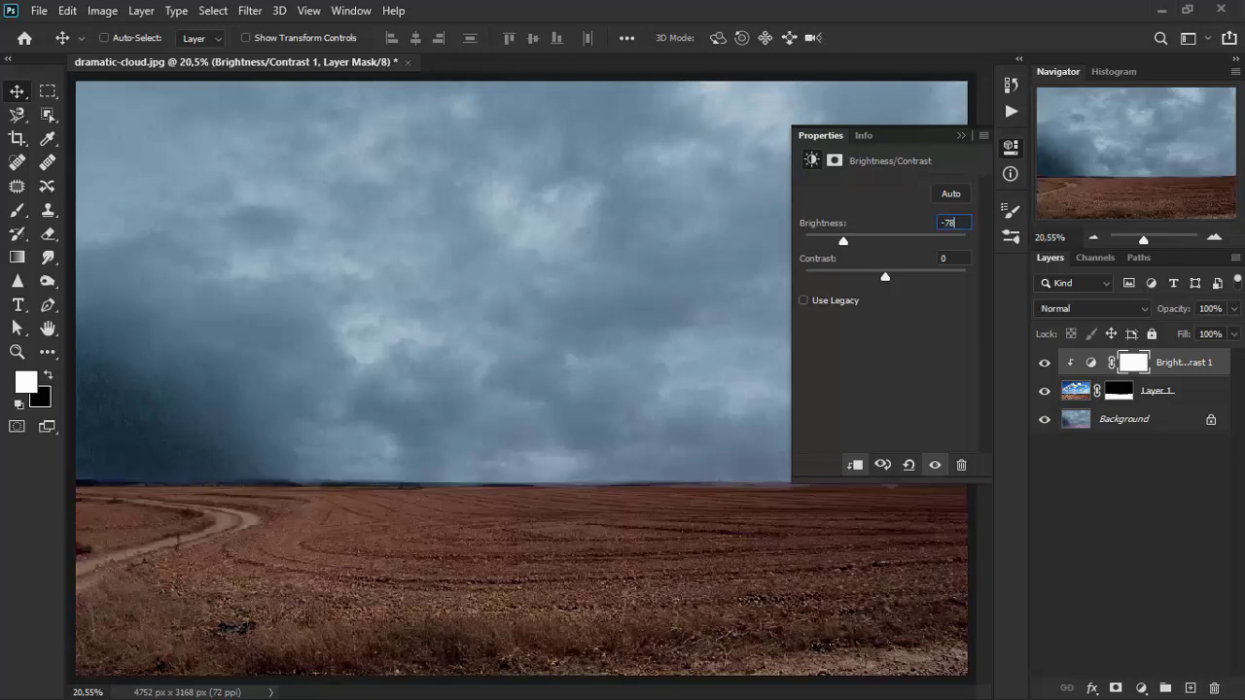
{"action": "left_click_drag", "start_coordinate": [883, 276], "coordinate": [965, 276]}
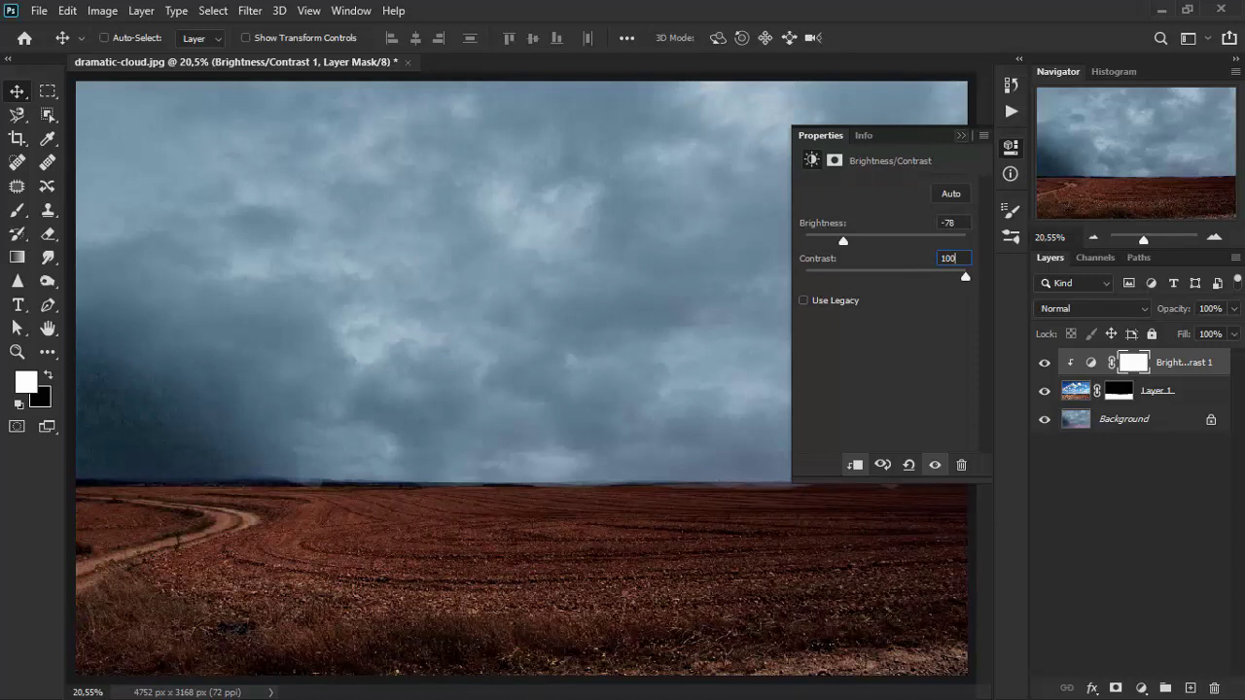
{"action": "key", "text": "Return"}
{"action": "left_click", "coordinate": [1092, 308]}
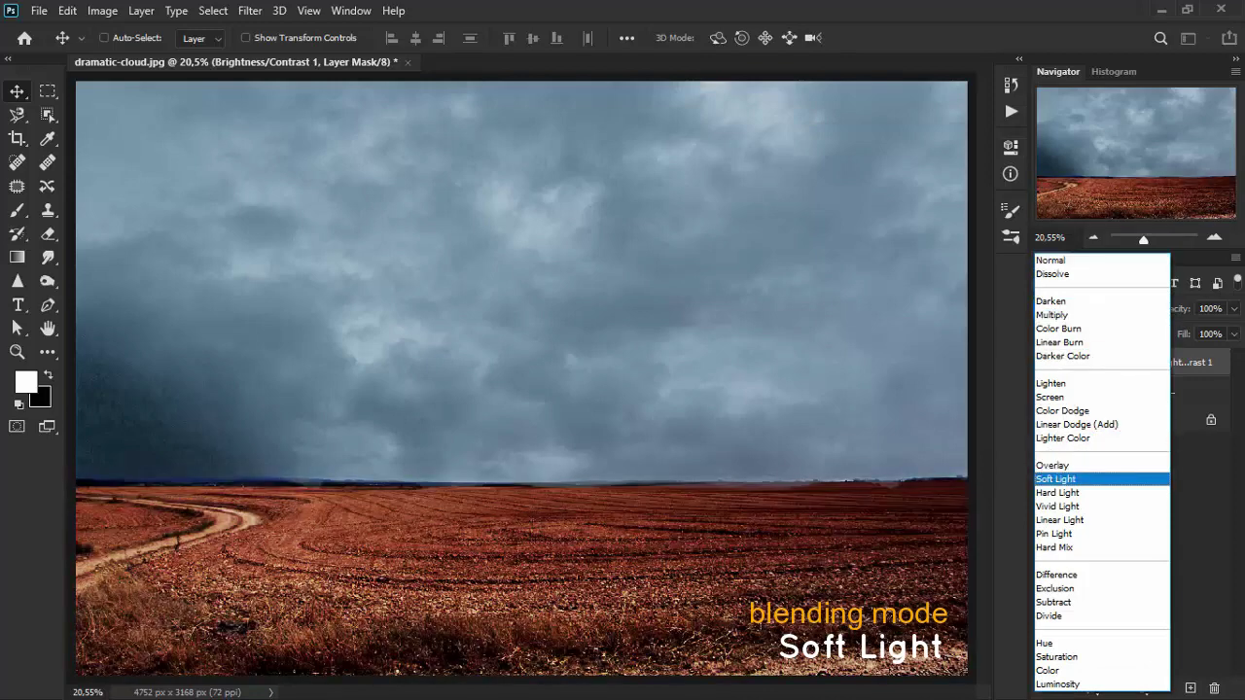
- Blend the brightness layer as Soft Light and add a TealOrangePlusContrast.3DL Color Lookup
{"action": "left_click", "coordinate": [1055, 479]}
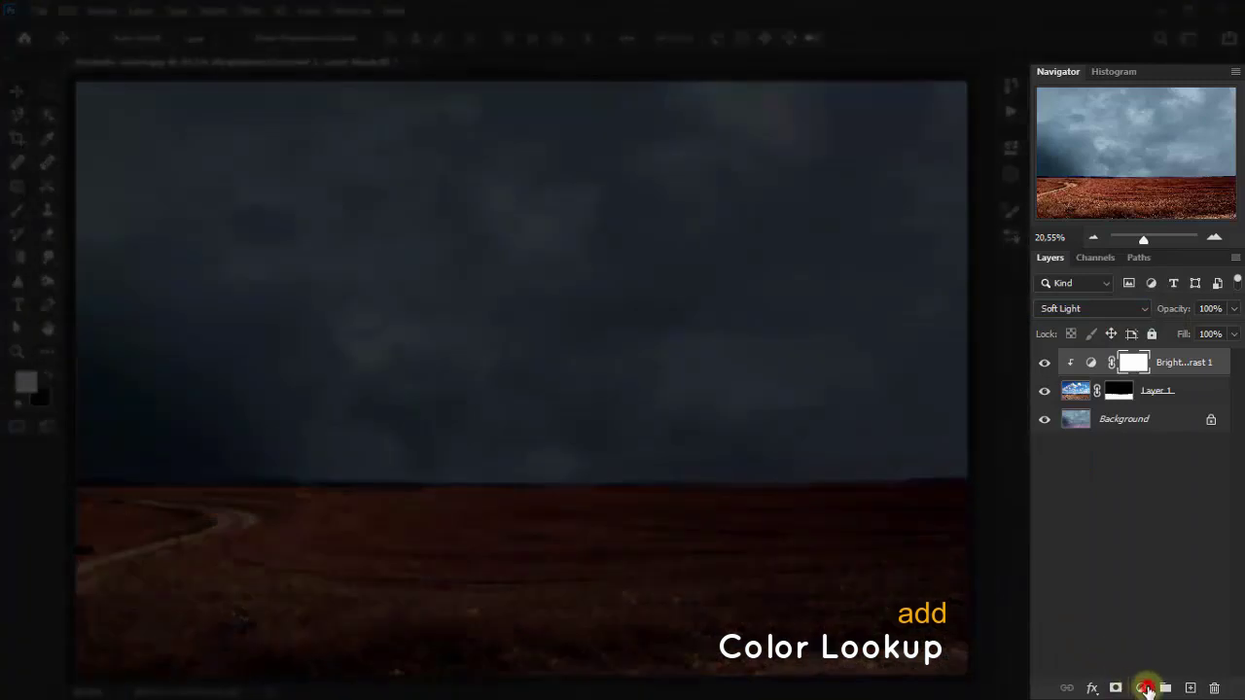
{"action": "left_click", "coordinate": [1147, 689]}
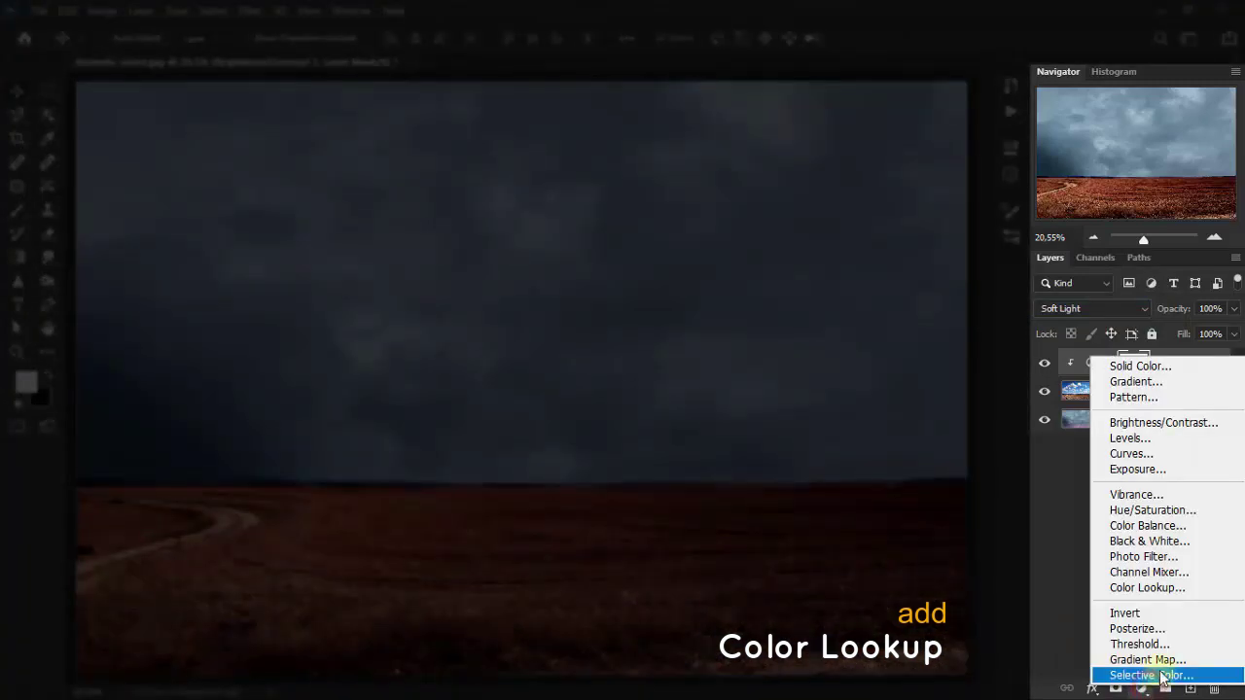
{"action": "left_click", "coordinate": [1197, 587]}
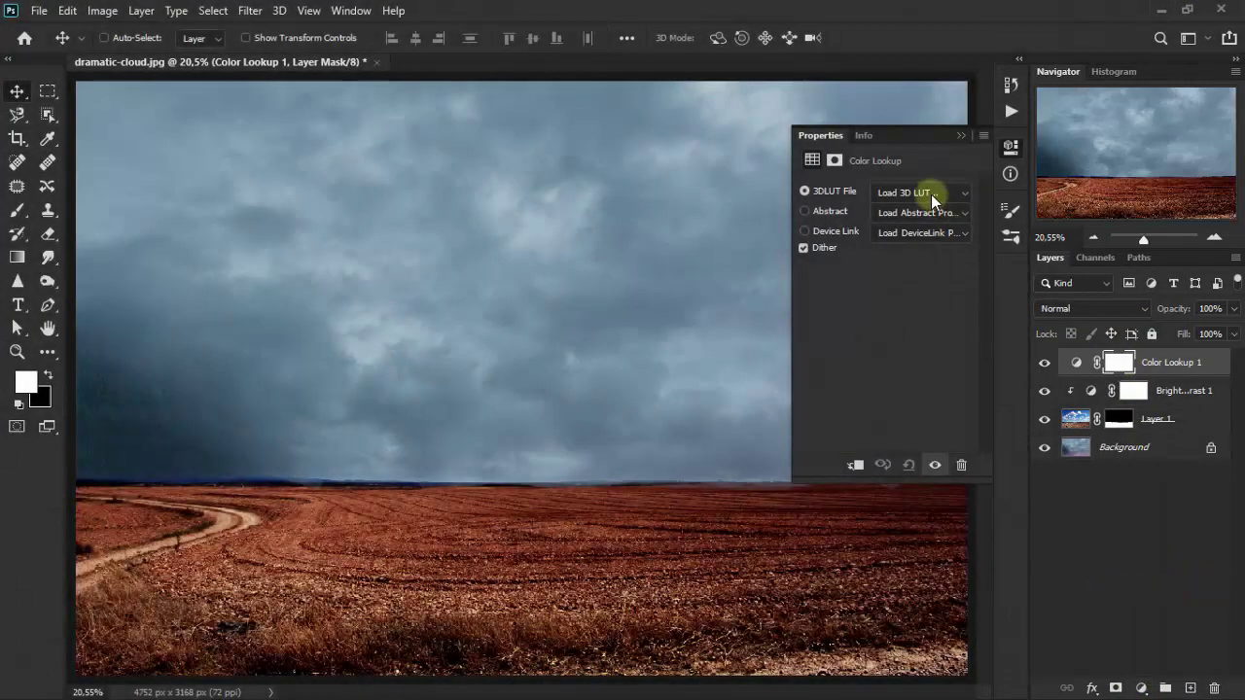
{"action": "left_click", "coordinate": [930, 193]}
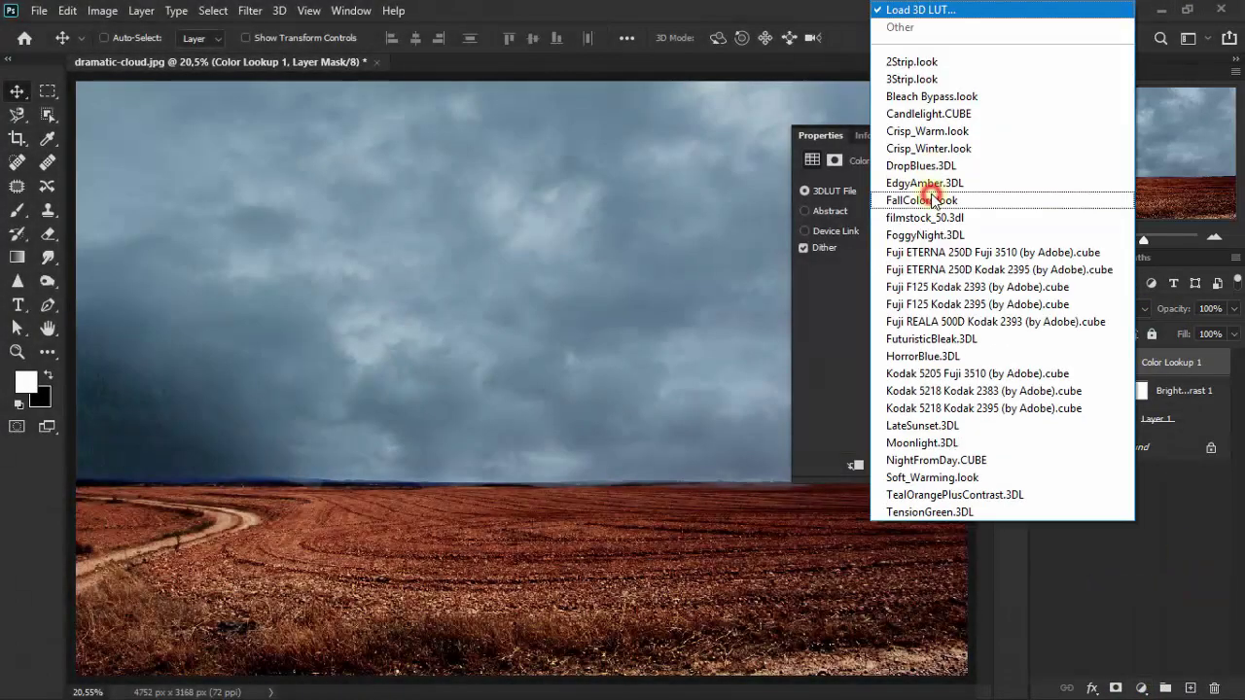
{"action": "left_click", "coordinate": [1065, 494]}
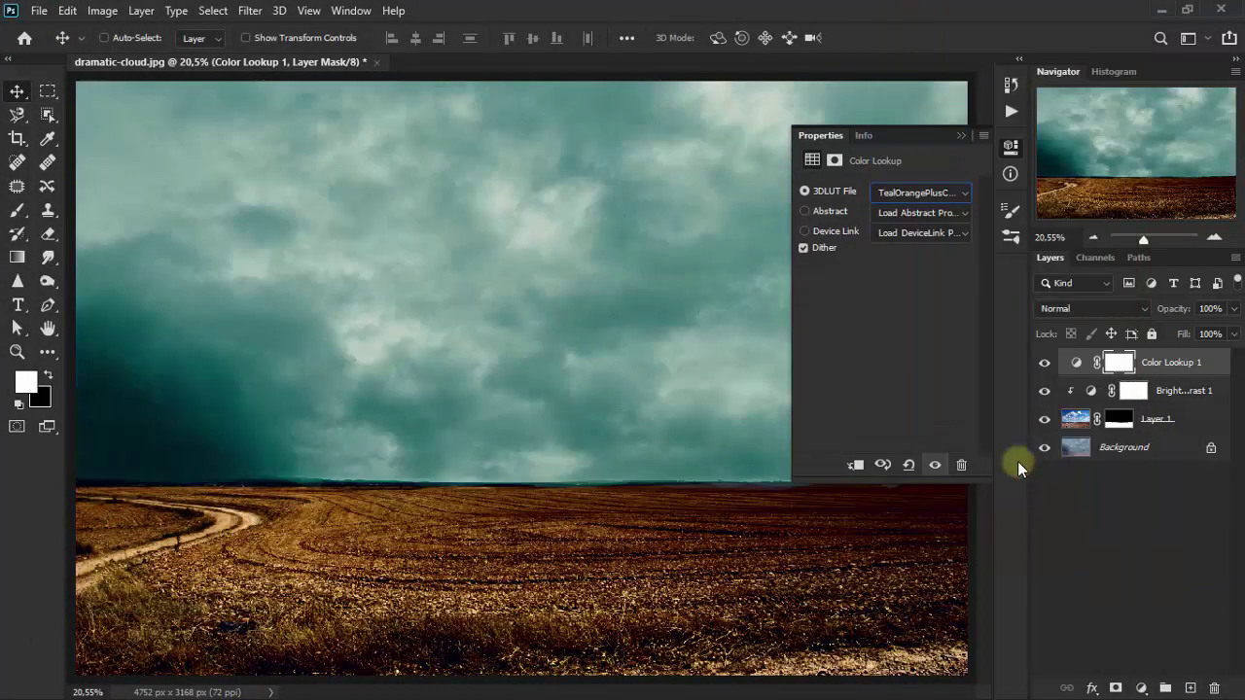
{"action": "left_click", "coordinate": [961, 141]}
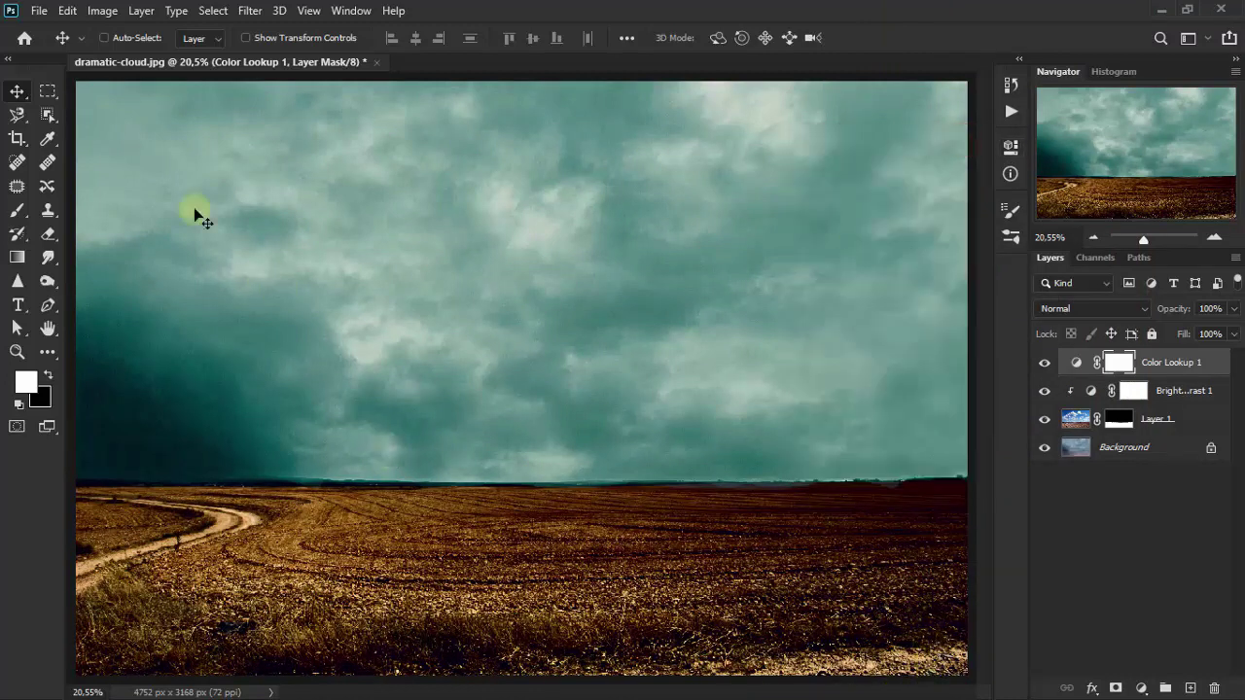
{"action": "left_click", "coordinate": [25, 41]}
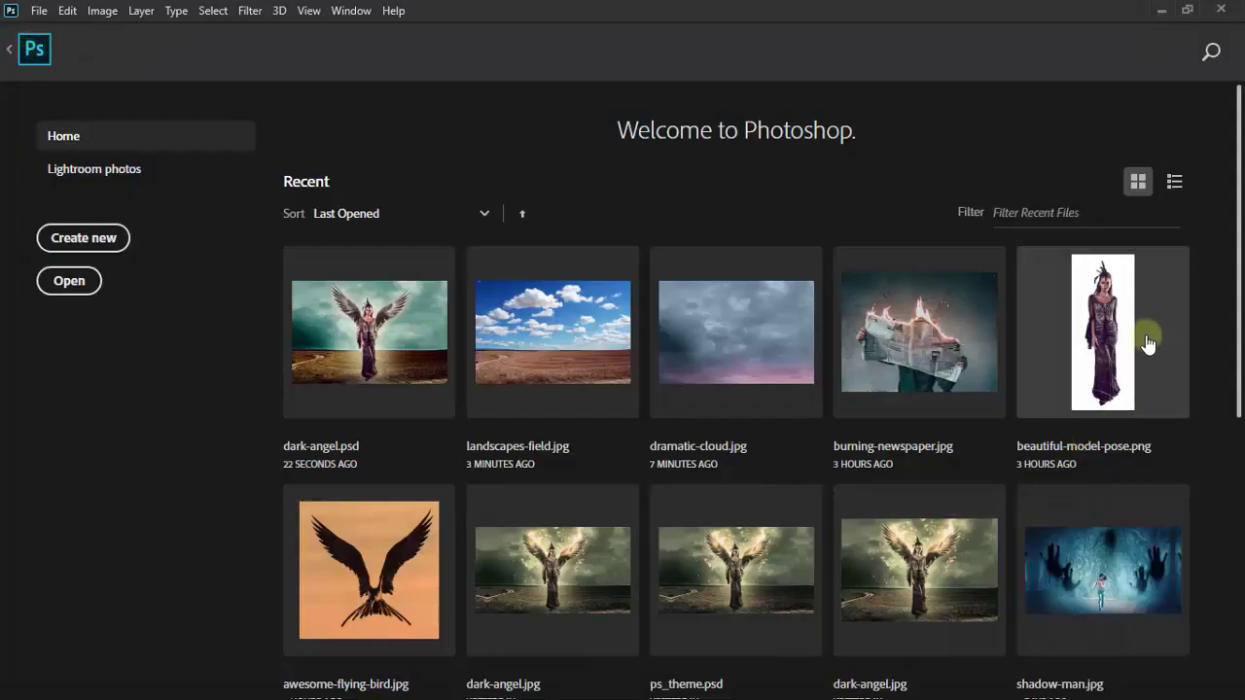
- Bring the beautiful-model-pose.png model into dramatic-cloud.jpg and centre her on the field
{"action": "left_click", "coordinate": [1106, 340]}
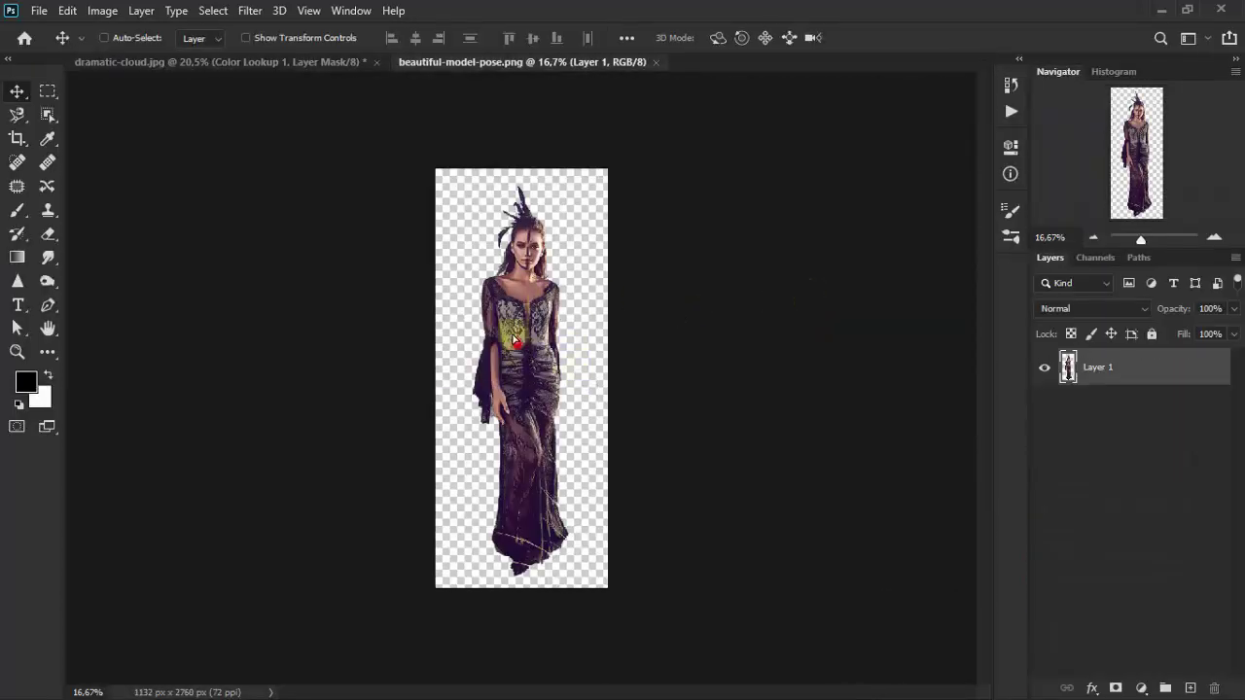
{"action": "mouse_move", "coordinate": [513, 342]}
{"action": "left_mouse_down"}
{"action": "mouse_move", "coordinate": [307, 62]}
{"action": "mouse_move", "coordinate": [542, 504]}
{"action": "left_mouse_up"}
{"action": "left_click", "coordinate": [511, 64]}
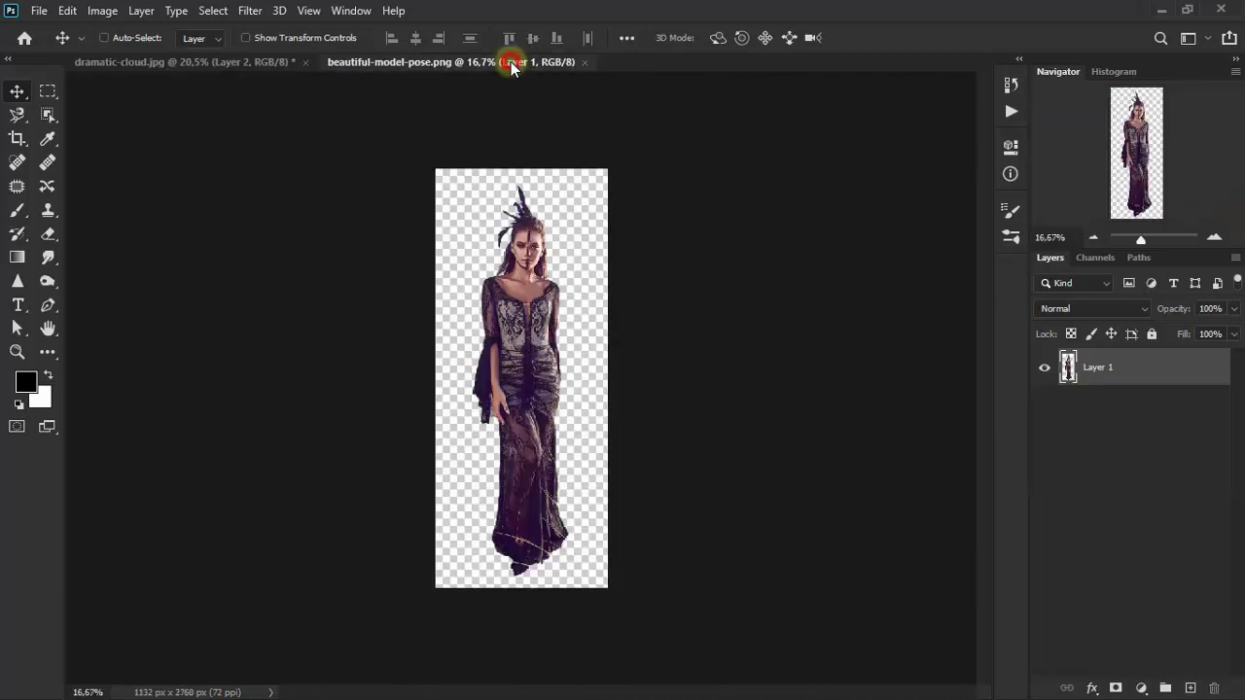
{"action": "left_click", "coordinate": [584, 61]}
{"action": "left_click_drag", "start_coordinate": [549, 360], "coordinate": [528, 219]}
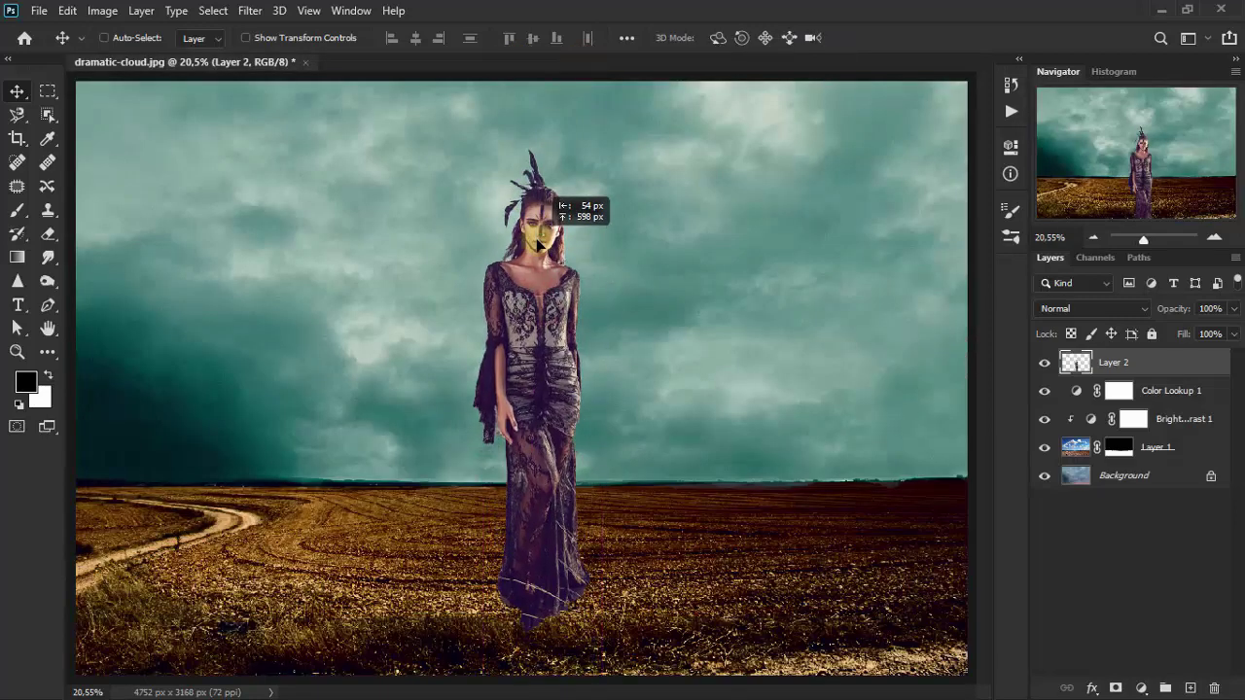
{"action": "left_click_drag", "start_coordinate": [530, 368], "coordinate": [526, 397]}
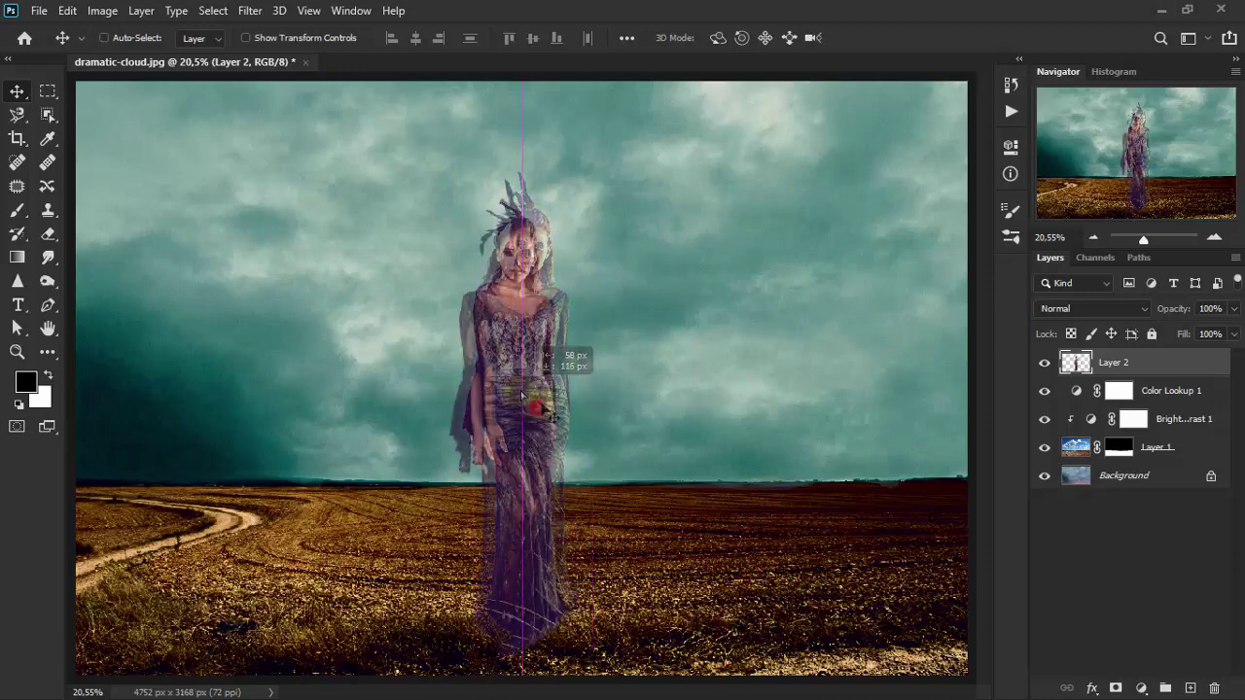
{"action": "left_click_drag", "start_coordinate": [526, 397], "coordinate": [514, 408]}
{"action": "left_click", "coordinate": [1183, 362]}
{"action": "type", "text": "the A"}
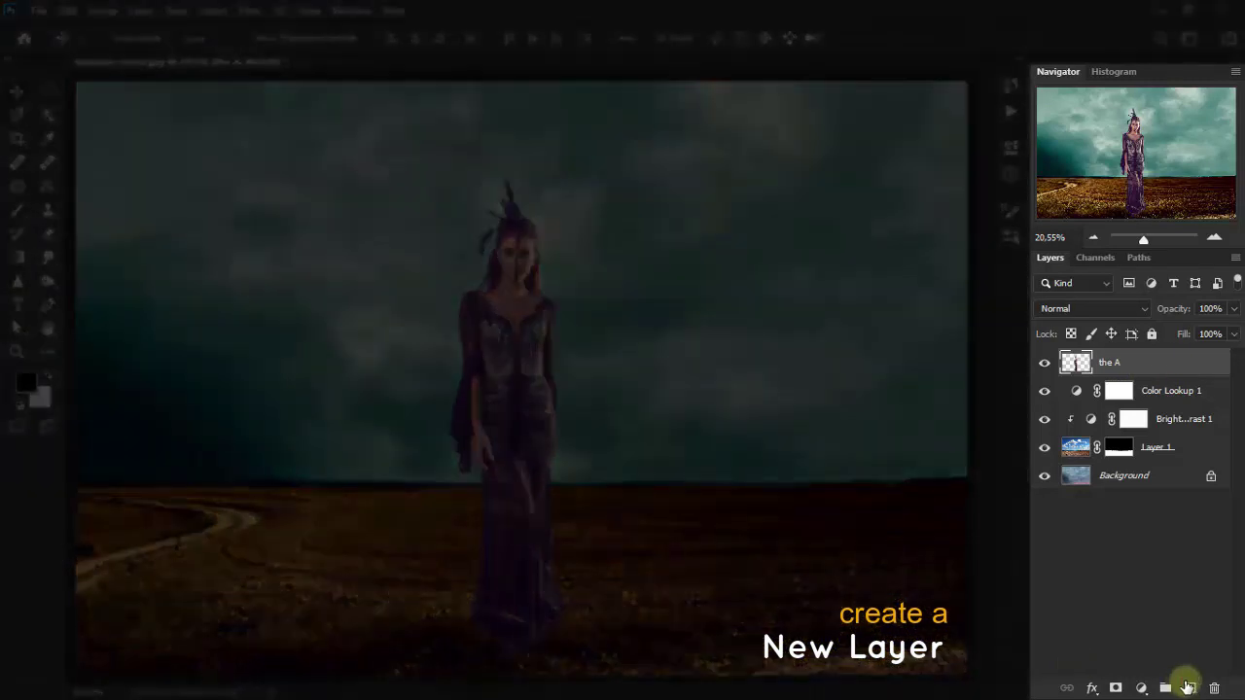
- Add a new empty layer and load the model's pixels as a selection
{"action": "left_click", "coordinate": [1188, 688]}
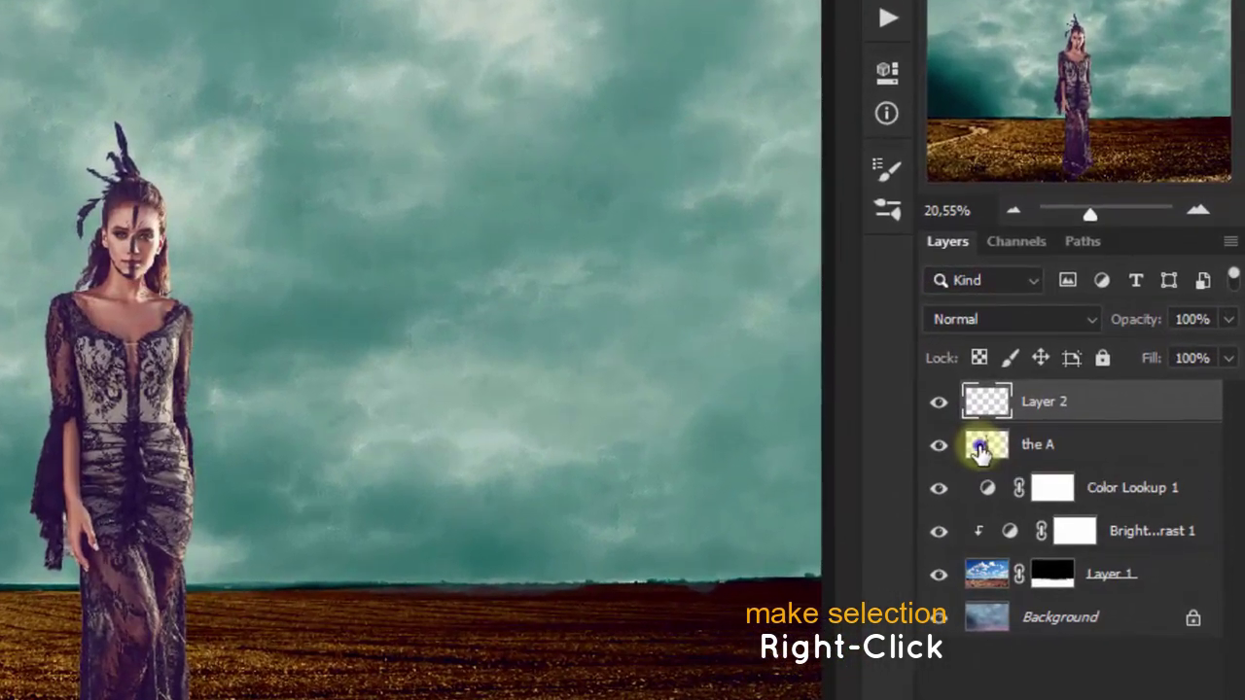
{"action": "right_click", "coordinate": [980, 449]}
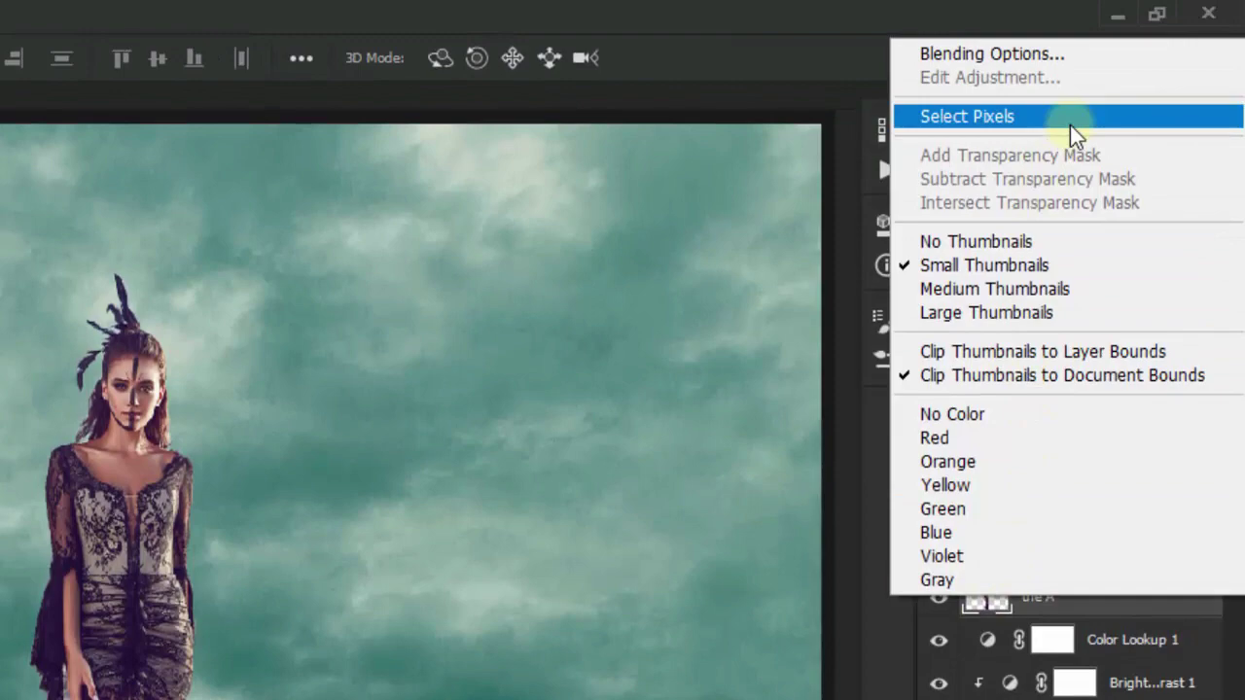
{"action": "left_click", "coordinate": [1069, 124]}
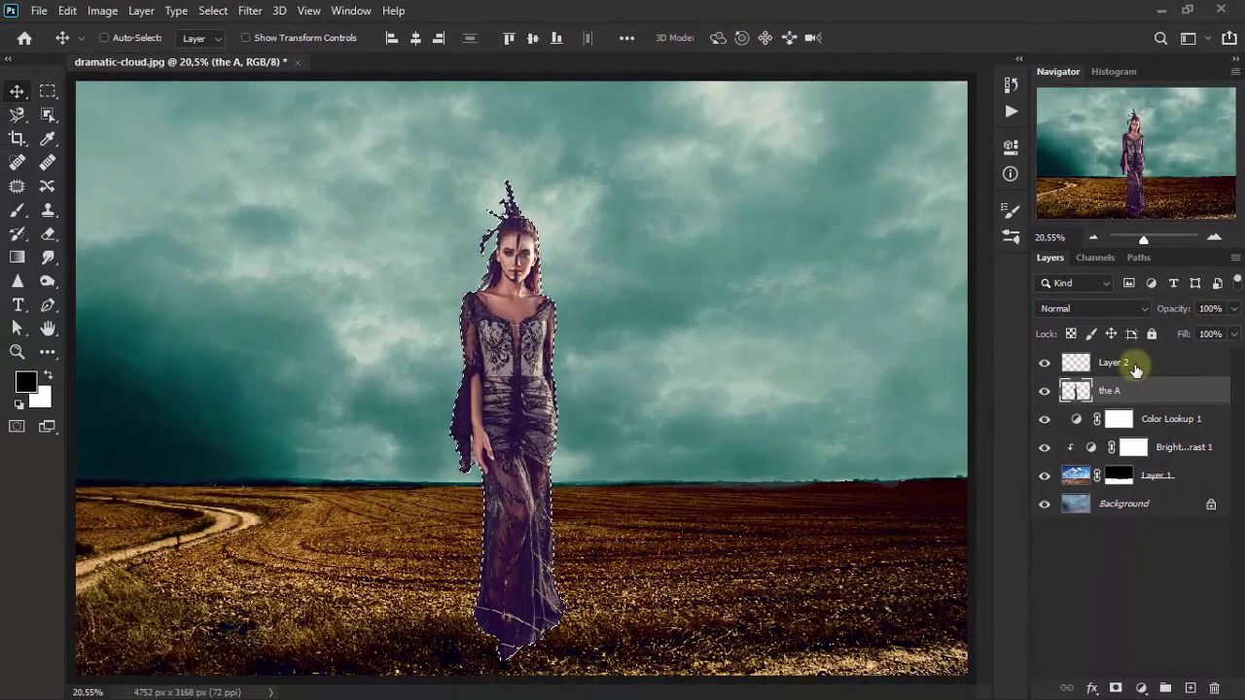
{"action": "left_click", "coordinate": [1135, 368]}
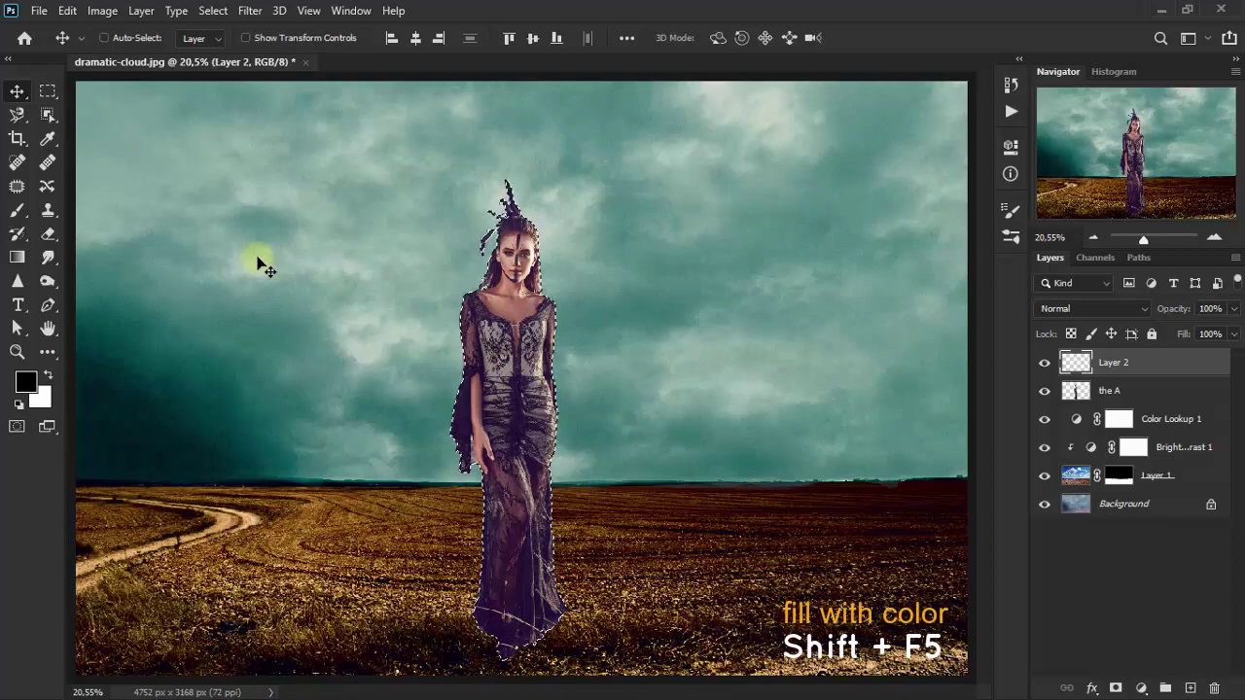
- Fill the selection on the new layer with colour fdffcf, then deselect
{"action": "key", "text": "shift+F5"}
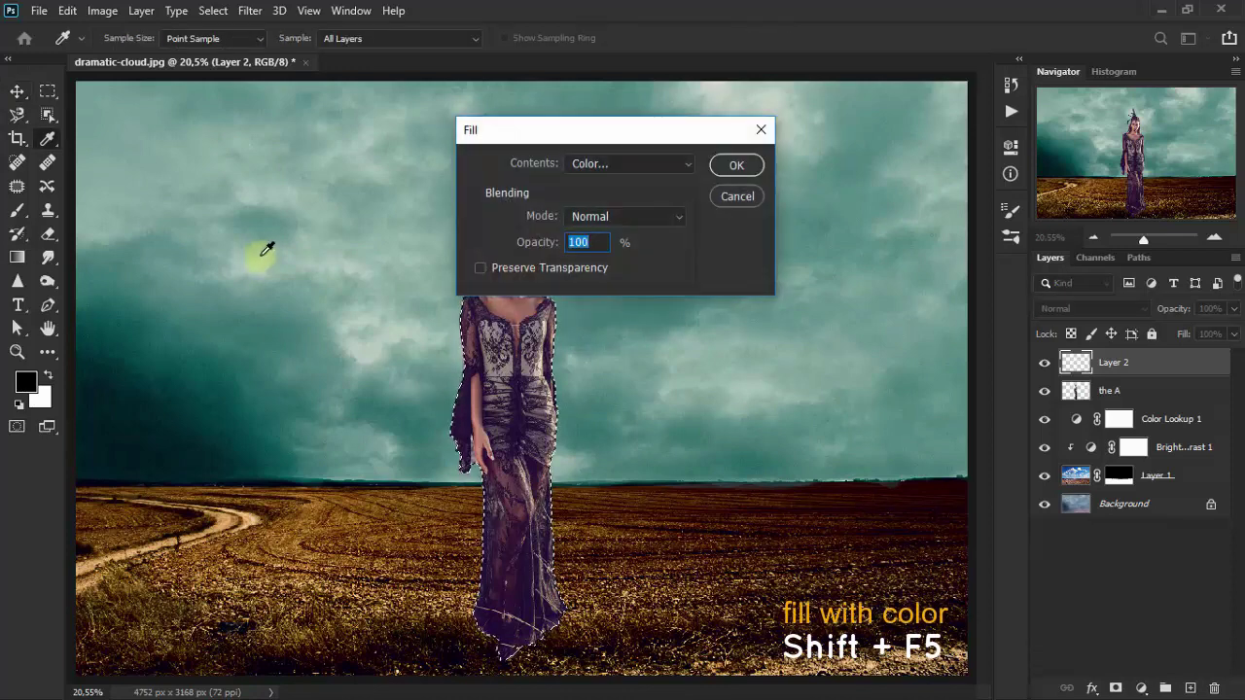
{"action": "left_click", "coordinate": [656, 159]}
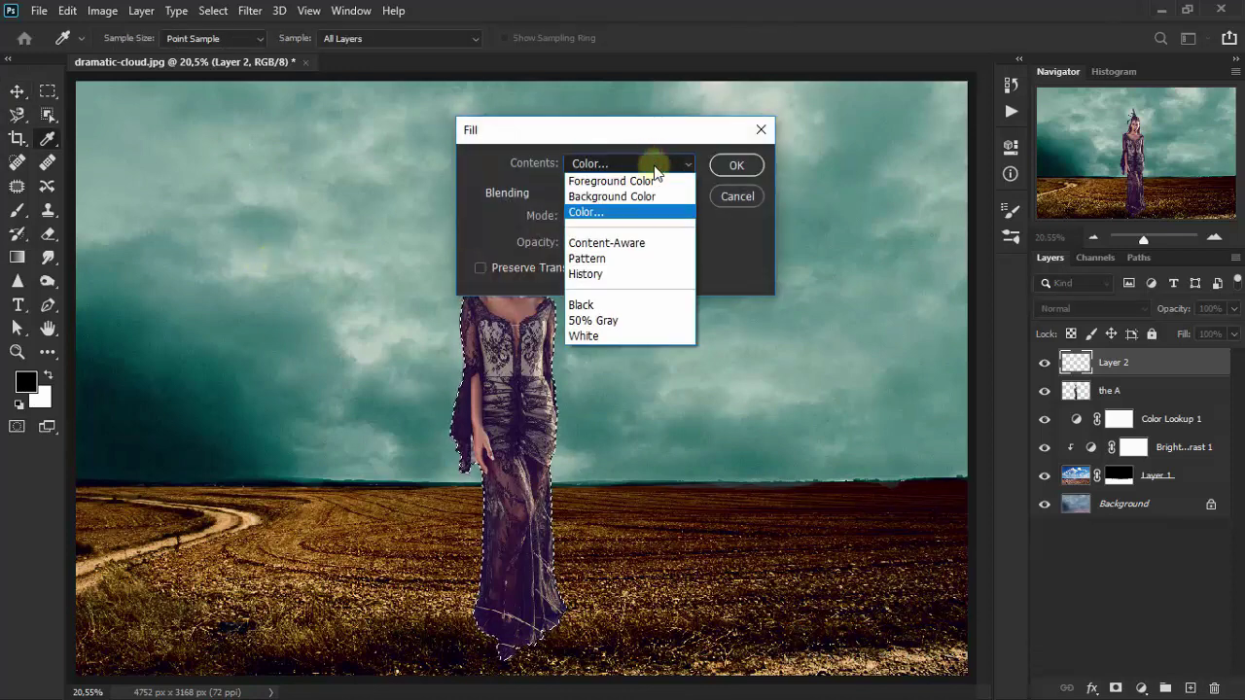
{"action": "left_click", "coordinate": [641, 213]}
{"action": "type", "text": "fdffcf"}
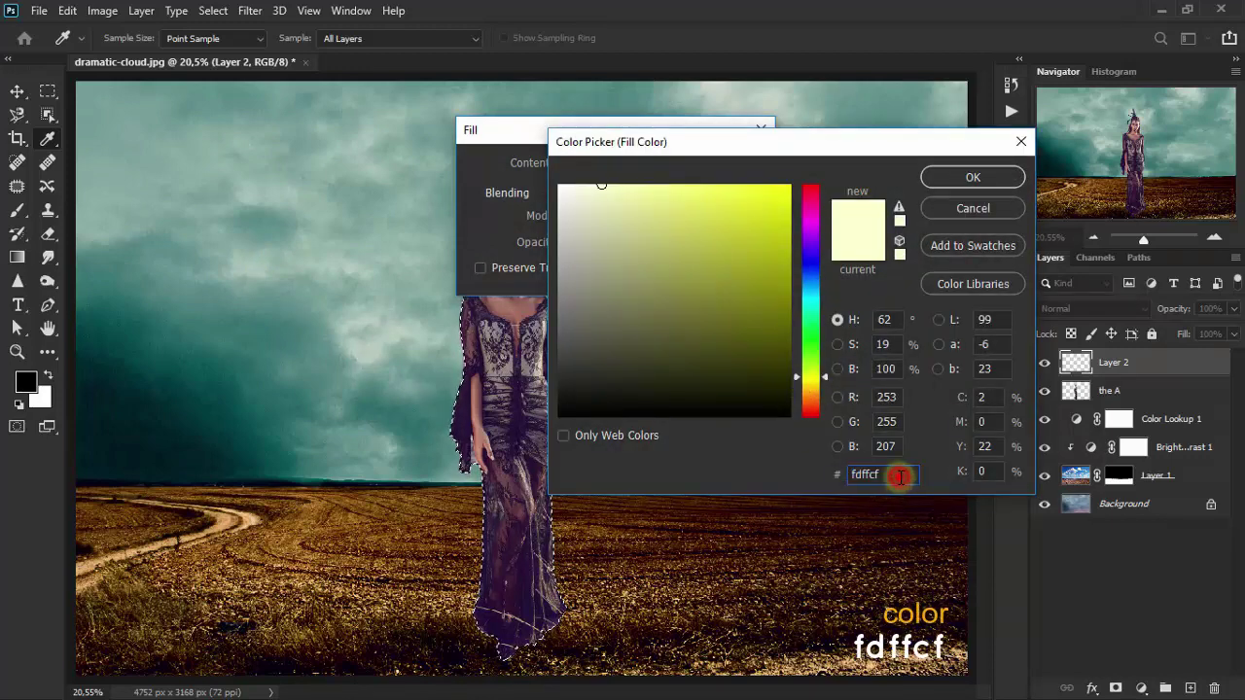
{"action": "left_click", "coordinate": [973, 177]}
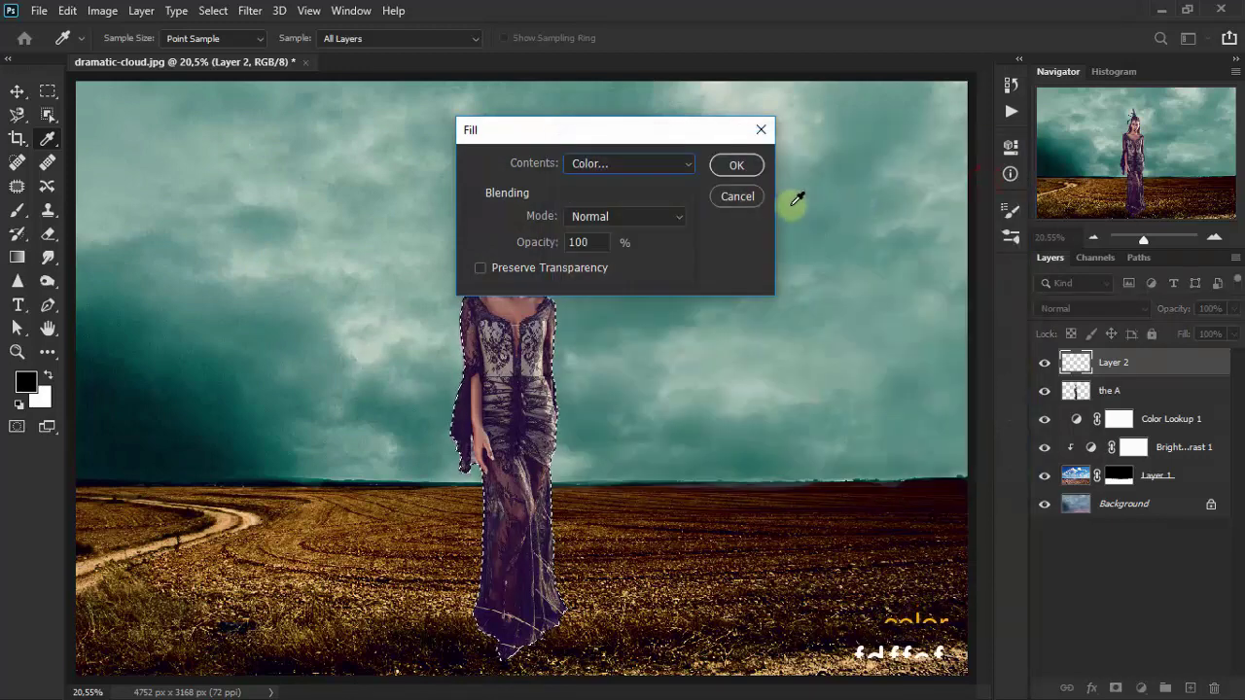
{"action": "left_click", "coordinate": [738, 165]}
{"action": "key", "text": "v"}
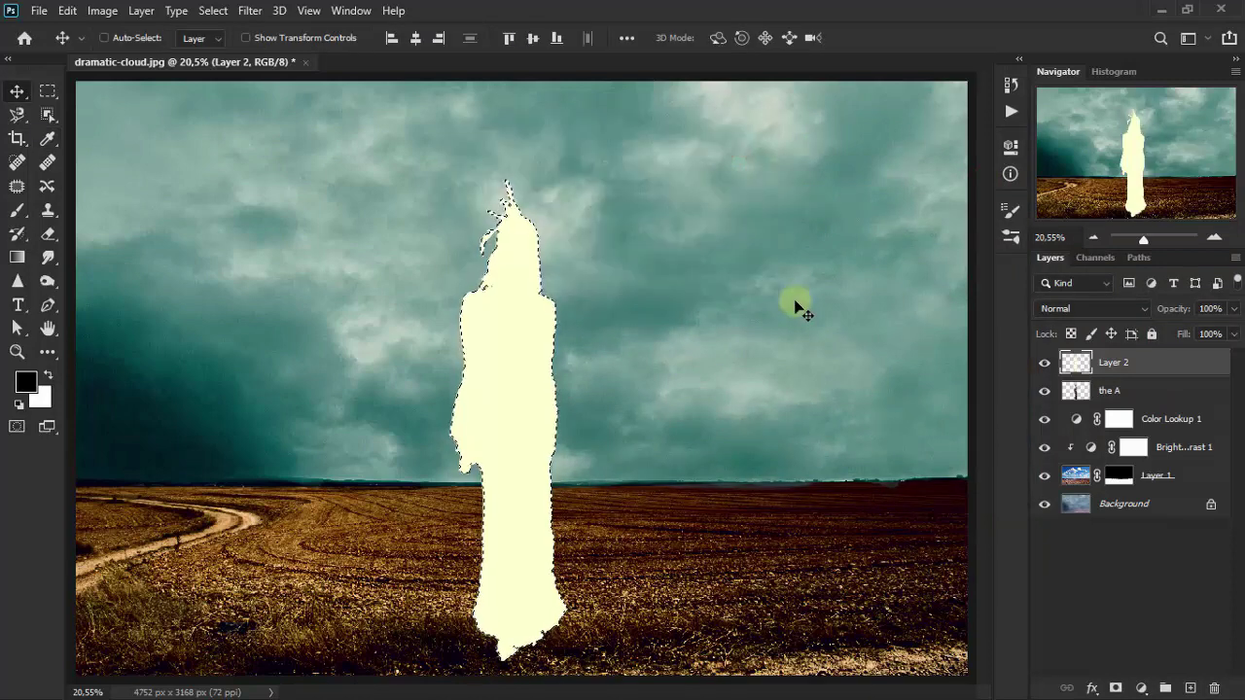
{"action": "key", "text": "ctrl+d"}
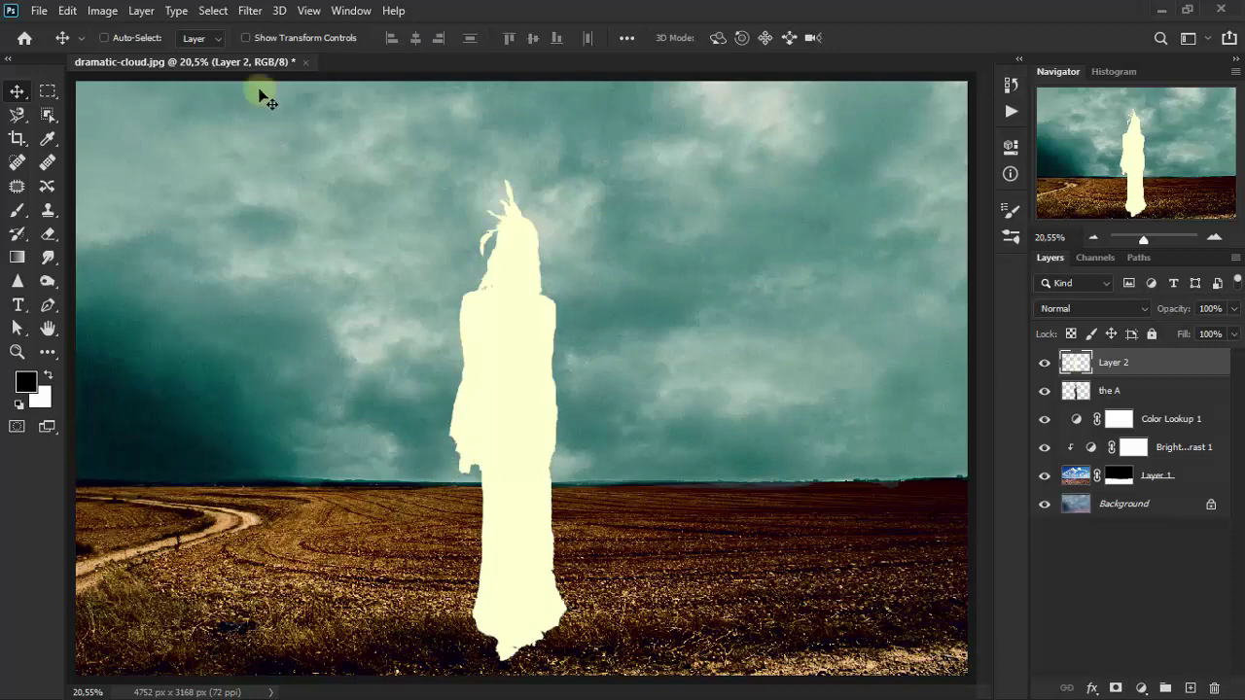
- Apply a 493.4-pixel Gaussian Blur to the cream silhouette layer
{"action": "left_click", "coordinate": [255, 11]}
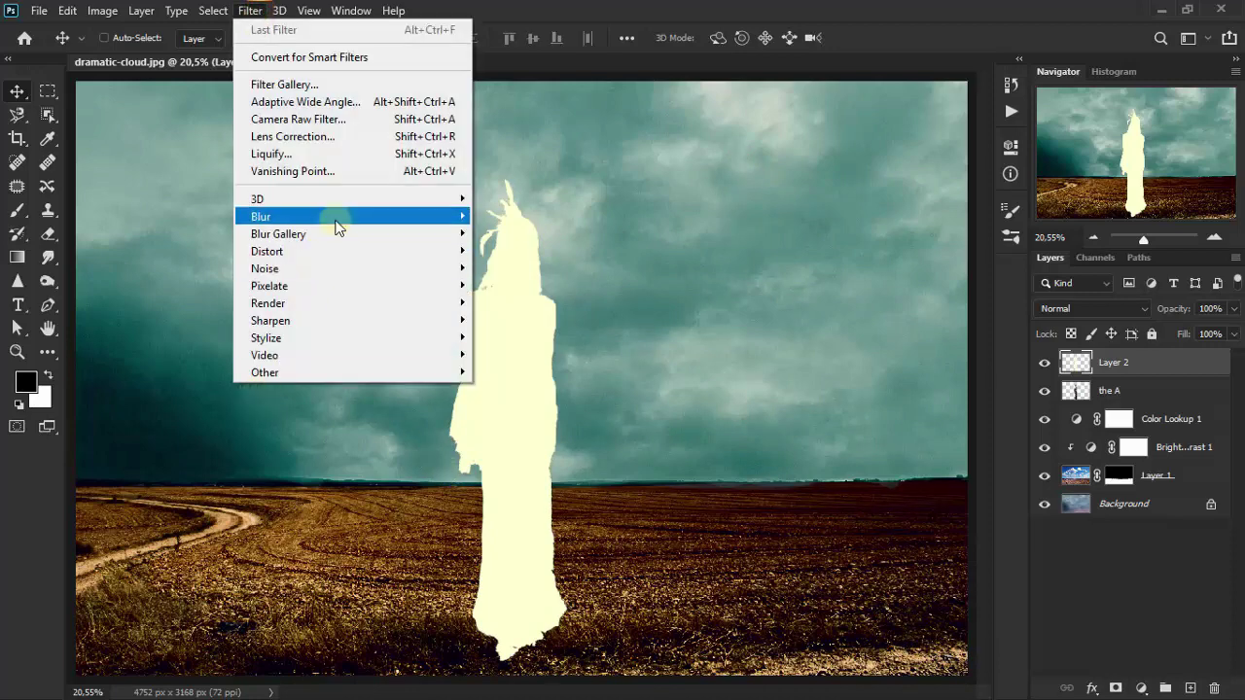
{"action": "mouse_move", "coordinate": [261, 216]}
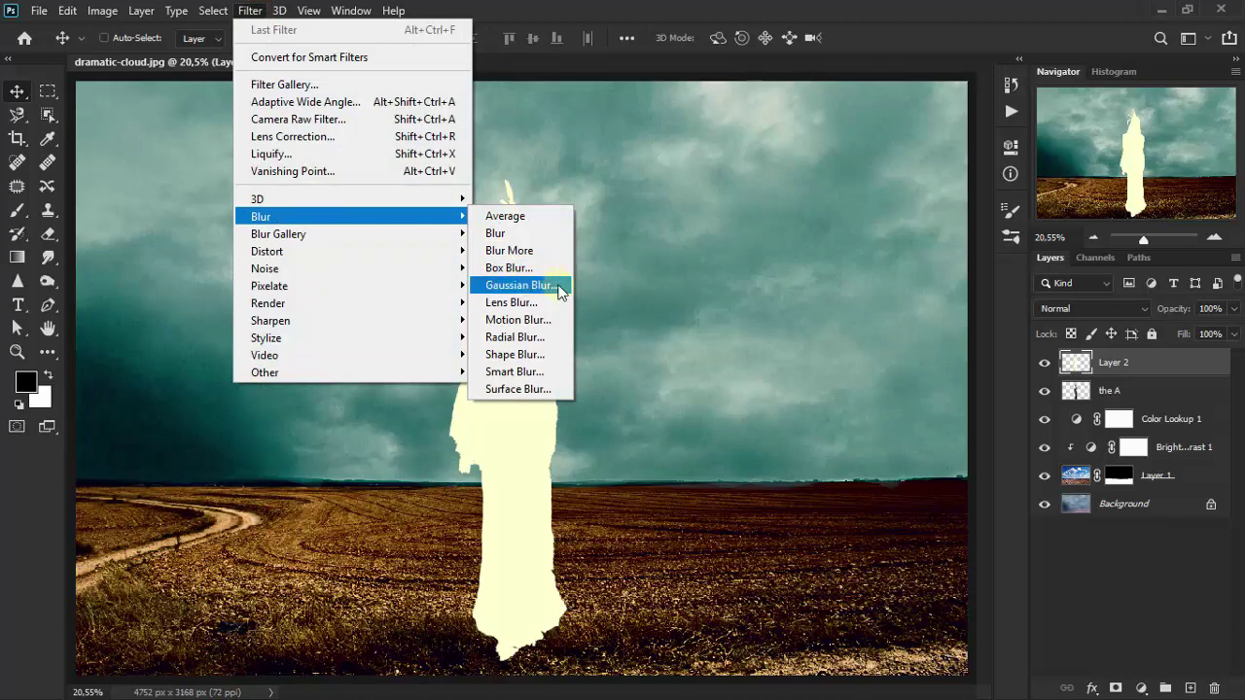
{"action": "left_click", "coordinate": [559, 287]}
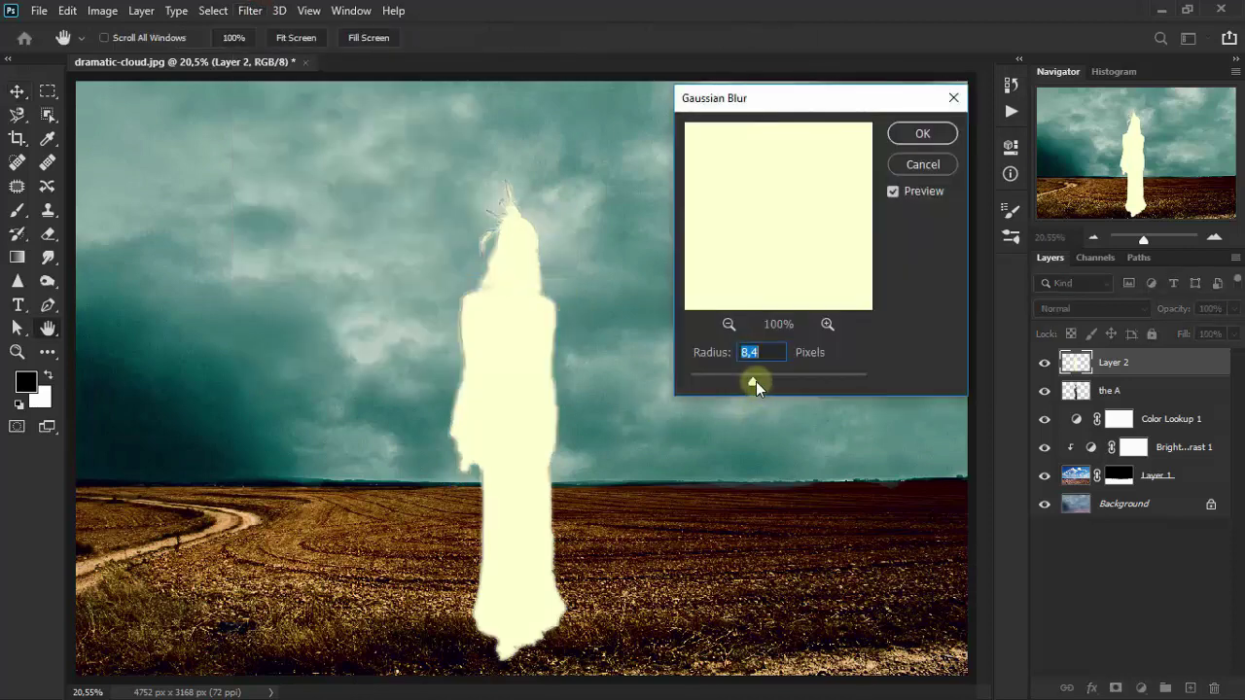
{"action": "left_click_drag", "start_coordinate": [756, 381], "coordinate": [819, 381]}
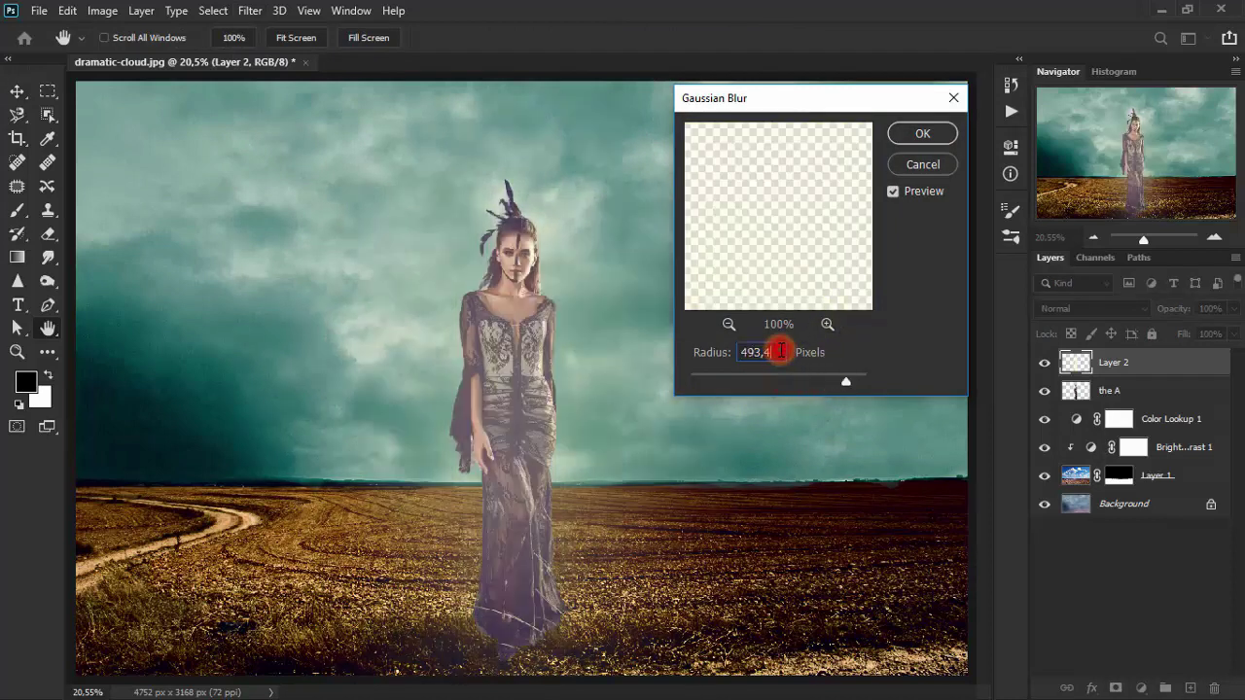
{"action": "left_click", "coordinate": [922, 134]}
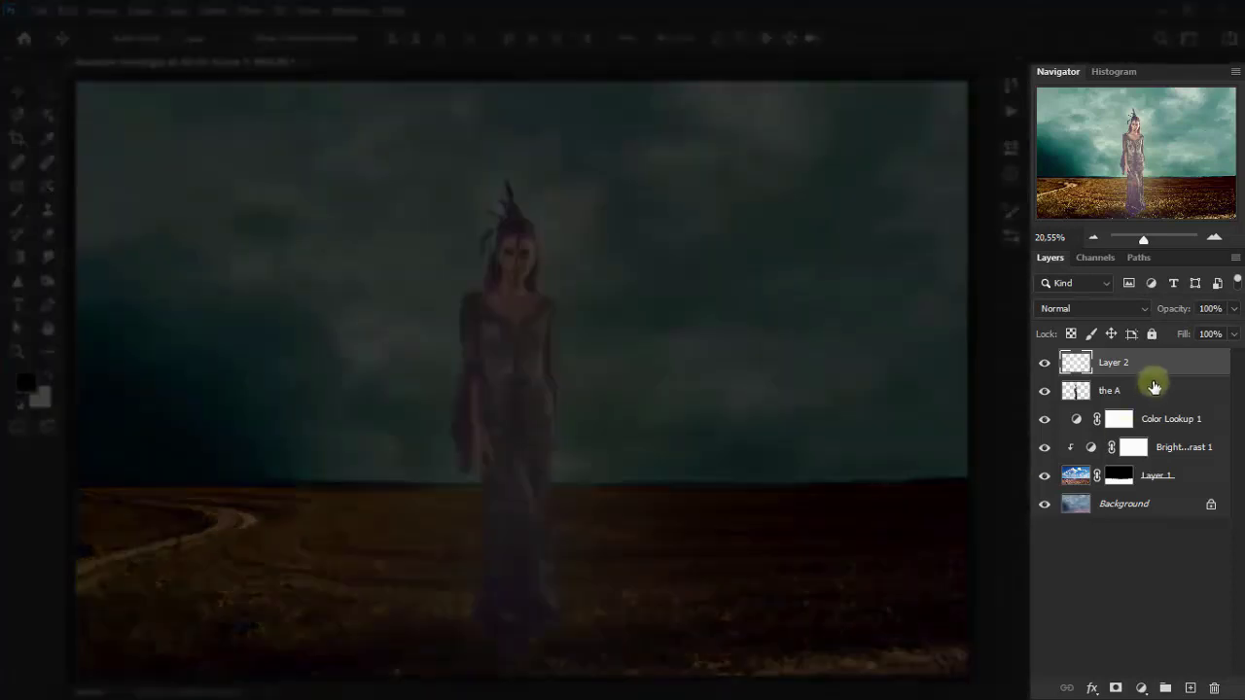
- Move Layer 2 below the model as Luminosity and add a Lighten duplicate
{"action": "left_click_drag", "start_coordinate": [1160, 369], "coordinate": [1154, 397]}
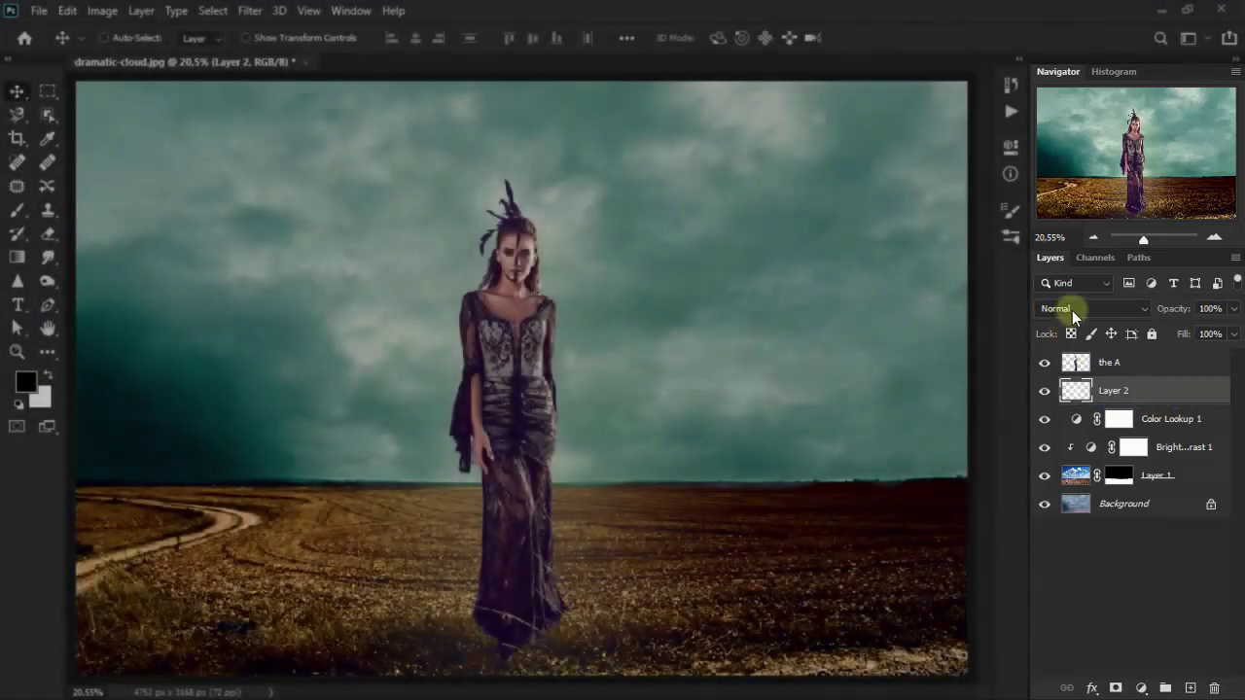
{"action": "left_click", "coordinate": [1072, 310]}
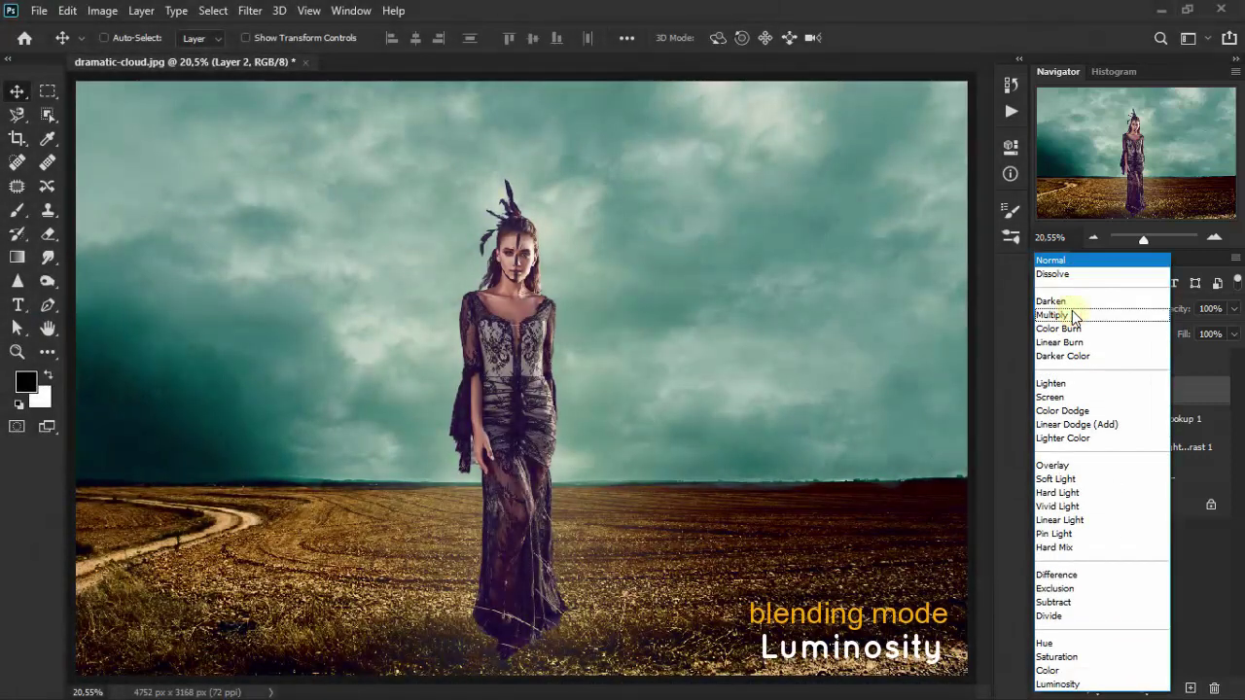
{"action": "left_click", "coordinate": [1072, 685]}
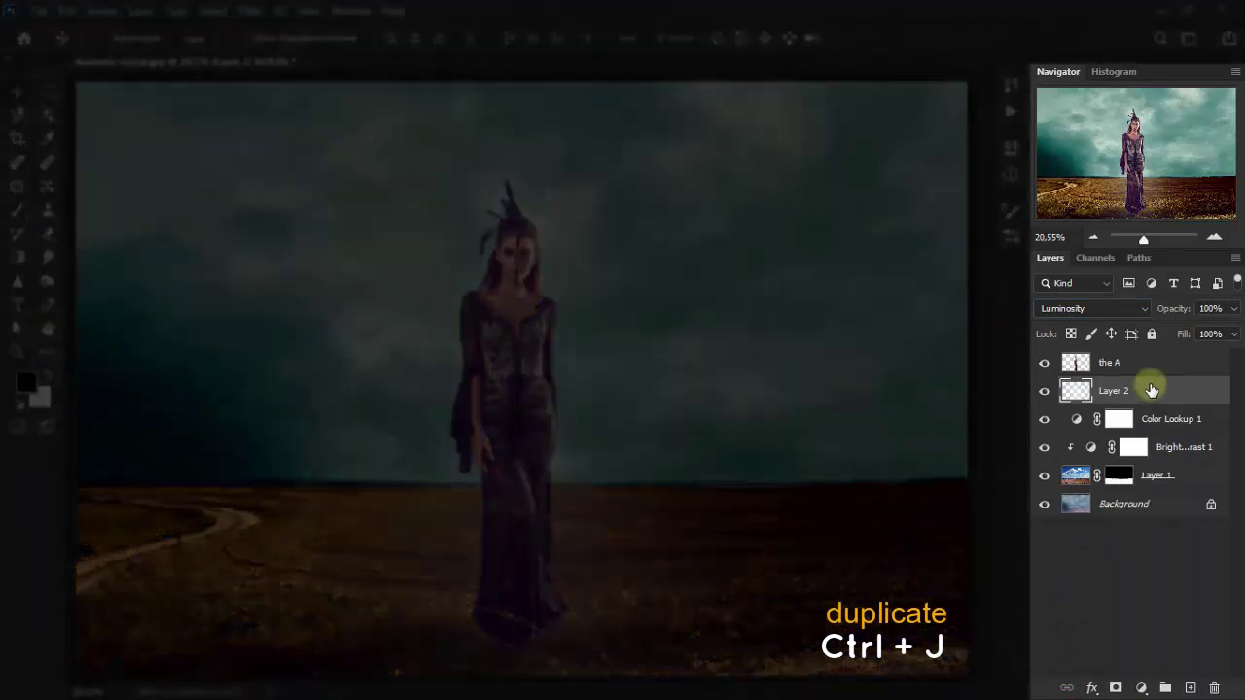
{"action": "key", "text": "ctrl+j"}
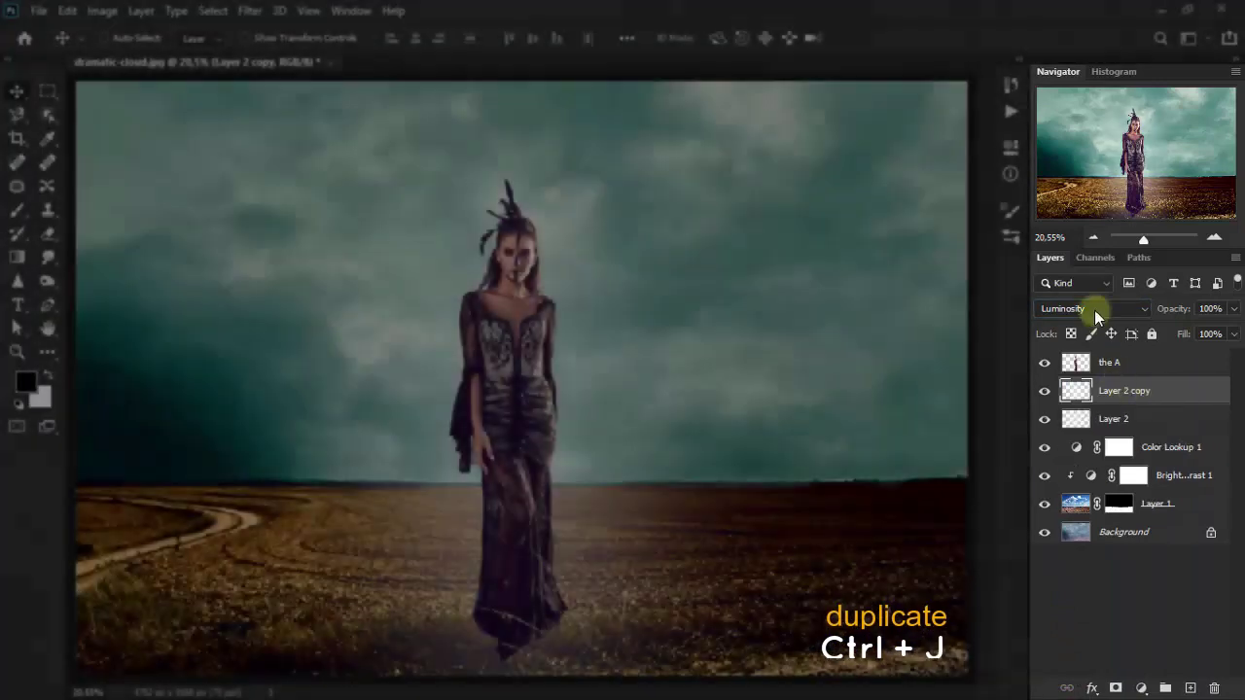
{"action": "left_click", "coordinate": [1093, 309]}
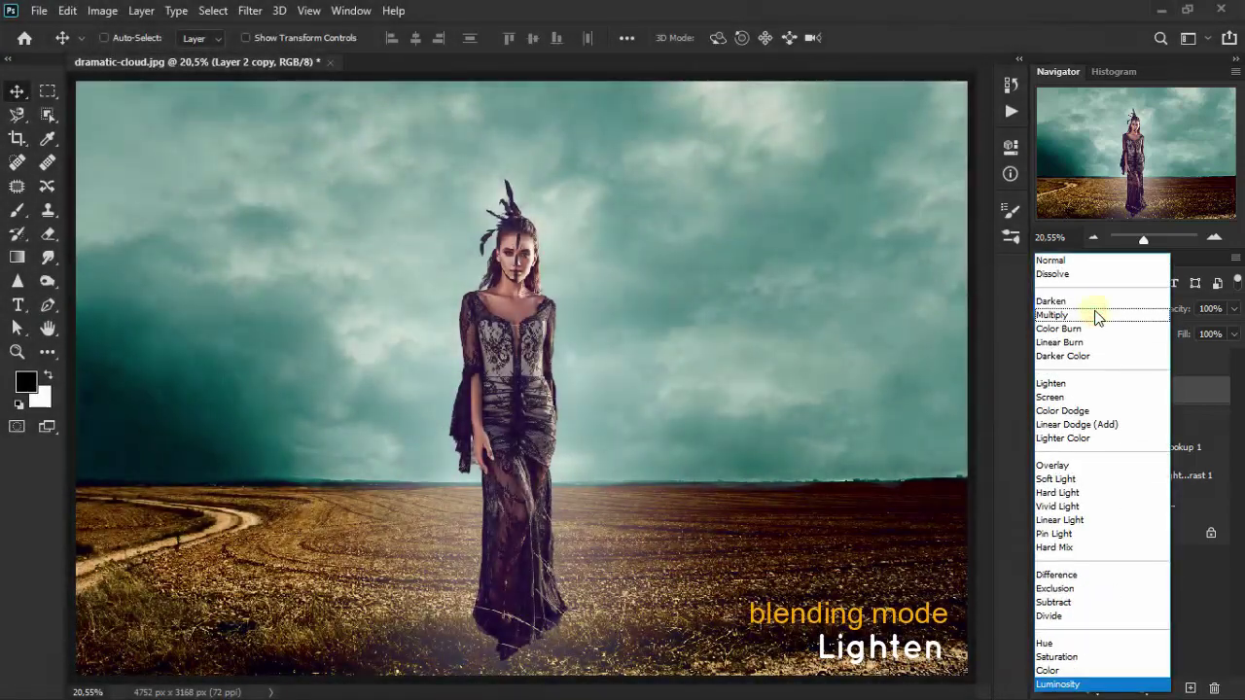
{"action": "left_click", "coordinate": [1103, 386]}
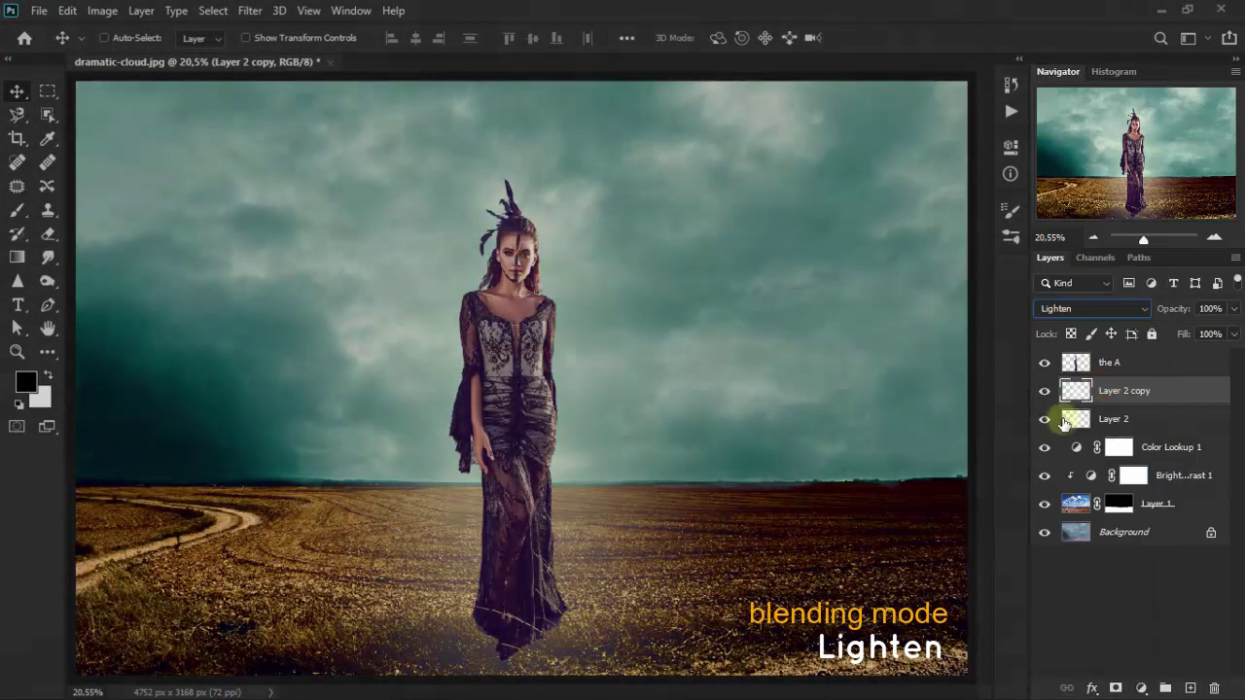
- Duplicate the glow again, move copy 2 to the top, and blend it as Overlay
{"action": "key", "text": "ctrl+j"}
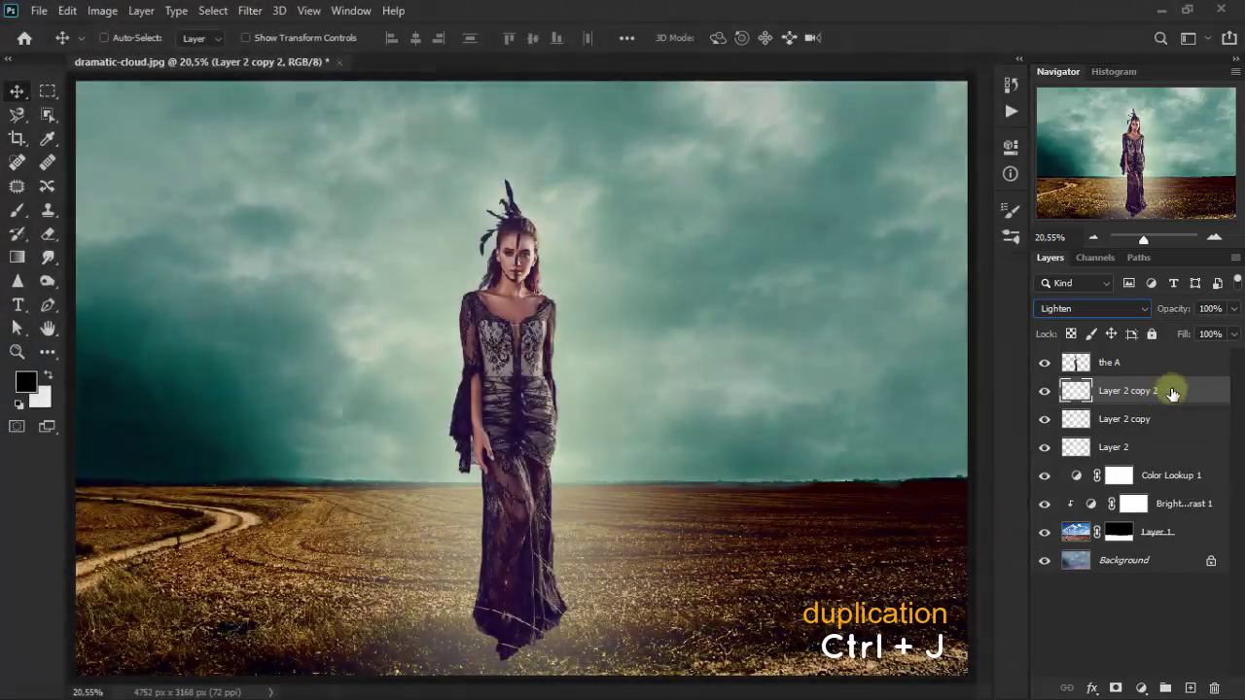
{"action": "left_click_drag", "start_coordinate": [1172, 393], "coordinate": [1165, 351]}
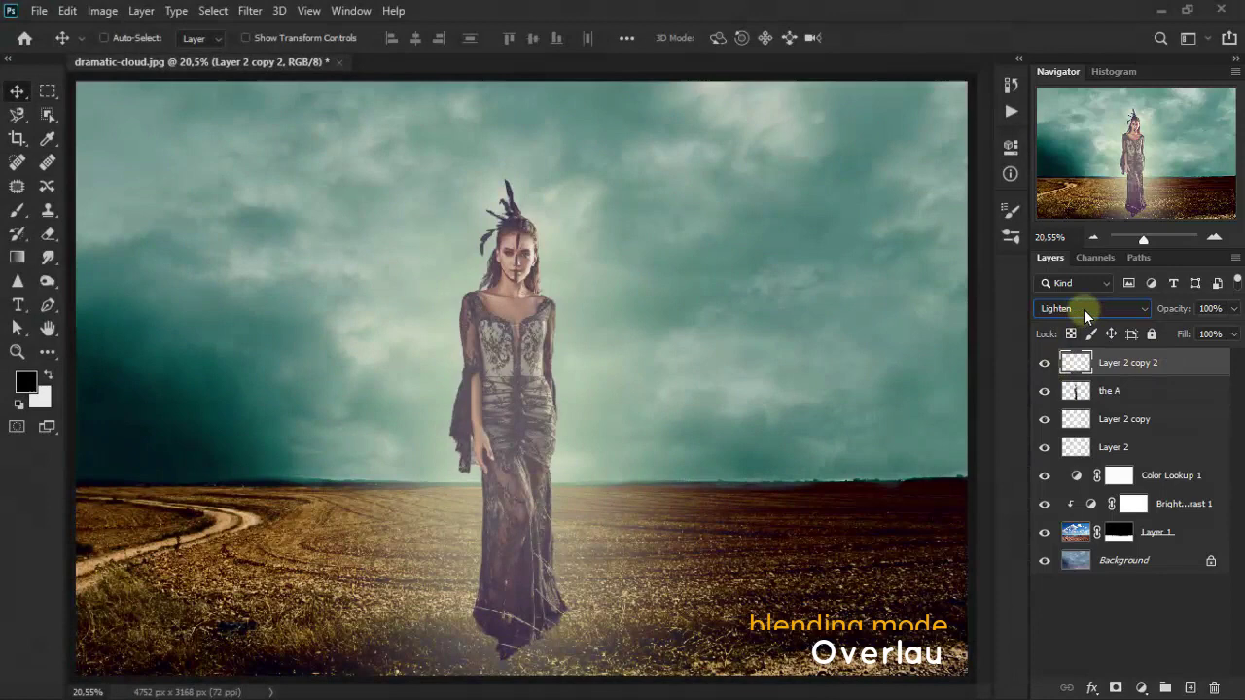
{"action": "left_click", "coordinate": [1084, 309]}
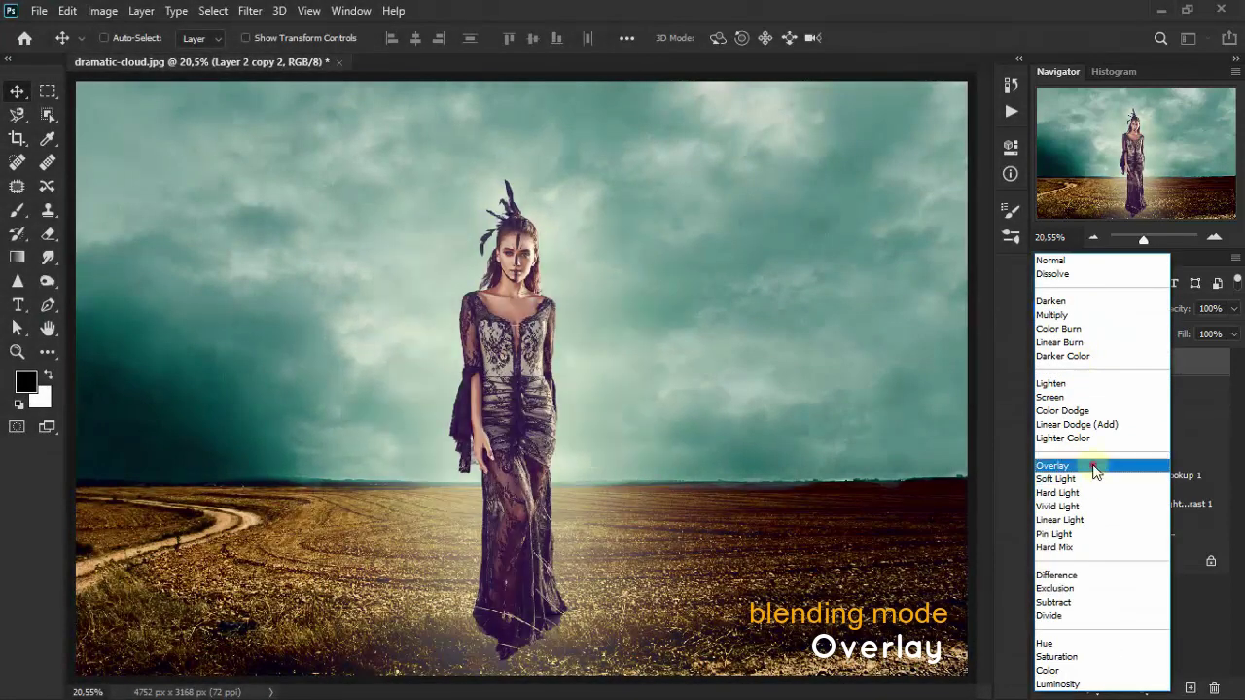
{"action": "left_click", "coordinate": [1085, 465]}
{"action": "left_click", "coordinate": [1044, 363]}
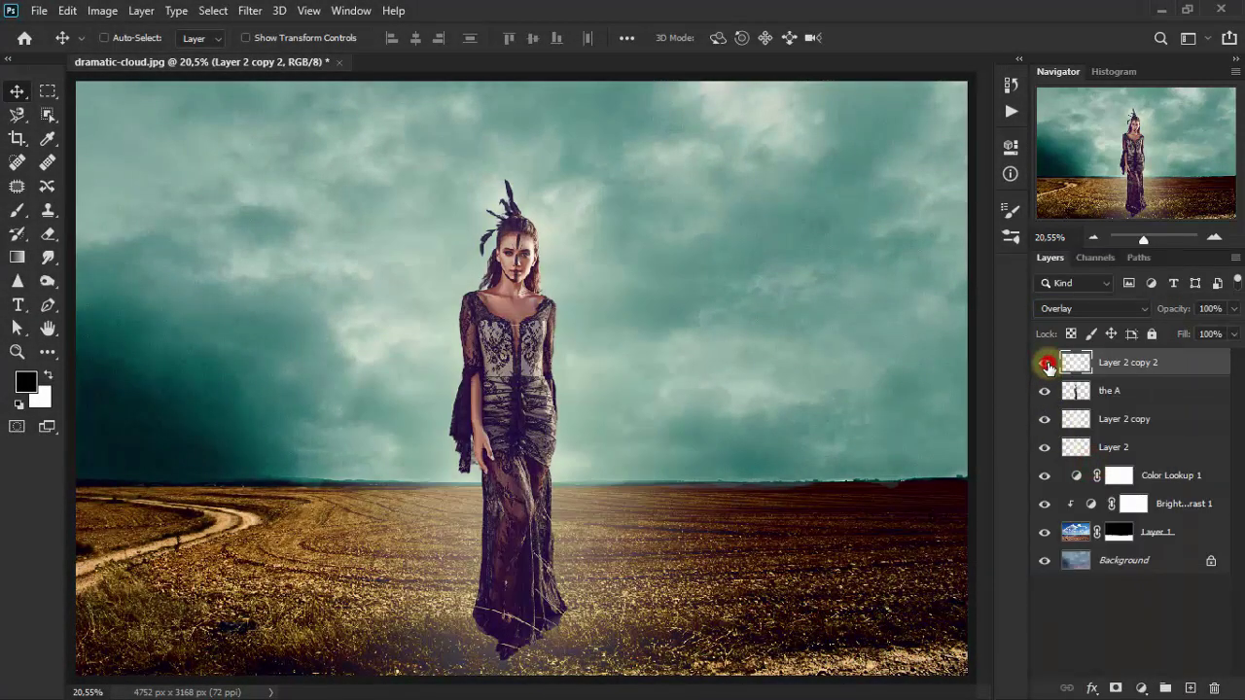
{"action": "left_click", "coordinate": [1045, 363]}
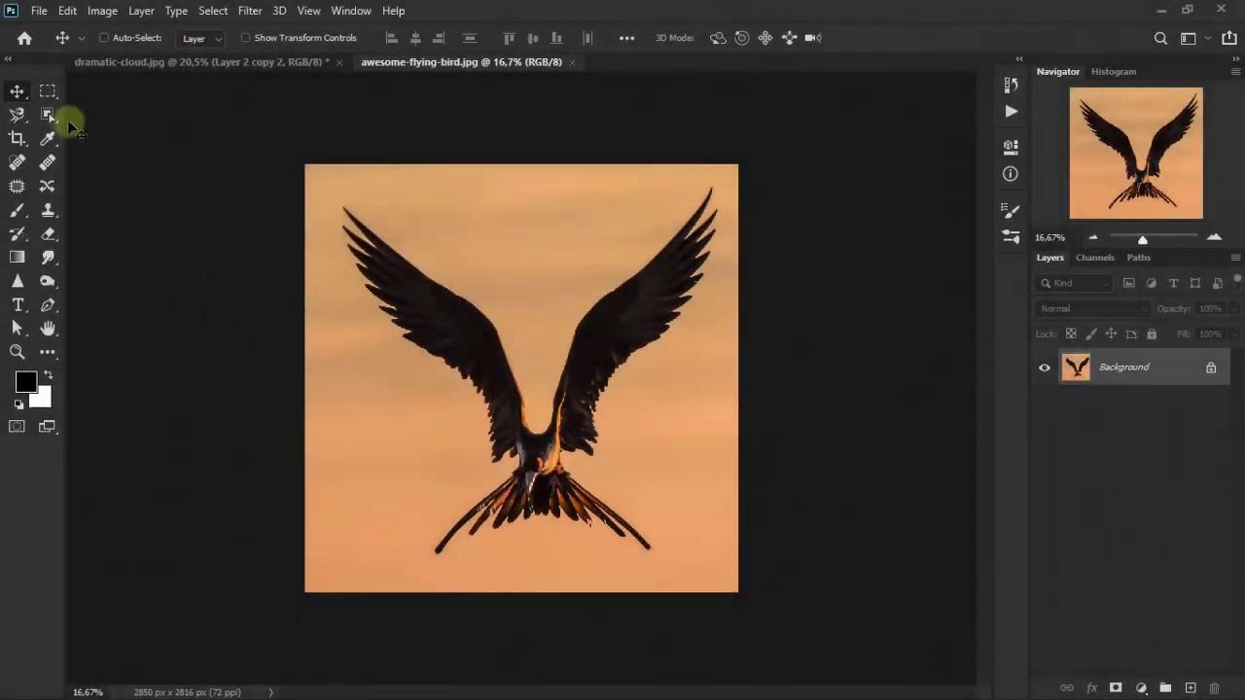
- Select the bird with Object Selection, copy it to Layer 1, and hide the orange Background
{"action": "left_click", "coordinate": [47, 114]}
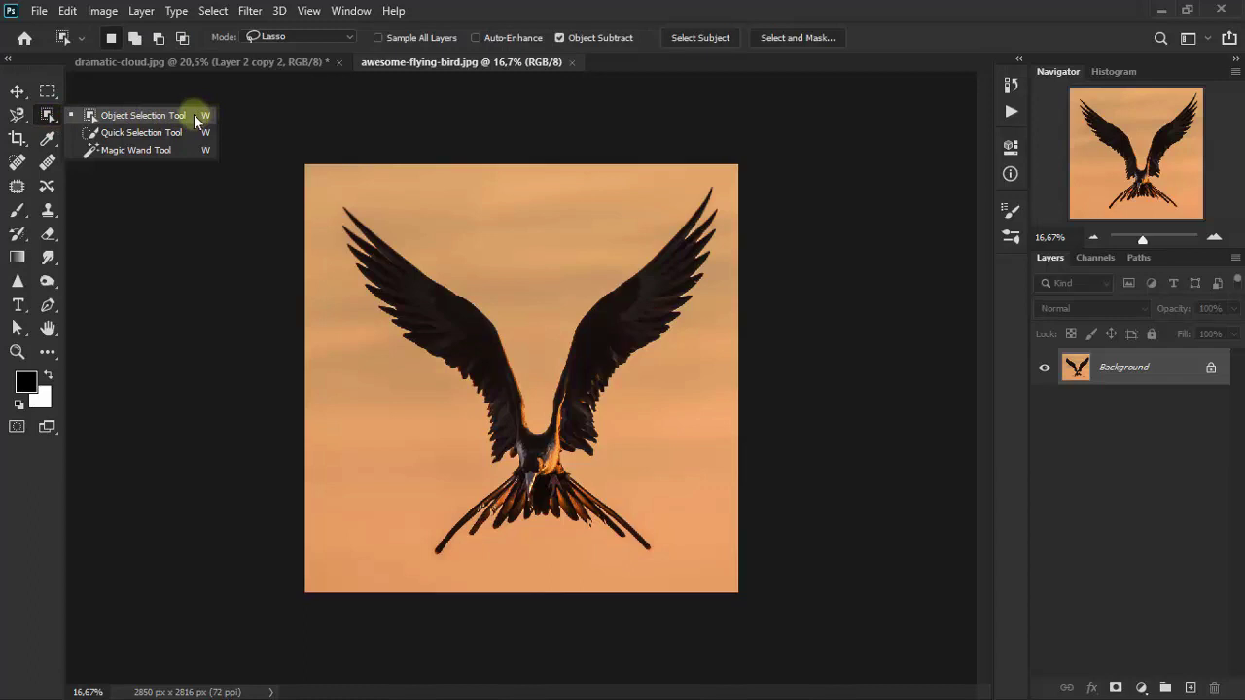
{"action": "left_click", "coordinate": [196, 116]}
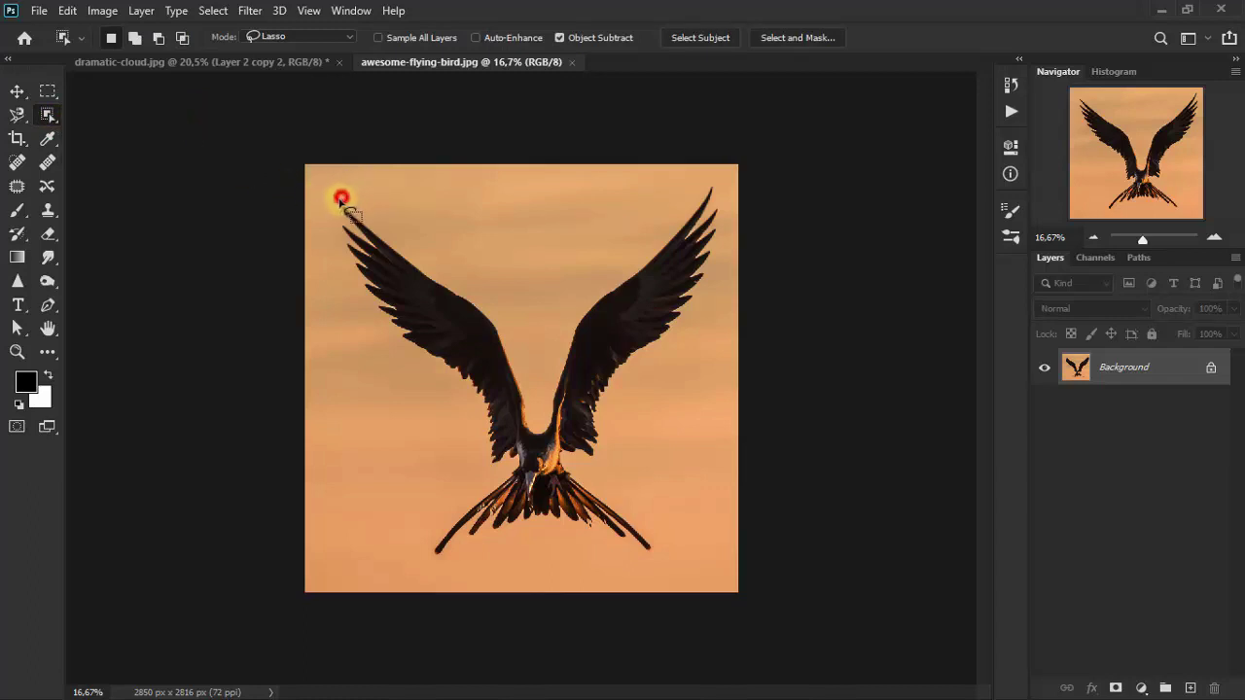
{"action": "left_click_drag", "start_coordinate": [360, 277], "coordinate": [476, 443]}
{"action": "mouse_move", "coordinate": [461, 562]}
{"action": "left_mouse_down"}
{"action": "mouse_move", "coordinate": [578, 548]}
{"action": "mouse_move", "coordinate": [670, 556]}
{"action": "mouse_move", "coordinate": [592, 472]}
{"action": "mouse_move", "coordinate": [700, 312]}
{"action": "mouse_move", "coordinate": [724, 229]}
{"action": "mouse_move", "coordinate": [541, 376]}
{"action": "mouse_move", "coordinate": [340, 199]}
{"action": "left_mouse_up"}
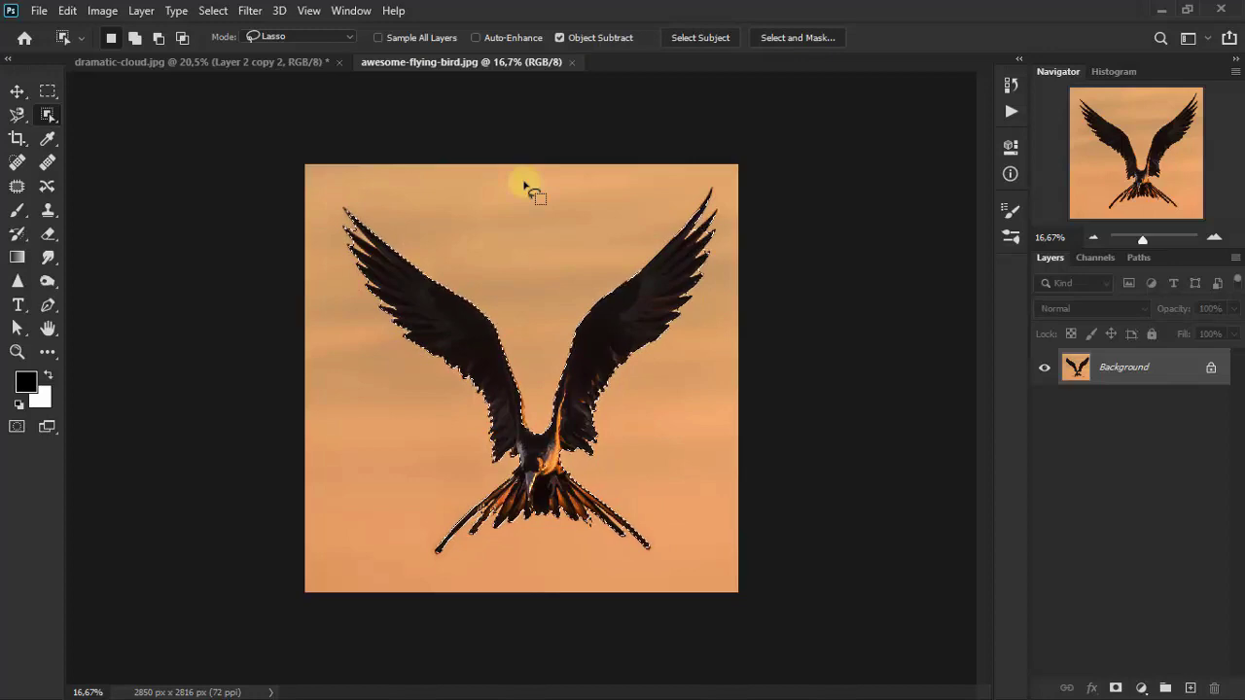
{"action": "key", "text": "ctrl+j"}
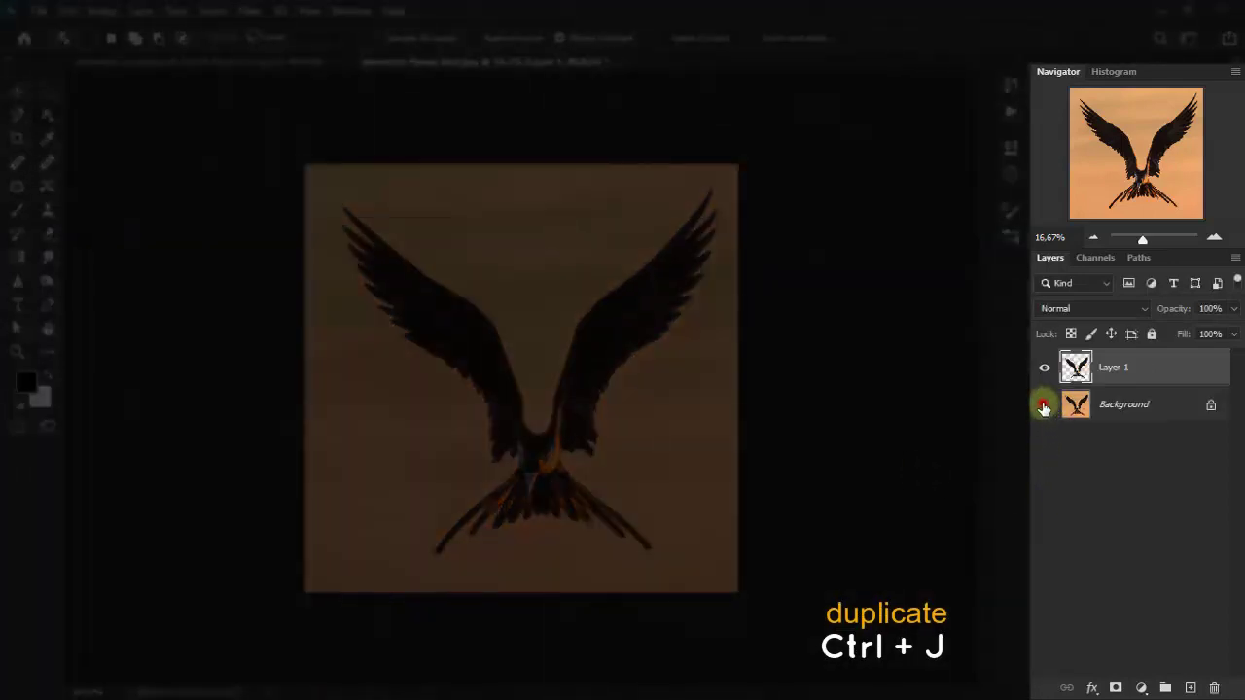
{"action": "left_click", "coordinate": [1043, 405]}
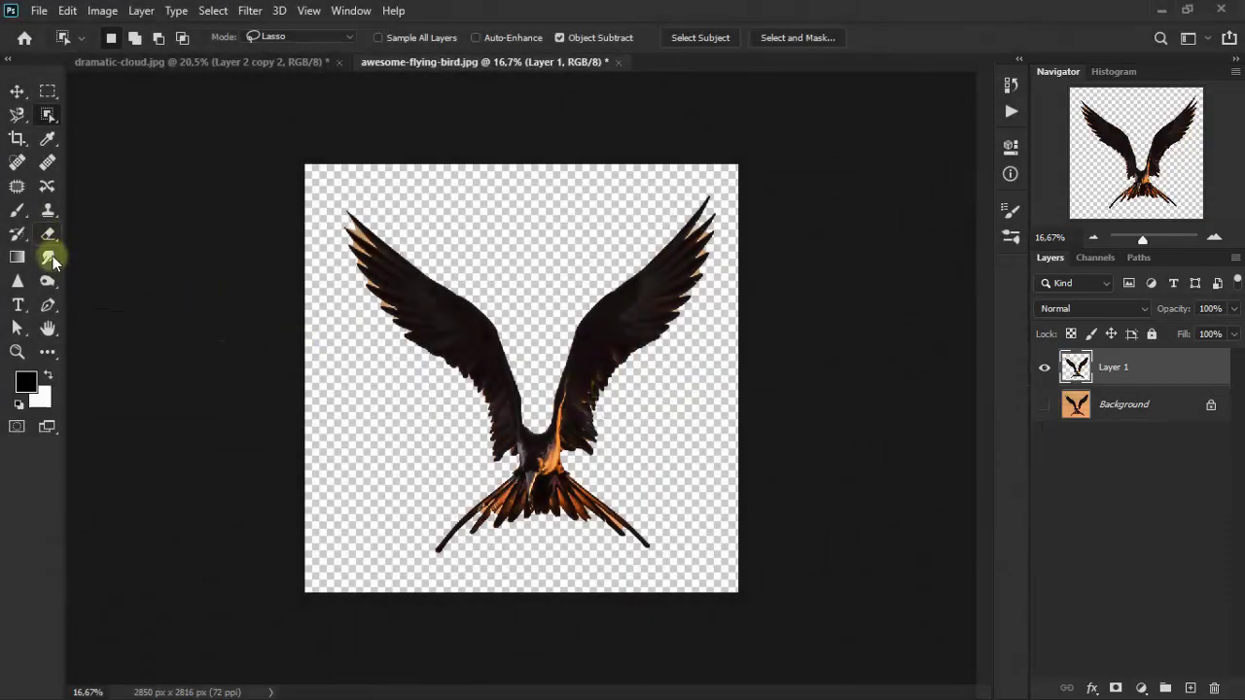
- Switch to the Eraser at 100% zoom with a smaller brush, framing the upper-left wing
{"action": "left_click_drag", "start_coordinate": [50, 238], "coordinate": [126, 243]}
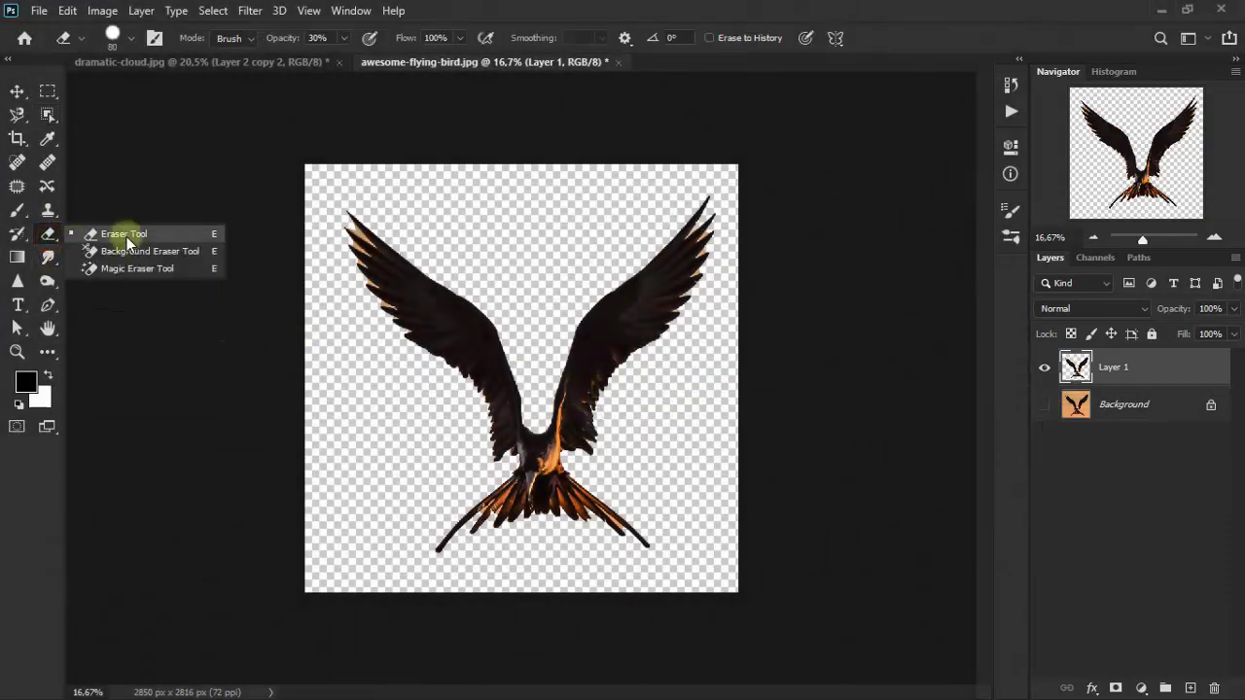
{"action": "left_click", "coordinate": [180, 234]}
{"action": "left_click", "coordinate": [308, 11]}
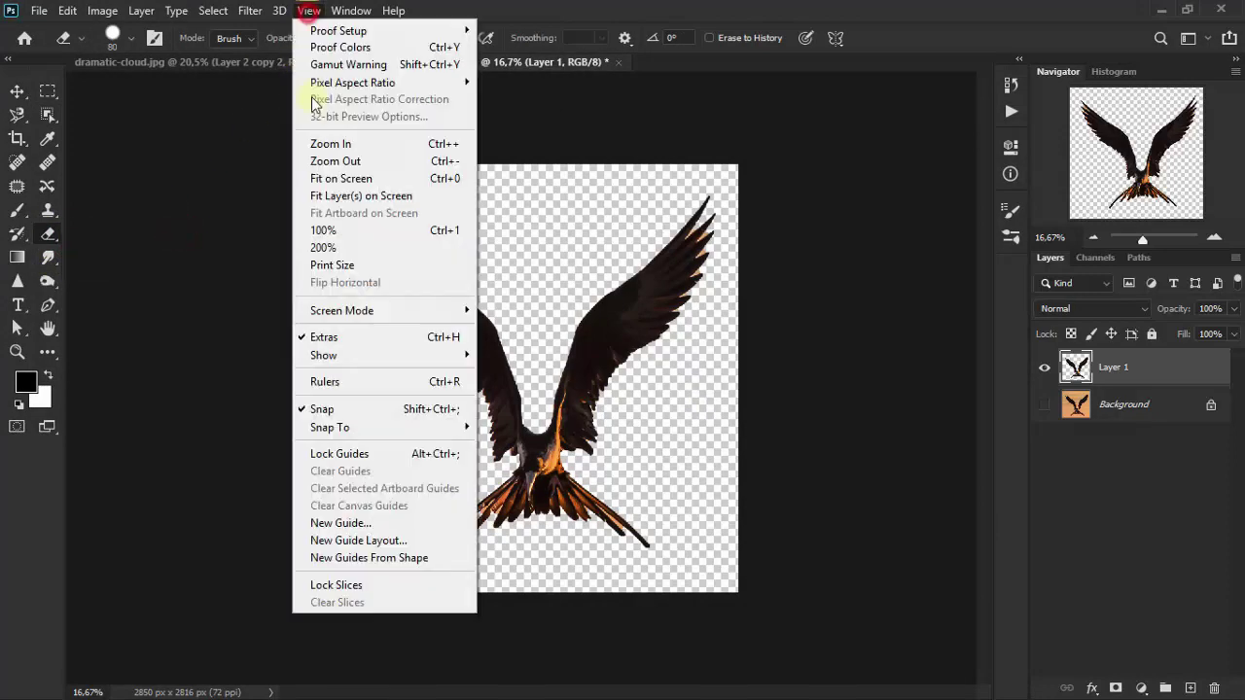
{"action": "left_click", "coordinate": [340, 237]}
{"action": "mouse_move", "coordinate": [1138, 158]}
{"action": "left_mouse_down"}
{"action": "mouse_move", "coordinate": [1089, 127]}
{"action": "mouse_move", "coordinate": [1091, 114]}
{"action": "left_mouse_up"}
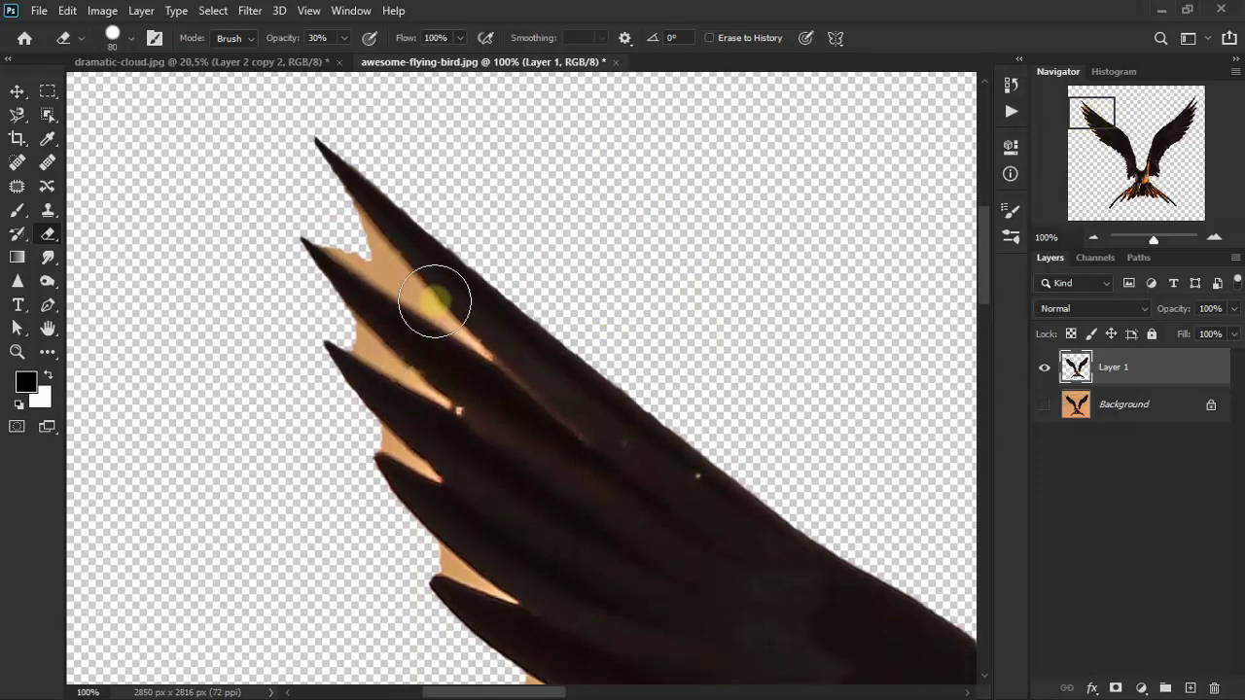
{"action": "left_click_drag", "start_coordinate": [435, 303], "coordinate": [391, 277]}
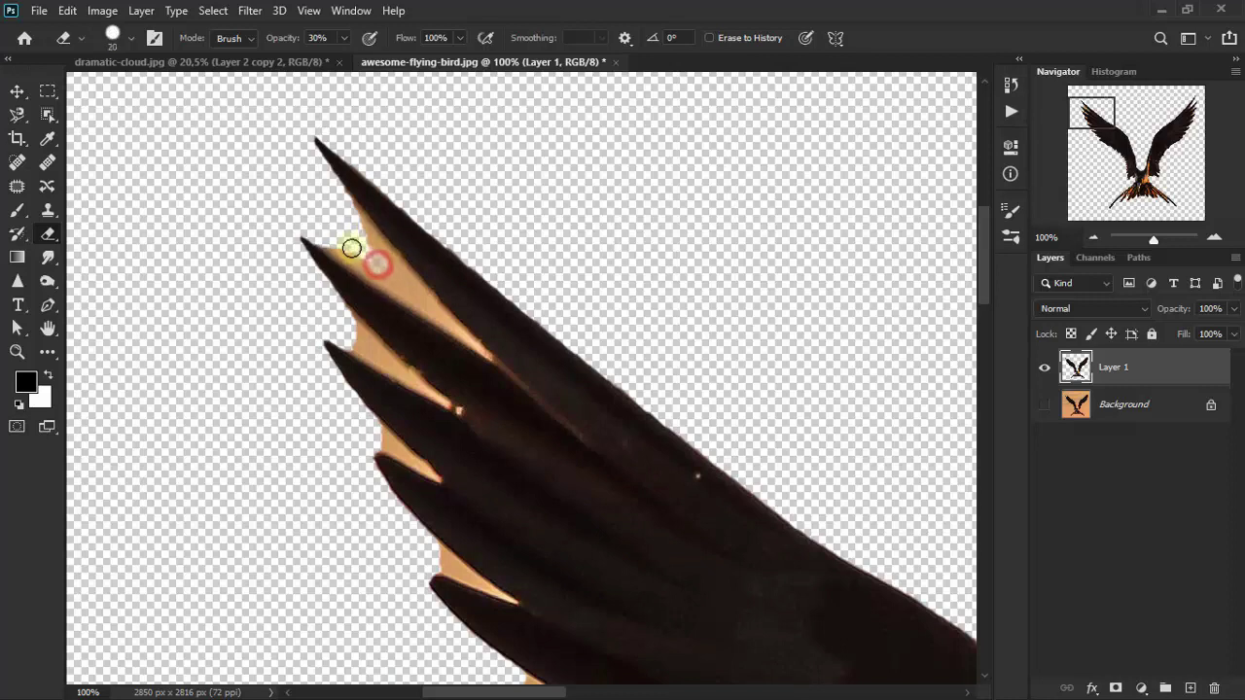
- Erase the leftover orange sky between the upper-left and lower feathers
{"action": "mouse_move", "coordinate": [355, 258]}
{"action": "left_mouse_down"}
{"action": "mouse_move", "coordinate": [381, 264]}
{"action": "mouse_move", "coordinate": [361, 237]}
{"action": "mouse_move", "coordinate": [411, 291]}
{"action": "left_mouse_up"}
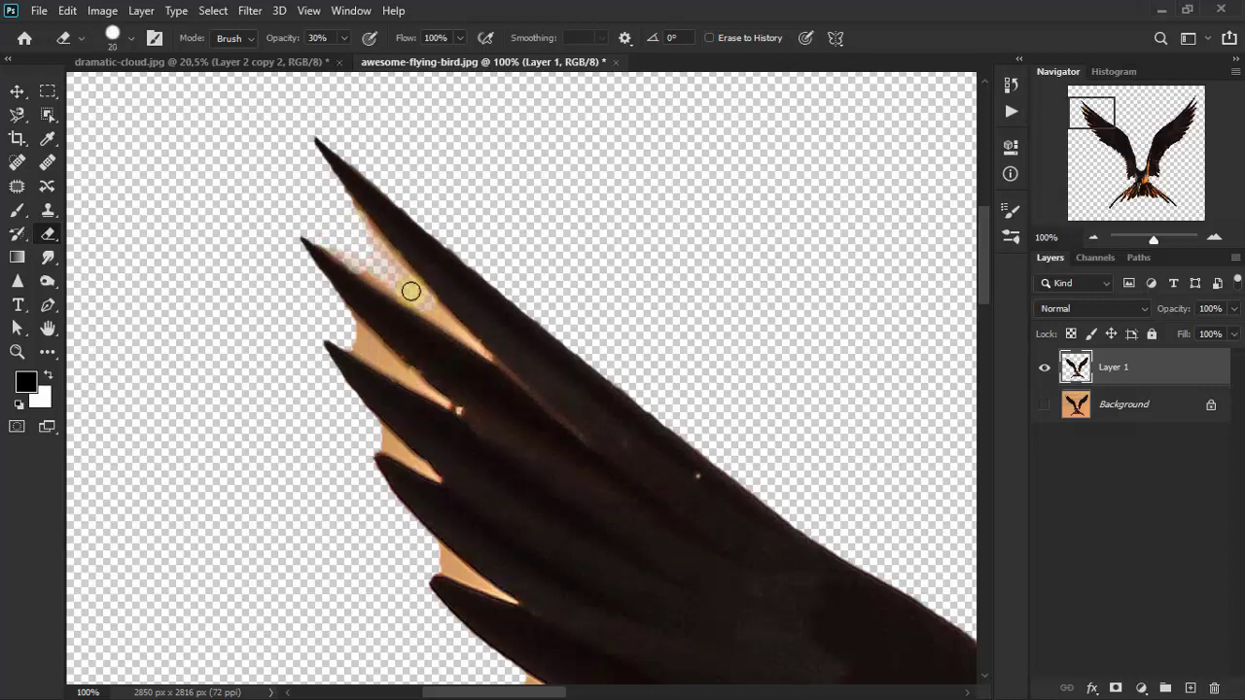
{"action": "left_click_drag", "start_coordinate": [372, 350], "coordinate": [419, 384]}
{"action": "left_click_drag", "start_coordinate": [983, 280], "coordinate": [983, 314]}
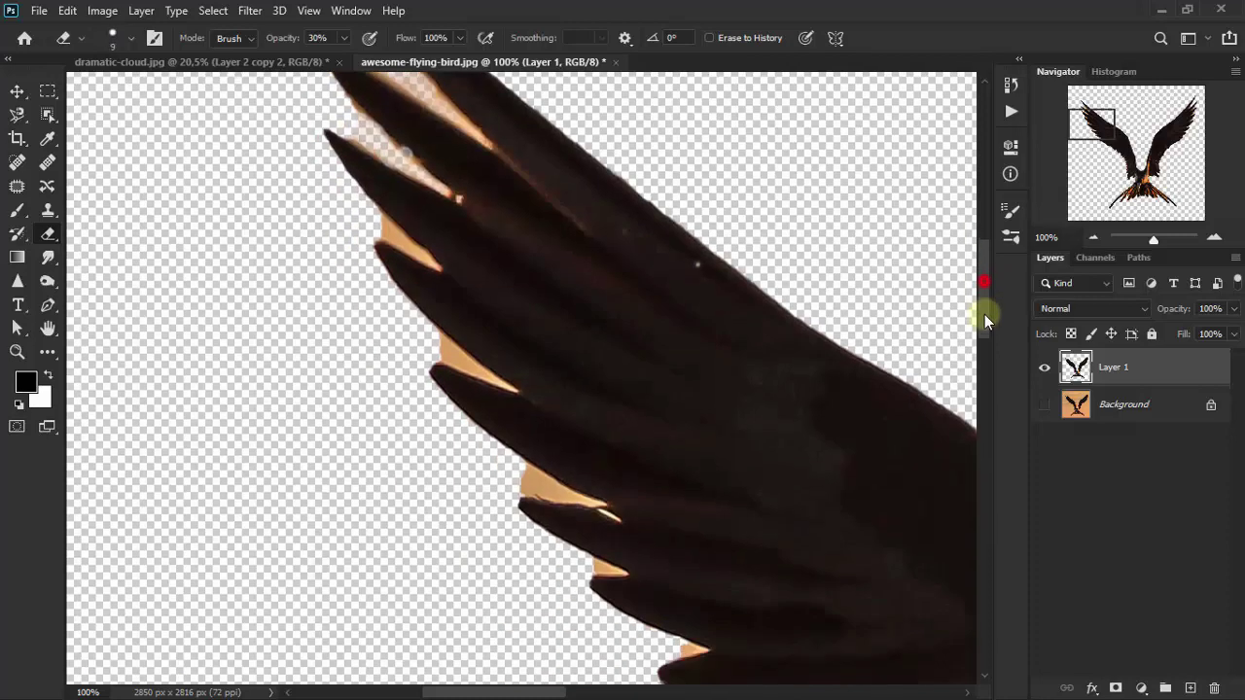
{"action": "mouse_move", "coordinate": [380, 220]}
{"action": "left_mouse_down"}
{"action": "mouse_move", "coordinate": [402, 244]}
{"action": "mouse_move", "coordinate": [381, 231]}
{"action": "left_mouse_up"}
{"action": "left_click_drag", "start_coordinate": [444, 356], "coordinate": [466, 365]}
{"action": "left_click_drag", "start_coordinate": [984, 294], "coordinate": [984, 328]}
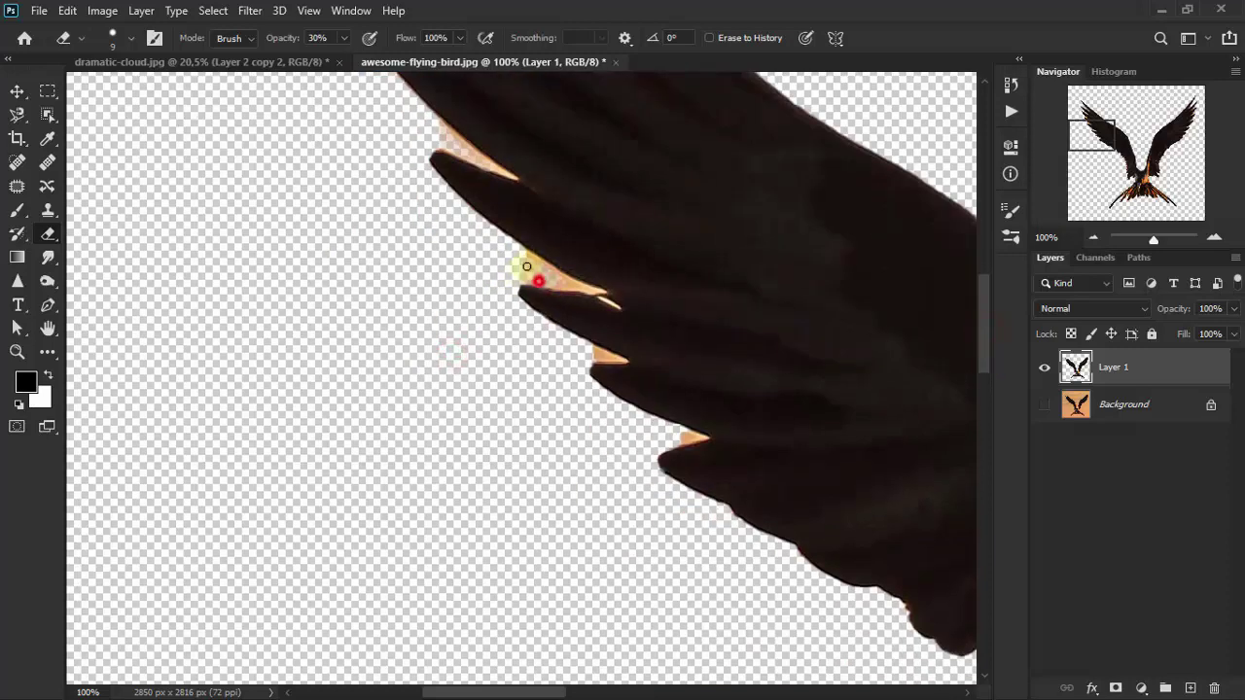
{"action": "mouse_move", "coordinate": [526, 270]}
{"action": "left_mouse_down"}
{"action": "mouse_move", "coordinate": [600, 361]}
{"action": "mouse_move", "coordinate": [350, 356]}
{"action": "mouse_move", "coordinate": [320, 286]}
{"action": "mouse_move", "coordinate": [438, 440]}
{"action": "left_mouse_up"}
{"action": "left_click_drag", "start_coordinate": [516, 691], "coordinate": [759, 692]}
{"action": "left_click_drag", "start_coordinate": [984, 359], "coordinate": [986, 309]}
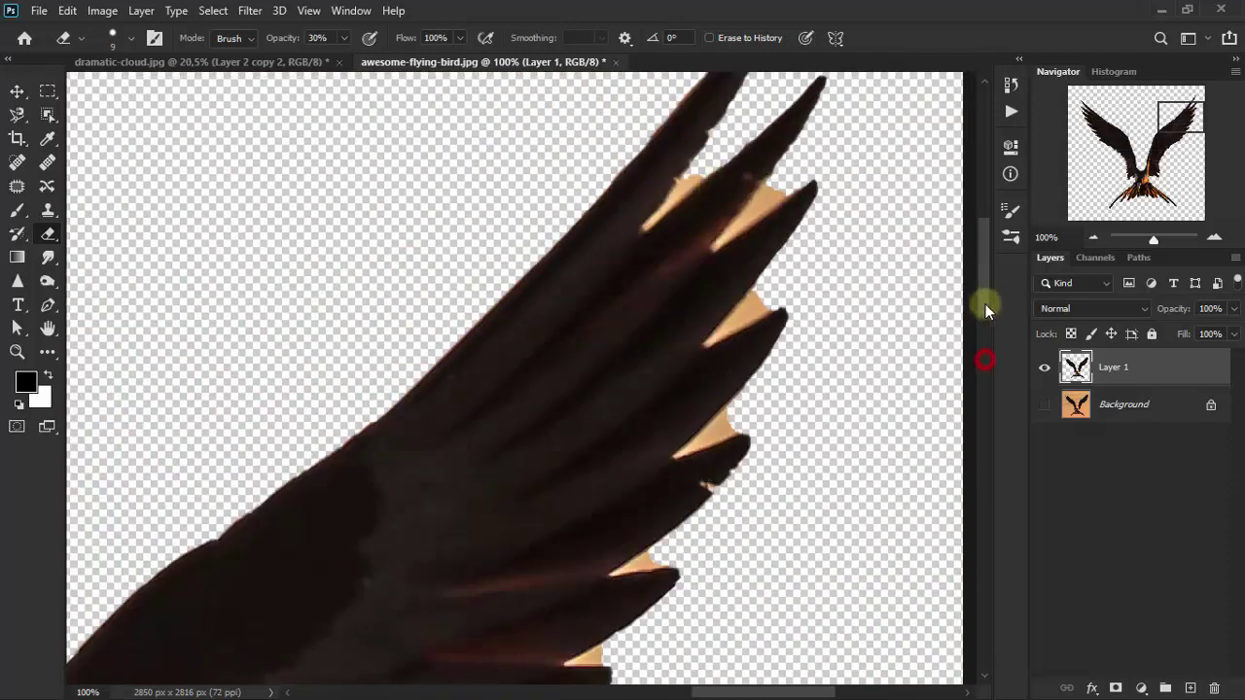
- Erase the orange gaps around the right wing's feather tips
{"action": "left_click_drag", "start_coordinate": [694, 176], "coordinate": [772, 188]}
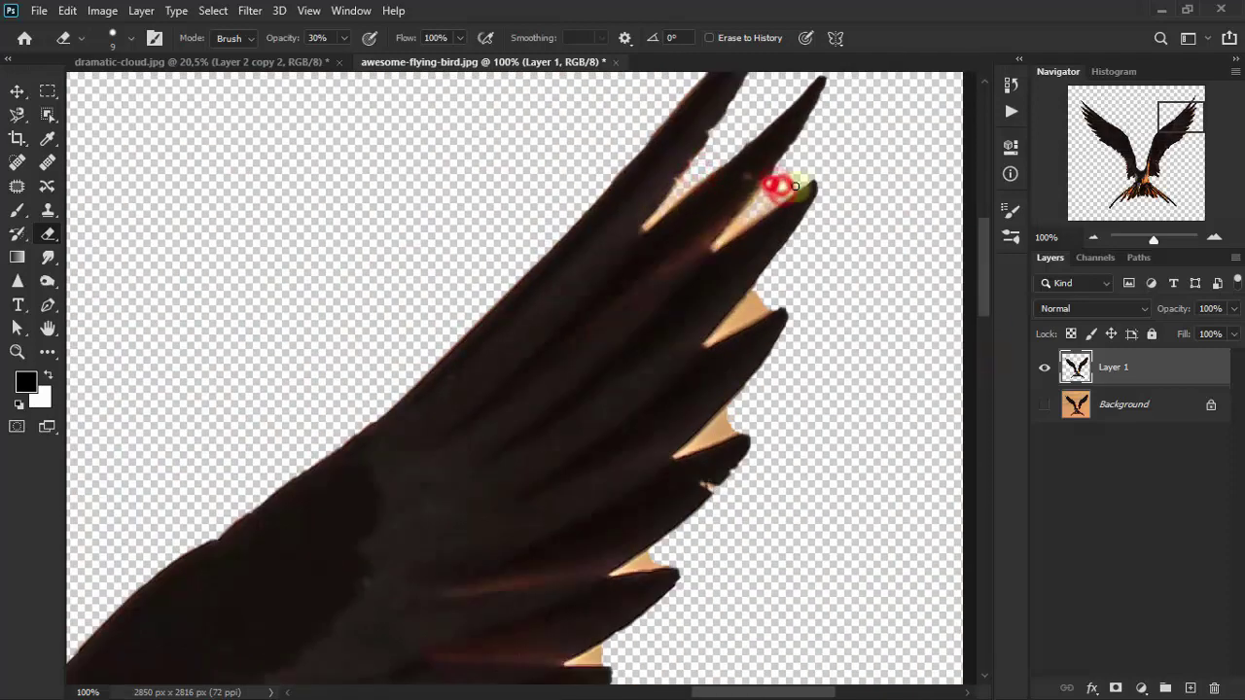
{"action": "mouse_move", "coordinate": [769, 287]}
{"action": "left_mouse_down"}
{"action": "mouse_move", "coordinate": [744, 307]}
{"action": "mouse_move", "coordinate": [764, 292]}
{"action": "left_mouse_up"}
{"action": "left_click_drag", "start_coordinate": [985, 276], "coordinate": [984, 305]}
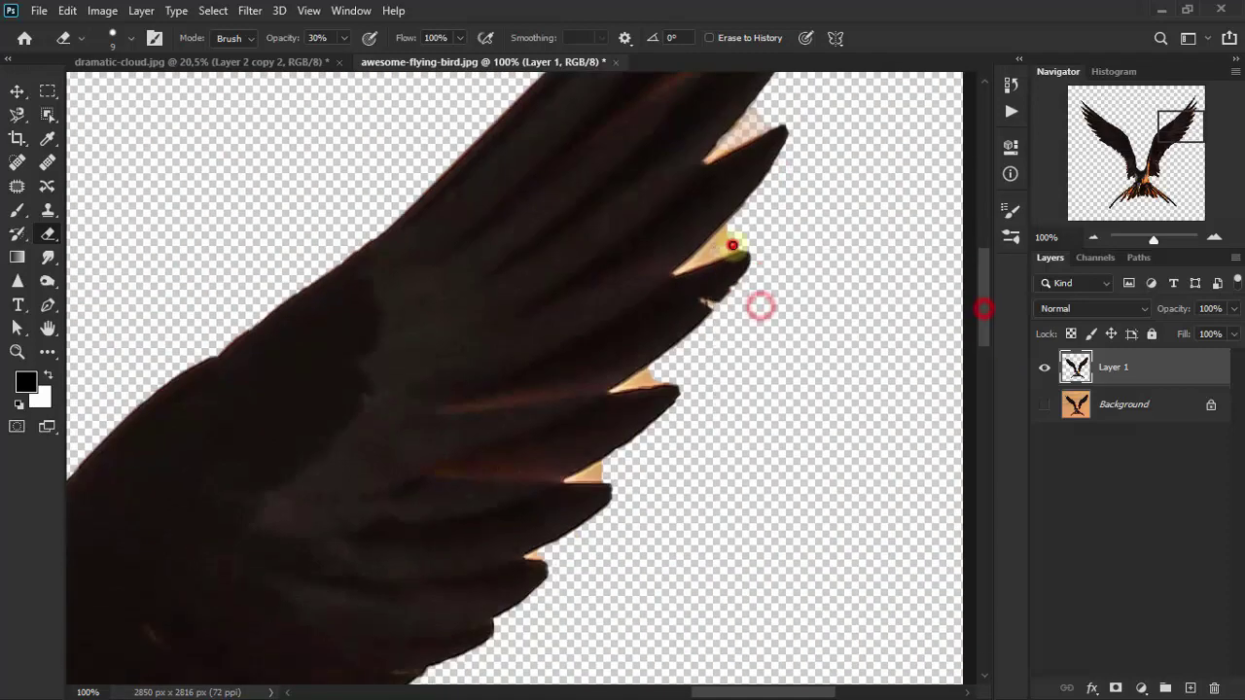
{"action": "left_click_drag", "start_coordinate": [719, 254], "coordinate": [731, 243]}
{"action": "left_click_drag", "start_coordinate": [991, 320], "coordinate": [980, 362]}
{"action": "left_click", "coordinate": [602, 191]}
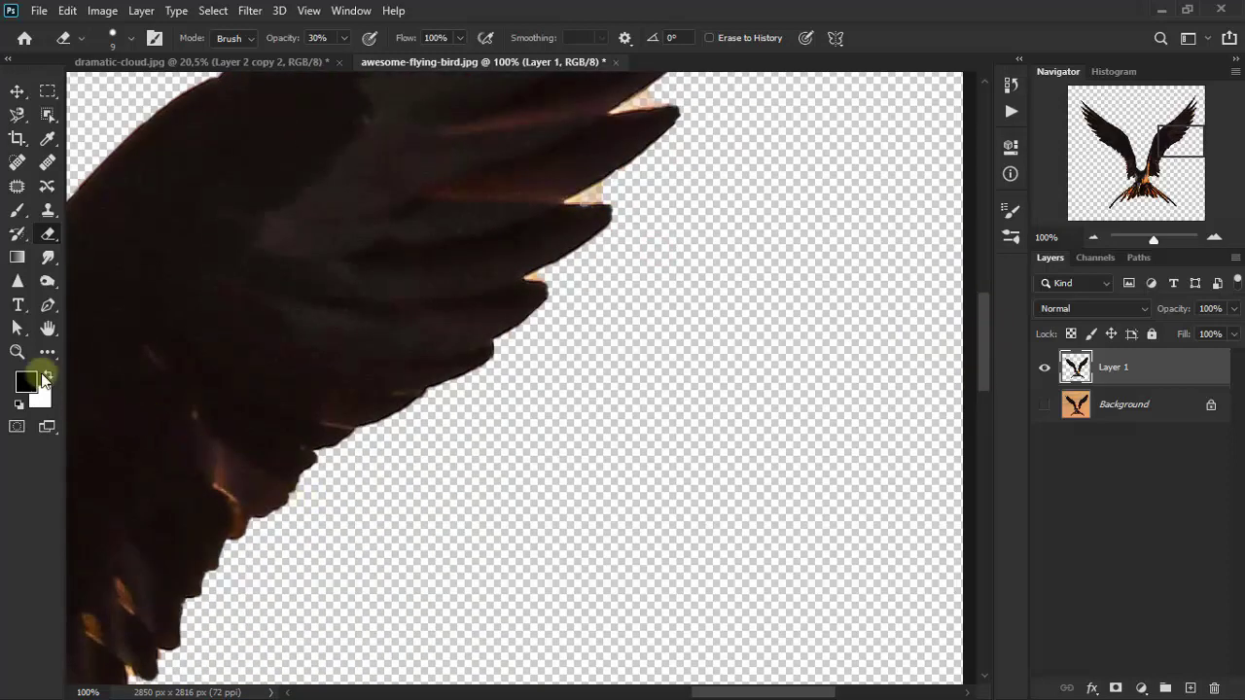
- Fit the whole image on screen with the Zoom tool
{"action": "left_click", "coordinate": [16, 352]}
{"action": "right_click", "coordinate": [339, 381]}
{"action": "left_click", "coordinate": [405, 393]}
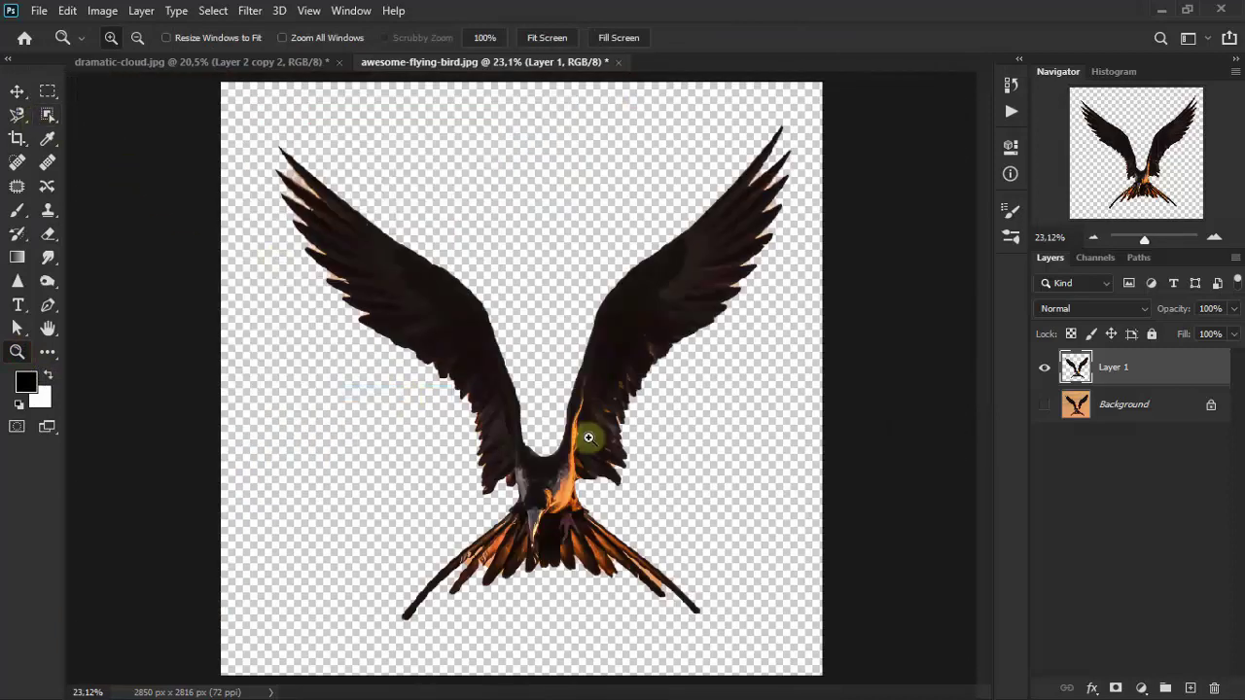
- Drag the bird into dramatic-cloud.jpg, close the bird file unsaved, and raise it over the woman
{"action": "left_click", "coordinate": [17, 93]}
{"action": "left_click_drag", "start_coordinate": [423, 320], "coordinate": [473, 352]}
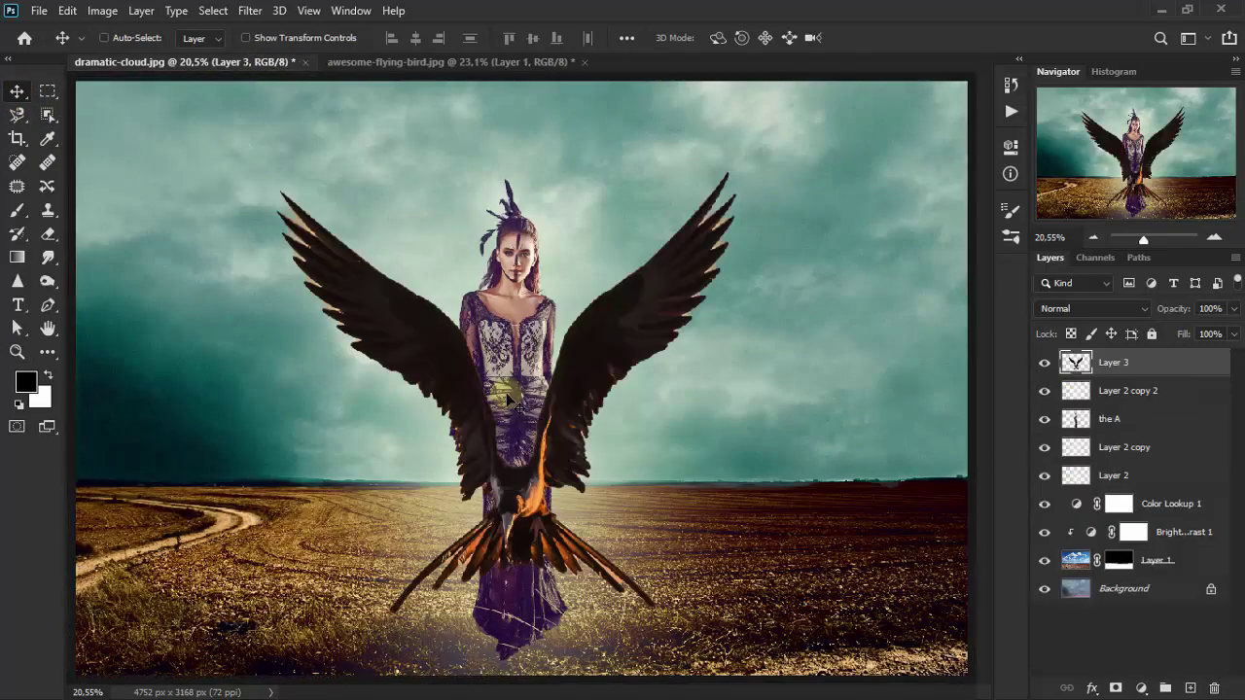
{"action": "left_click", "coordinate": [514, 64]}
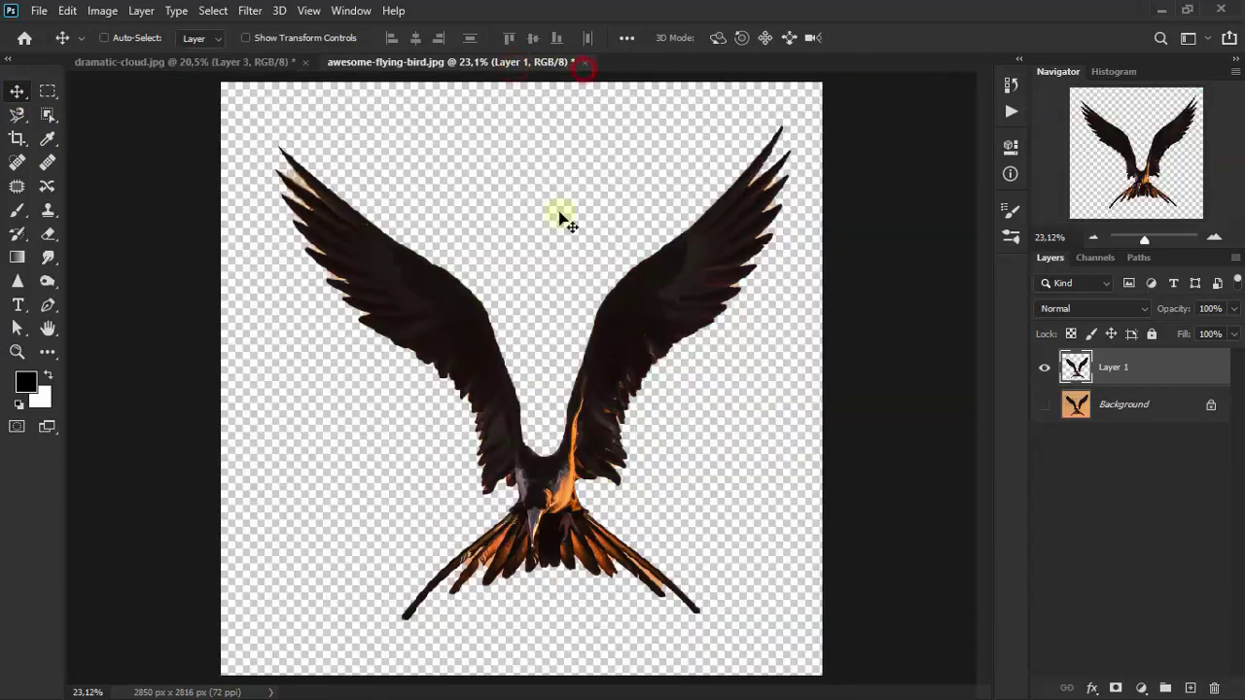
{"action": "left_click", "coordinate": [579, 64]}
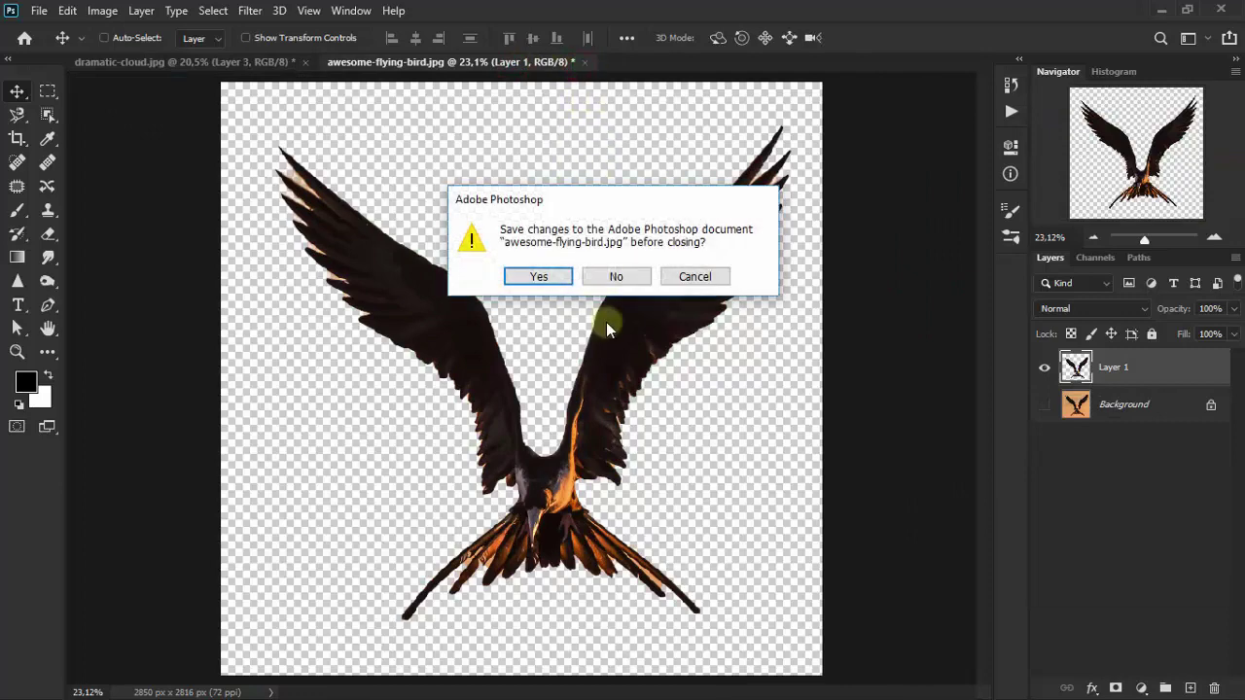
{"action": "left_click", "coordinate": [624, 279]}
{"action": "mouse_move", "coordinate": [597, 422]}
{"action": "left_mouse_down"}
{"action": "mouse_move", "coordinate": [585, 314]}
{"action": "mouse_move", "coordinate": [590, 339]}
{"action": "left_mouse_up"}
- Rotate the bird layer about 11° clockwise and position it
{"action": "key", "text": "ctrl+t"}
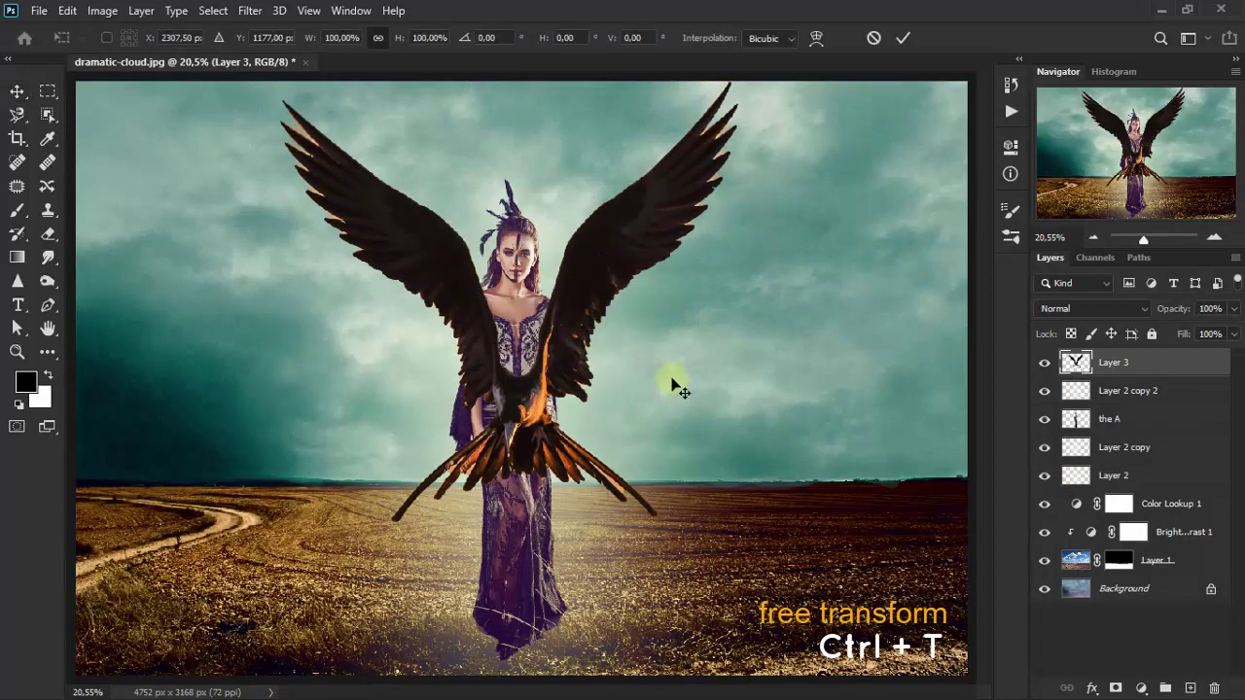
{"action": "left_click_drag", "start_coordinate": [800, 503], "coordinate": [778, 544]}
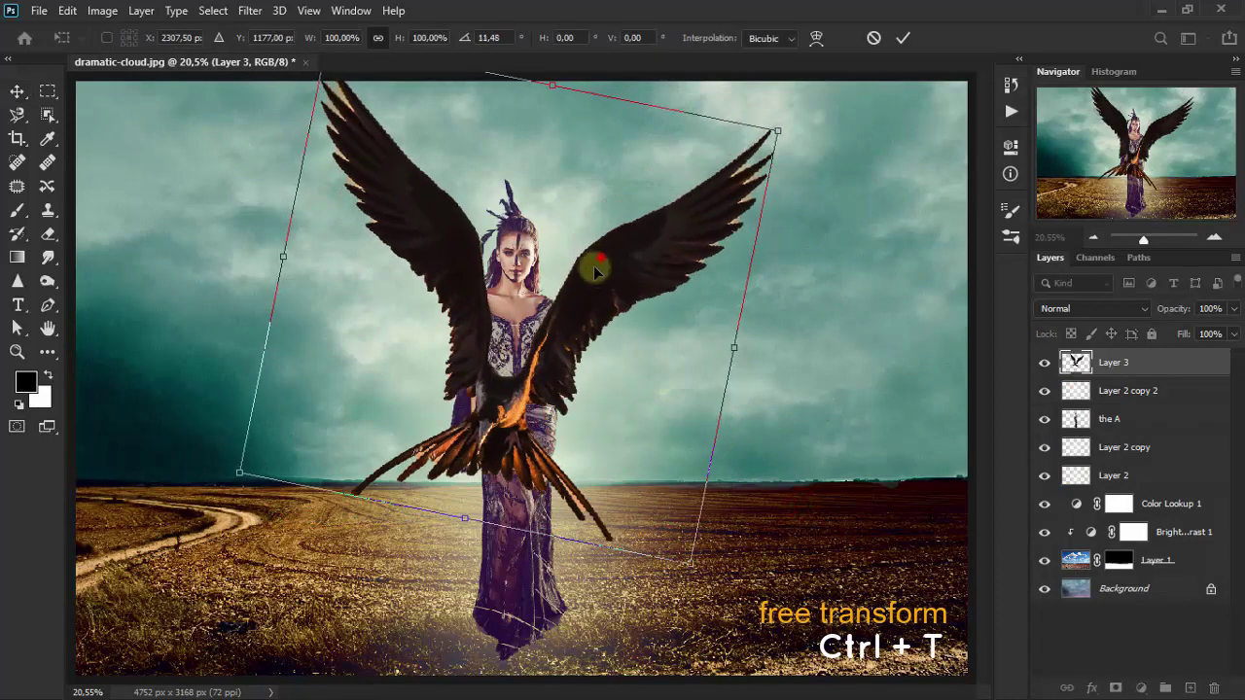
{"action": "left_click_drag", "start_coordinate": [592, 264], "coordinate": [597, 265]}
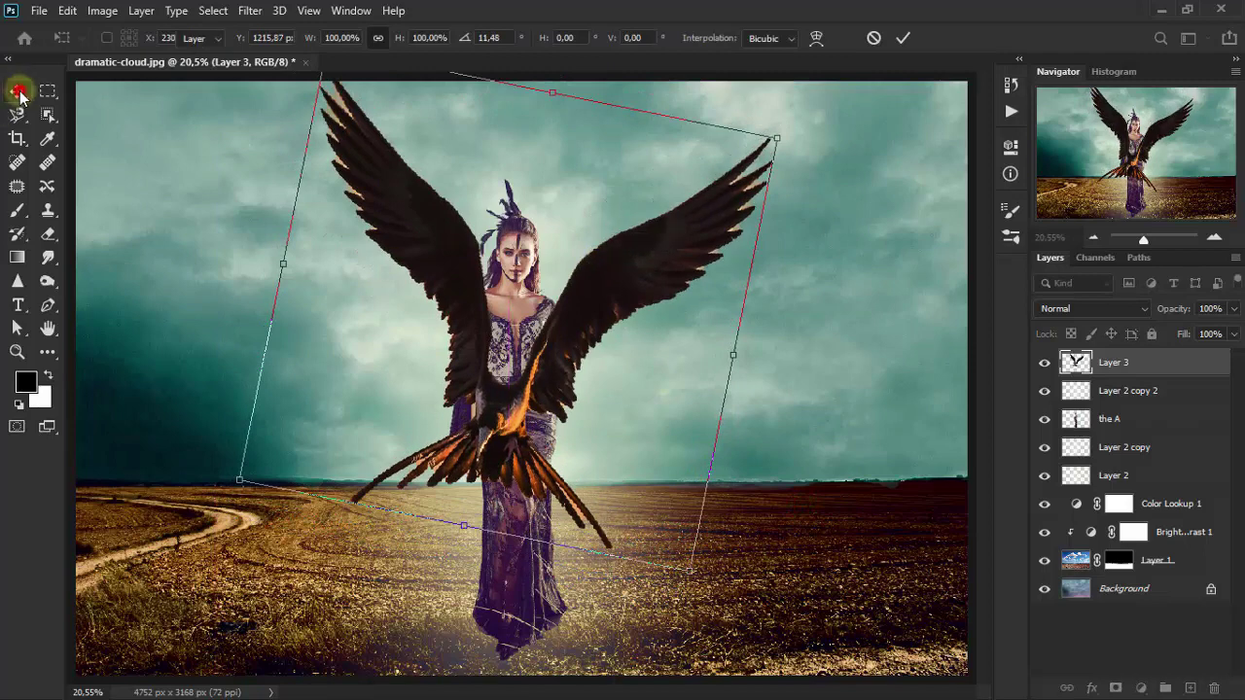
{"action": "left_click", "coordinate": [20, 93]}
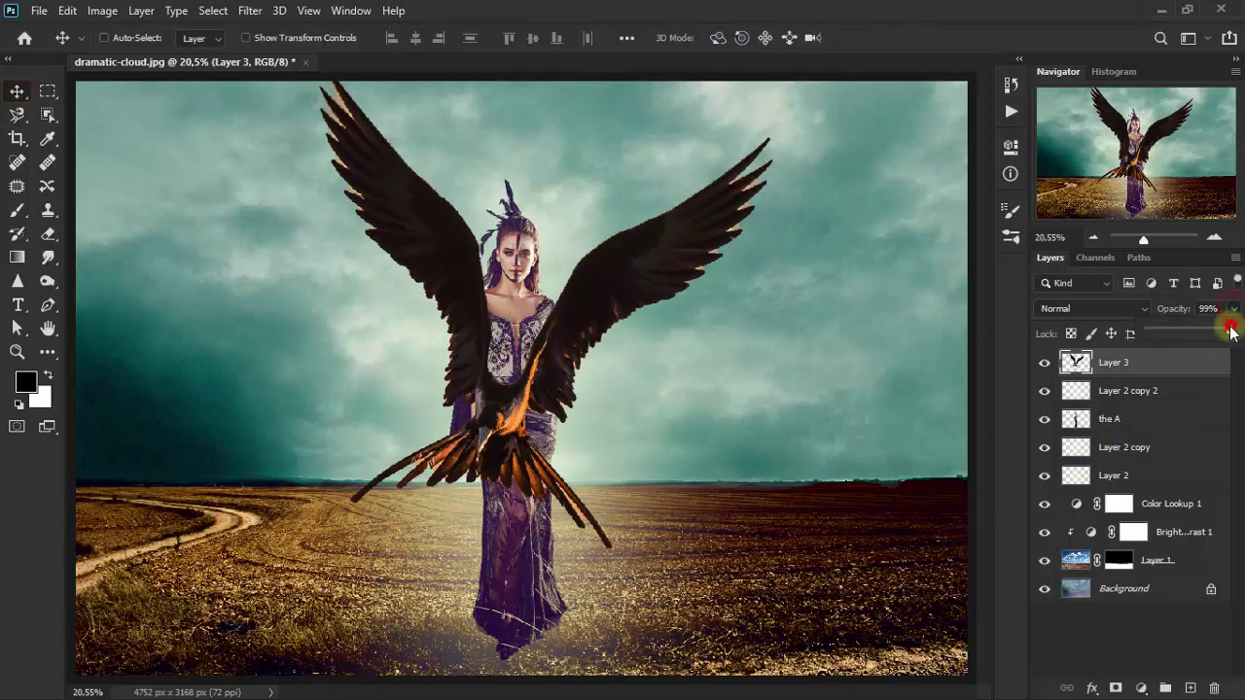
- At 75% opacity, re-rotate the bird to about -7° behind the woman's shoulders
{"action": "left_click_drag", "start_coordinate": [1231, 332], "coordinate": [1211, 331]}
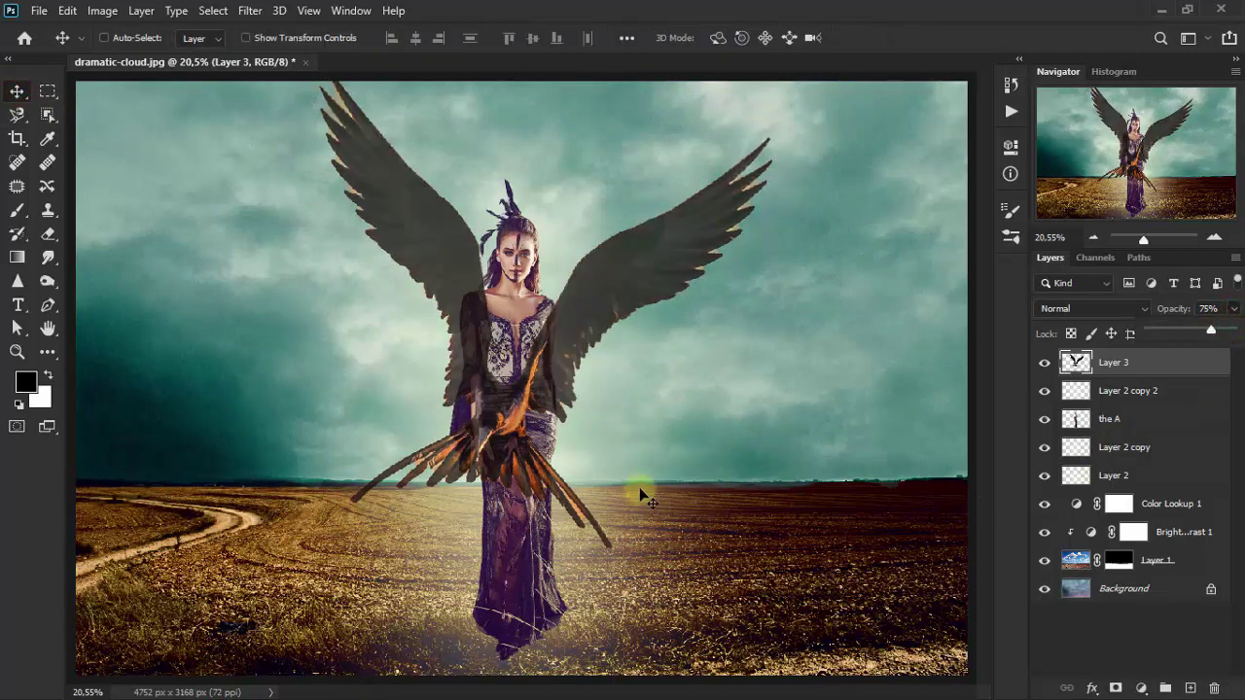
{"action": "key", "text": "ctrl+t"}
{"action": "left_click_drag", "start_coordinate": [703, 597], "coordinate": [768, 607]}
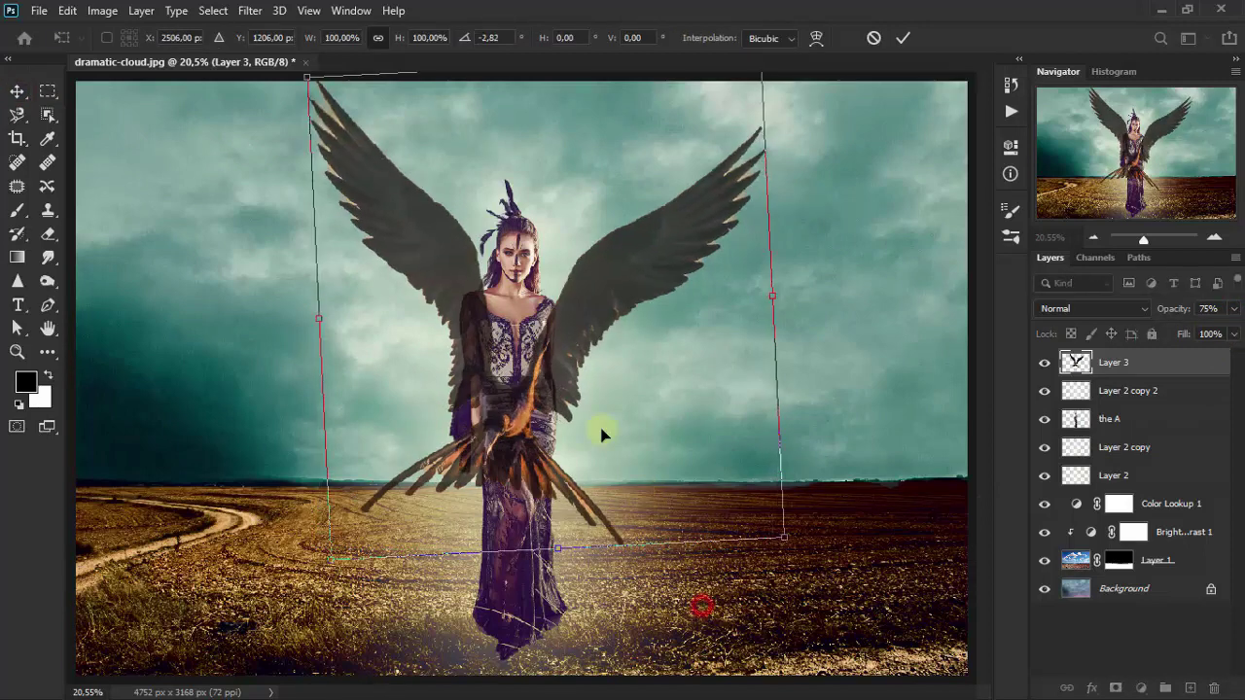
{"action": "left_click_drag", "start_coordinate": [591, 338], "coordinate": [616, 313]}
{"action": "left_click_drag", "start_coordinate": [739, 612], "coordinate": [667, 603]}
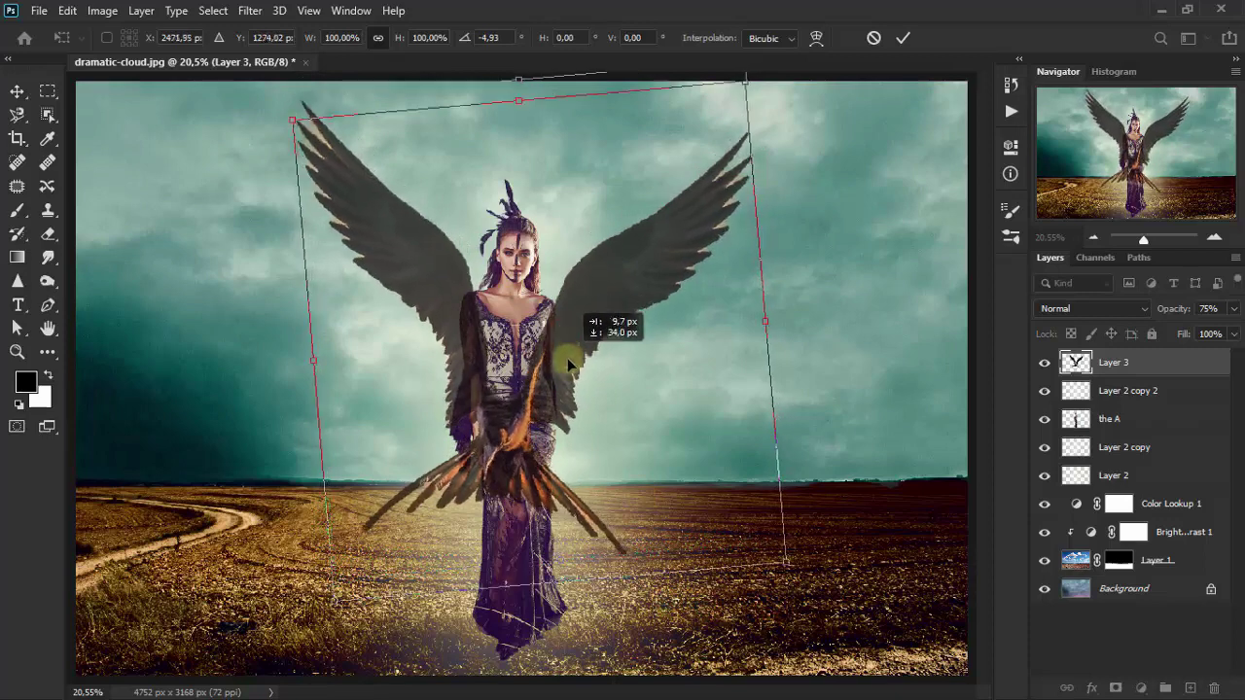
{"action": "left_click_drag", "start_coordinate": [570, 341], "coordinate": [645, 592]}
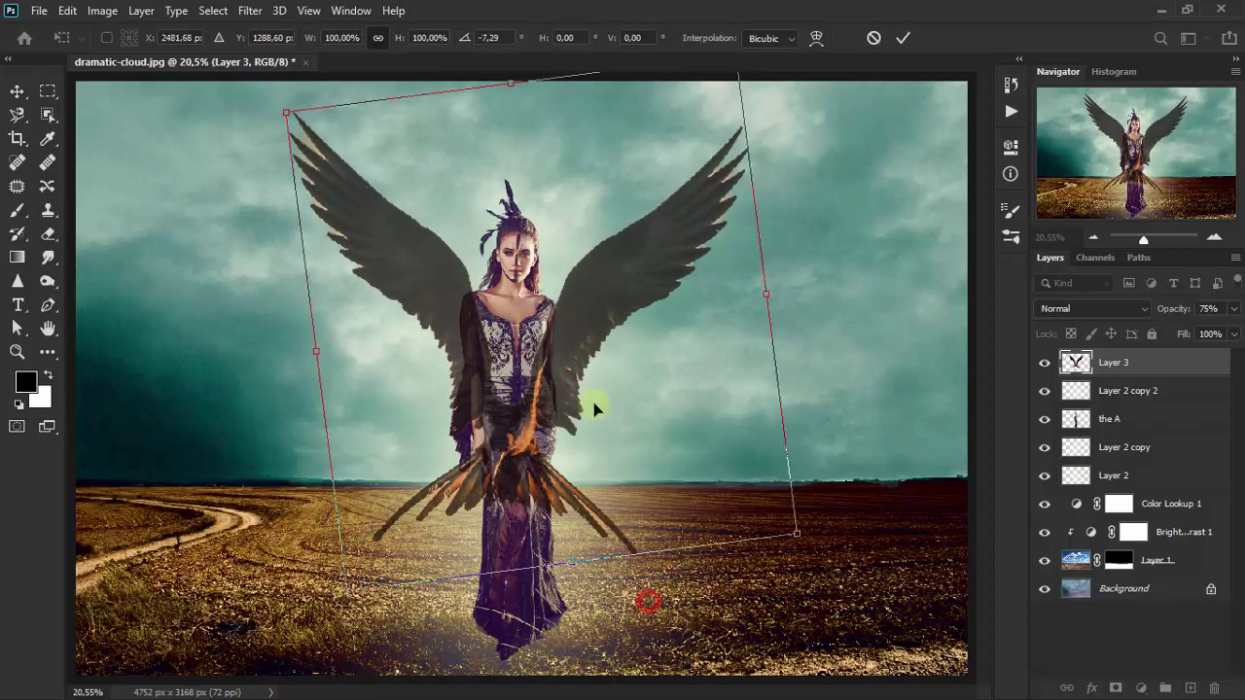
{"action": "left_click", "coordinate": [15, 89]}
- Nudge the wings slightly left and restore the layer to 100% opacity
{"action": "key", "text": "shift+Left"}
{"action": "key", "text": "shift+Left"}
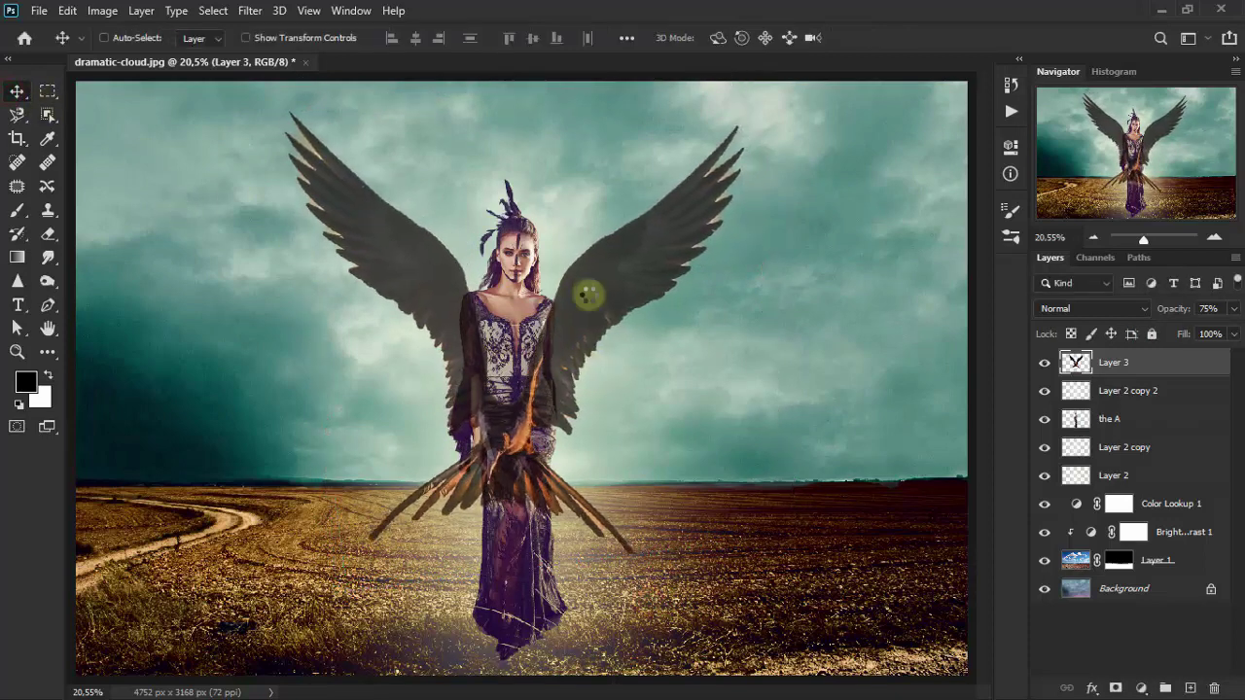
{"action": "key", "text": "Left"}
{"action": "key", "text": "Left"}
{"action": "key", "text": "Left"}
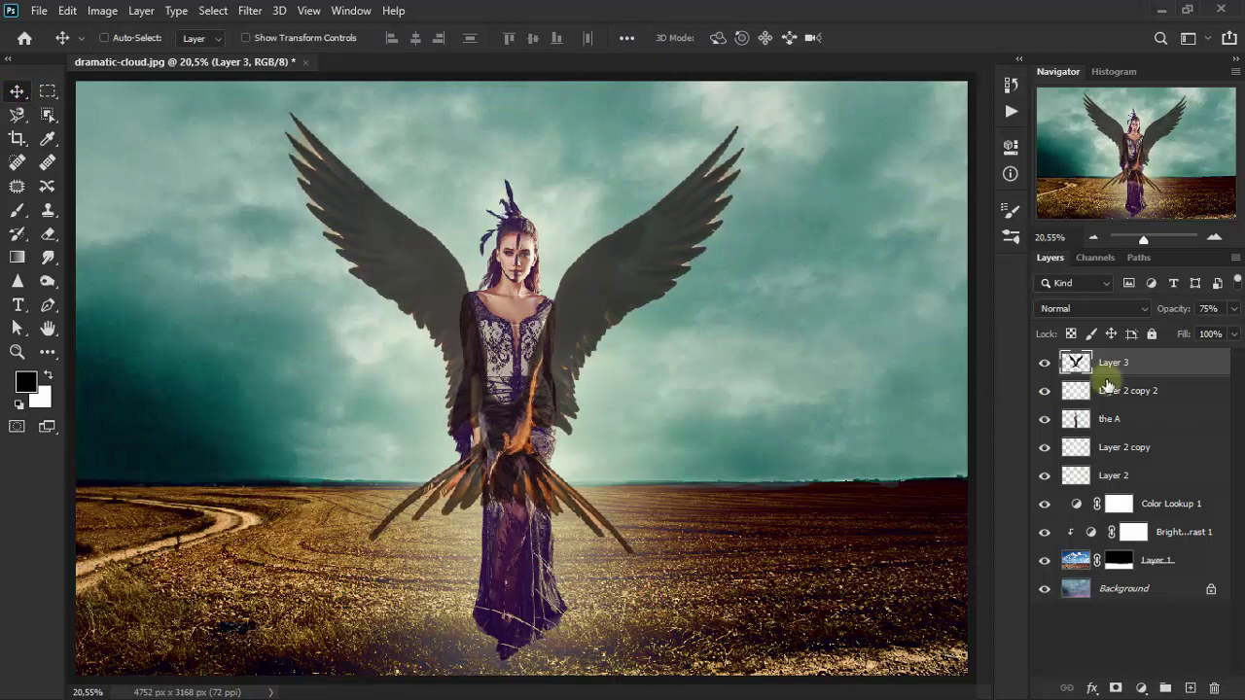
{"action": "left_click", "coordinate": [1232, 309]}
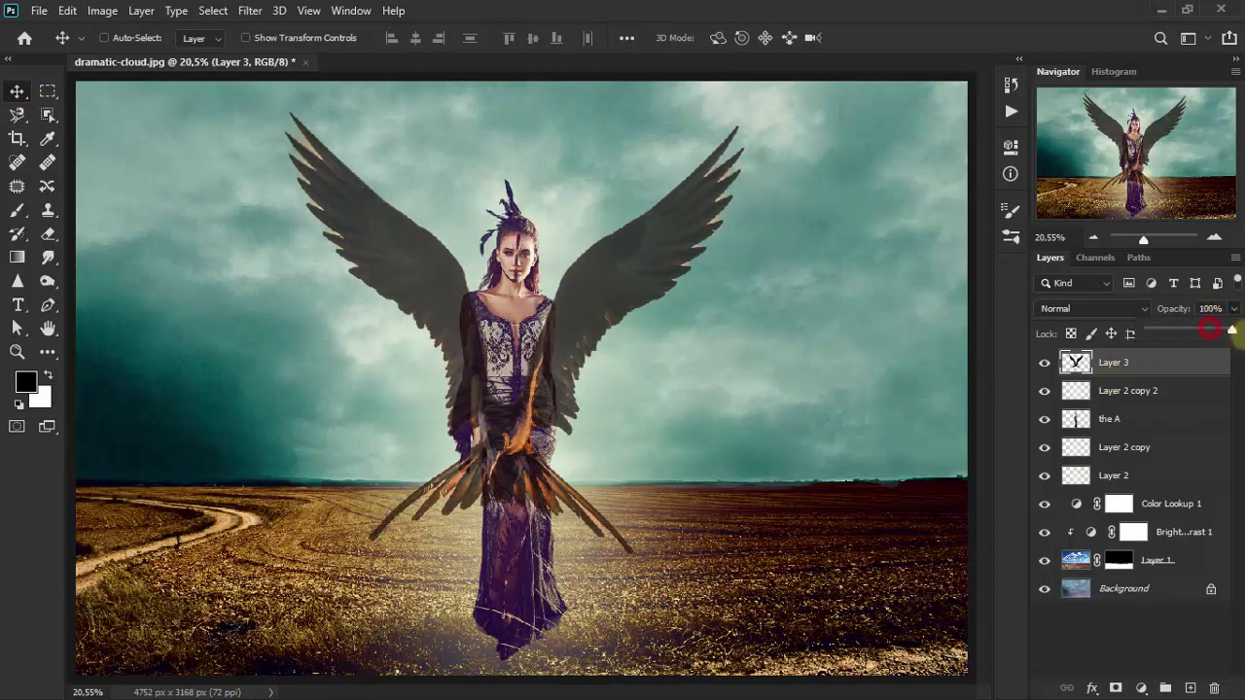
{"action": "left_click_drag", "start_coordinate": [1211, 331], "coordinate": [1233, 330]}
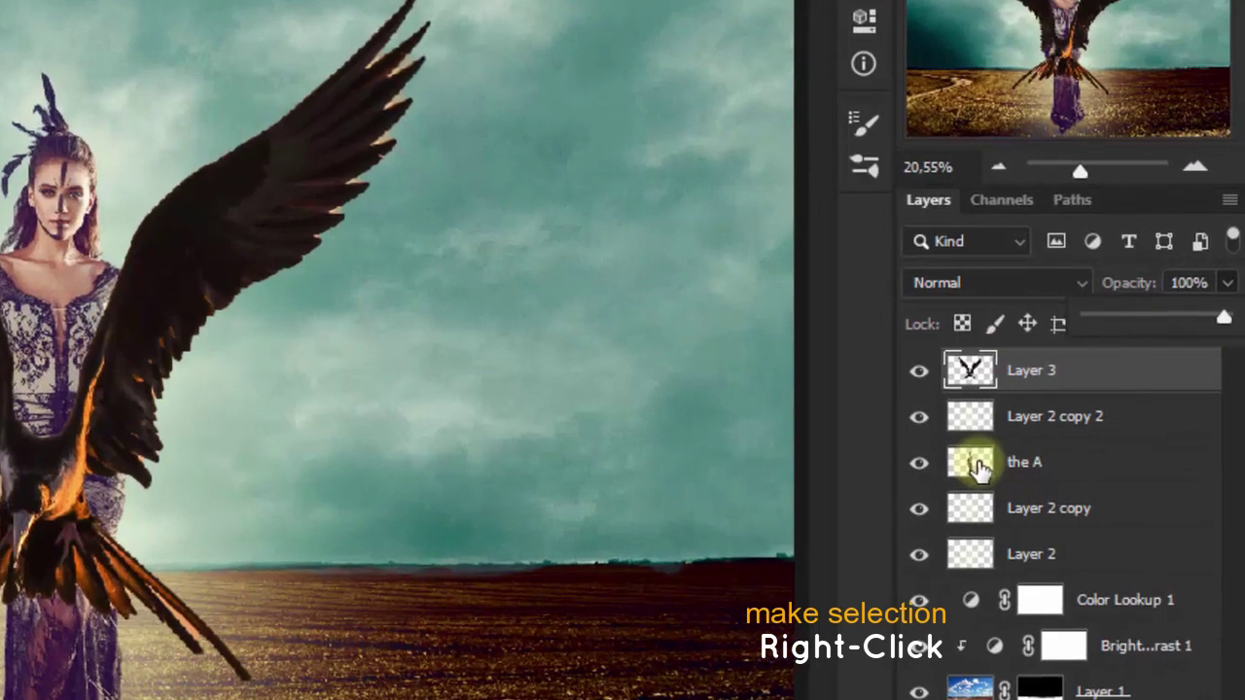
- Load the A layer's pixels as a selection, invert it, and mask Layer 3 with it
{"action": "right_click", "coordinate": [978, 467]}
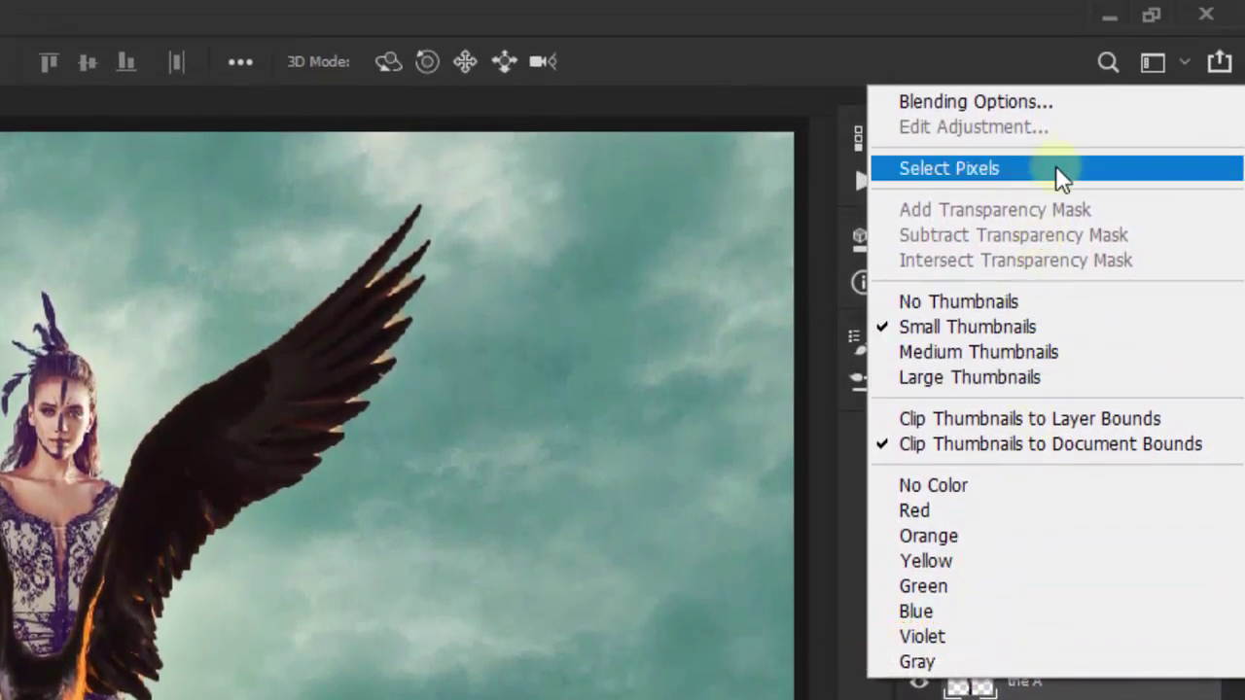
{"action": "left_click", "coordinate": [1055, 168]}
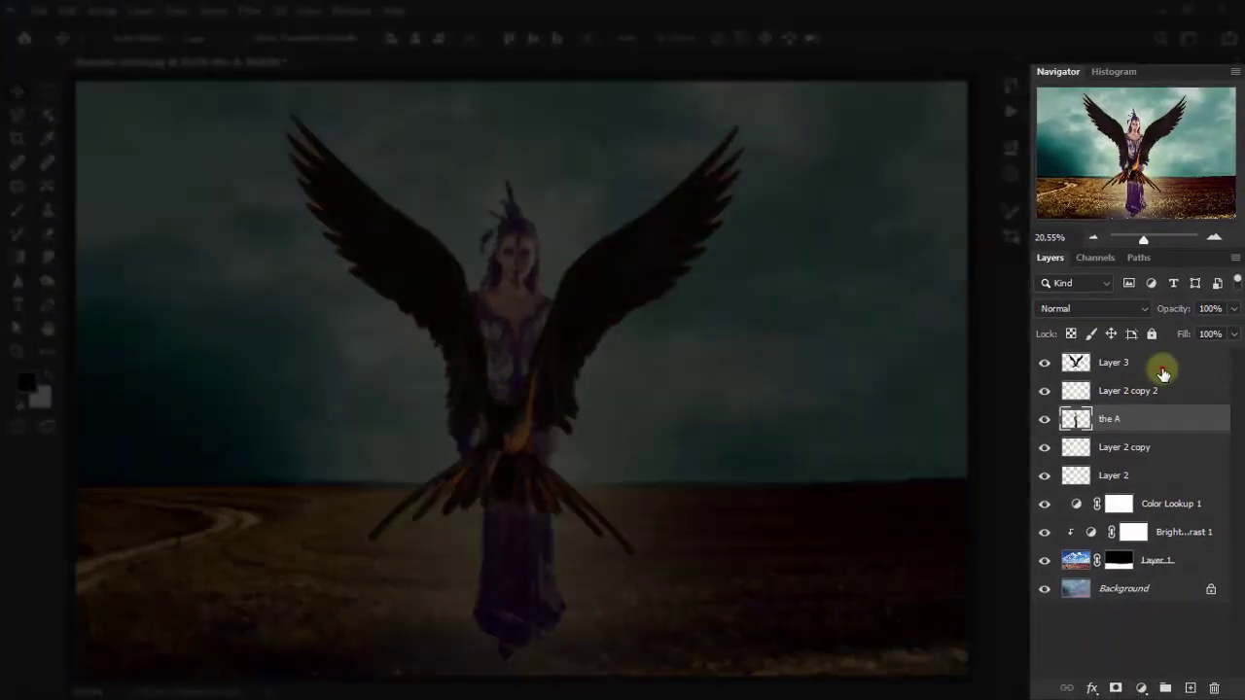
{"action": "left_click", "coordinate": [1159, 366]}
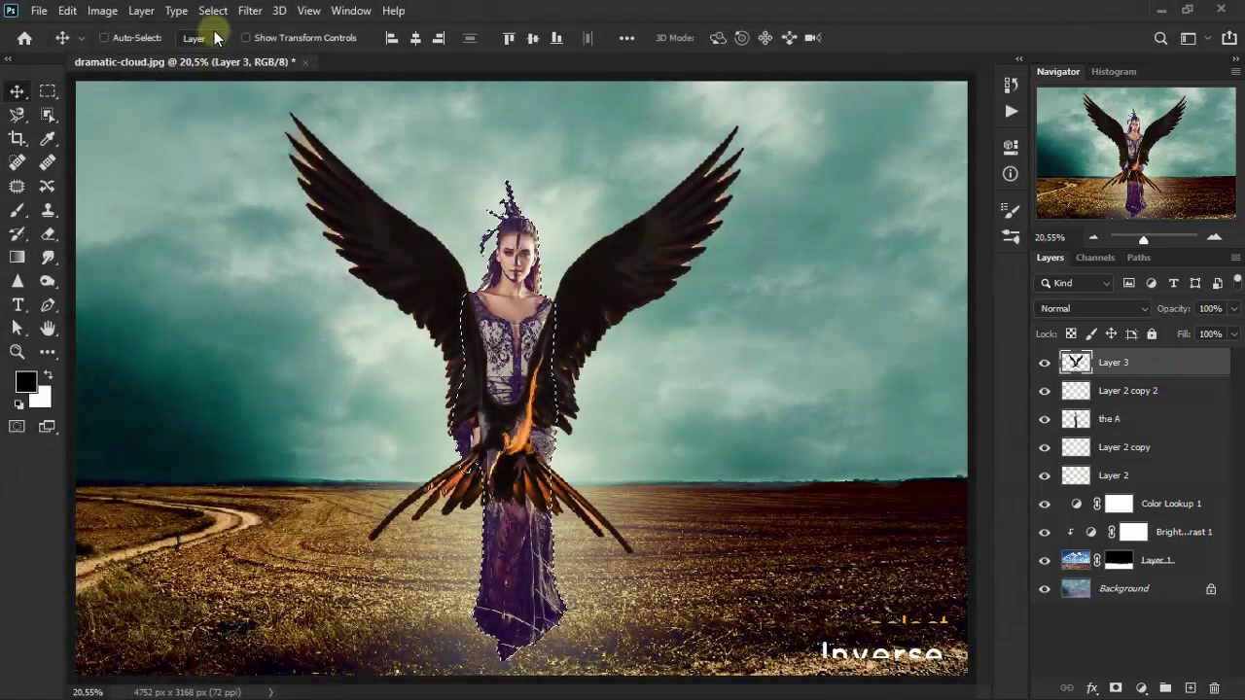
{"action": "left_click", "coordinate": [213, 11]}
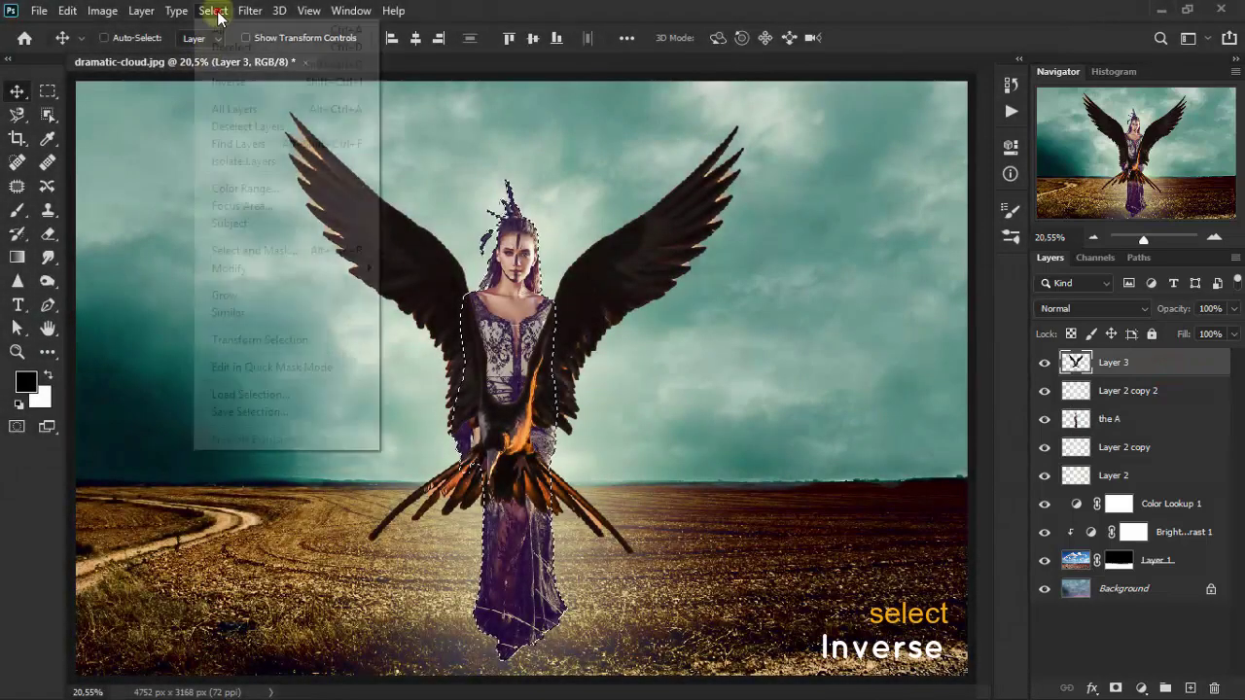
{"action": "left_click", "coordinate": [255, 81]}
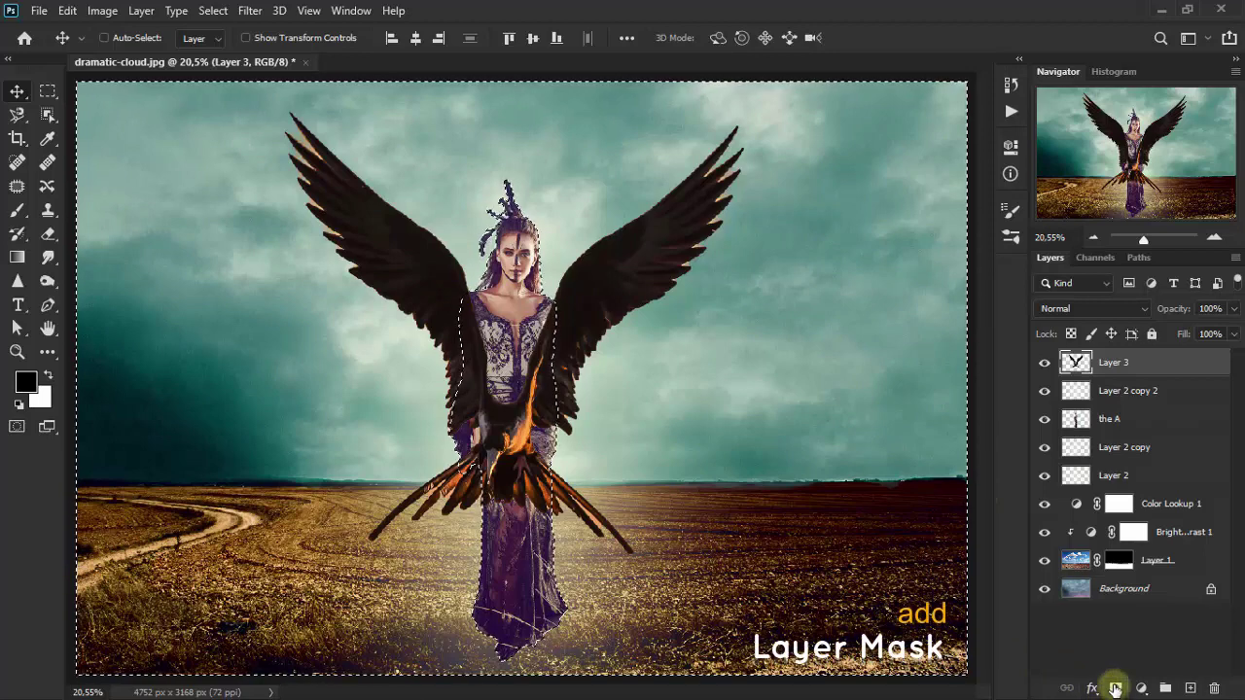
{"action": "left_click", "coordinate": [1116, 687]}
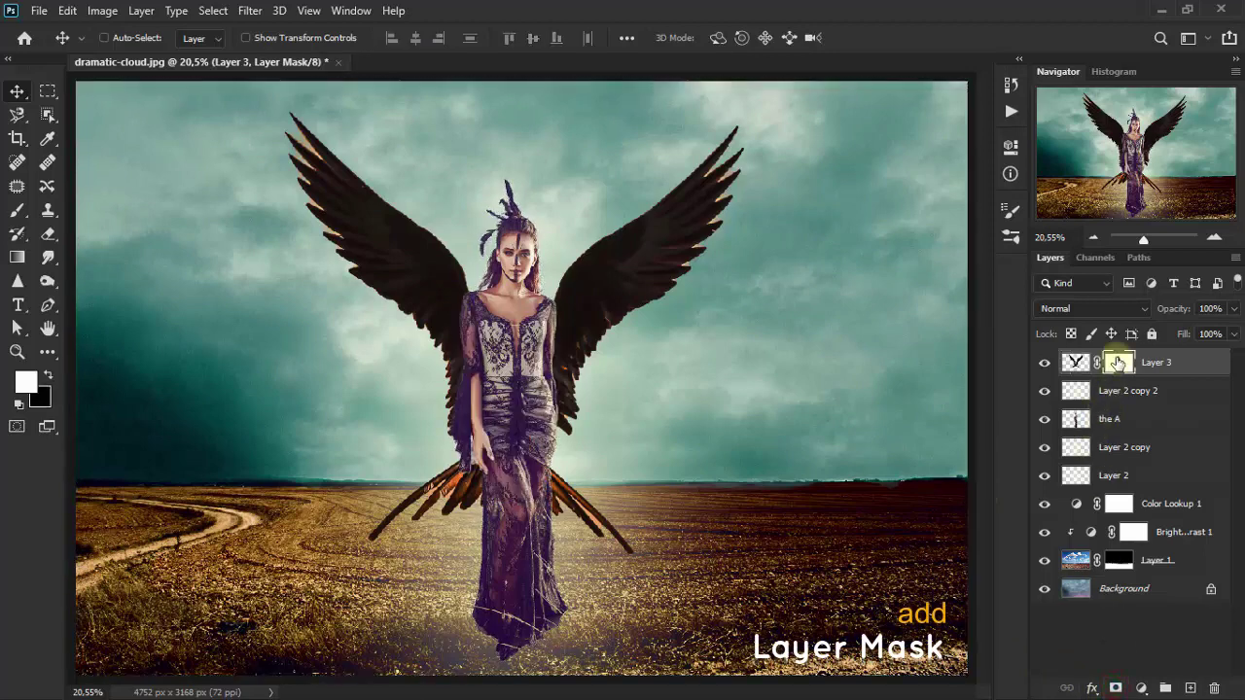
- Erase the diagonal feather sticks near the lower dress on Layer 3's mask, checking visibility
{"action": "right_click", "coordinate": [50, 238]}
{"action": "left_click", "coordinate": [127, 235]}
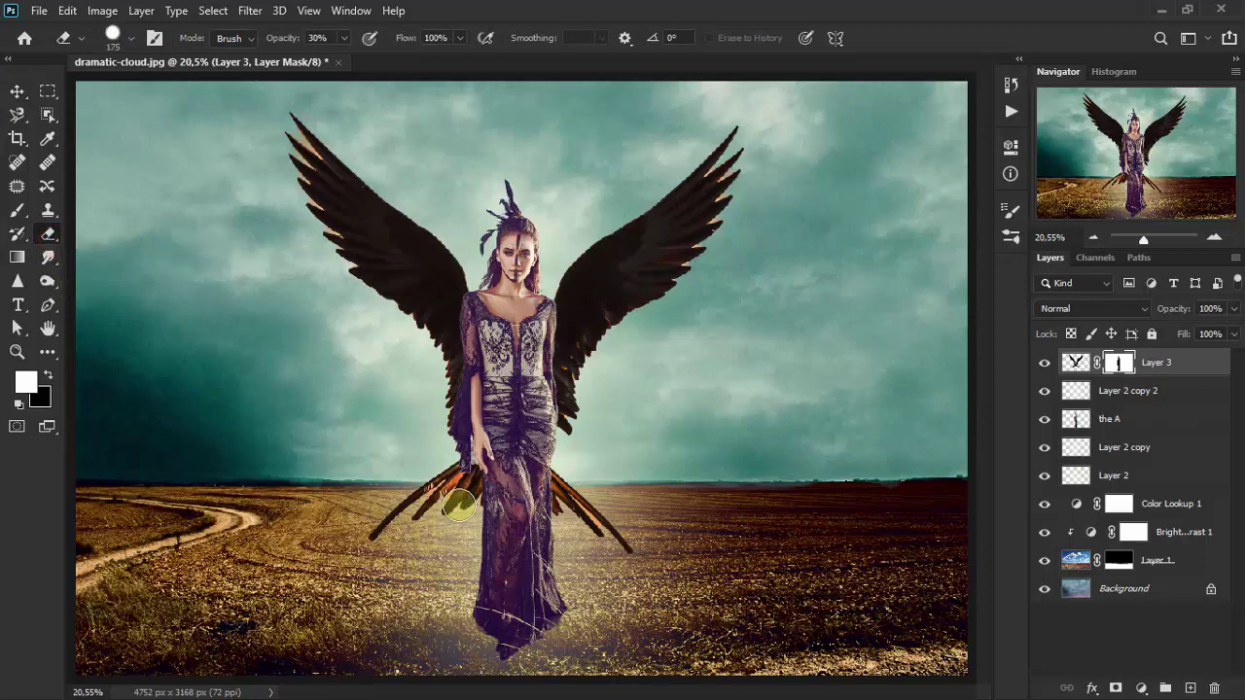
{"action": "mouse_move", "coordinate": [459, 503]}
{"action": "left_mouse_down"}
{"action": "mouse_move", "coordinate": [402, 514]}
{"action": "mouse_move", "coordinate": [475, 492]}
{"action": "mouse_move", "coordinate": [411, 495]}
{"action": "left_mouse_up"}
{"action": "mouse_move", "coordinate": [561, 467]}
{"action": "left_mouse_down"}
{"action": "mouse_move", "coordinate": [584, 507]}
{"action": "mouse_move", "coordinate": [634, 538]}
{"action": "left_mouse_up"}
{"action": "left_click_drag", "start_coordinate": [461, 454], "coordinate": [492, 476]}
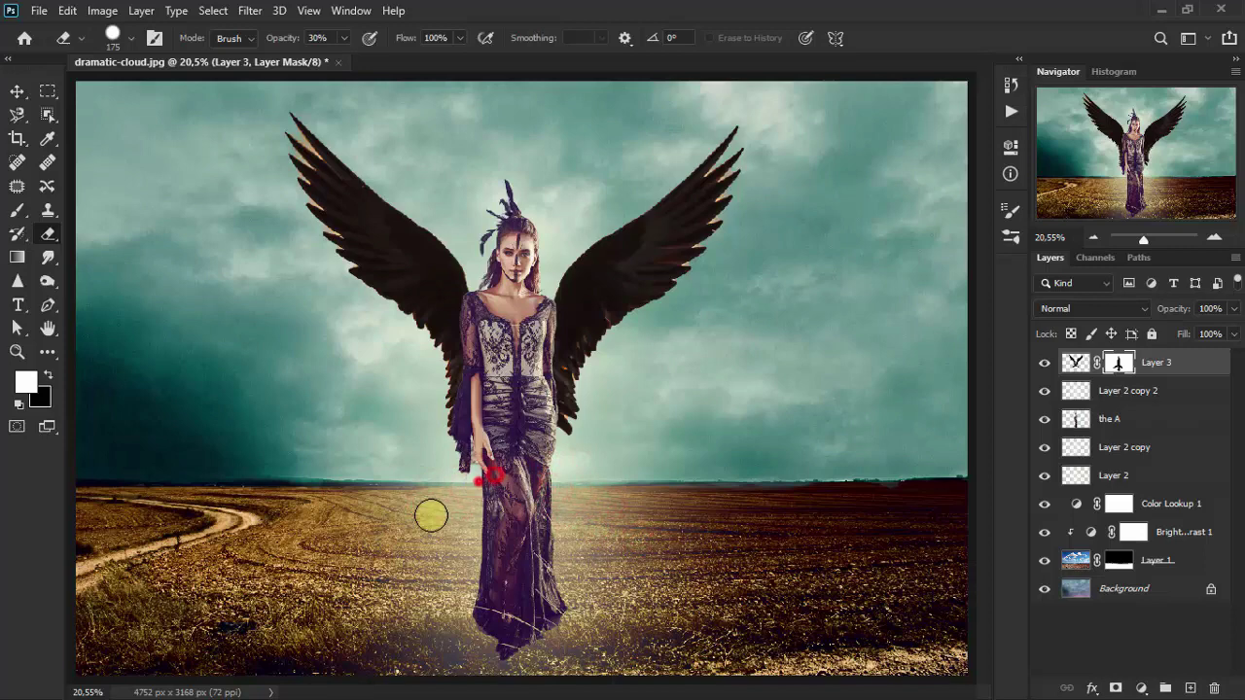
{"action": "left_click", "coordinate": [392, 506]}
{"action": "left_click", "coordinate": [1047, 365]}
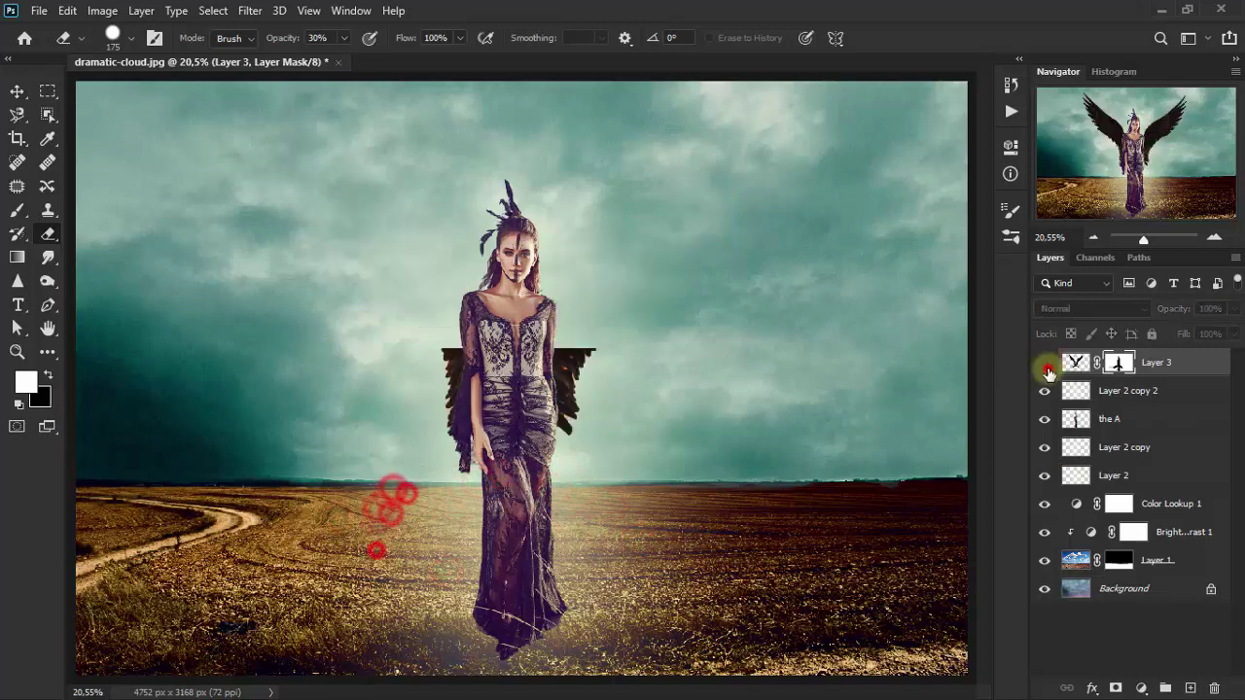
{"action": "left_click", "coordinate": [1047, 373]}
{"action": "left_click_drag", "start_coordinate": [555, 500], "coordinate": [616, 508]}
{"action": "left_click_drag", "start_coordinate": [471, 472], "coordinate": [470, 496]}
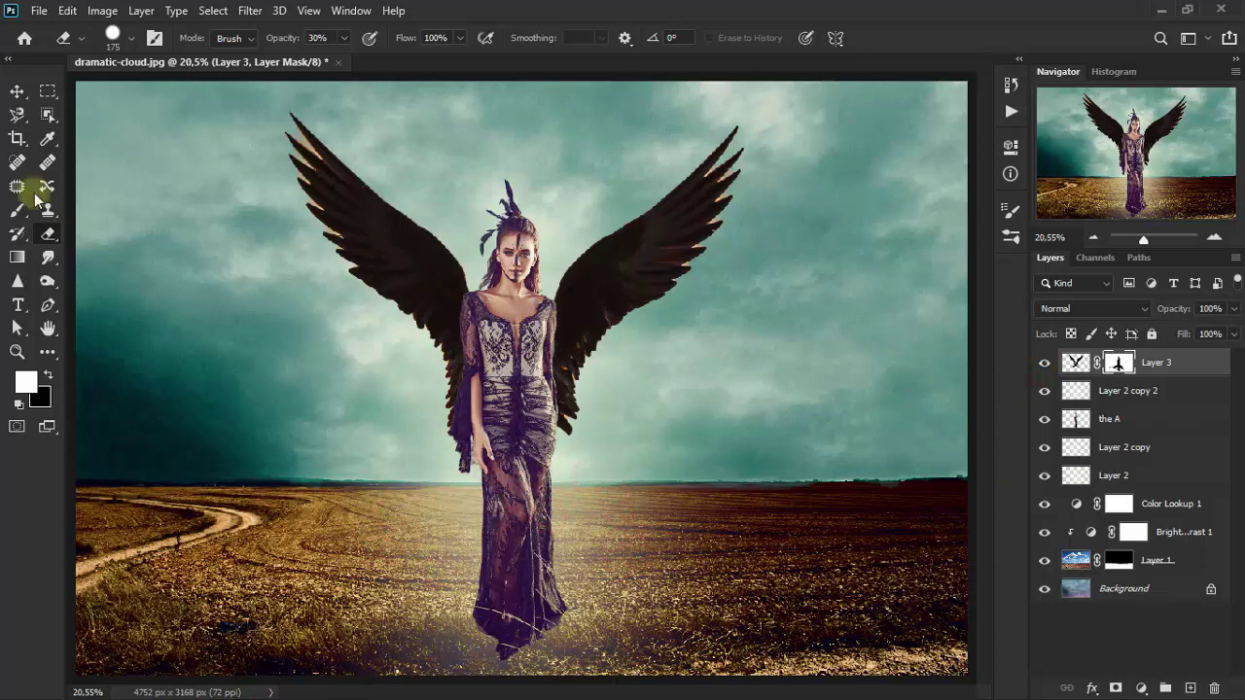
{"action": "left_click", "coordinate": [17, 90]}
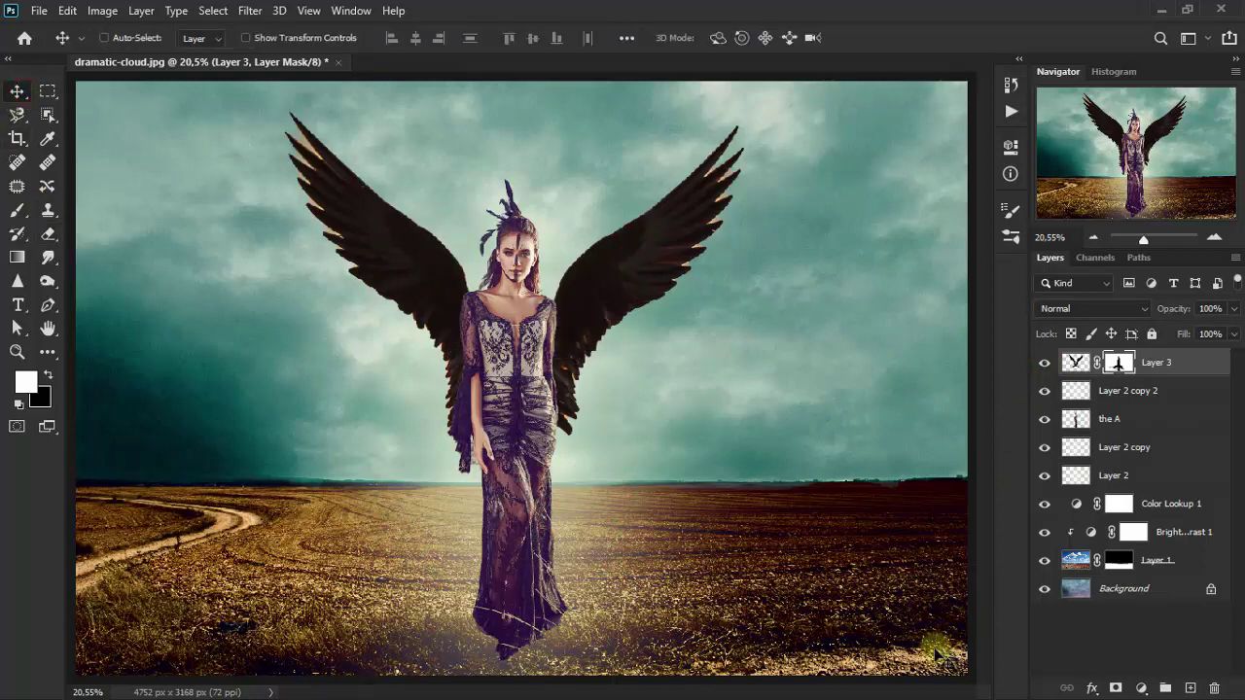
- Add an Outer Glow to Layer 3 in Screen mode with peach colour ffc279
{"action": "double_click", "coordinate": [1186, 368]}
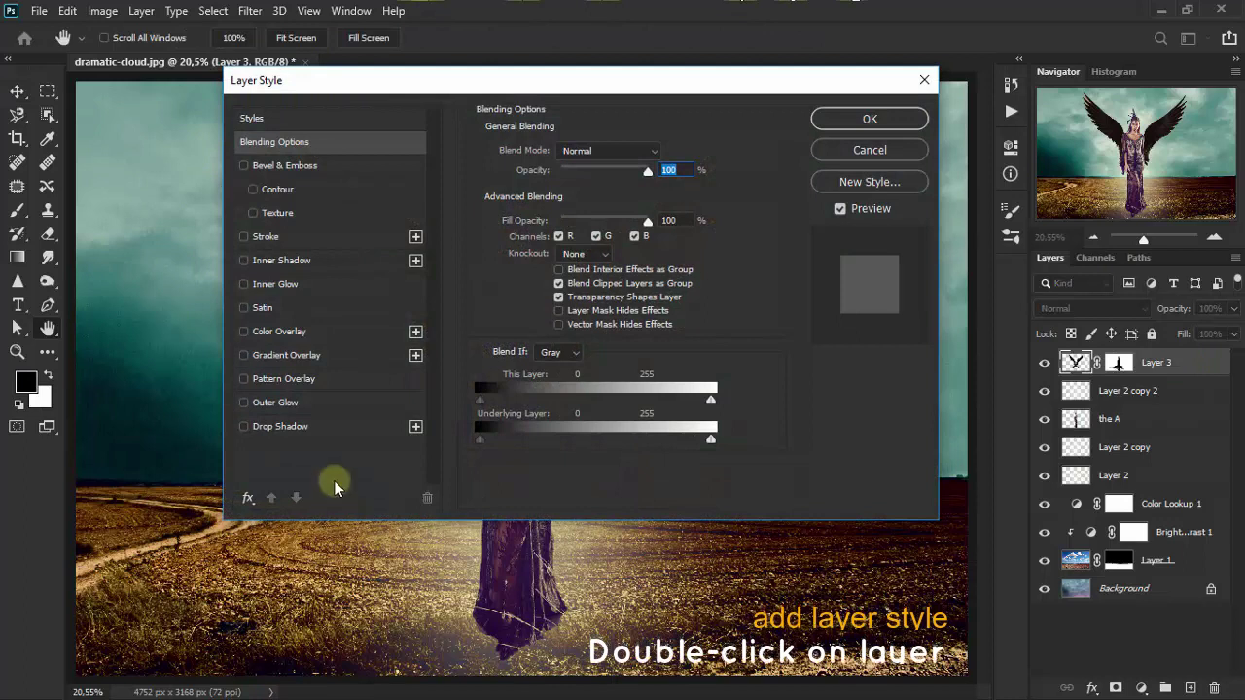
{"action": "left_click", "coordinate": [353, 399]}
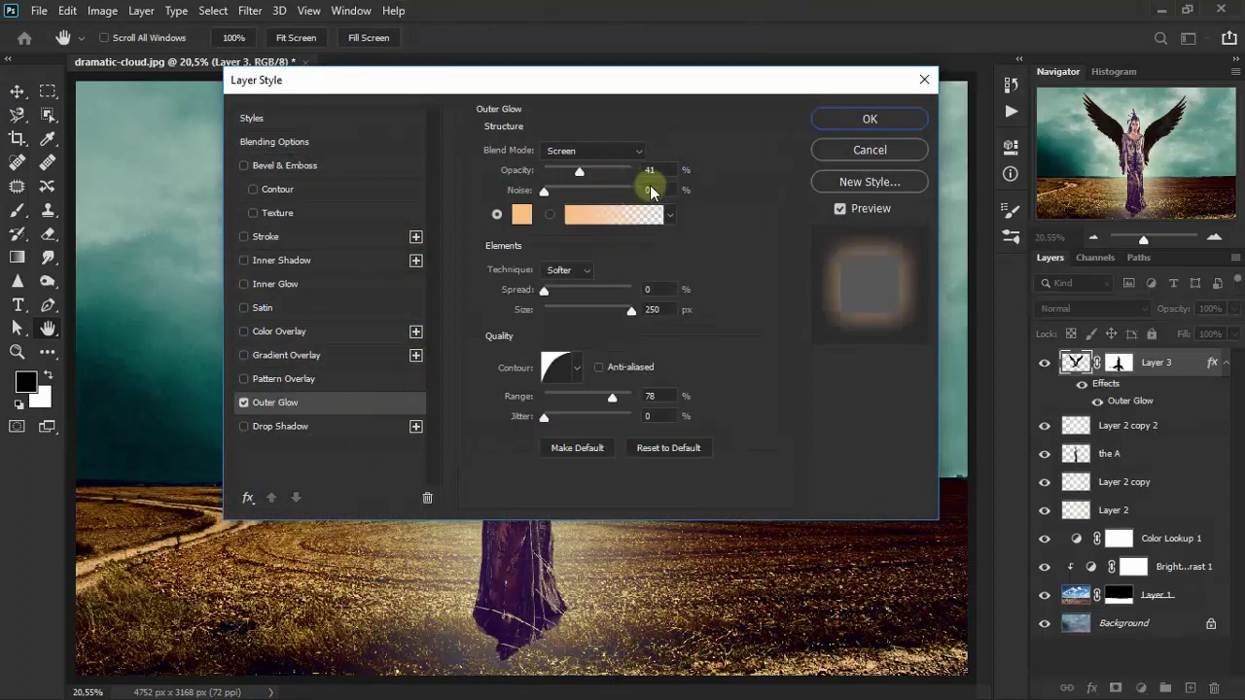
{"action": "left_click", "coordinate": [595, 153]}
{"action": "left_click", "coordinate": [610, 302]}
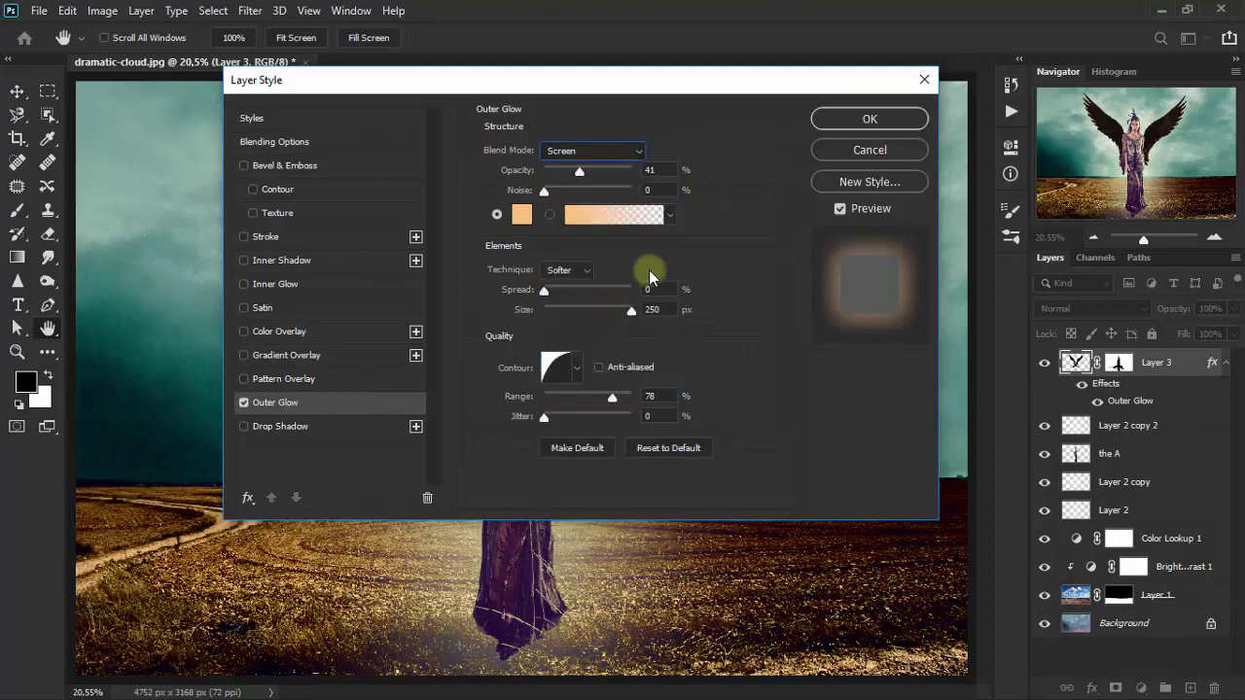
{"action": "left_click", "coordinate": [665, 193]}
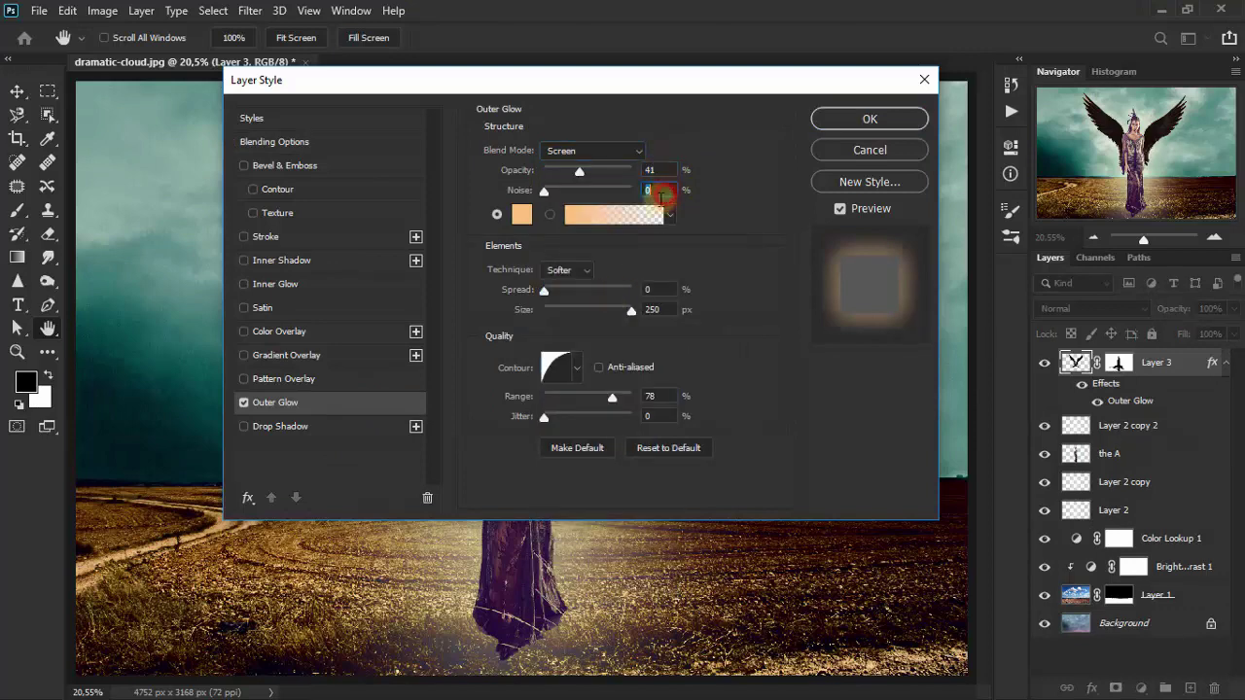
{"action": "left_click", "coordinate": [523, 213]}
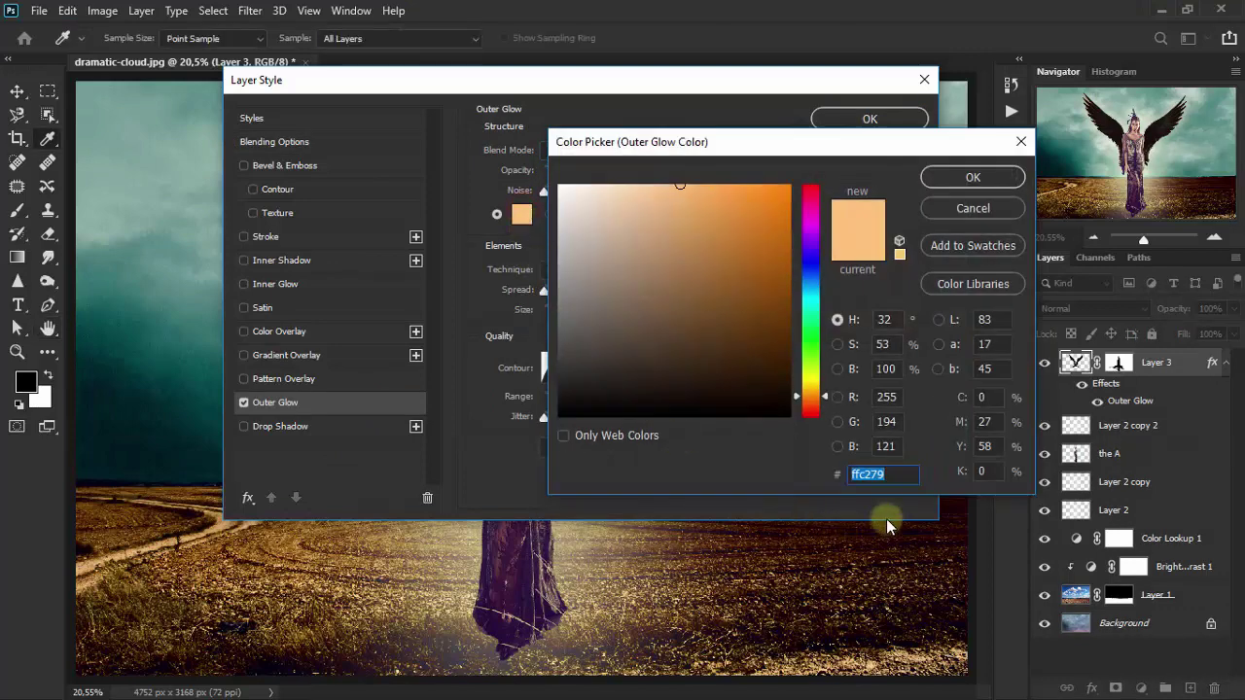
{"action": "left_click", "coordinate": [894, 474]}
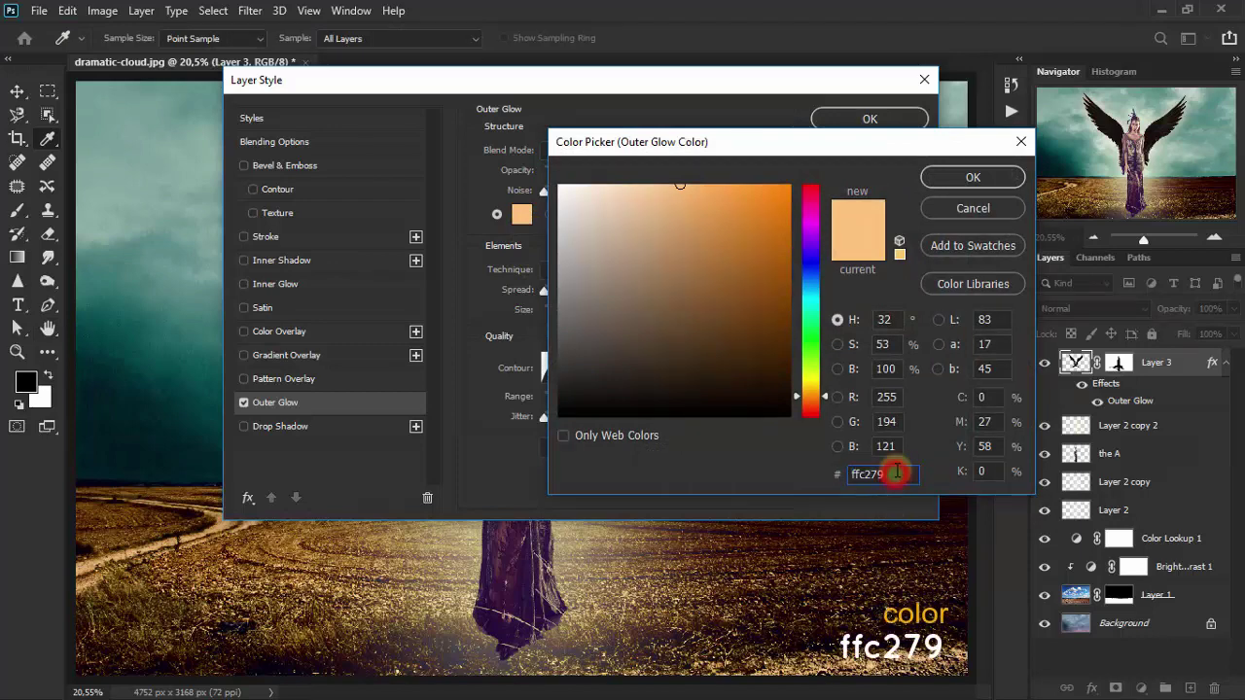
{"action": "left_click", "coordinate": [972, 177]}
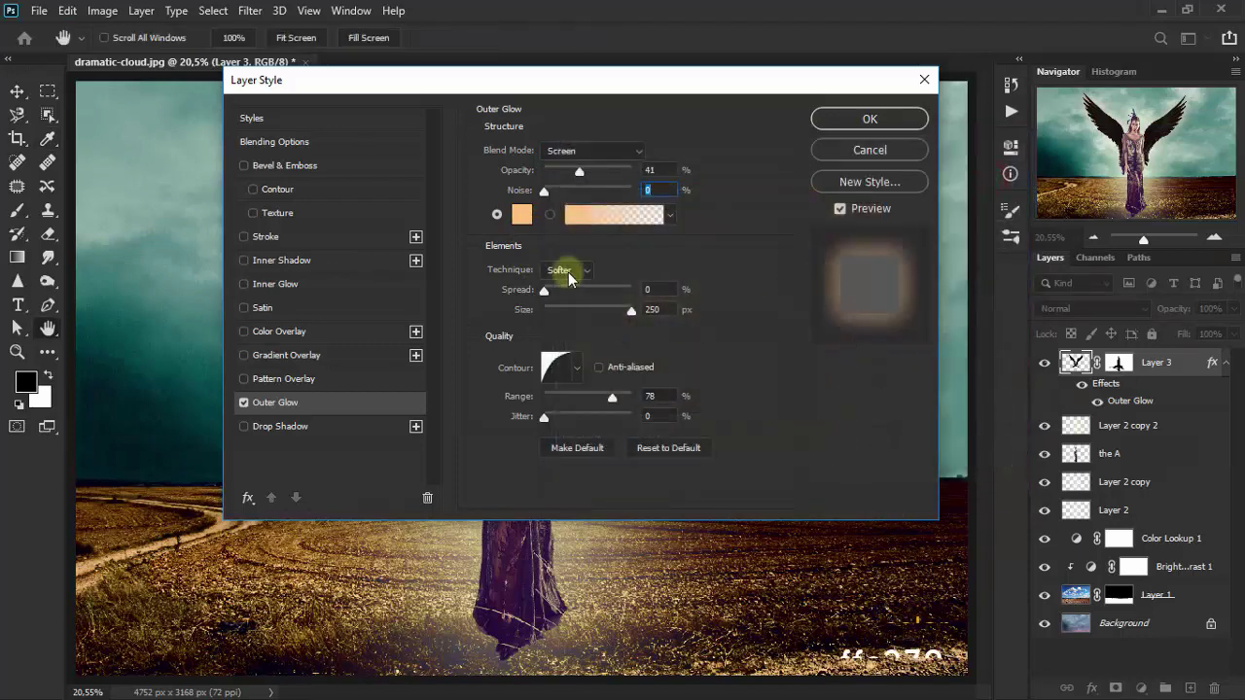
- Give the glow Softer technique, 250 px size, 78% range and Half Round contour
{"action": "left_click", "coordinate": [567, 271]}
{"action": "left_click", "coordinate": [571, 288]}
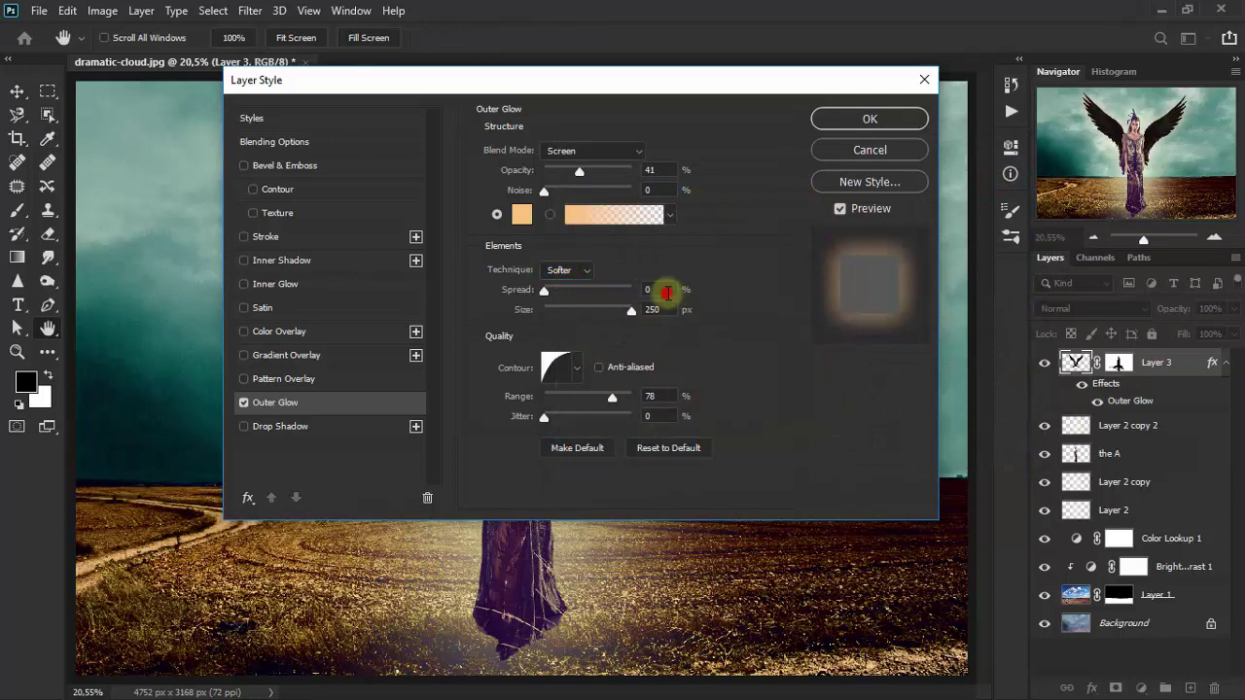
{"action": "left_click", "coordinate": [578, 378]}
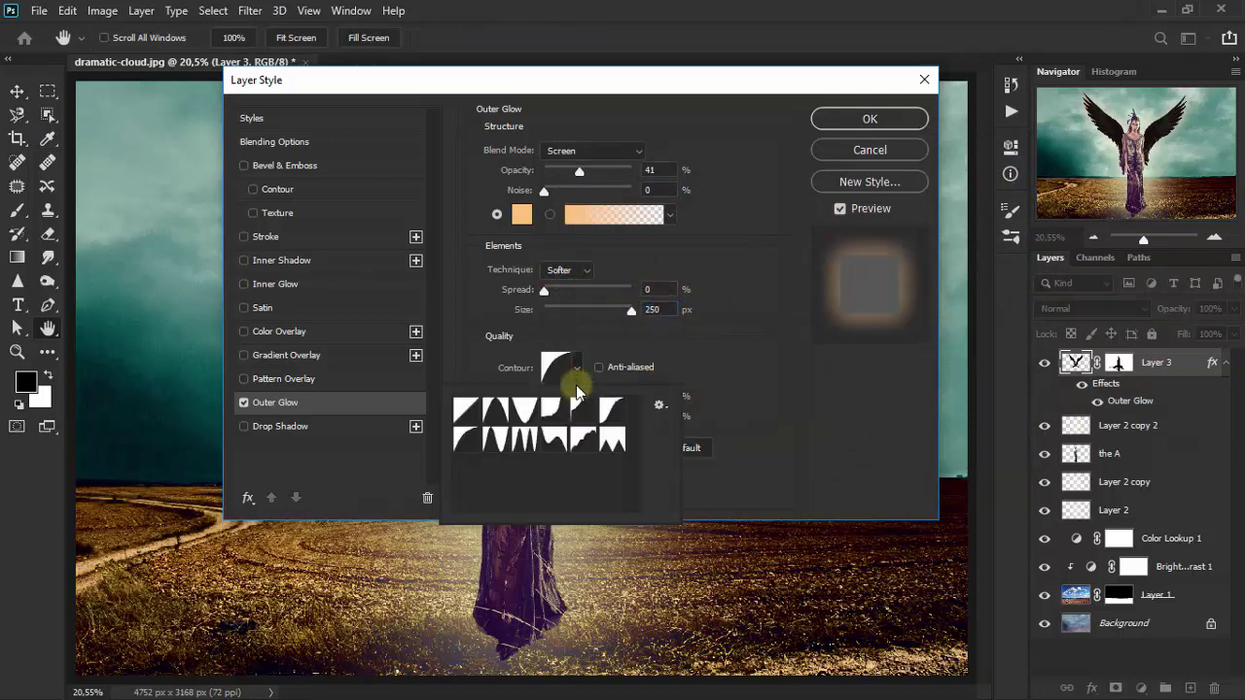
{"action": "left_click", "coordinate": [469, 443]}
{"action": "left_click", "coordinate": [784, 353]}
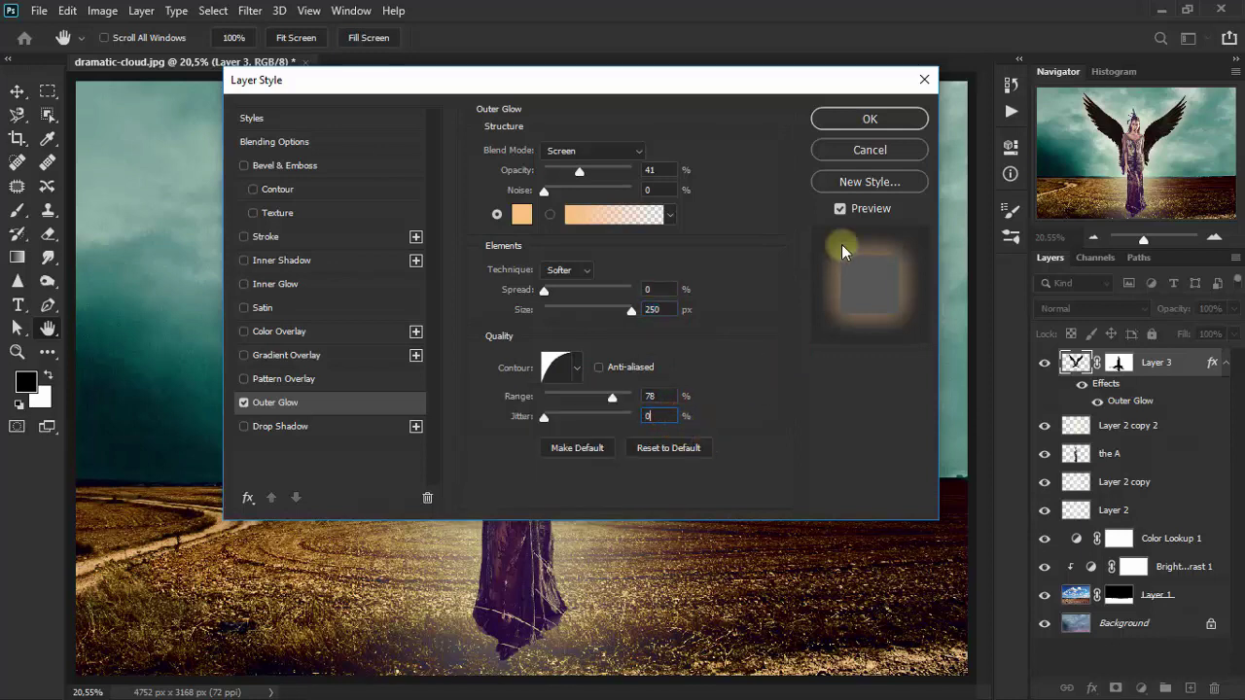
{"action": "left_click", "coordinate": [895, 119]}
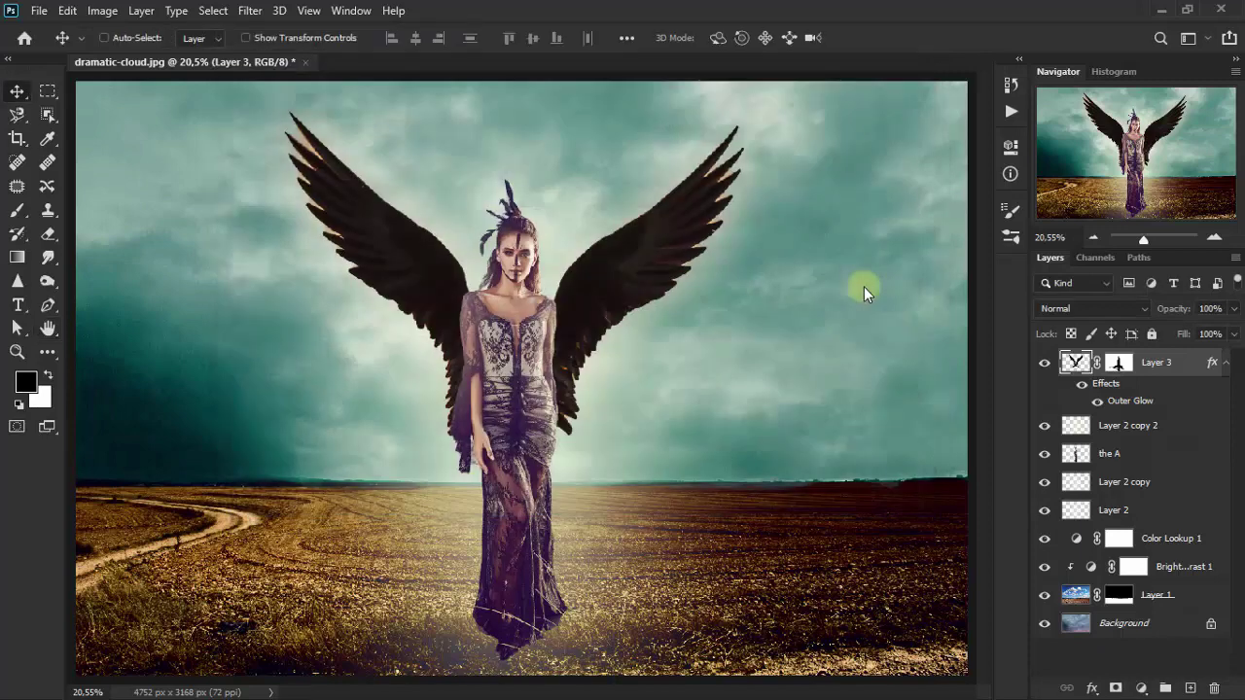
{"action": "left_click", "coordinate": [1082, 389]}
- Rename Layer 3 to Wings and clip a Brightness/Contrast at brightness 150, contrast -50
{"action": "left_click", "coordinate": [1082, 389]}
{"action": "left_click", "coordinate": [1153, 364]}
{"action": "type", "text": "Wings"}
{"action": "left_click", "coordinate": [1191, 370]}
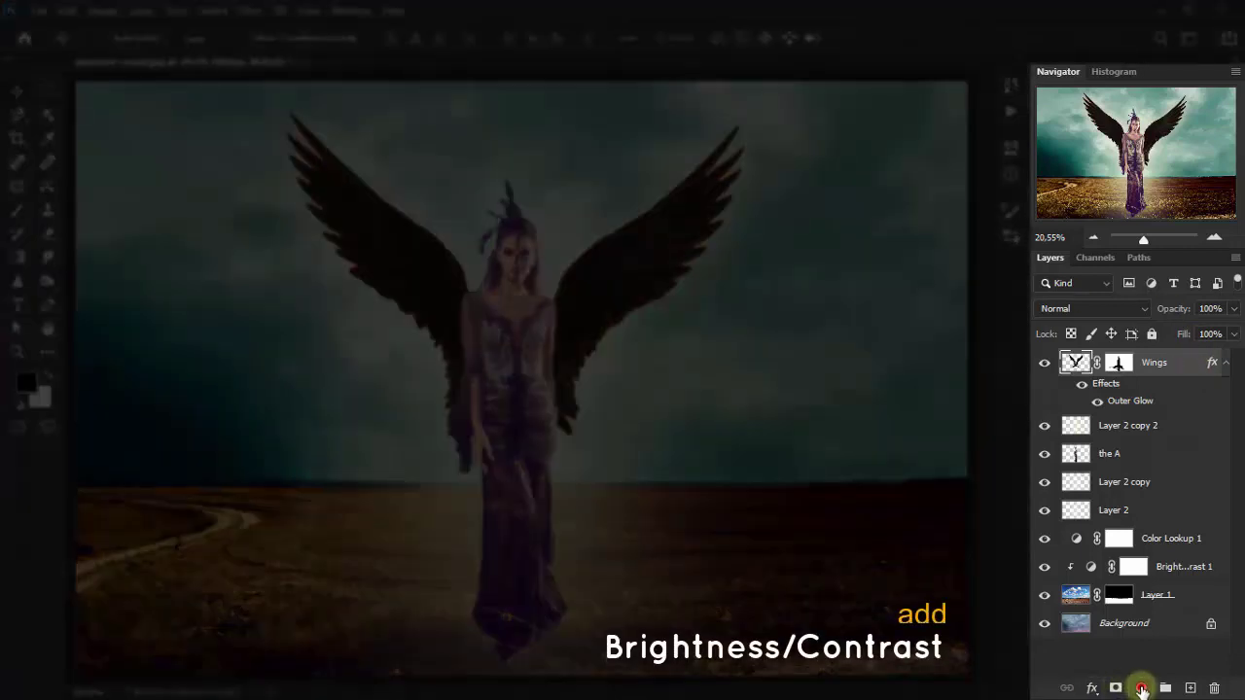
{"action": "left_click", "coordinate": [1117, 687]}
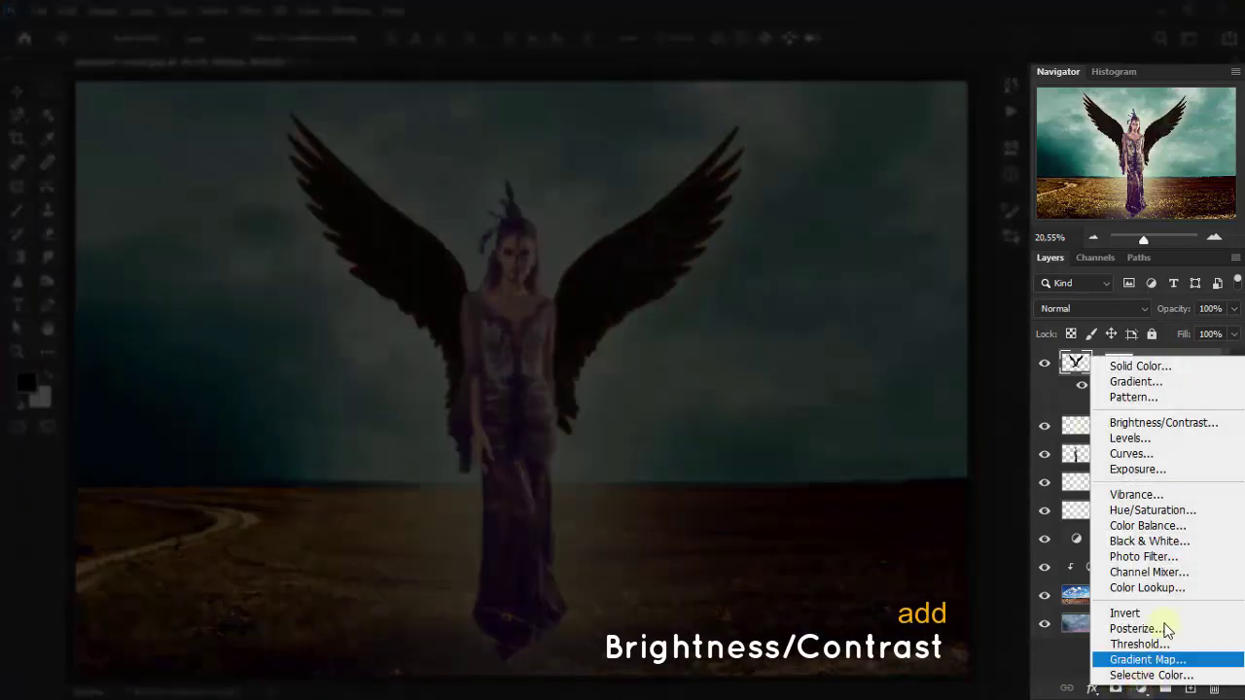
{"action": "left_click", "coordinate": [1215, 422]}
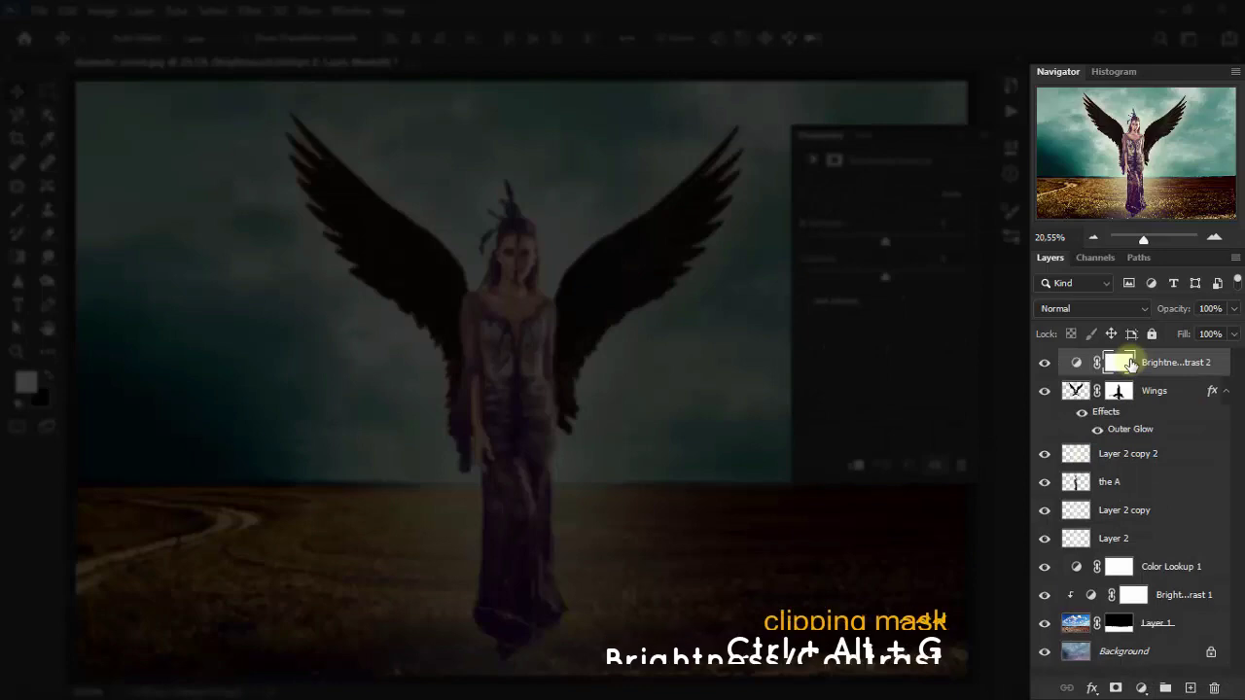
{"action": "key", "text": "ctrl+alt+g"}
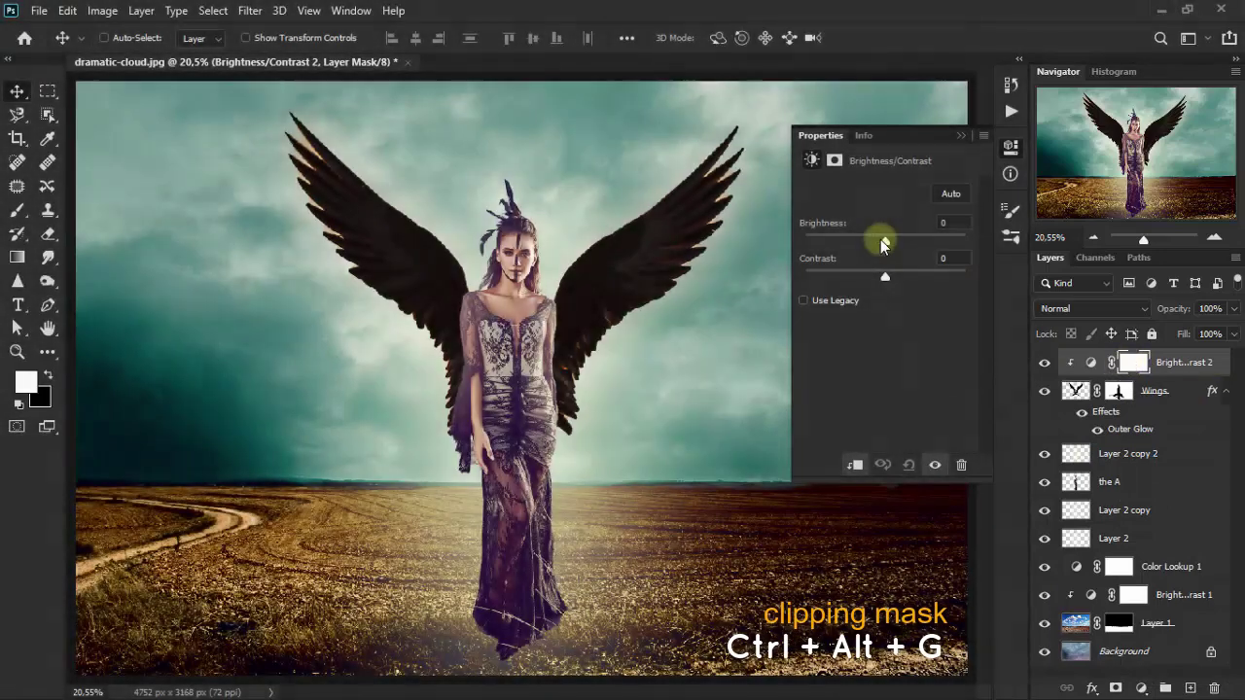
{"action": "left_click_drag", "start_coordinate": [884, 241], "coordinate": [1006, 241]}
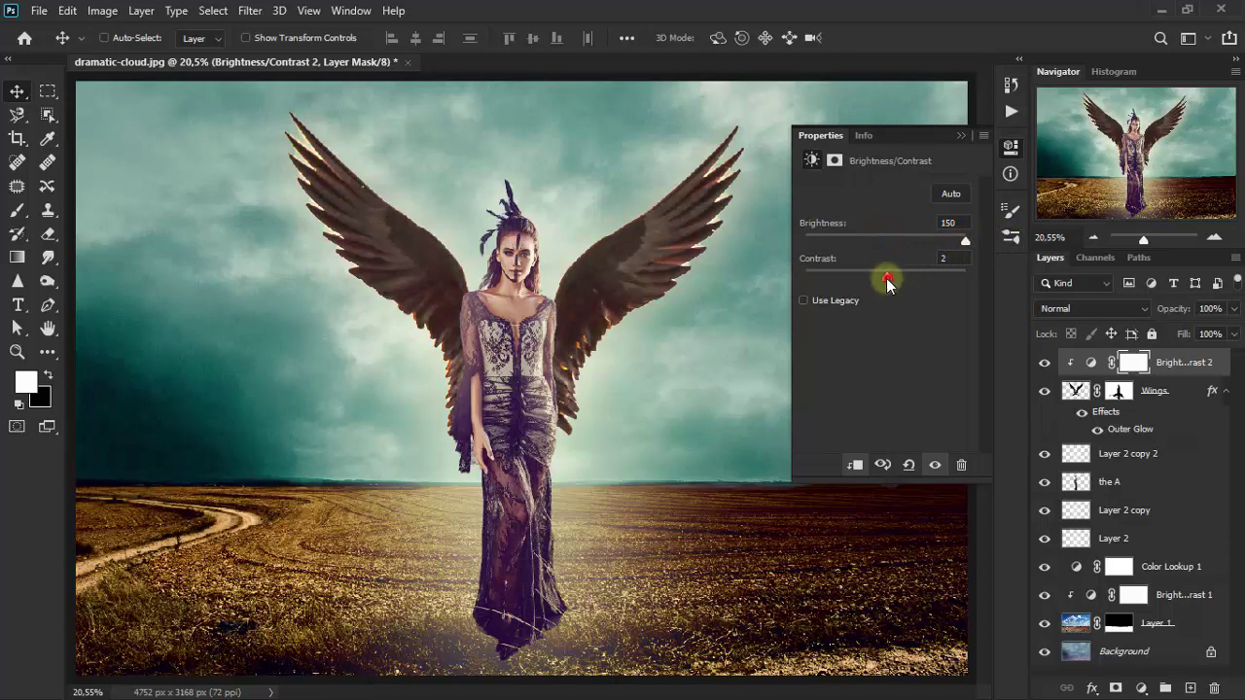
{"action": "left_click_drag", "start_coordinate": [886, 279], "coordinate": [762, 279]}
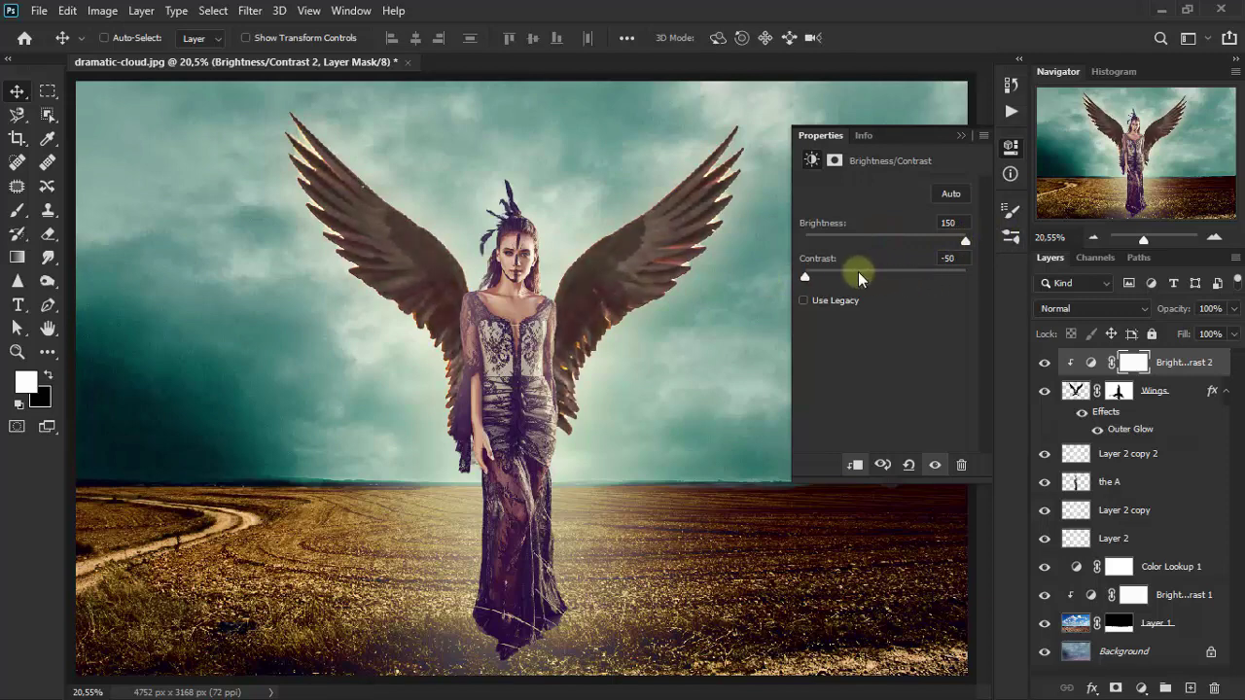
{"action": "left_click", "coordinate": [959, 137]}
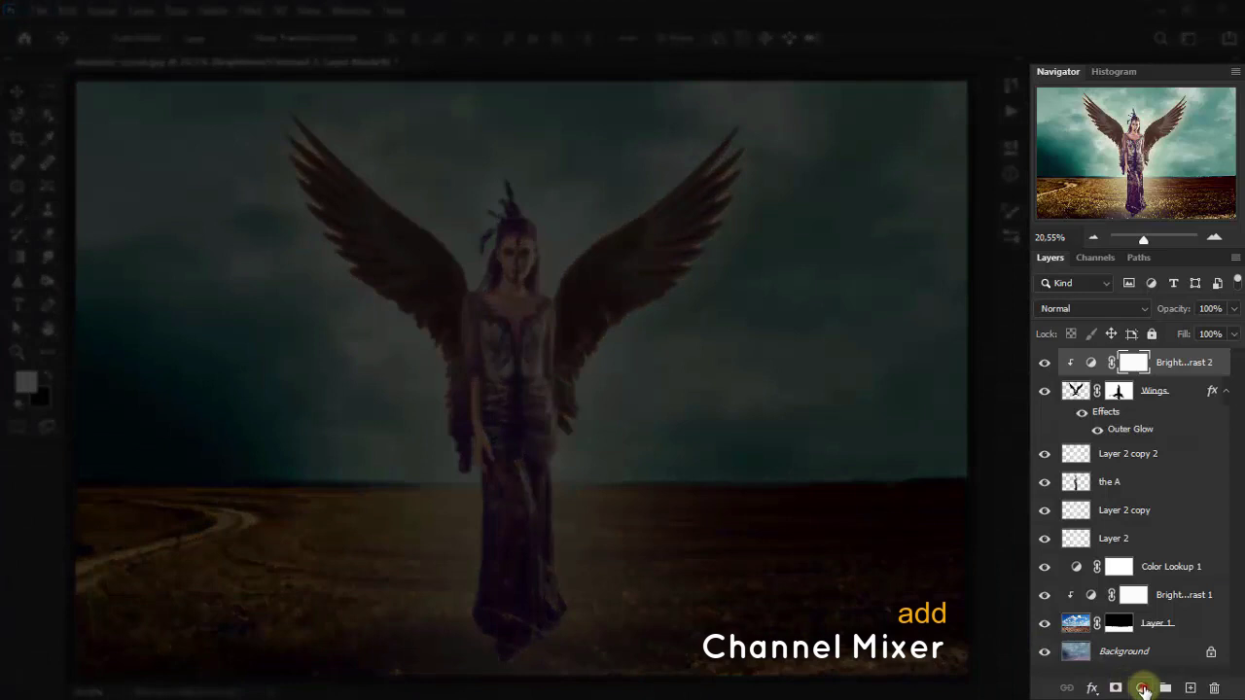
- Clip a Channel Mixer using Black & White Infrared (RGB), blended as Linear Dodge (Add)
{"action": "left_click", "coordinate": [1143, 688]}
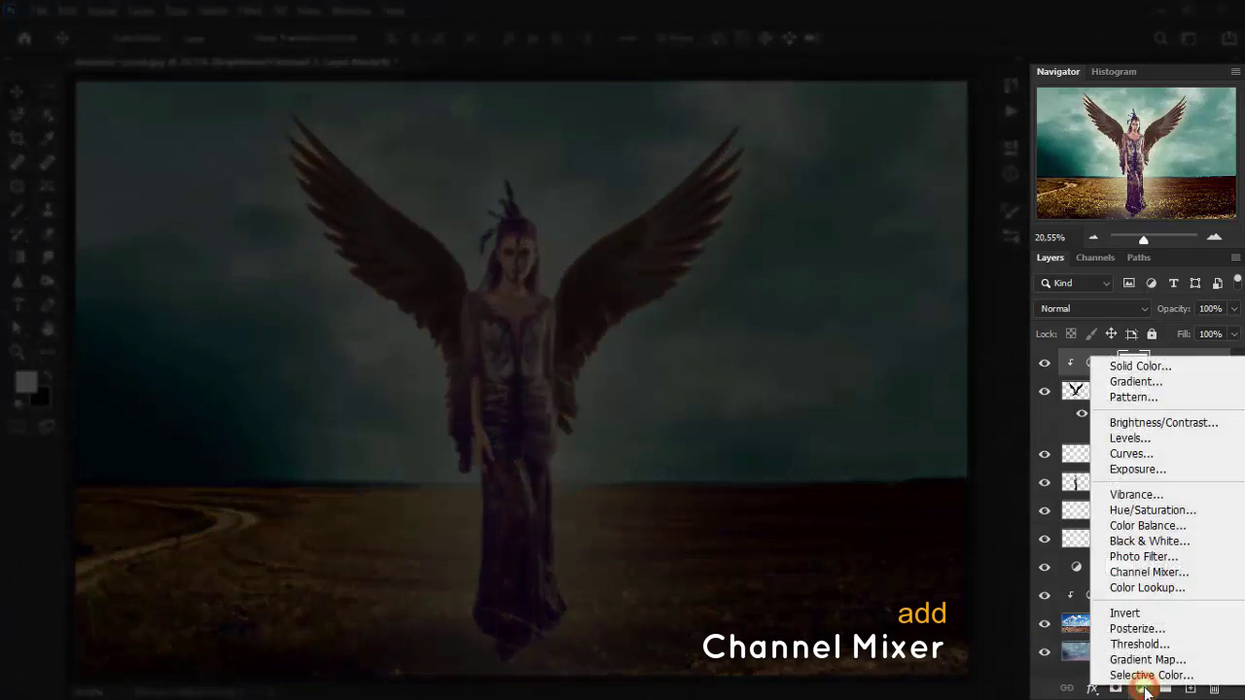
{"action": "left_click", "coordinate": [1162, 572]}
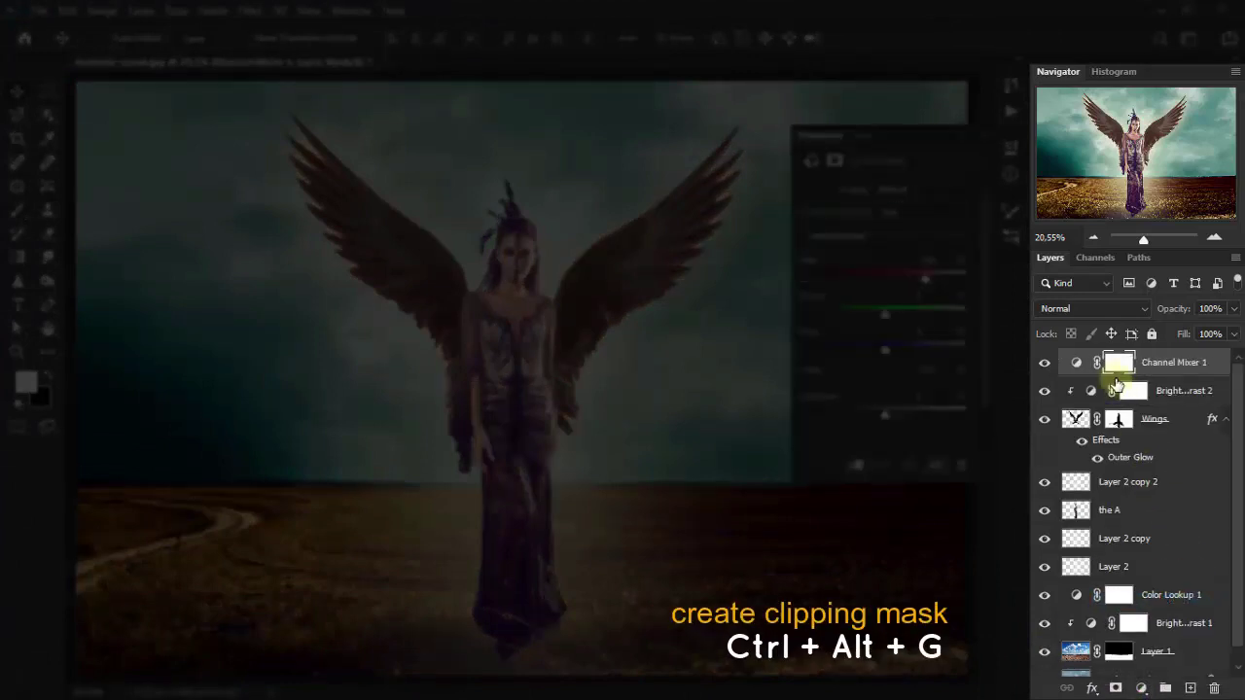
{"action": "key", "text": "ctrl+alt+g"}
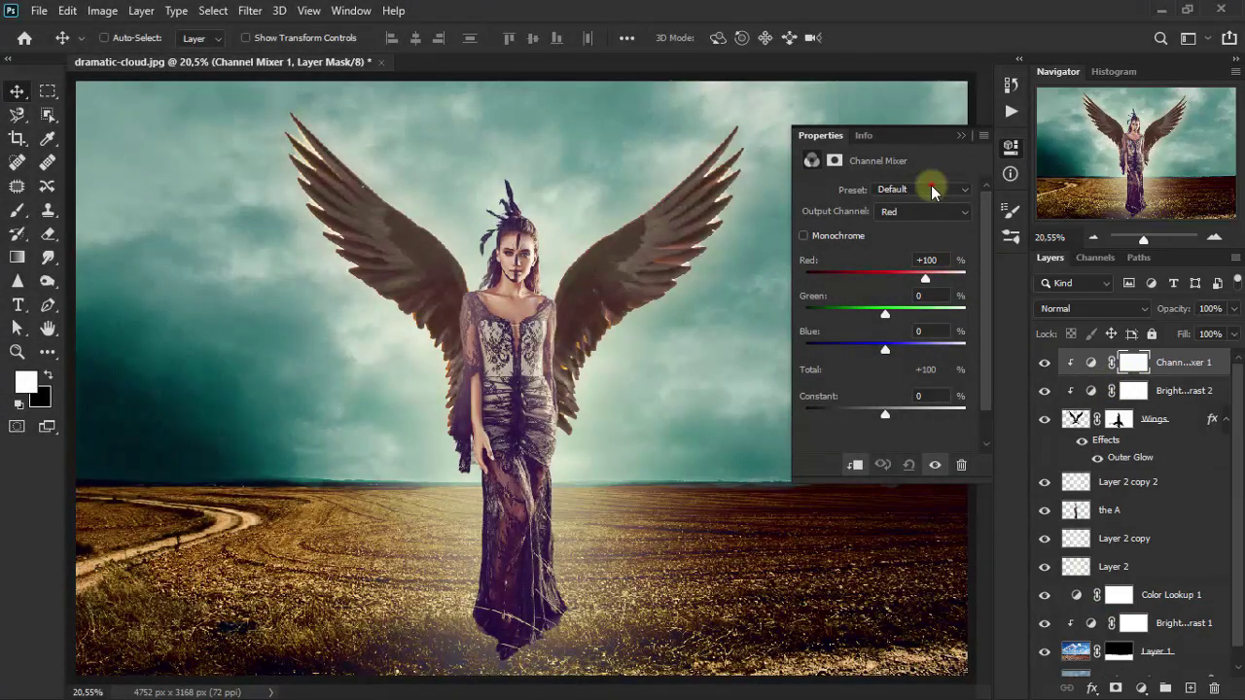
{"action": "left_click", "coordinate": [931, 187]}
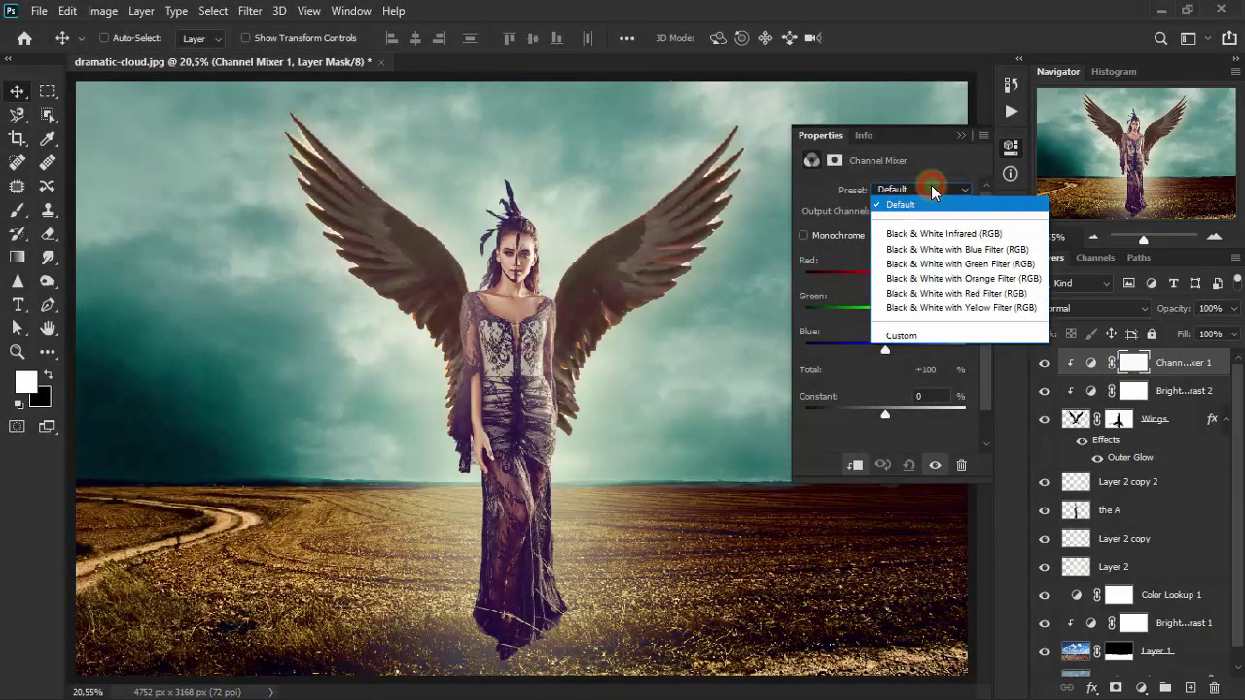
{"action": "left_click", "coordinate": [1008, 237]}
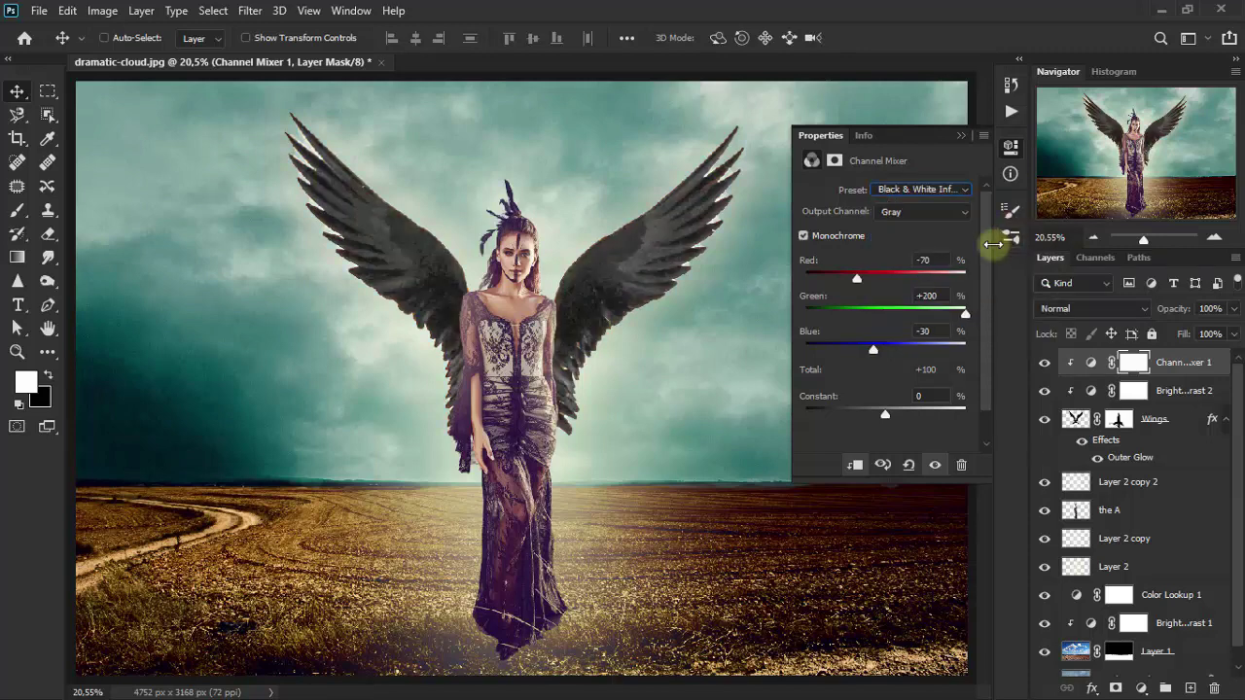
{"action": "left_click", "coordinate": [963, 137]}
{"action": "left_click", "coordinate": [1091, 309]}
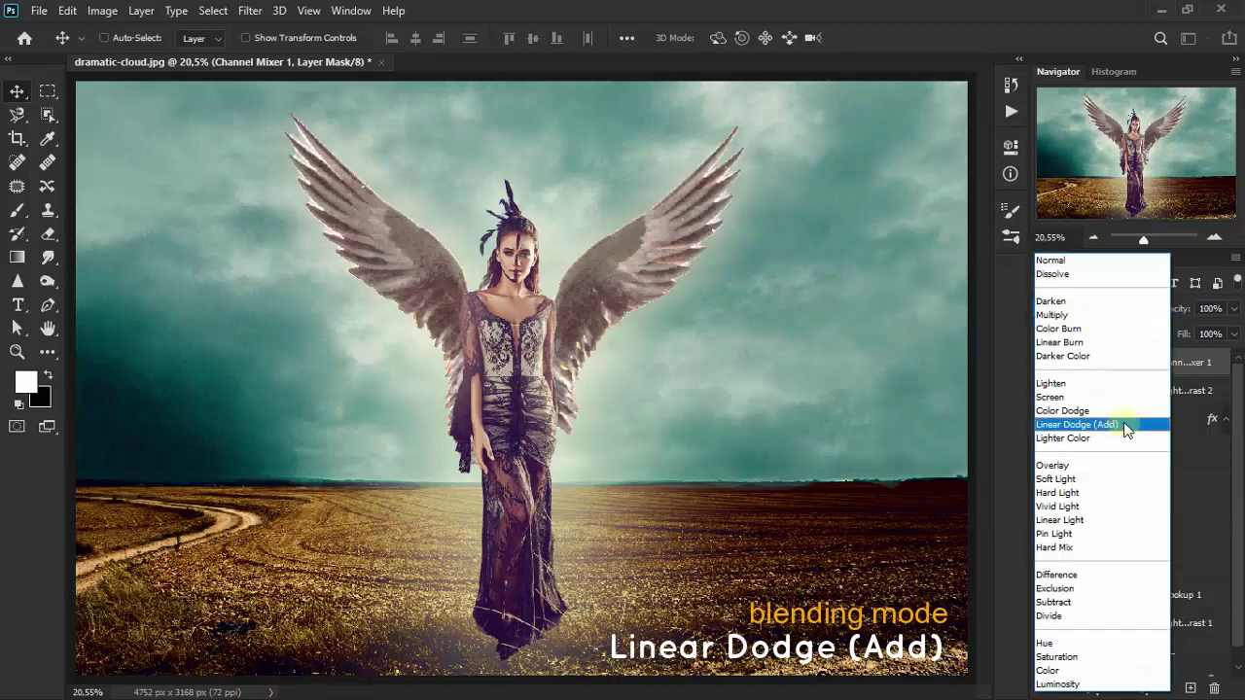
{"action": "left_click", "coordinate": [1126, 429]}
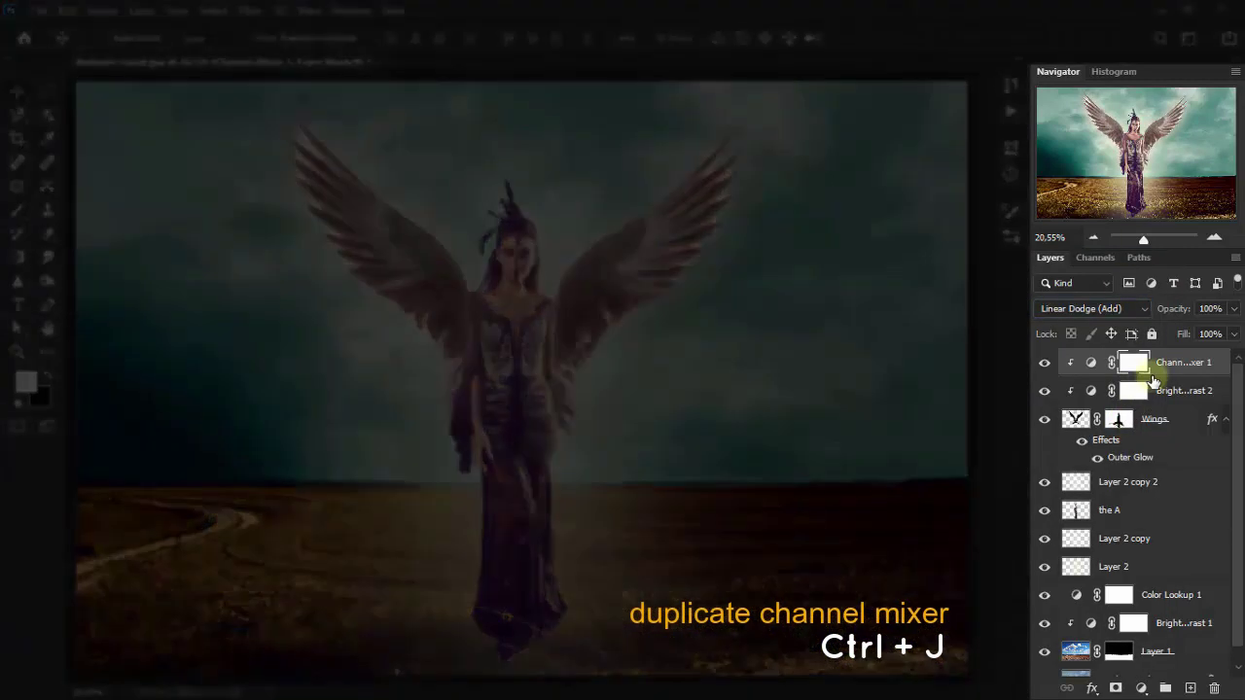
- Duplicate the Channel Mixer, clip the copy to Wings, and blend it as Hard Light
{"action": "key", "text": "ctrl+j"}
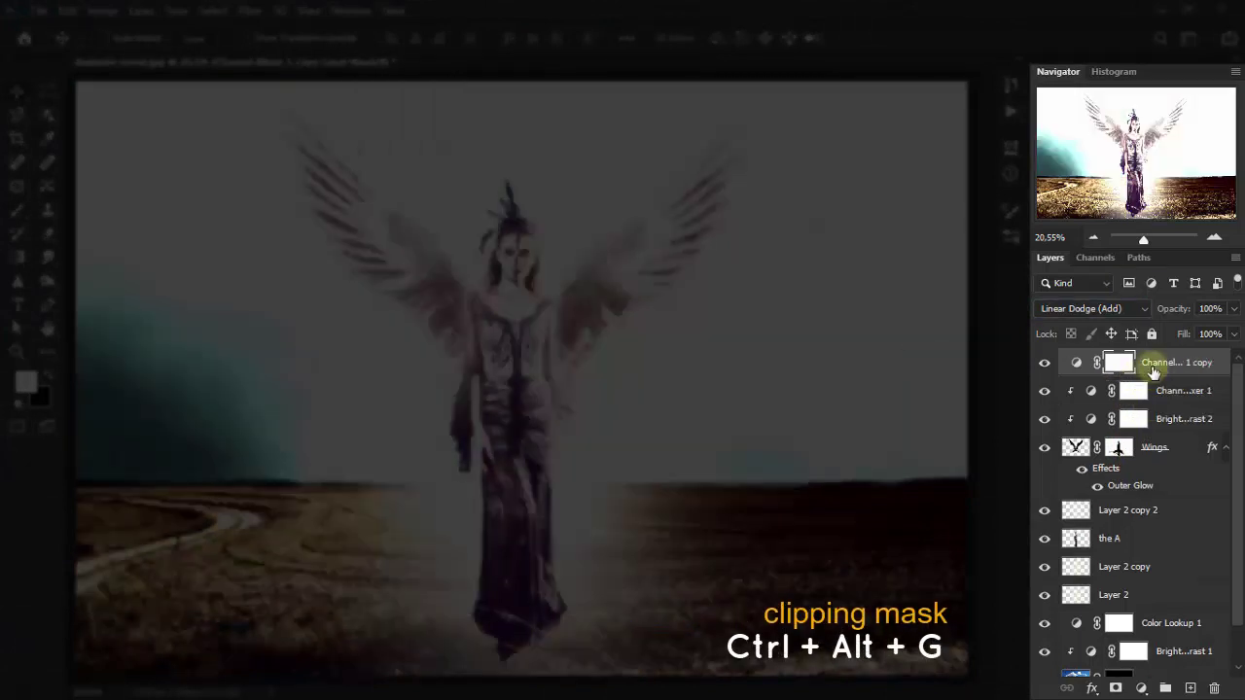
{"action": "key", "text": "ctrl+alt+g"}
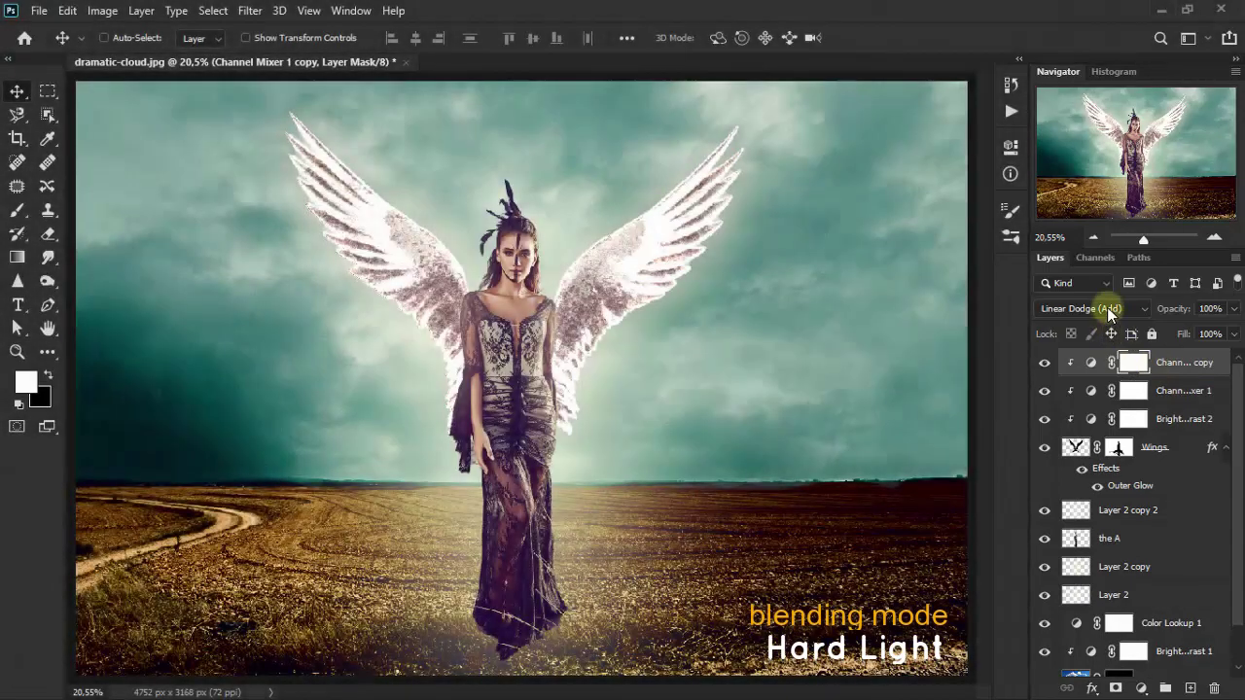
{"action": "left_click", "coordinate": [1108, 308]}
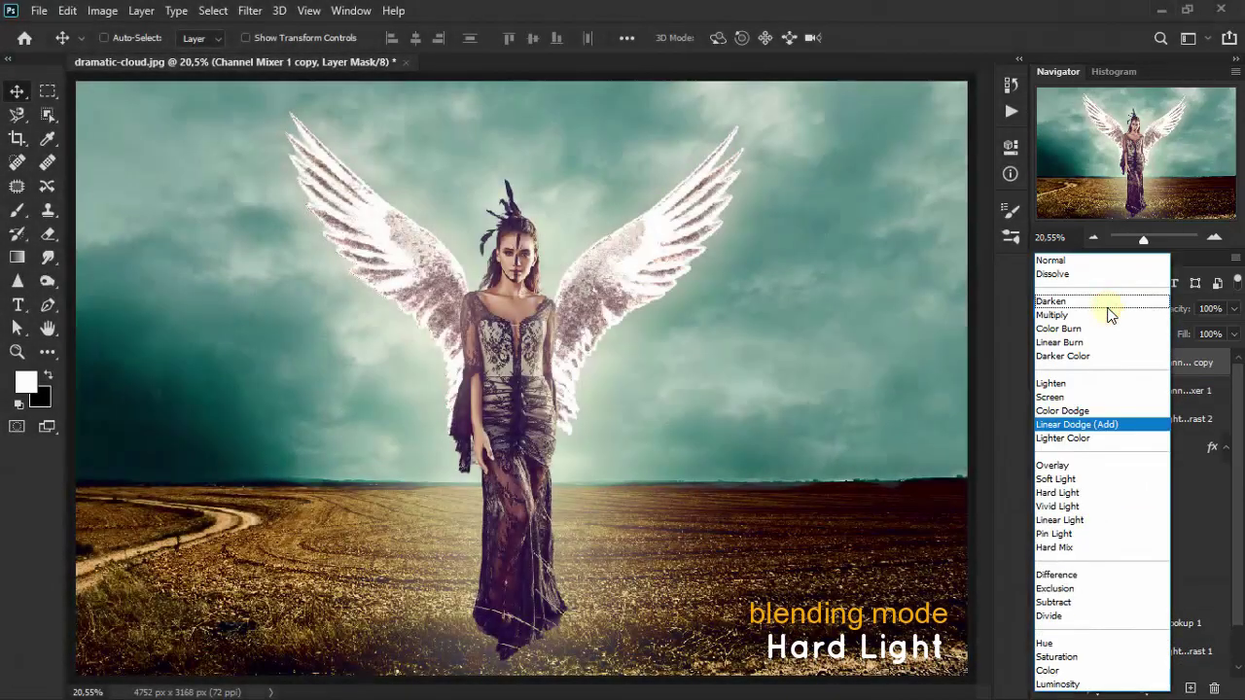
{"action": "left_click", "coordinate": [1119, 492]}
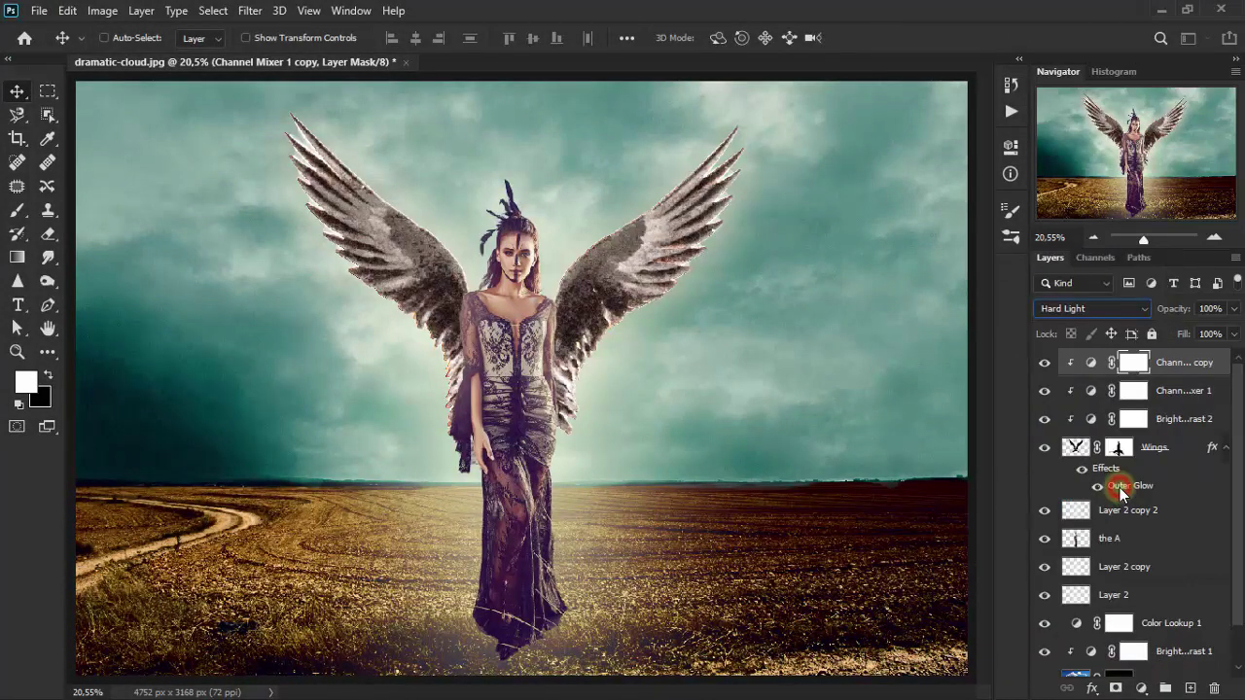
{"action": "left_click", "coordinate": [1045, 364]}
{"action": "left_click", "coordinate": [1045, 364]}
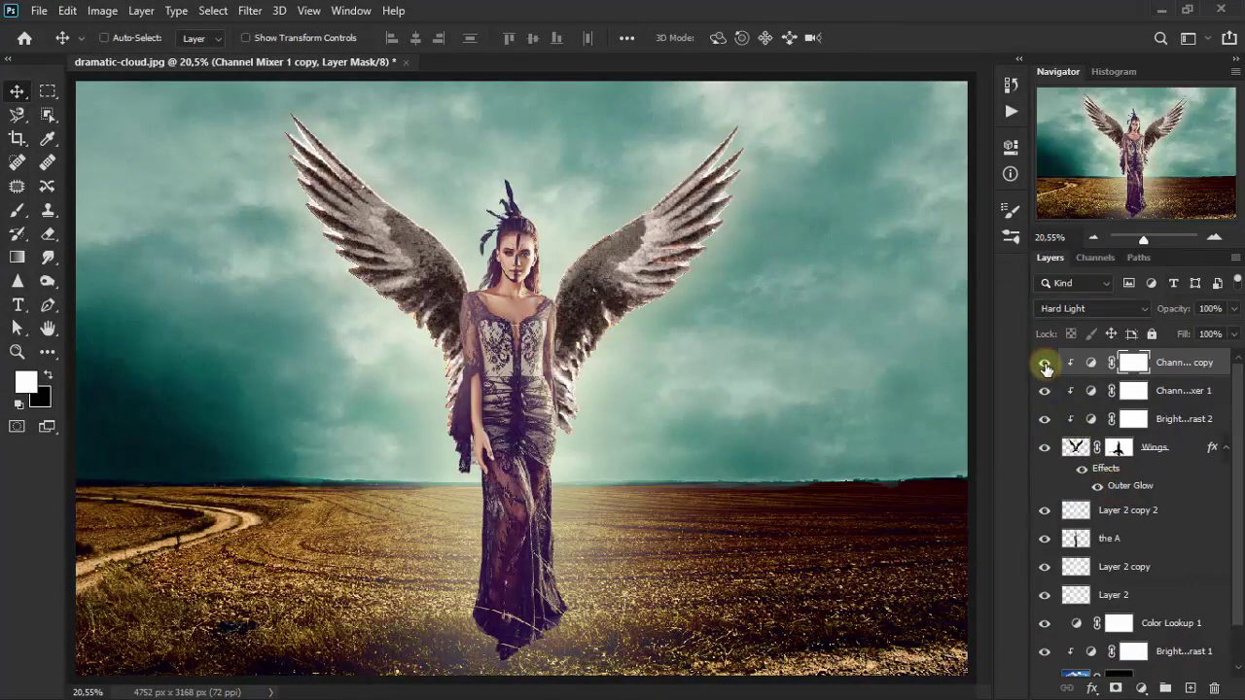
{"action": "left_click", "coordinate": [934, 643]}
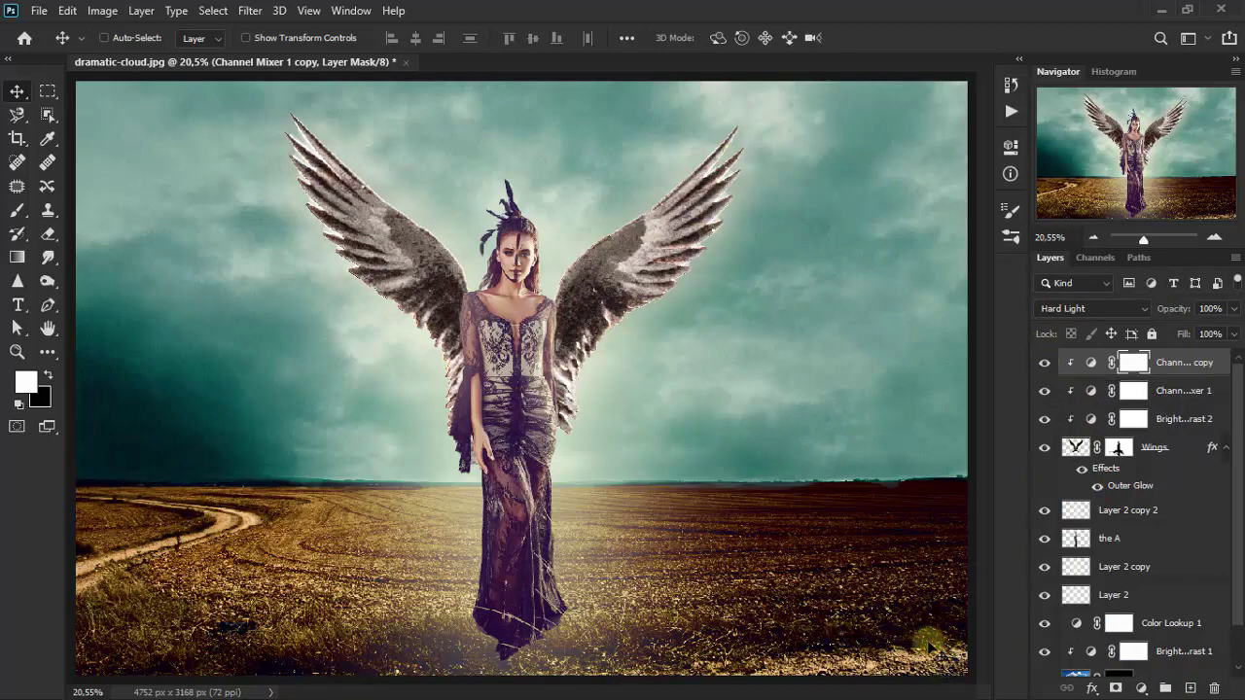
{"action": "left_click", "coordinate": [1226, 450]}
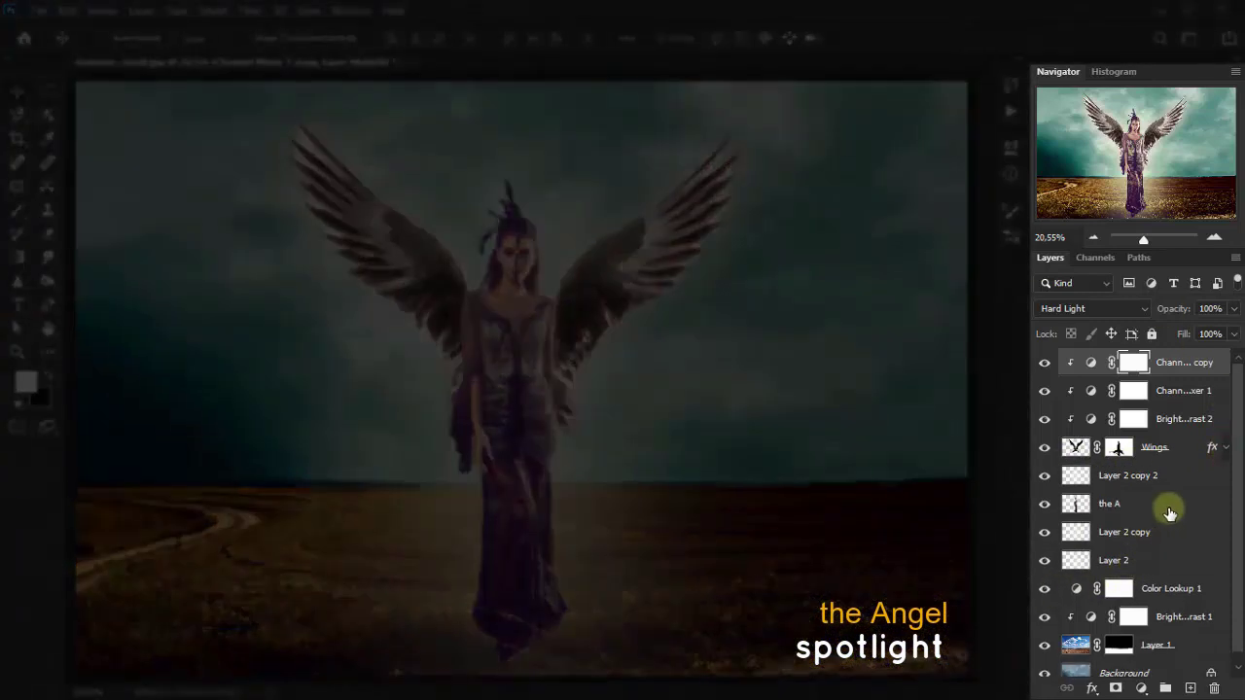
- Clip a Brightness/Contrast layer to 'the A' with brightness 2 and contrast 31
{"action": "left_click", "coordinate": [1170, 512]}
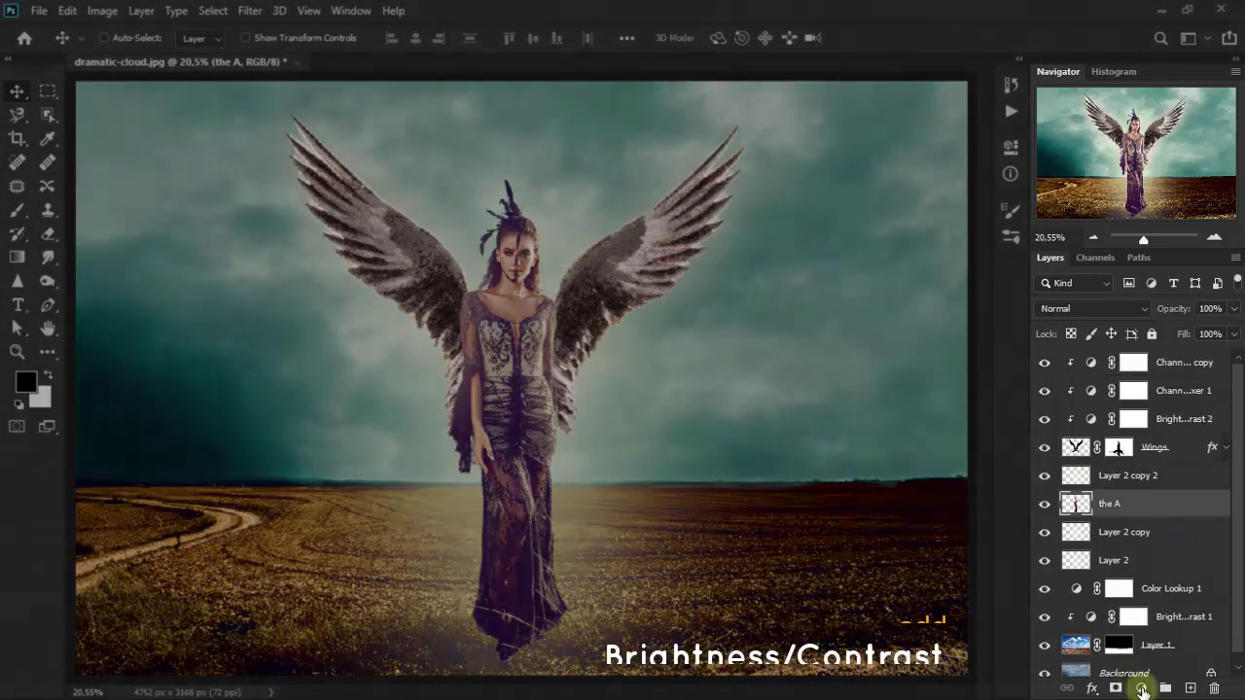
{"action": "left_click", "coordinate": [1143, 691]}
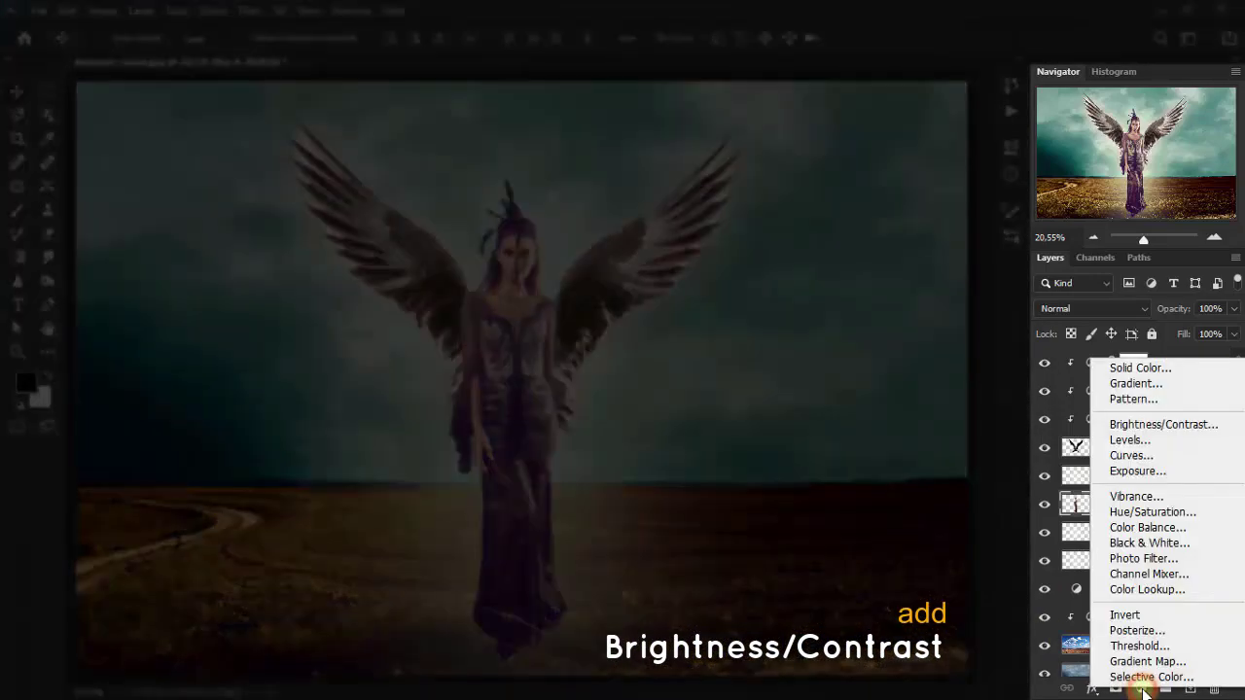
{"action": "left_click", "coordinate": [1186, 424]}
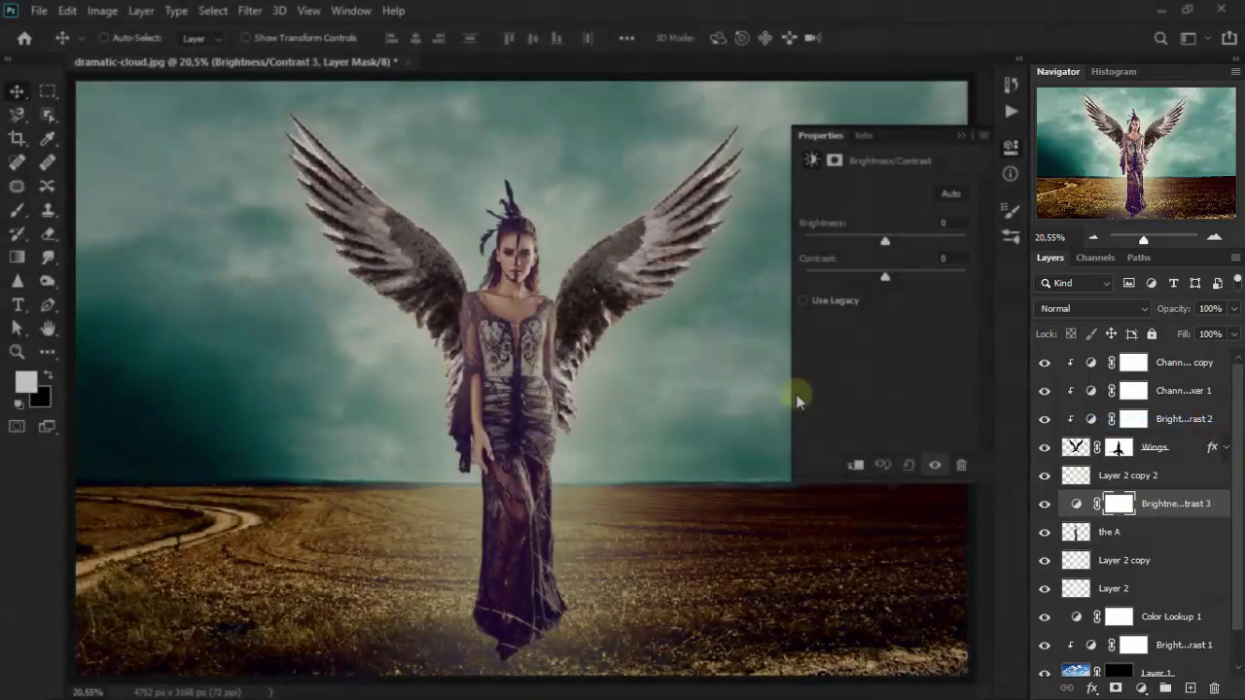
{"action": "left_click", "coordinate": [856, 469]}
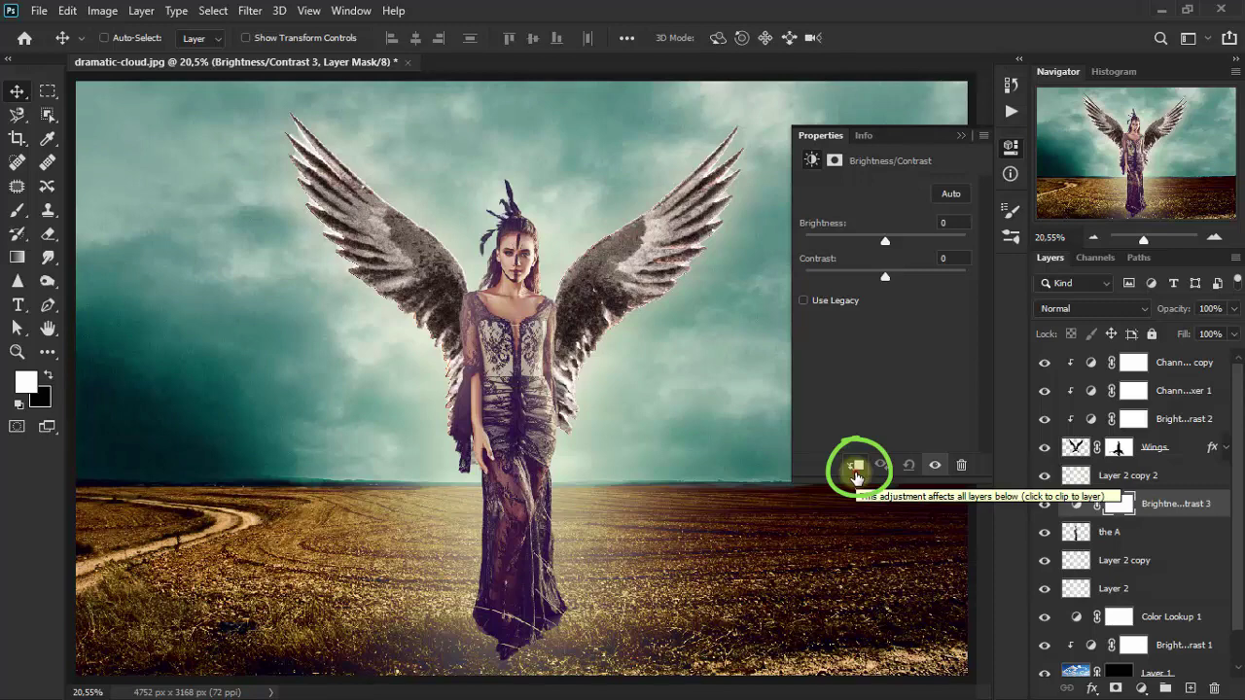
{"action": "left_click", "coordinate": [856, 474]}
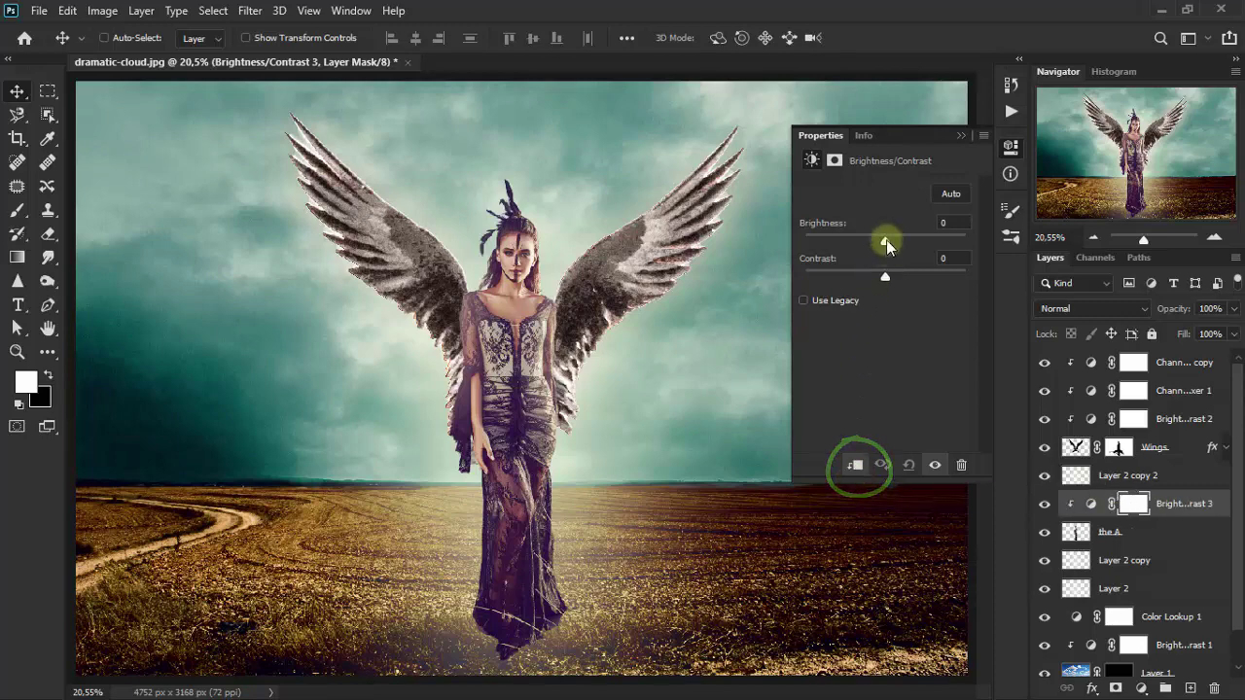
{"action": "left_click_drag", "start_coordinate": [886, 242], "coordinate": [884, 279]}
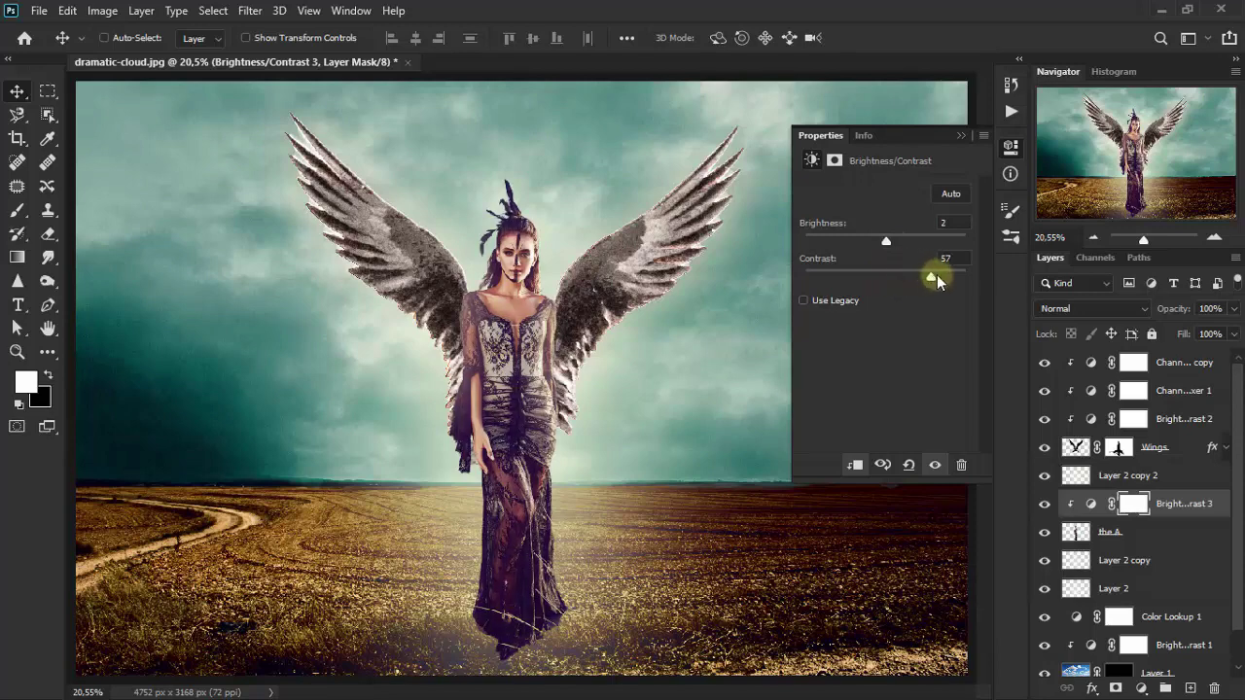
{"action": "left_click", "coordinate": [956, 259]}
{"action": "type", "text": "31"}
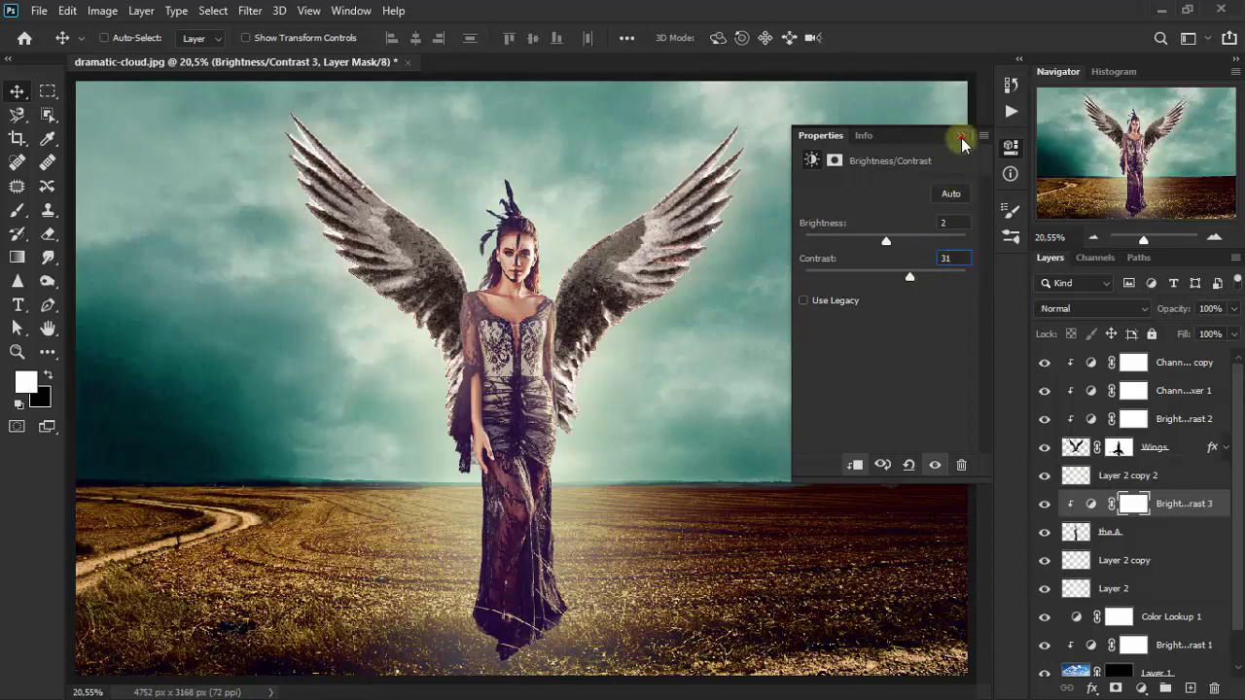
{"action": "left_click", "coordinate": [961, 137]}
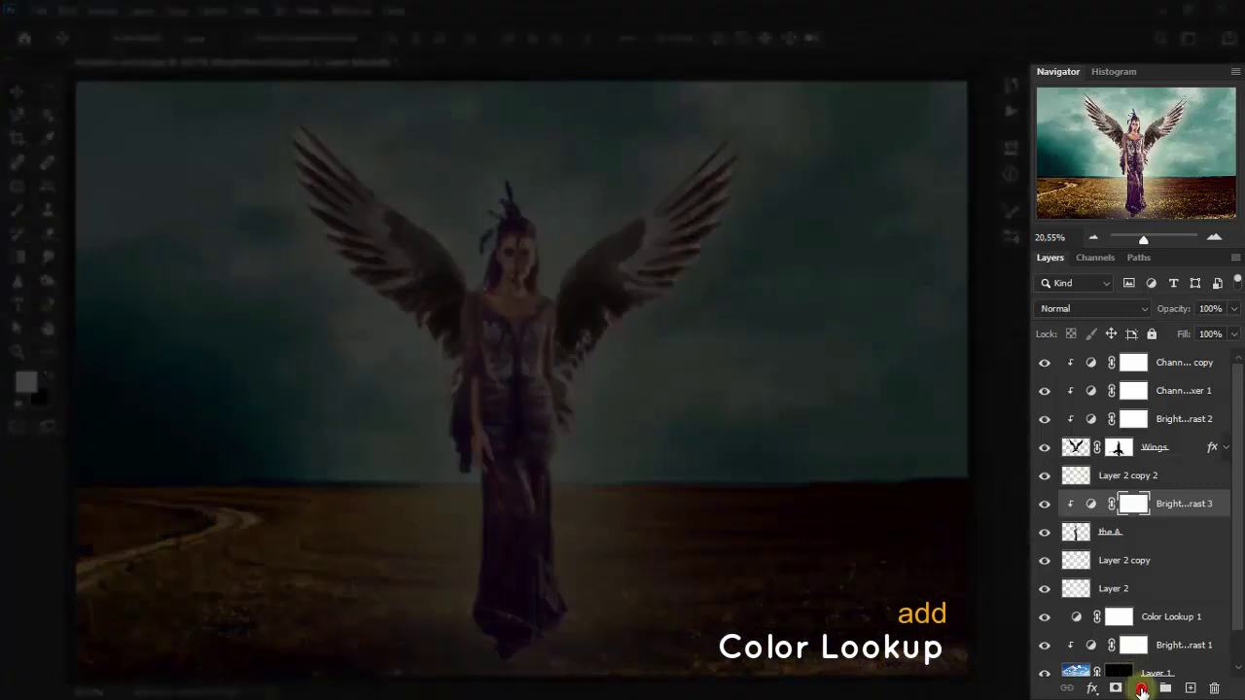
- Add a Color Lookup adjustment clipped to the layer below, using the Crisp_Warm.look 3DLUT
{"action": "left_click", "coordinate": [1142, 689]}
{"action": "left_click", "coordinate": [1191, 589]}
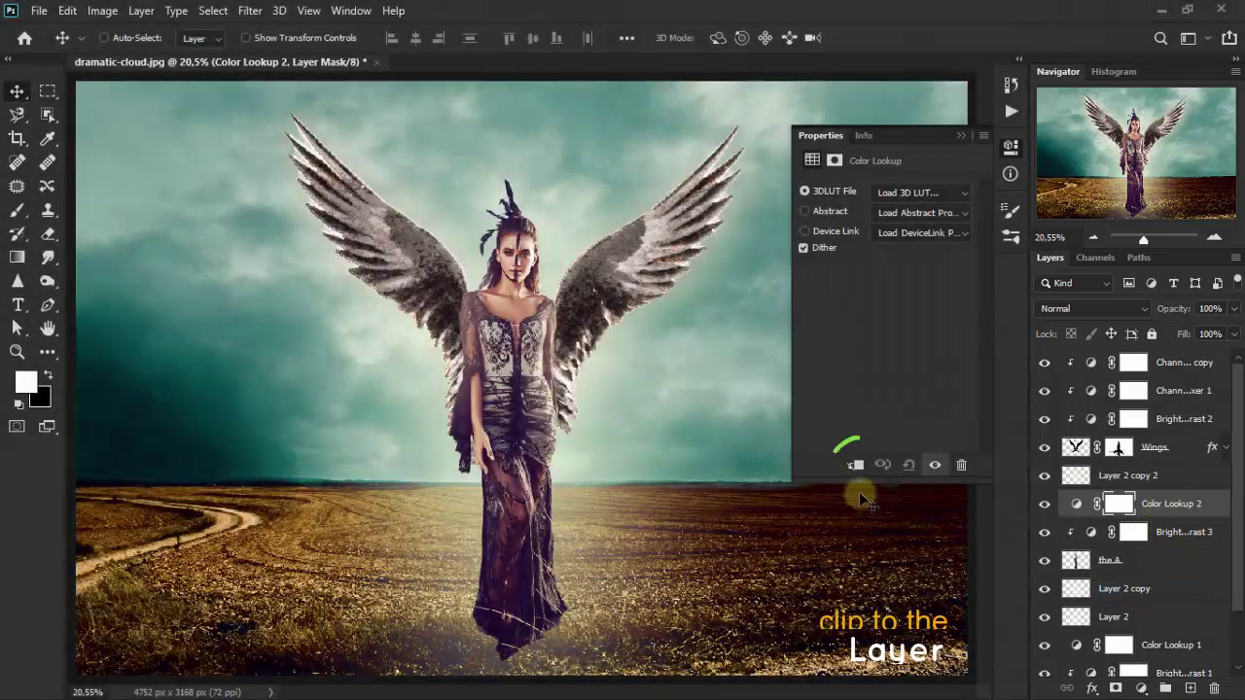
{"action": "left_click", "coordinate": [856, 469]}
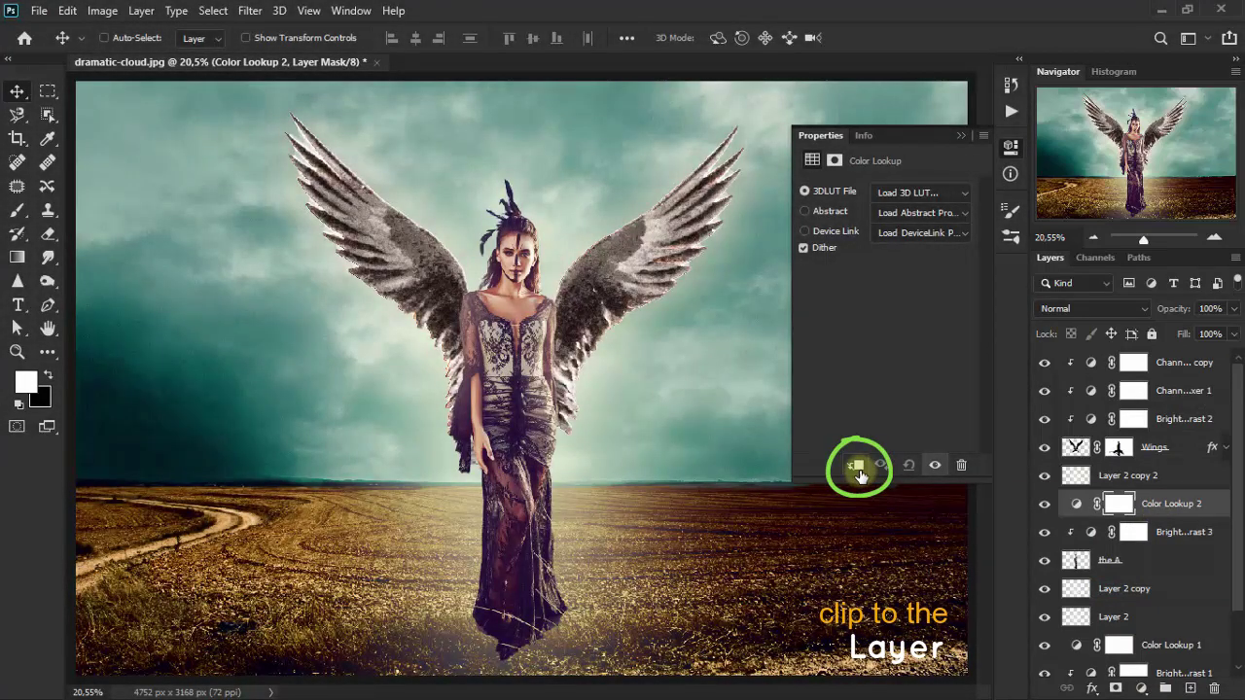
{"action": "left_click", "coordinate": [858, 470]}
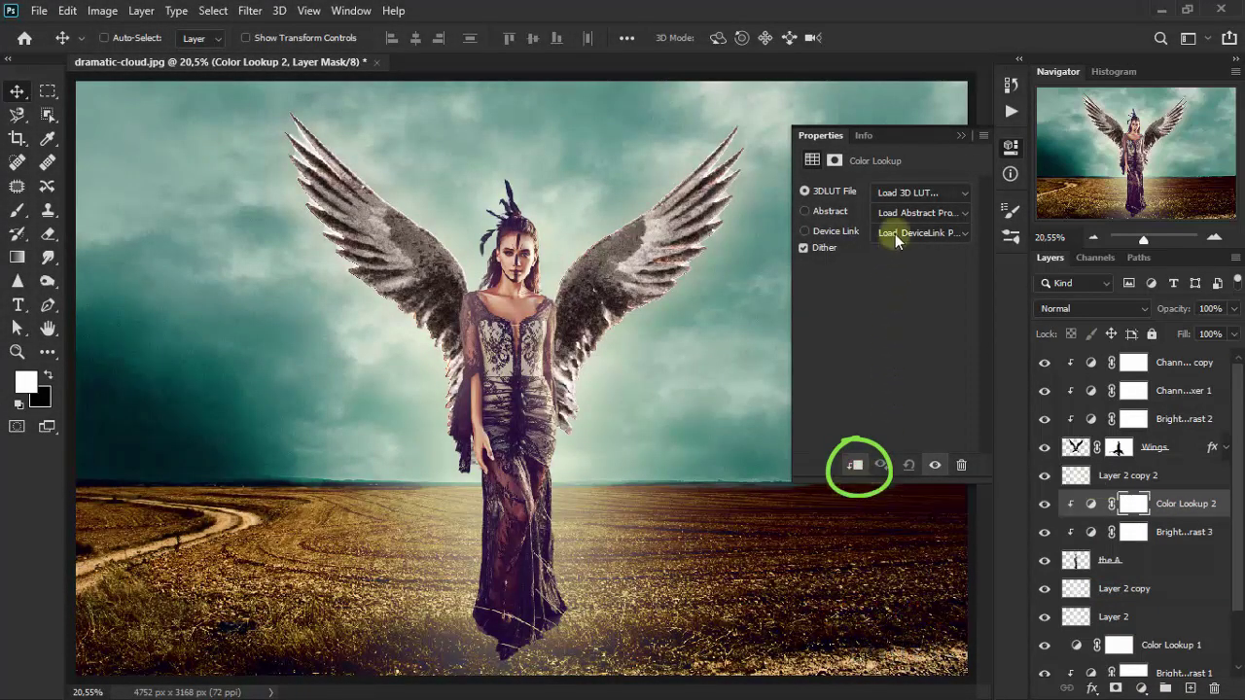
{"action": "left_click", "coordinate": [914, 197]}
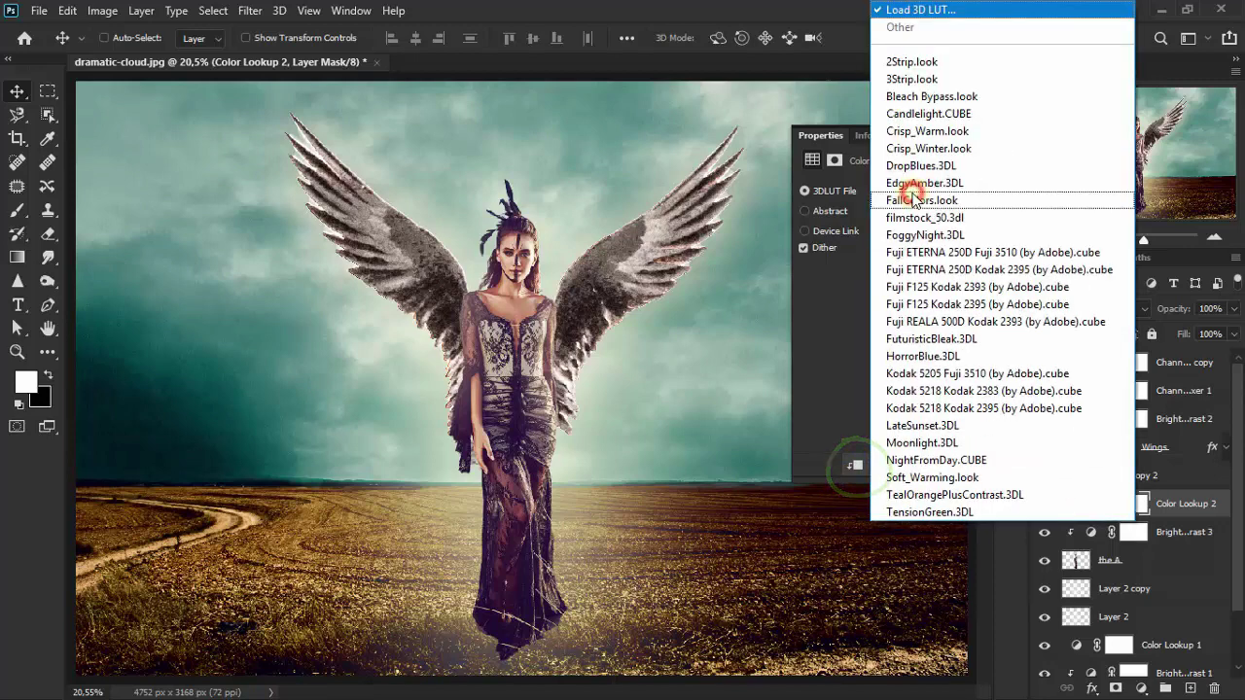
{"action": "left_click", "coordinate": [1004, 137]}
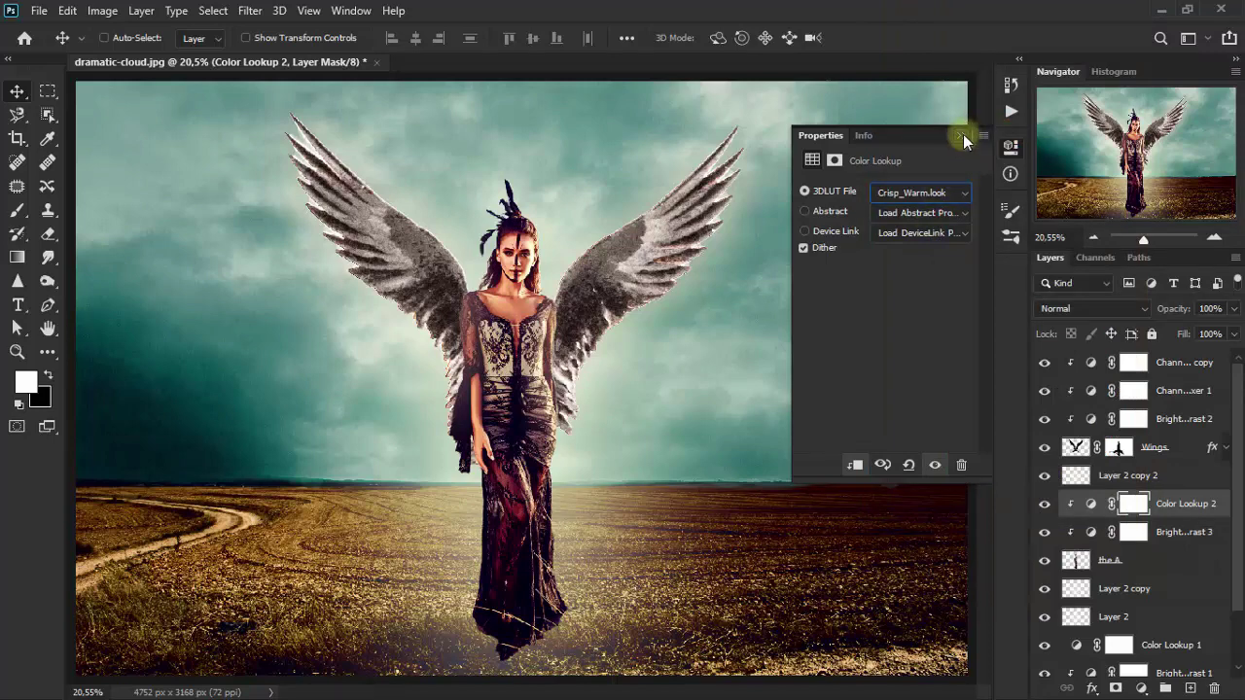
- Lower the Color Lookup opacity to 50% and toggle it to compare
{"action": "left_click", "coordinate": [963, 136]}
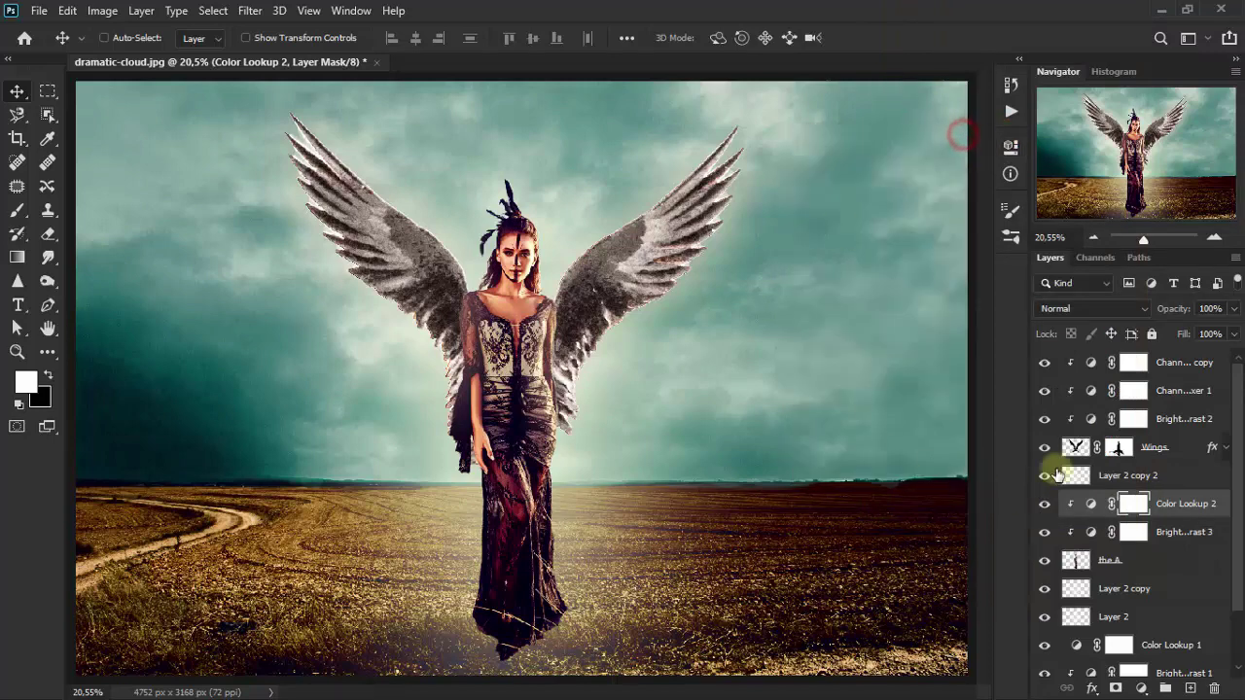
{"action": "left_click", "coordinate": [1231, 310]}
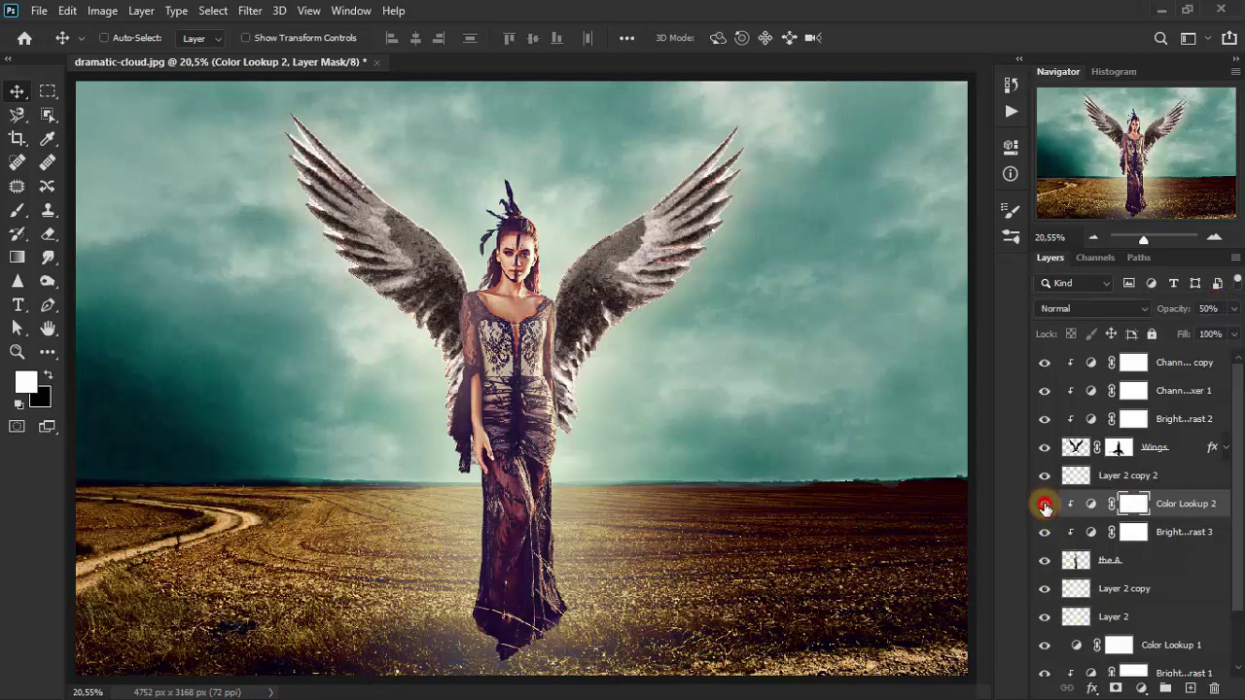
{"action": "left_click", "coordinate": [1045, 504]}
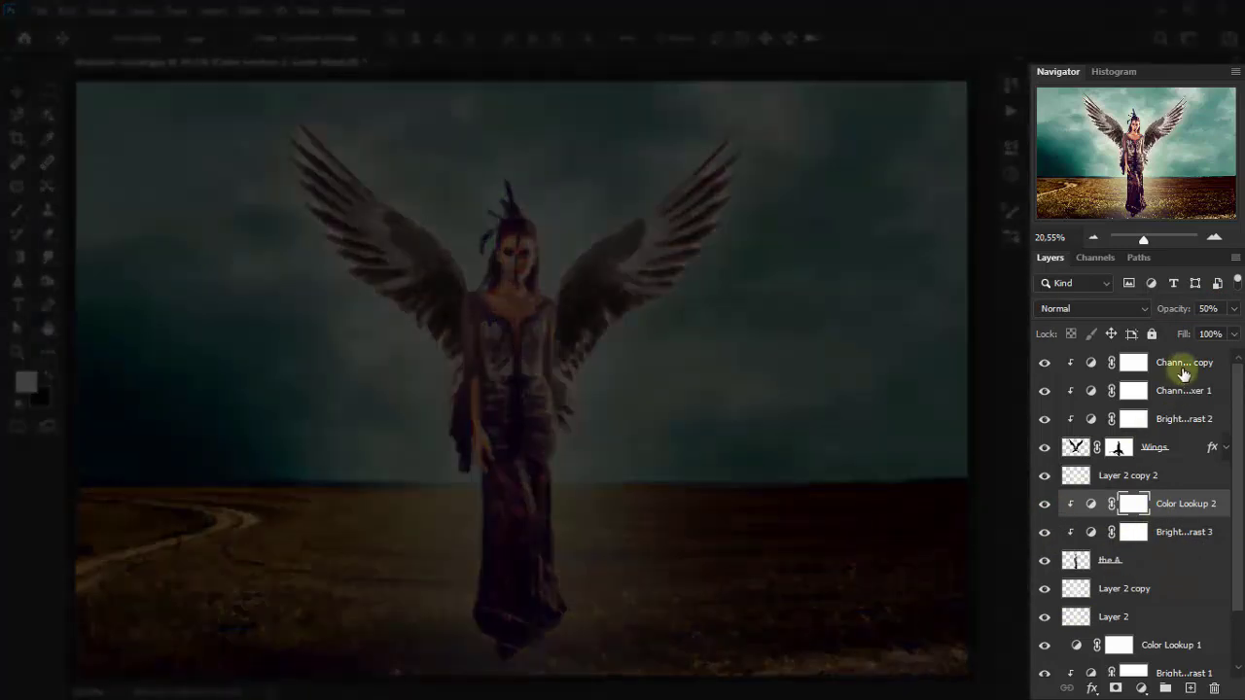
- Save the composite as dark-wings-angel.psd in Photoshop (*.PSD) format
{"action": "left_click", "coordinate": [1182, 368]}
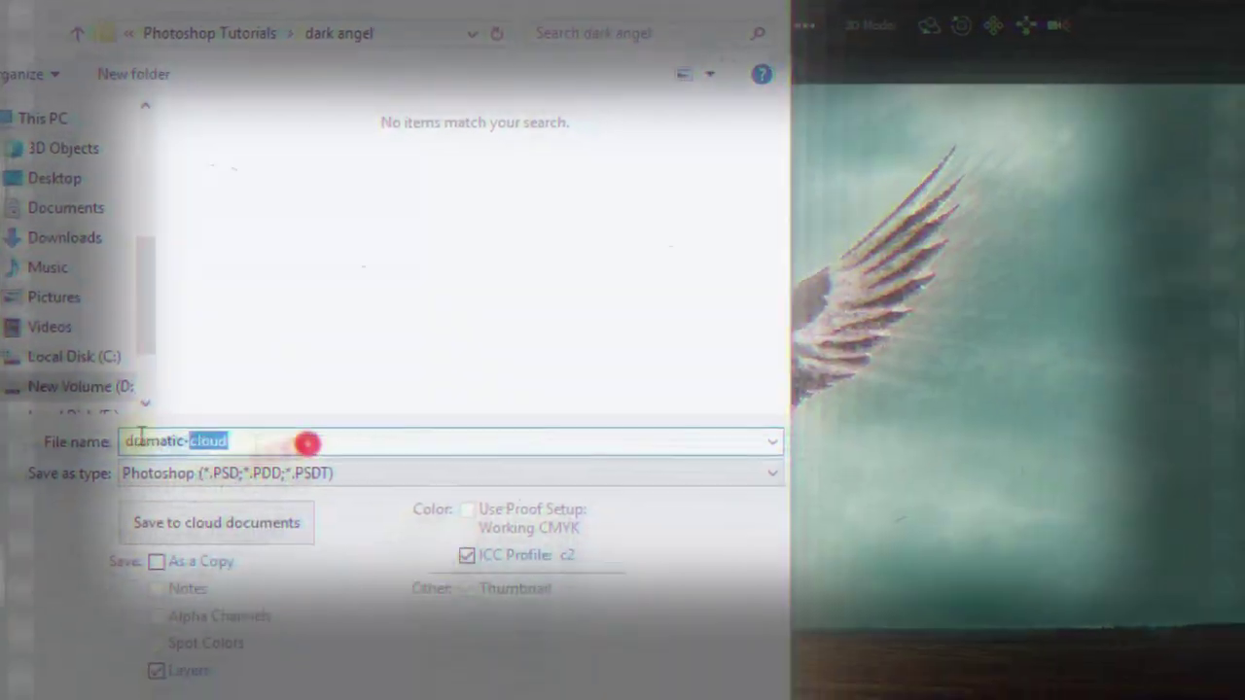
{"action": "type", "text": "dark-wings-"}
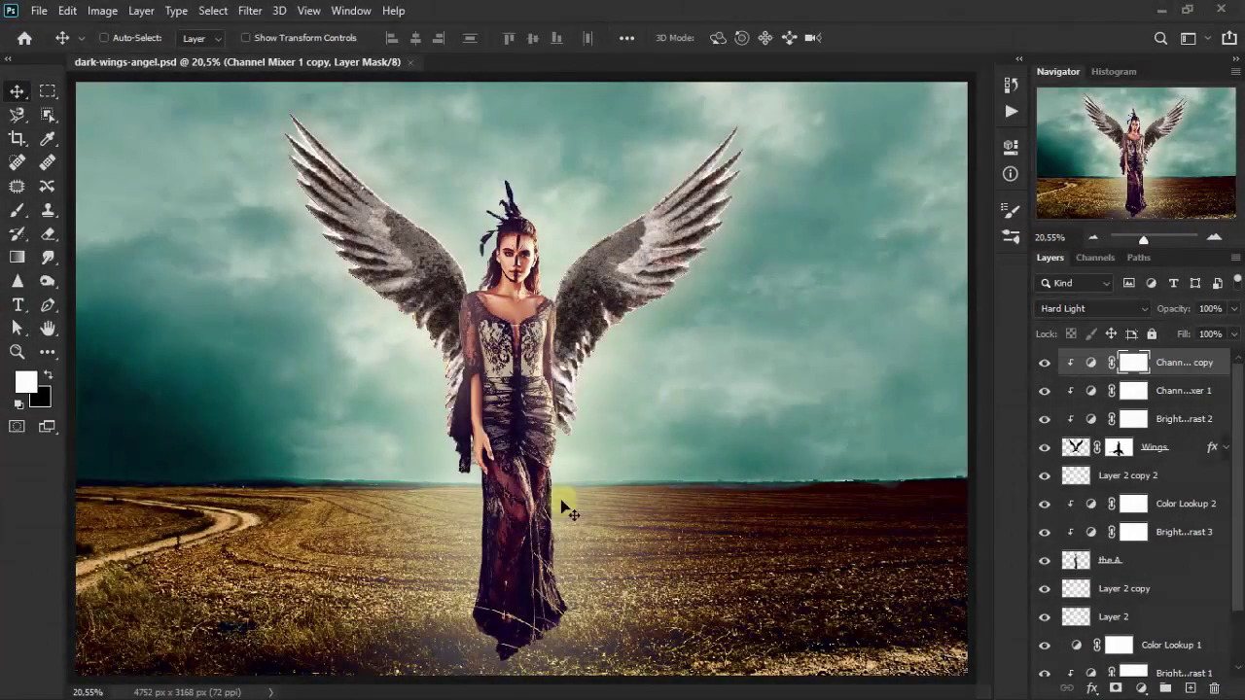
- Open burning-newspaper.jpg and drag its lassoed flames into dark-wings-angel.psd as Layer 3
{"action": "left_click", "coordinate": [21, 41]}
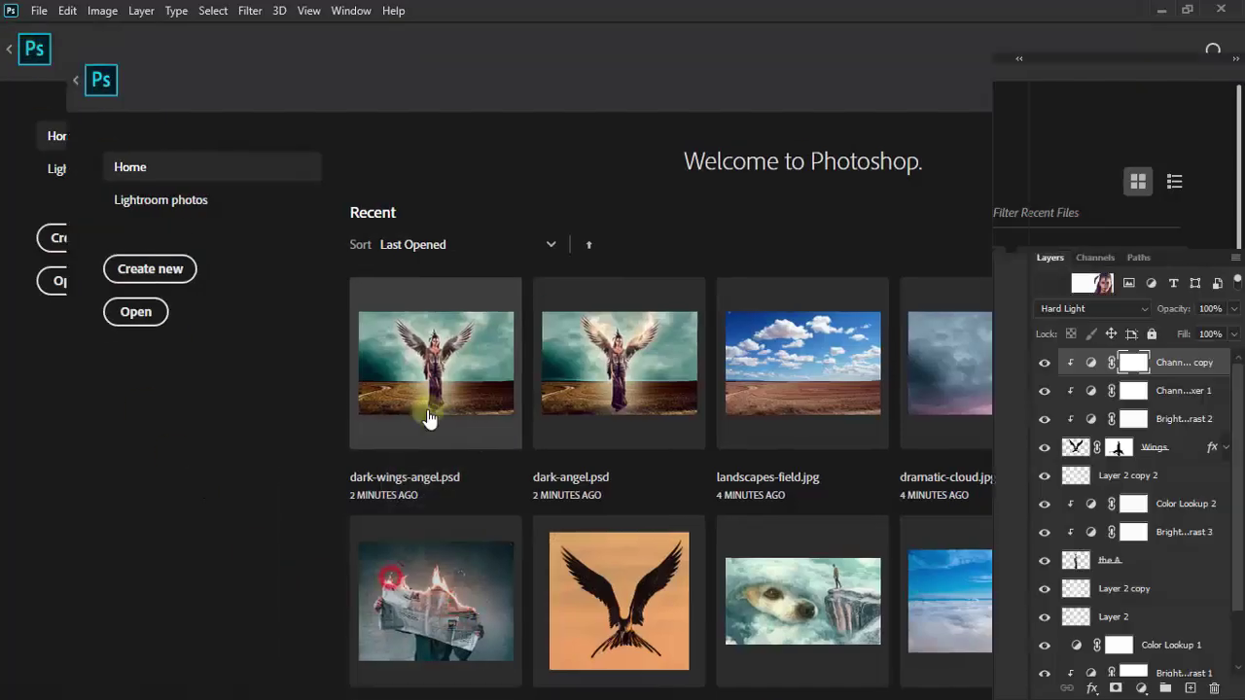
{"action": "left_click", "coordinate": [429, 418]}
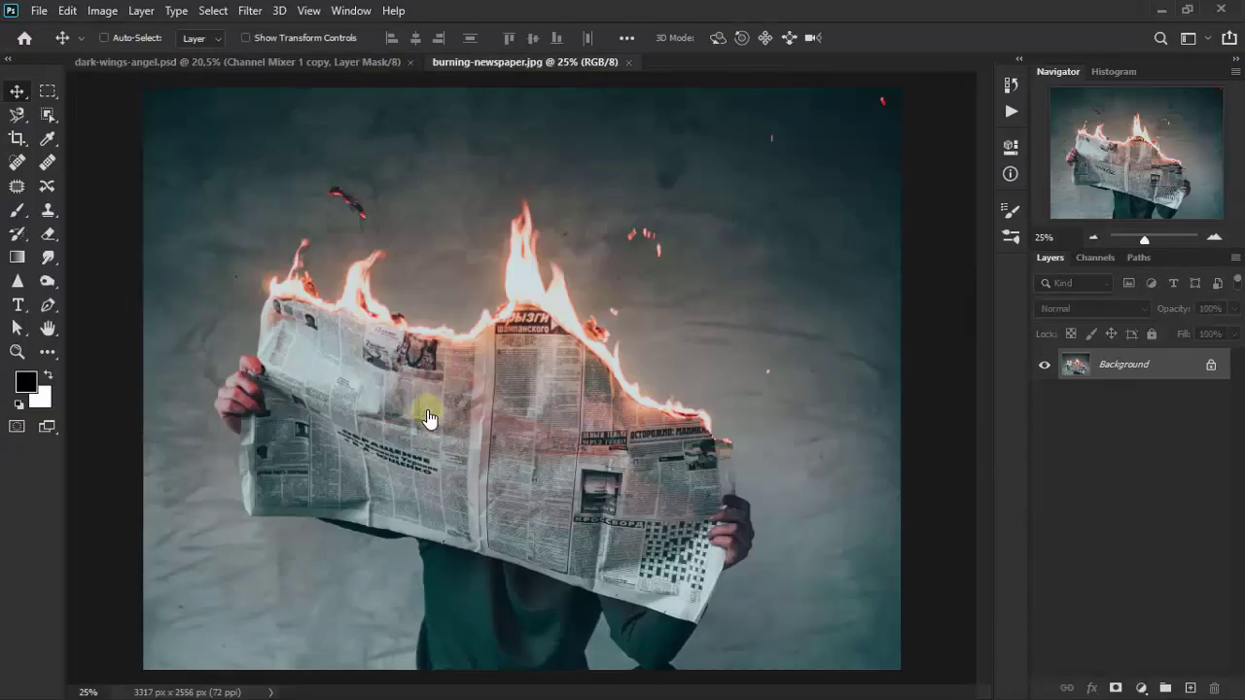
{"action": "left_click", "coordinate": [14, 188]}
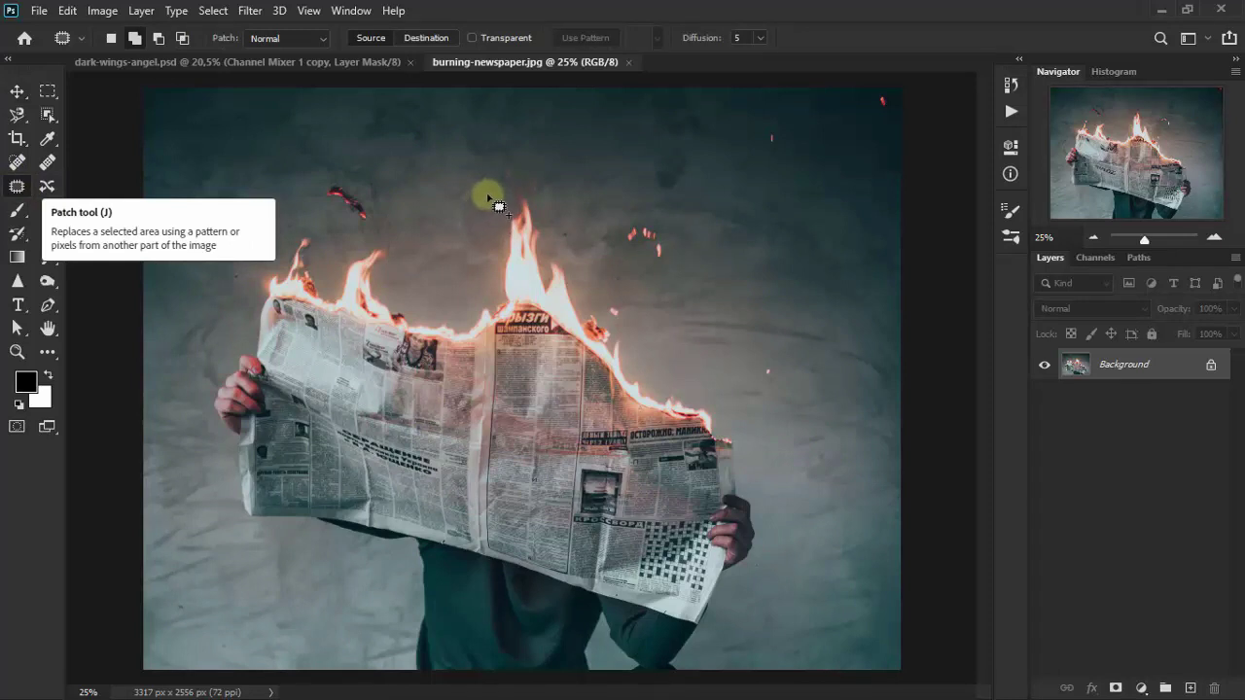
{"action": "mouse_move", "coordinate": [480, 176]}
{"action": "left_mouse_down"}
{"action": "mouse_move", "coordinate": [462, 346]}
{"action": "mouse_move", "coordinate": [572, 373]}
{"action": "mouse_move", "coordinate": [656, 431]}
{"action": "mouse_move", "coordinate": [765, 458]}
{"action": "mouse_move", "coordinate": [788, 385]}
{"action": "mouse_move", "coordinate": [681, 204]}
{"action": "mouse_move", "coordinate": [564, 159]}
{"action": "mouse_move", "coordinate": [484, 179]}
{"action": "left_mouse_up"}
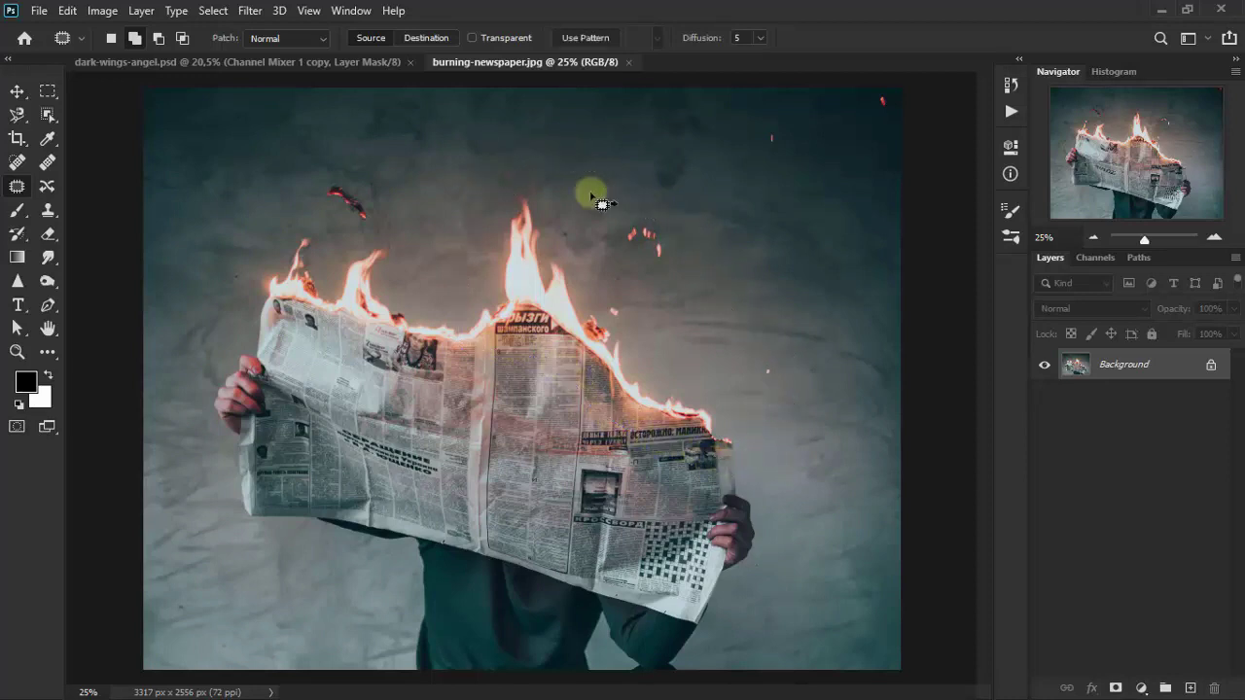
{"action": "left_click", "coordinate": [18, 93]}
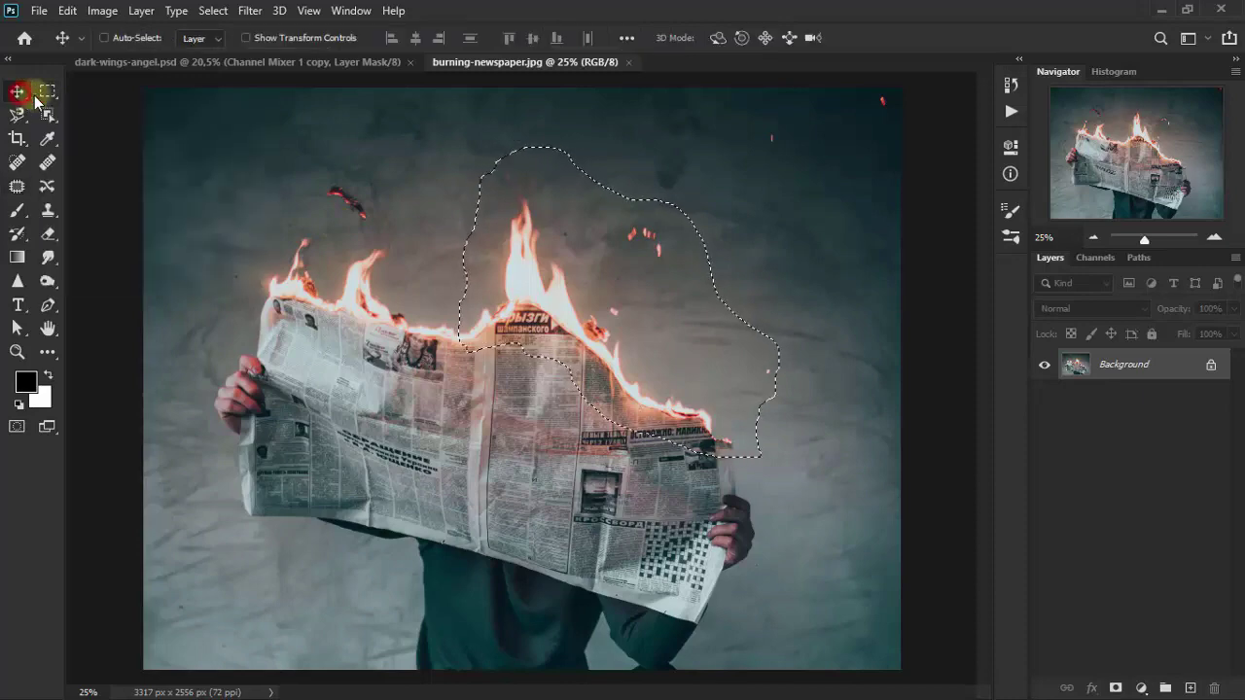
{"action": "mouse_move", "coordinate": [567, 360]}
{"action": "left_mouse_down"}
{"action": "mouse_move", "coordinate": [483, 263]}
{"action": "mouse_move", "coordinate": [541, 288]}
{"action": "left_mouse_up"}
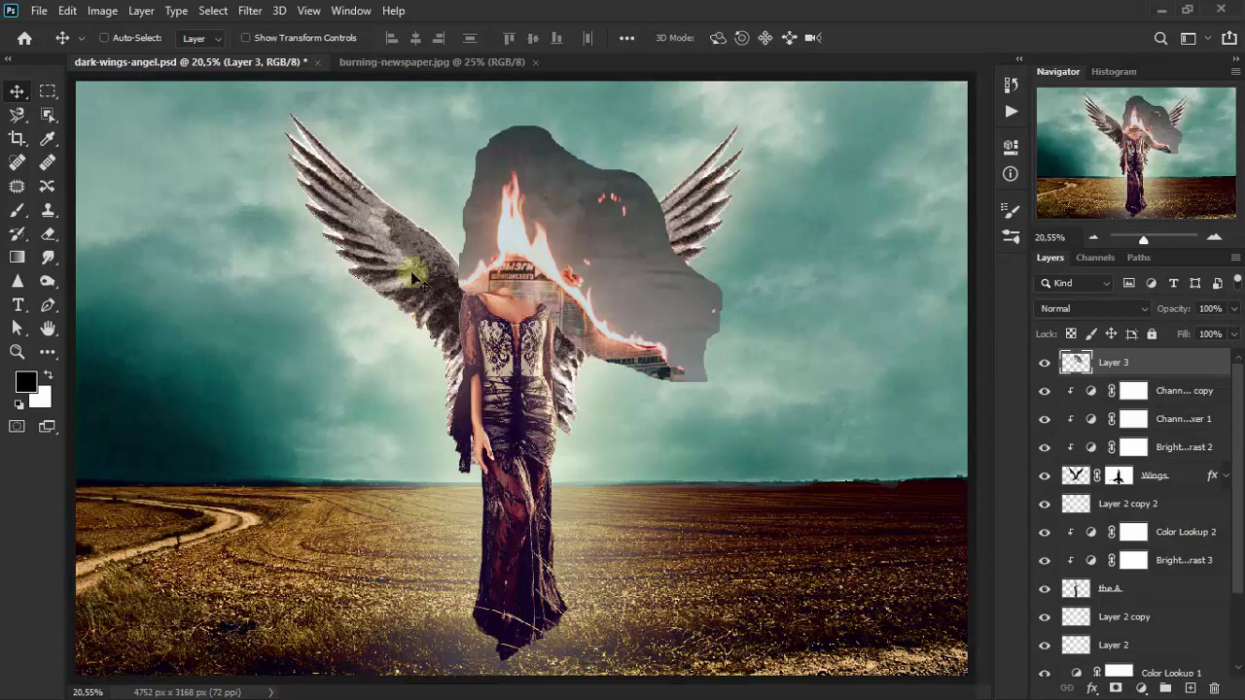
- Flip Layer 3's flames horizontally and shift them up and right over the right wing
{"action": "left_click", "coordinate": [67, 11]}
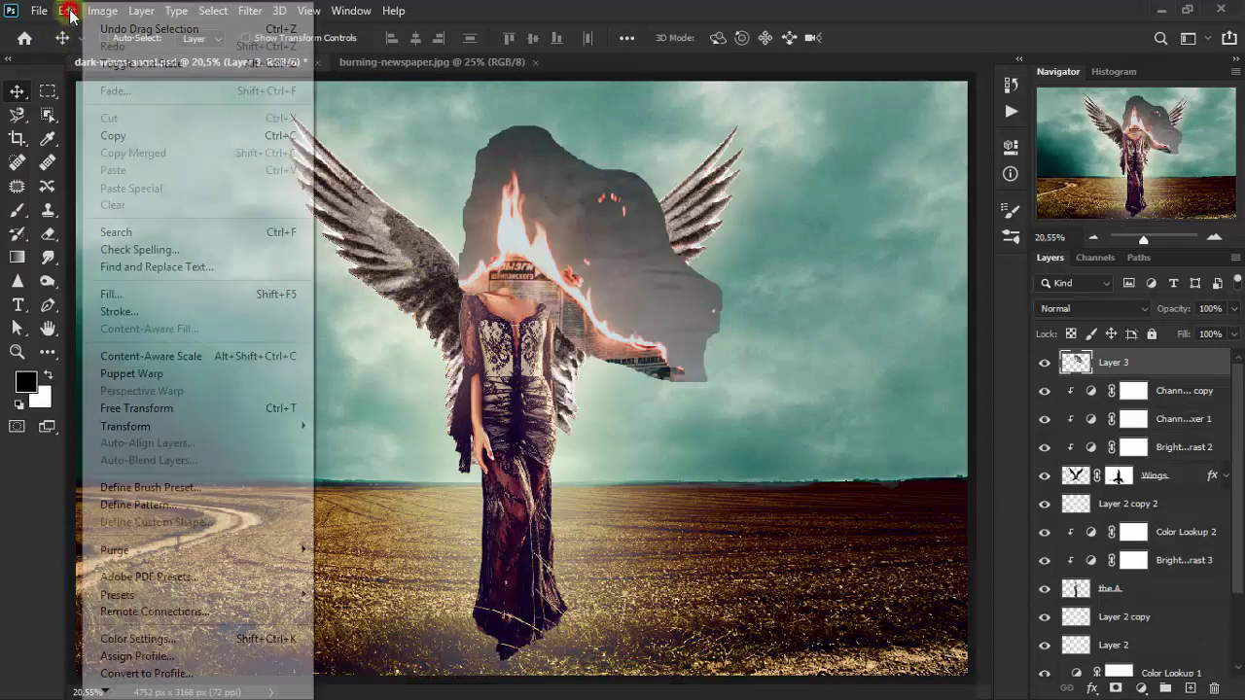
{"action": "mouse_move", "coordinate": [126, 426]}
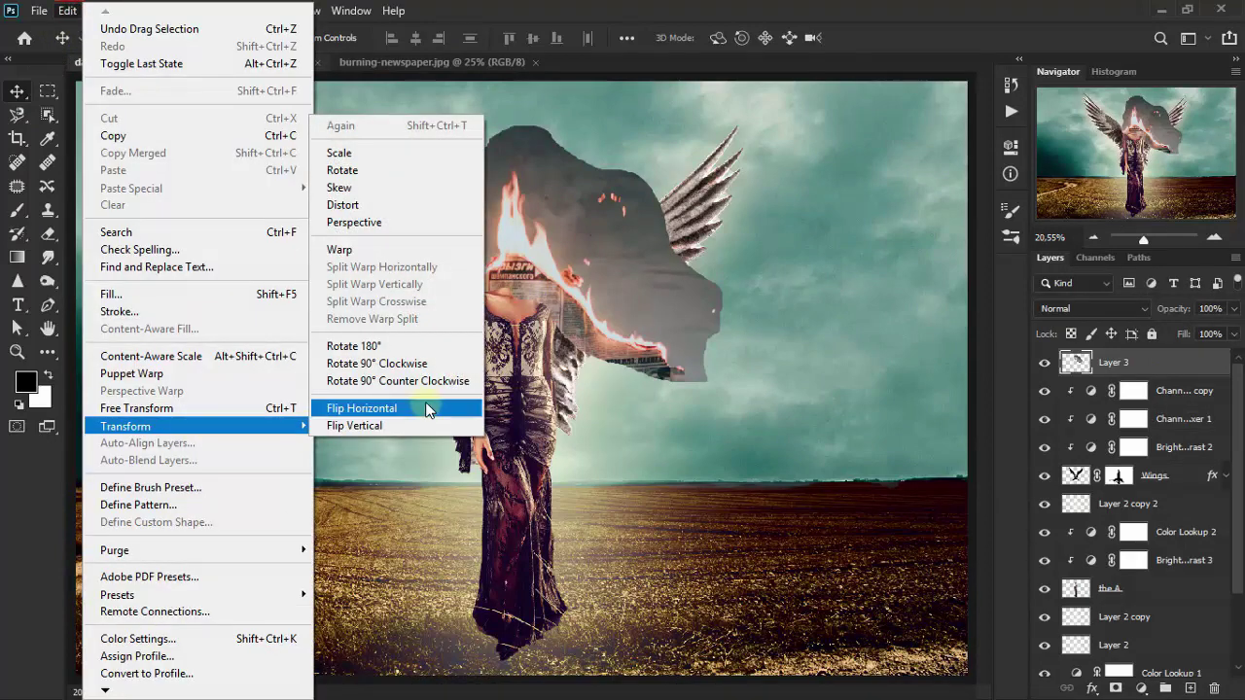
{"action": "left_click", "coordinate": [426, 409]}
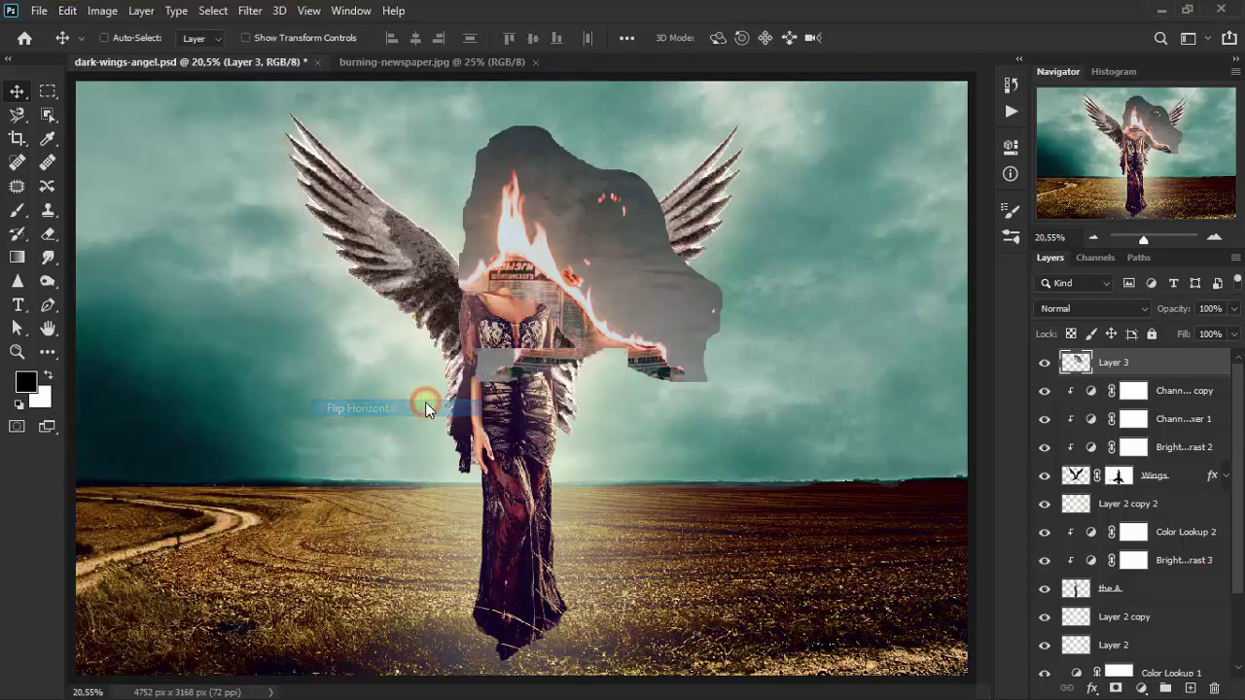
{"action": "mouse_move", "coordinate": [661, 223]}
{"action": "left_mouse_down"}
{"action": "mouse_move", "coordinate": [667, 208]}
{"action": "mouse_move", "coordinate": [674, 226]}
{"action": "left_mouse_up"}
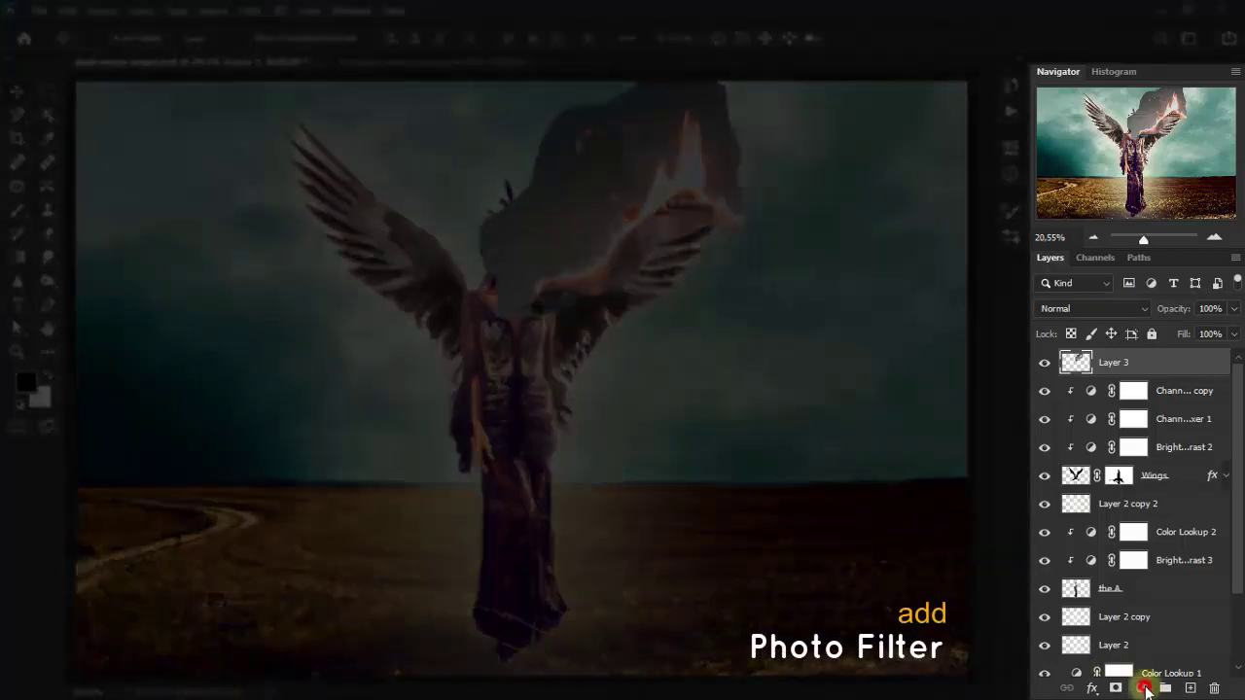
- Clip a Warming Filter (85) photo filter at 100% density to the flame layer
{"action": "left_click", "coordinate": [1146, 688]}
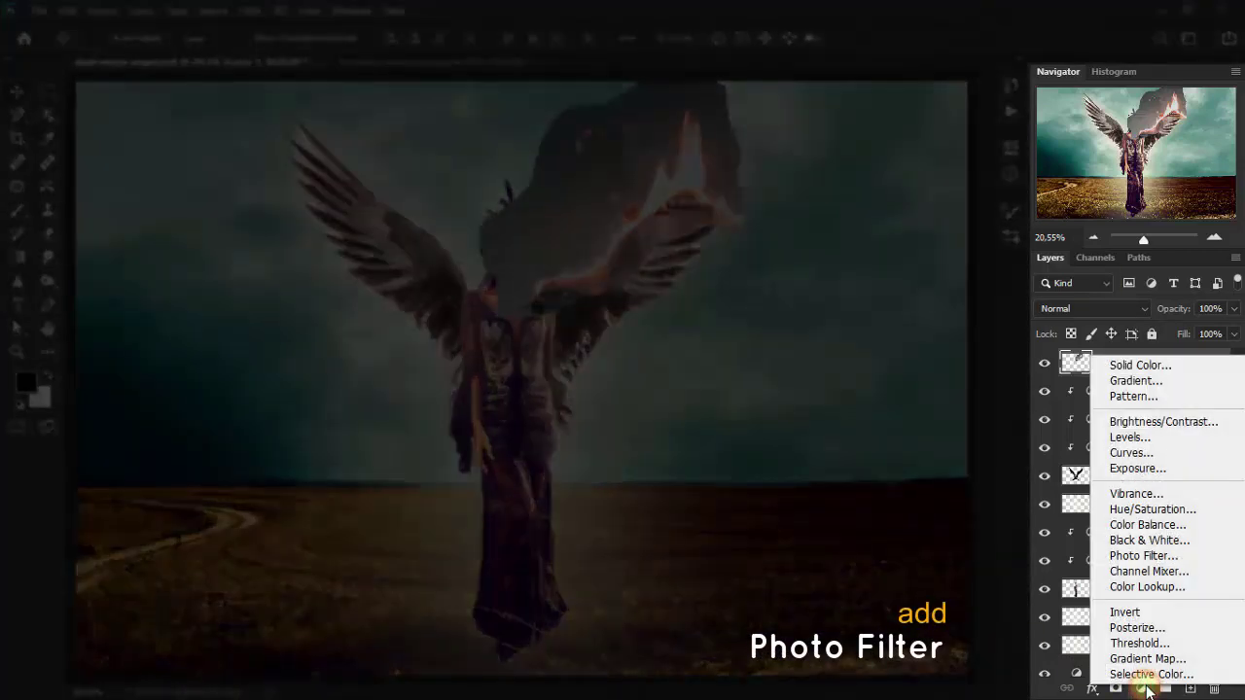
{"action": "left_click", "coordinate": [1194, 559]}
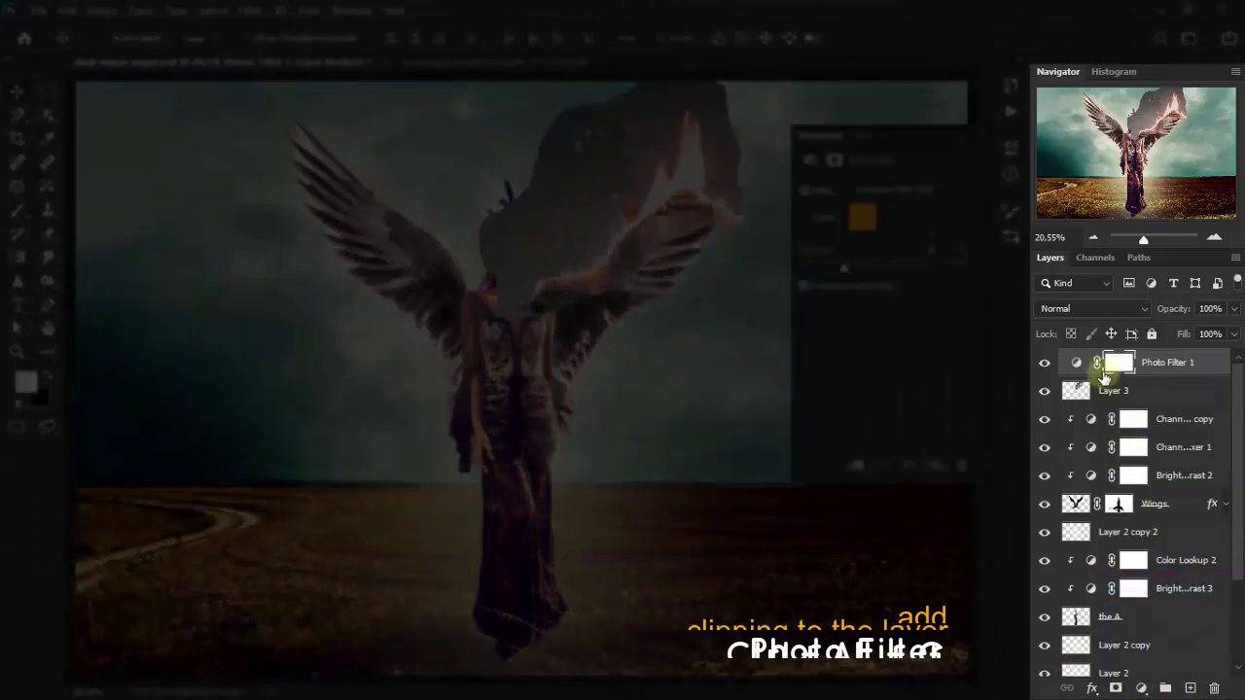
{"action": "key", "text": "ctrl+alt+g"}
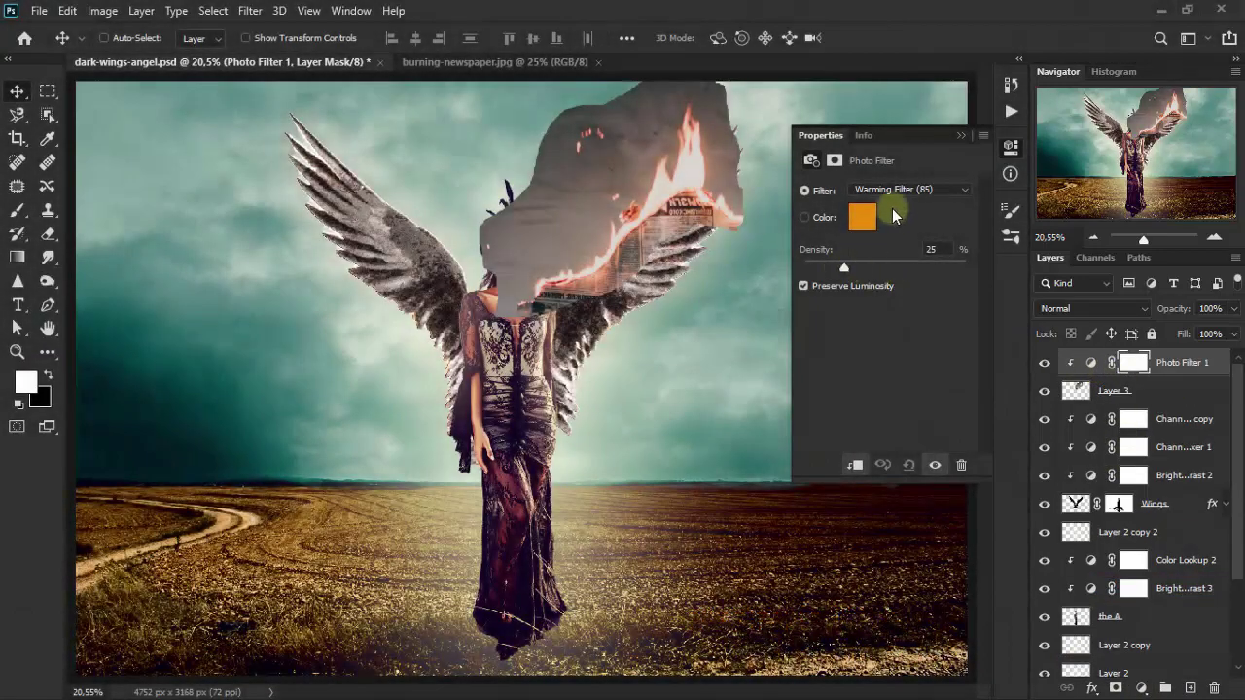
{"action": "left_click", "coordinate": [909, 190]}
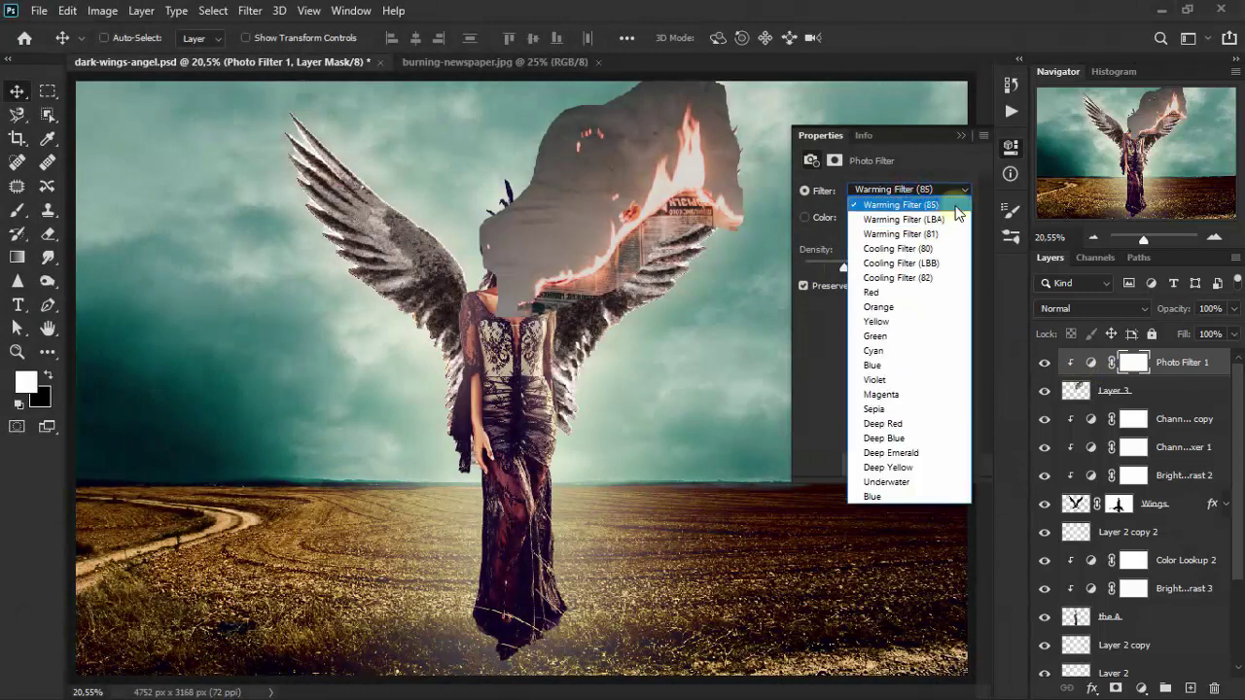
{"action": "left_click", "coordinate": [956, 208]}
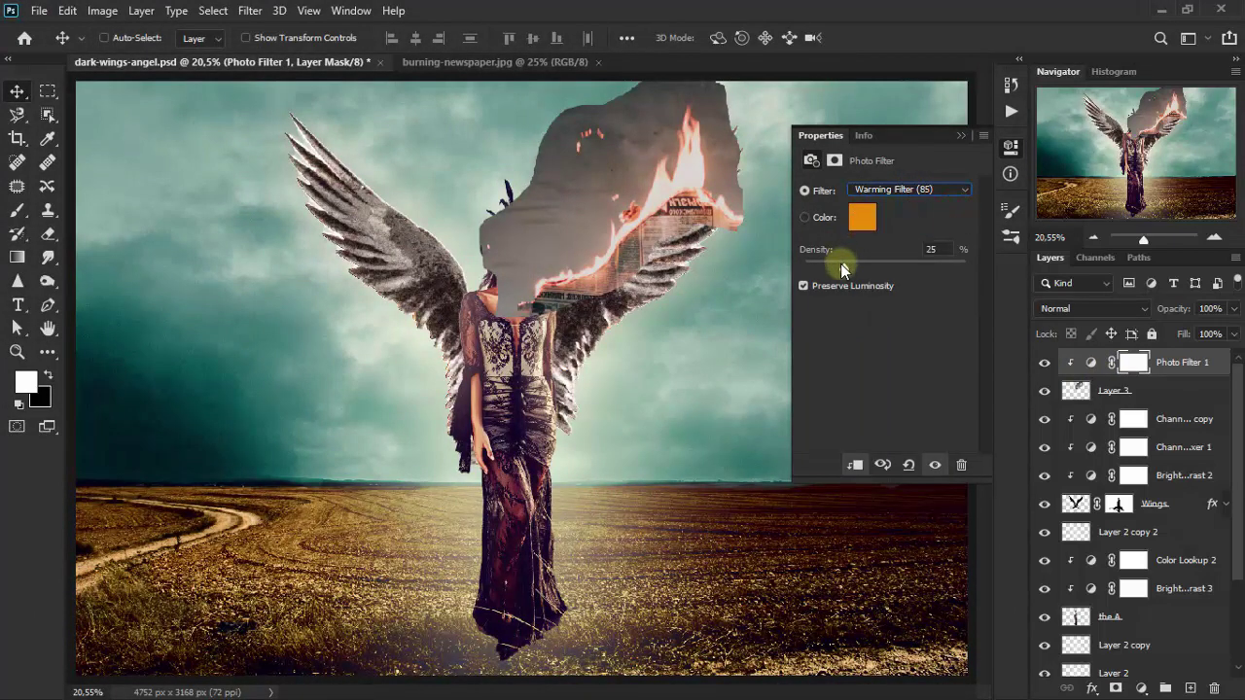
{"action": "left_click_drag", "start_coordinate": [842, 265], "coordinate": [963, 266]}
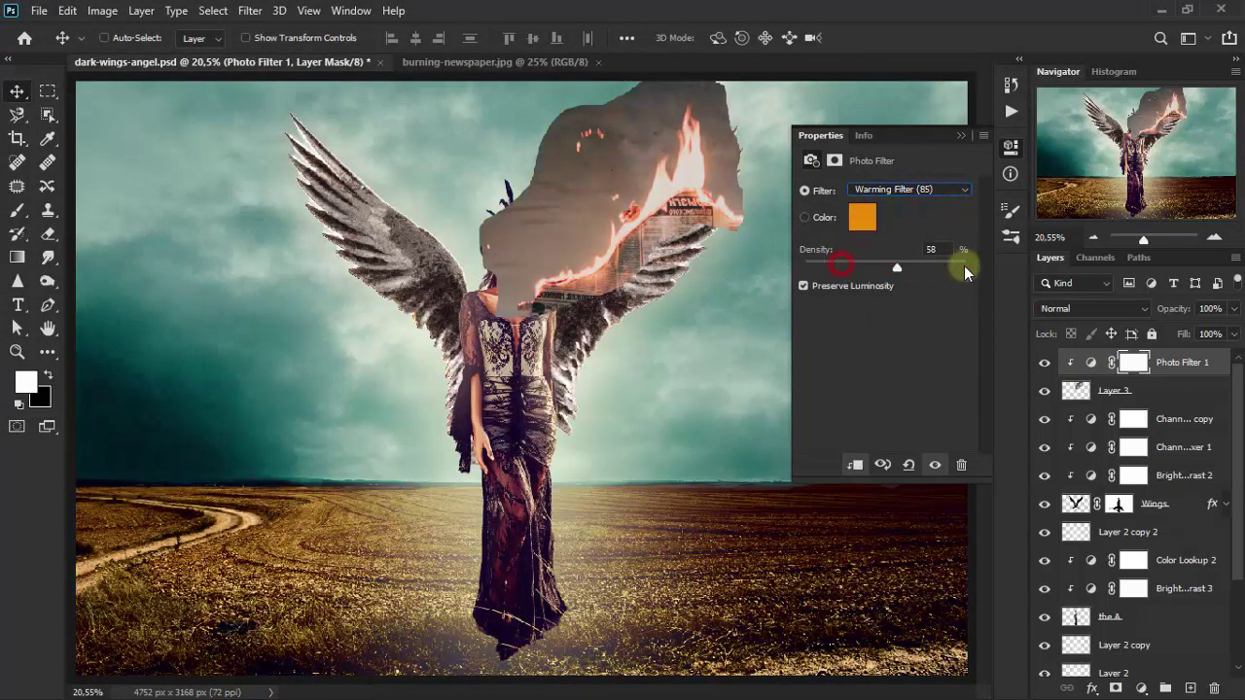
{"action": "left_click", "coordinate": [960, 139]}
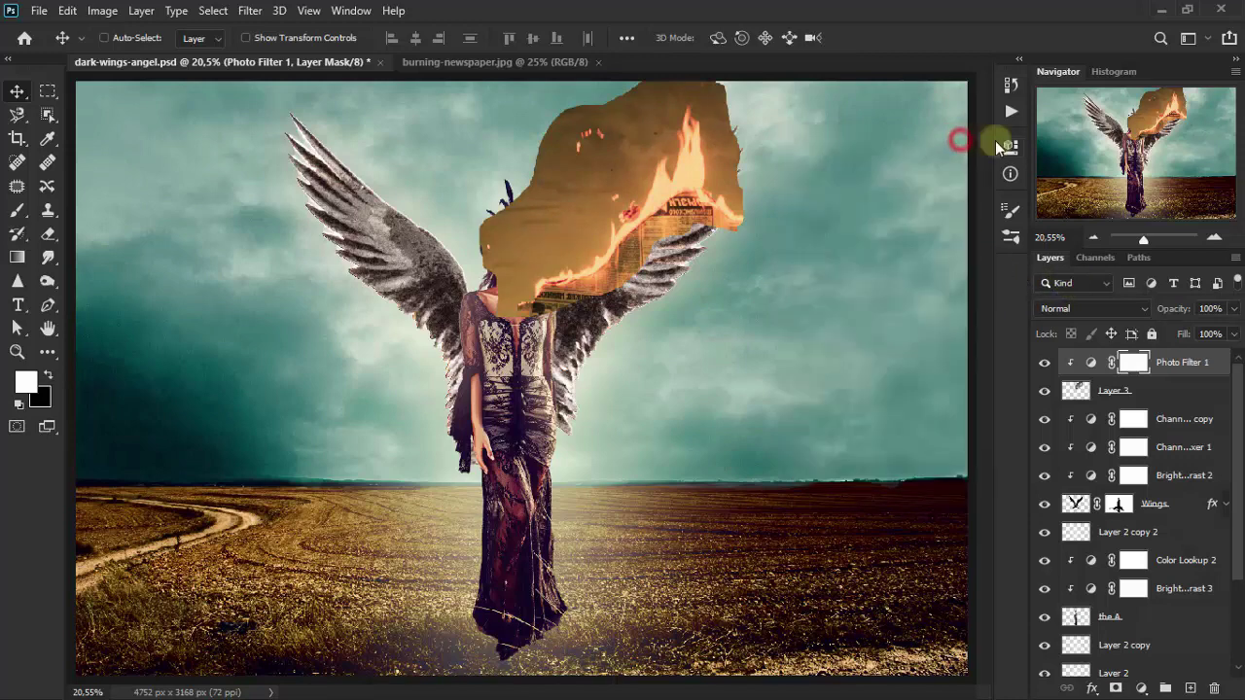
{"action": "double_click", "coordinate": [1060, 72]}
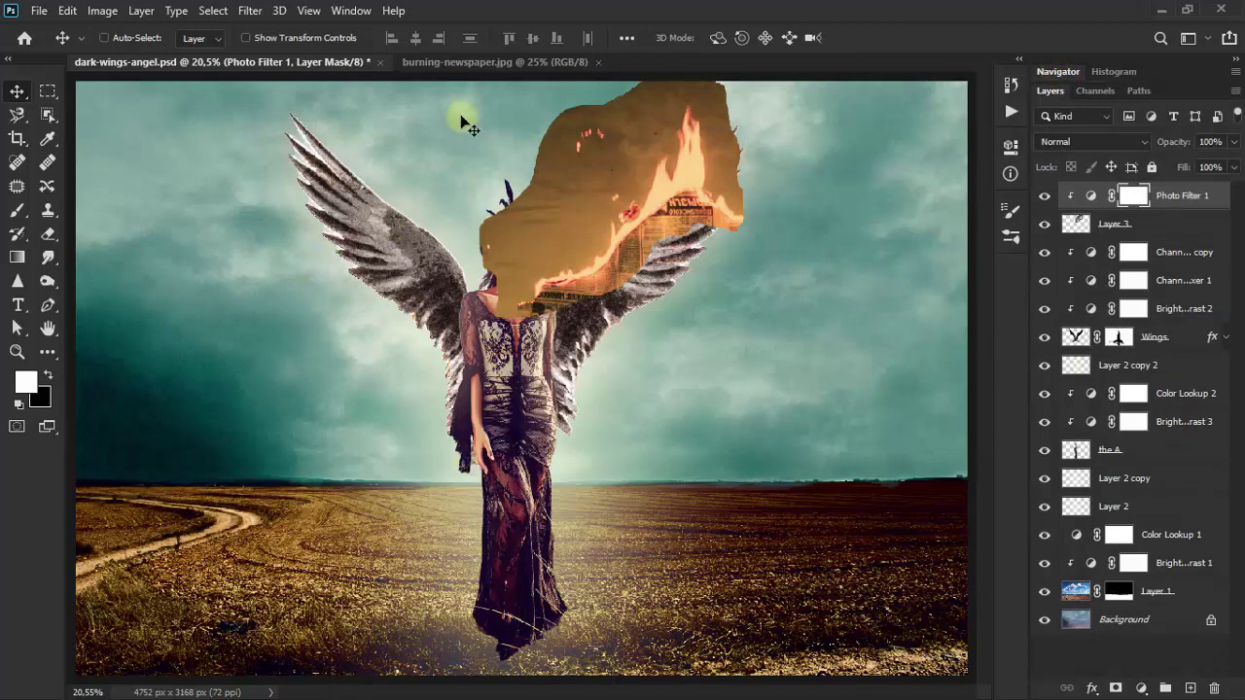
- Lasso the newspaper's left flames and drag them into the angel document as Layer 4
{"action": "left_click", "coordinate": [491, 62]}
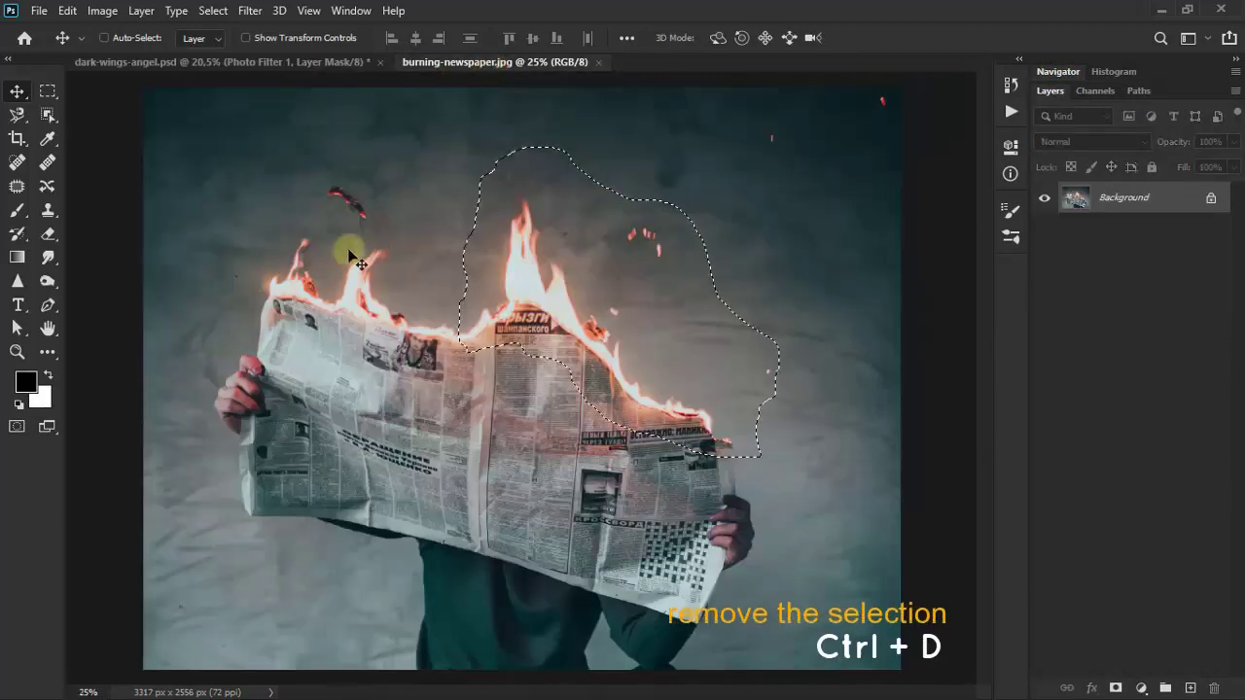
{"action": "key", "text": "ctrl+d"}
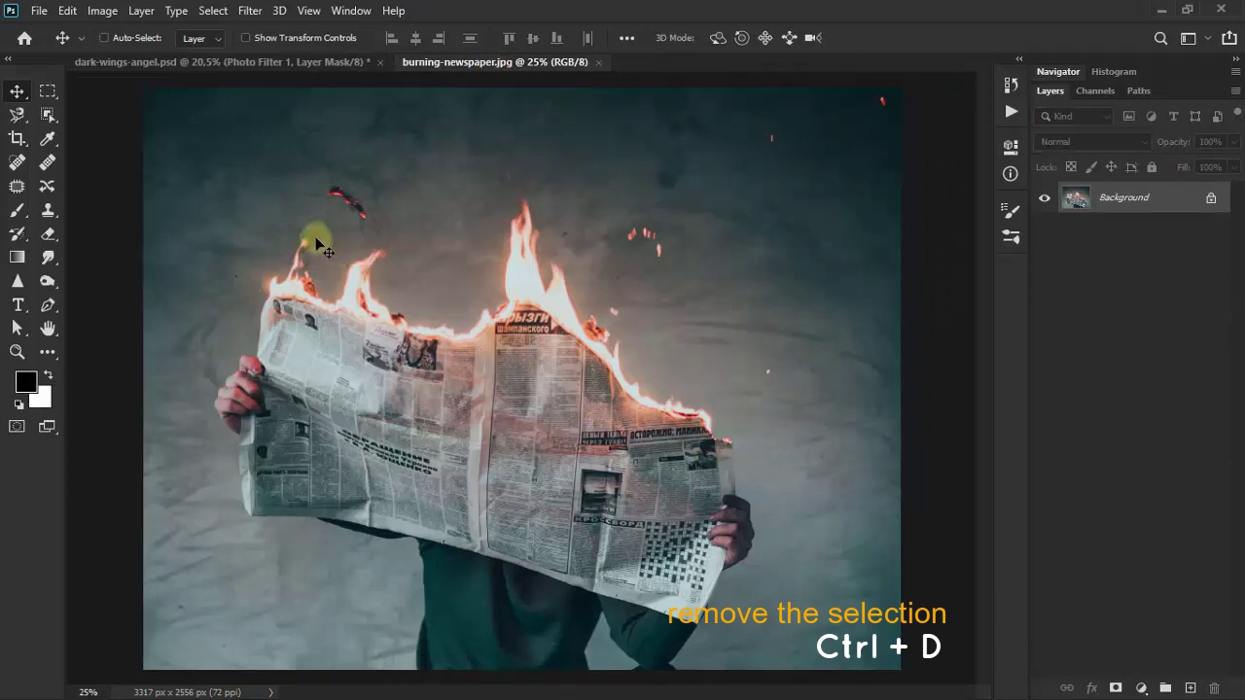
{"action": "left_click", "coordinate": [17, 187]}
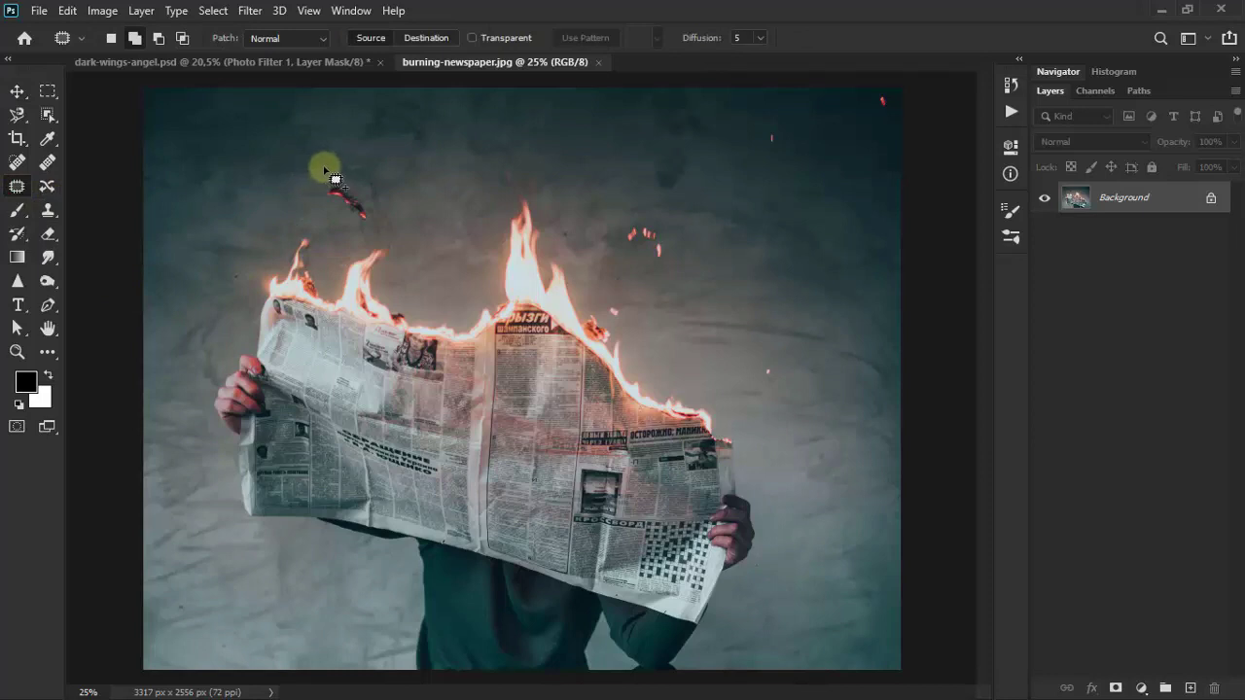
{"action": "left_click_drag", "start_coordinate": [324, 164], "coordinate": [457, 226]}
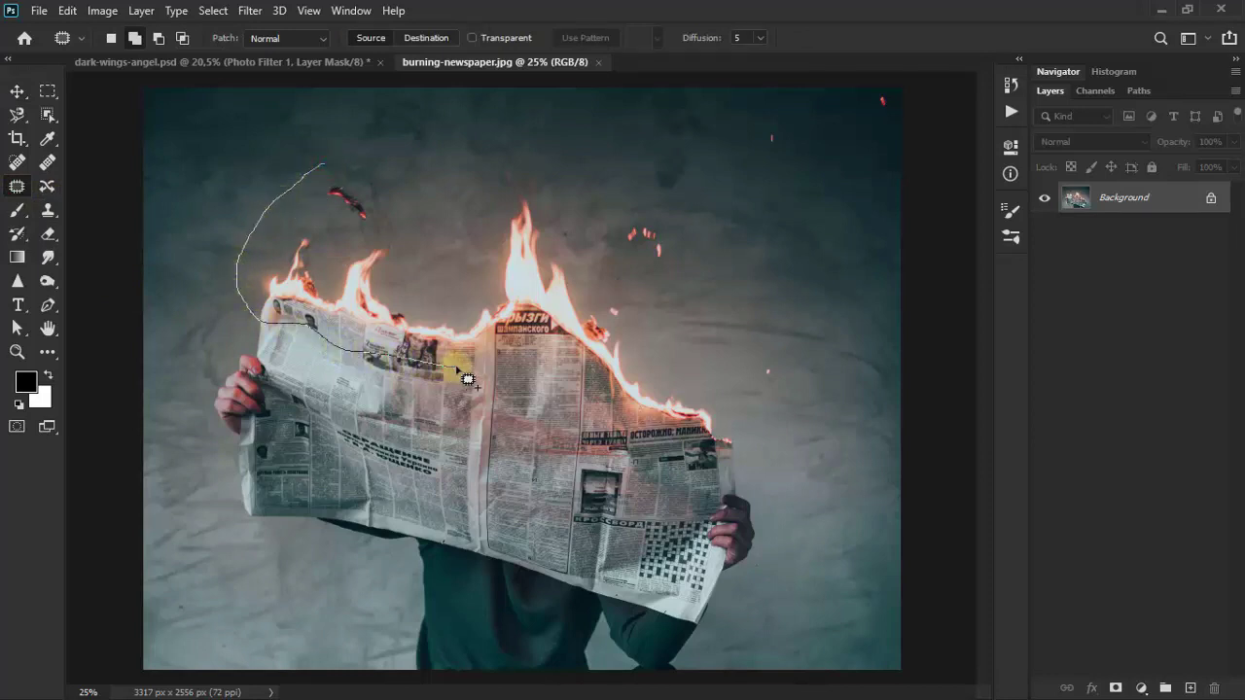
{"action": "left_click_drag", "start_coordinate": [465, 233], "coordinate": [321, 160]}
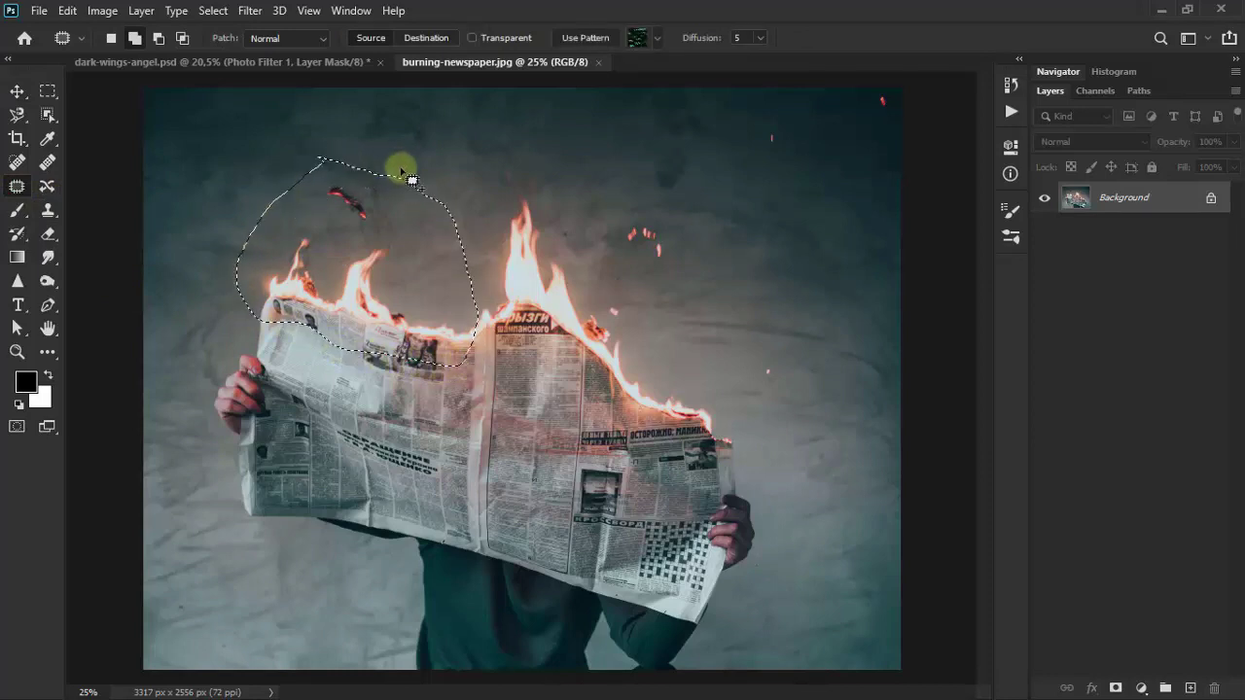
{"action": "left_click", "coordinate": [19, 91]}
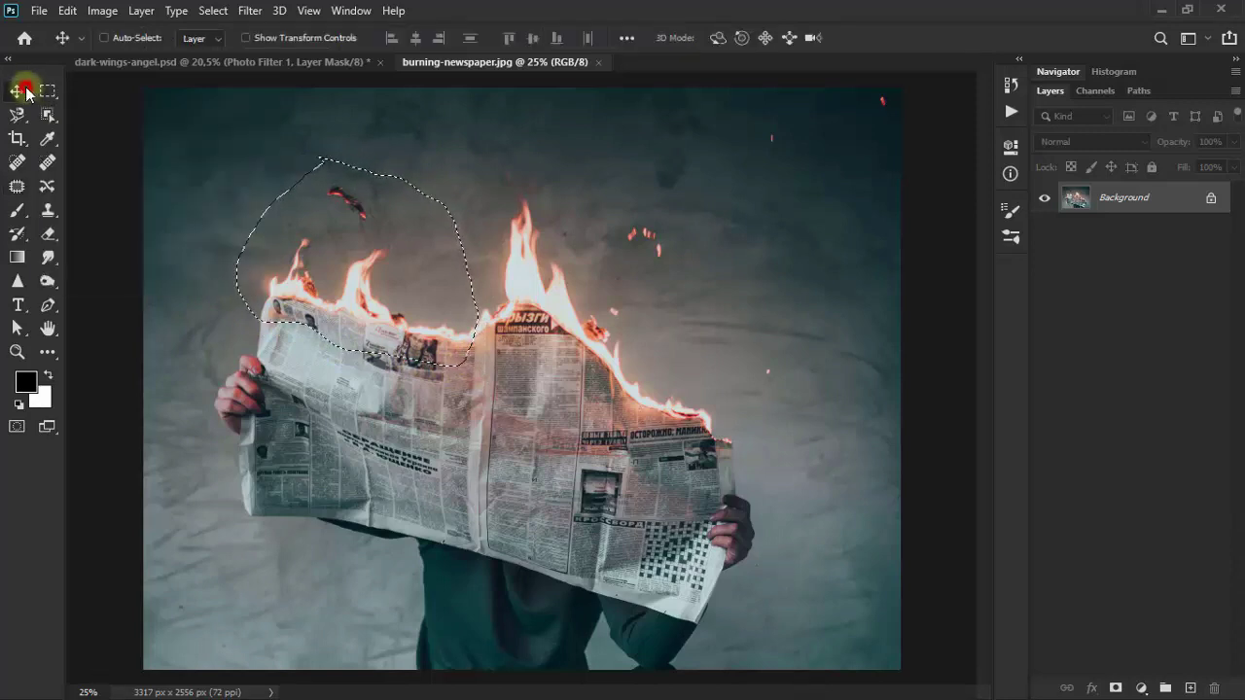
{"action": "mouse_move", "coordinate": [390, 286]}
{"action": "left_mouse_down"}
{"action": "mouse_move", "coordinate": [285, 73]}
{"action": "mouse_move", "coordinate": [407, 225]}
{"action": "left_mouse_up"}
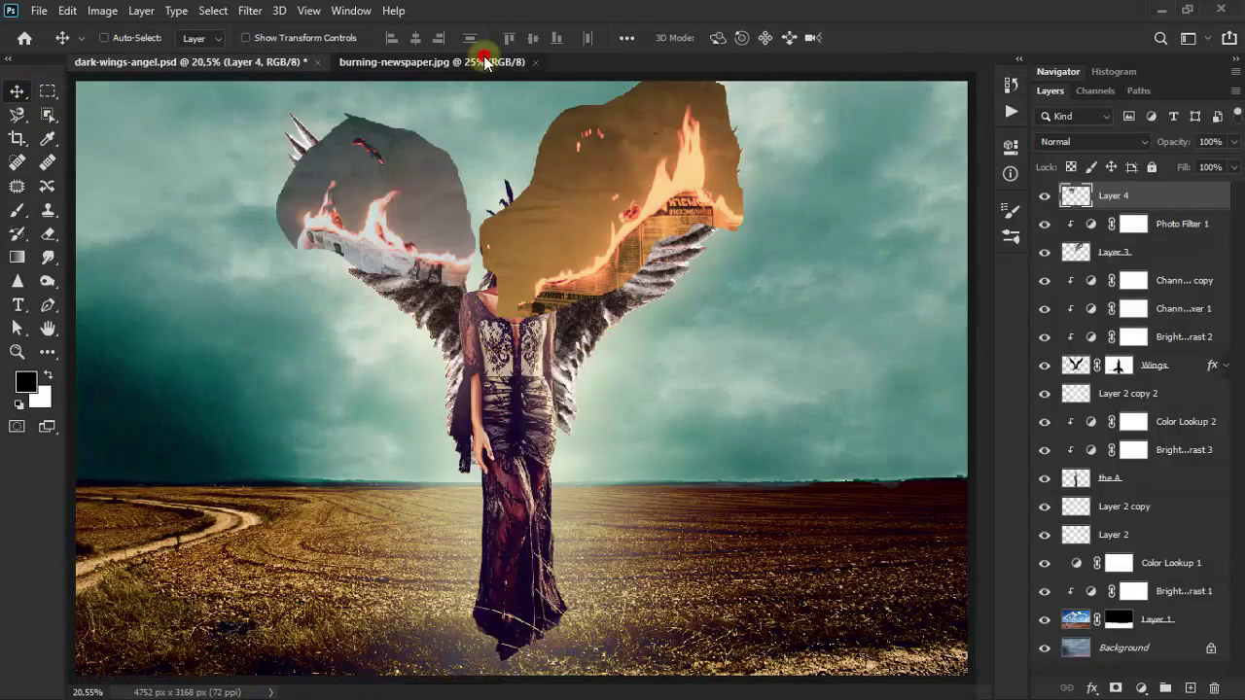
- Close burning-newspaper.jpg and set Layer 4's blend mode to Hard Light
{"action": "left_click", "coordinate": [525, 62]}
{"action": "left_click", "coordinate": [534, 61]}
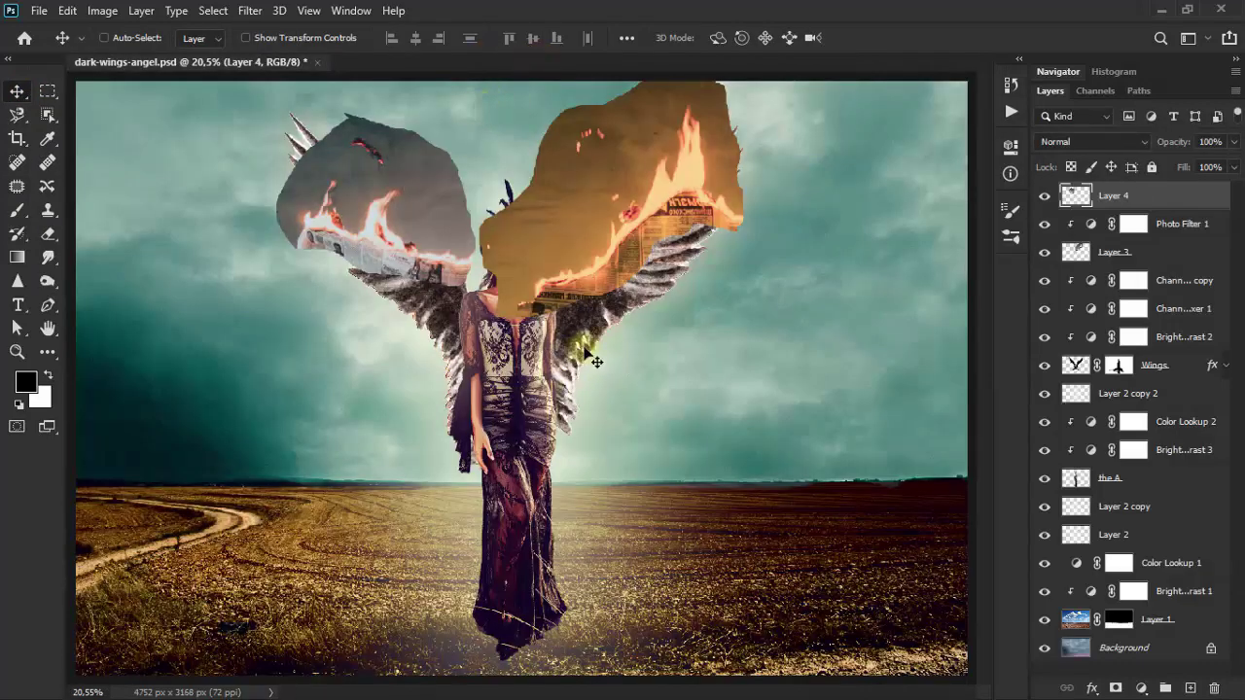
{"action": "left_click", "coordinate": [1077, 143]}
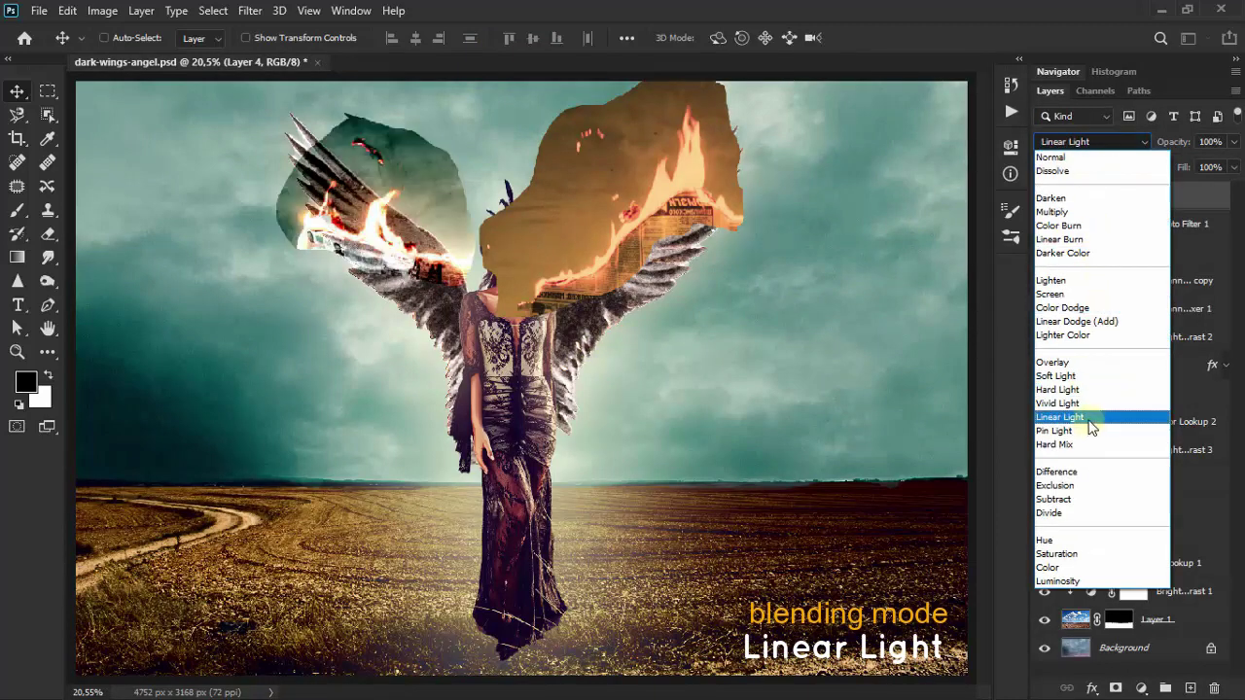
{"action": "left_click", "coordinate": [1110, 390]}
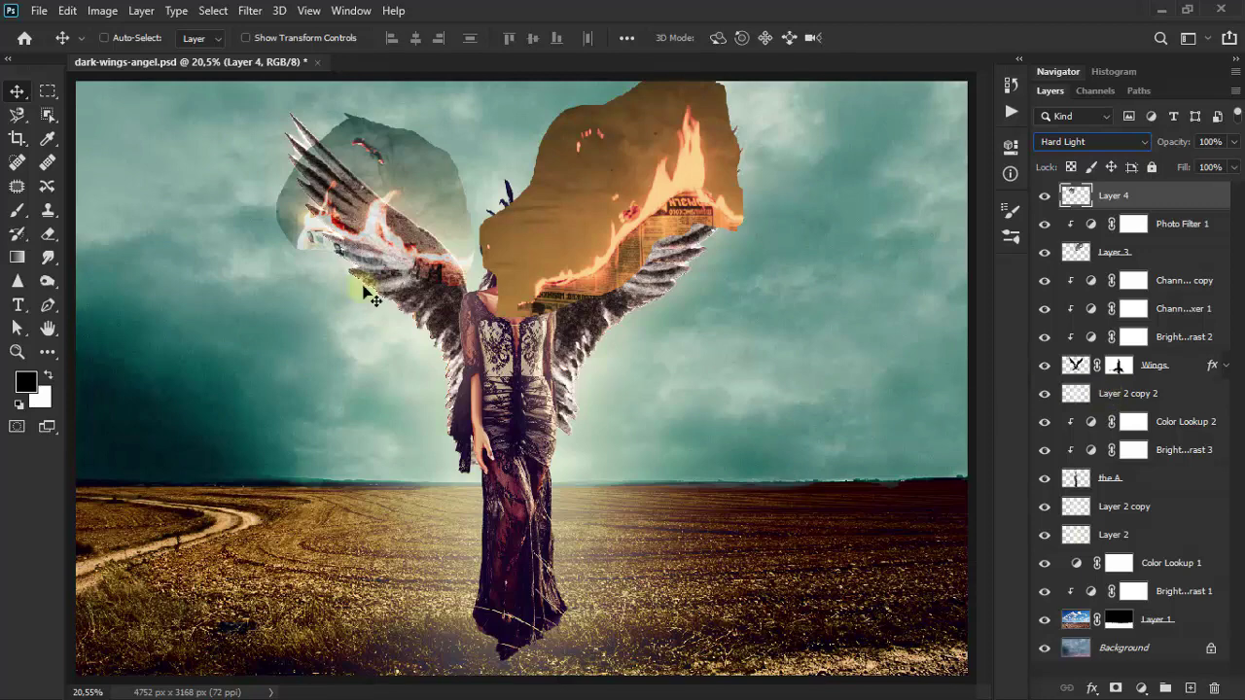
- Rotate Layer 4 about 29° at 111.58% scale along the left wing
{"action": "key", "text": "ctrl+t"}
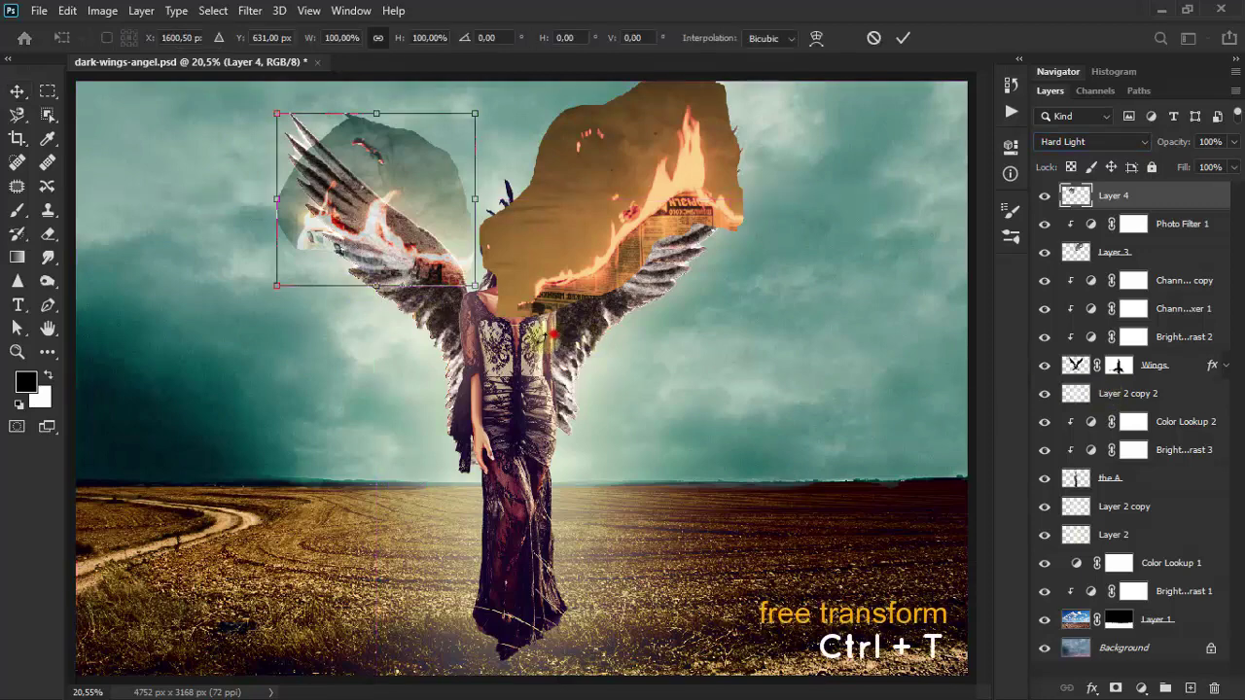
{"action": "left_click_drag", "start_coordinate": [273, 292], "coordinate": [321, 321]}
{"action": "mouse_move", "coordinate": [428, 224]}
{"action": "left_mouse_down"}
{"action": "mouse_move", "coordinate": [413, 214]}
{"action": "mouse_move", "coordinate": [469, 301]}
{"action": "mouse_move", "coordinate": [461, 306]}
{"action": "left_mouse_up"}
{"action": "left_click_drag", "start_coordinate": [428, 216], "coordinate": [438, 230]}
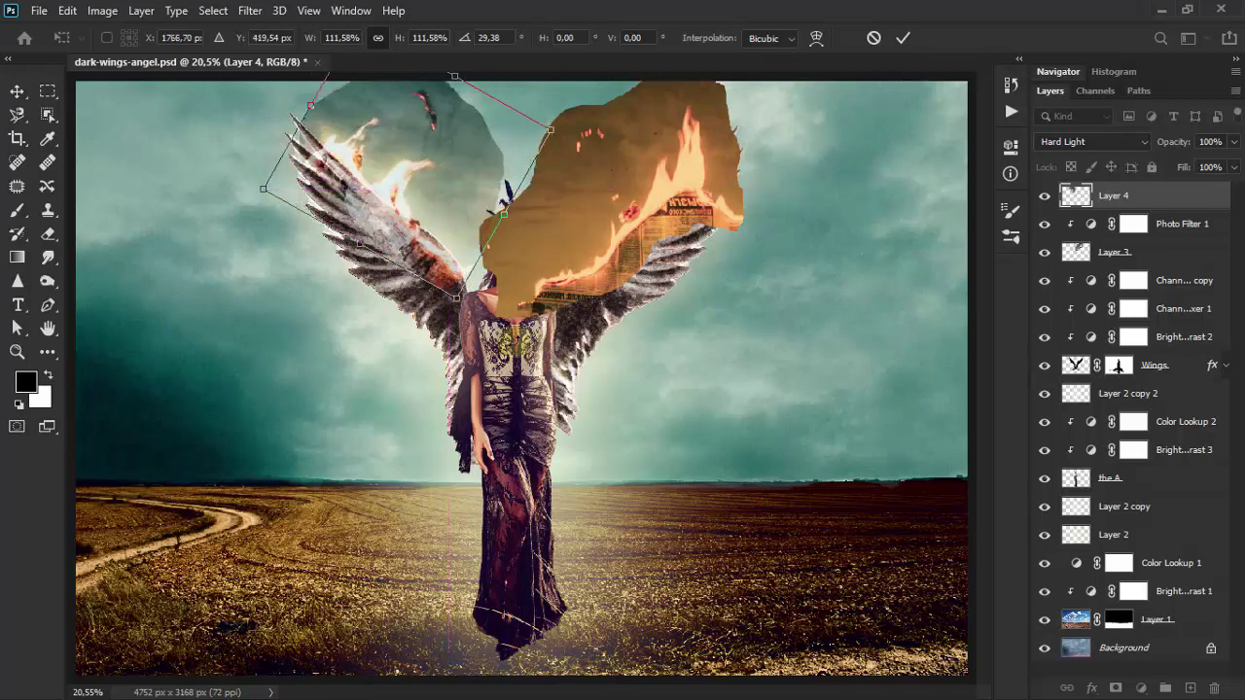
{"action": "left_click", "coordinate": [18, 90]}
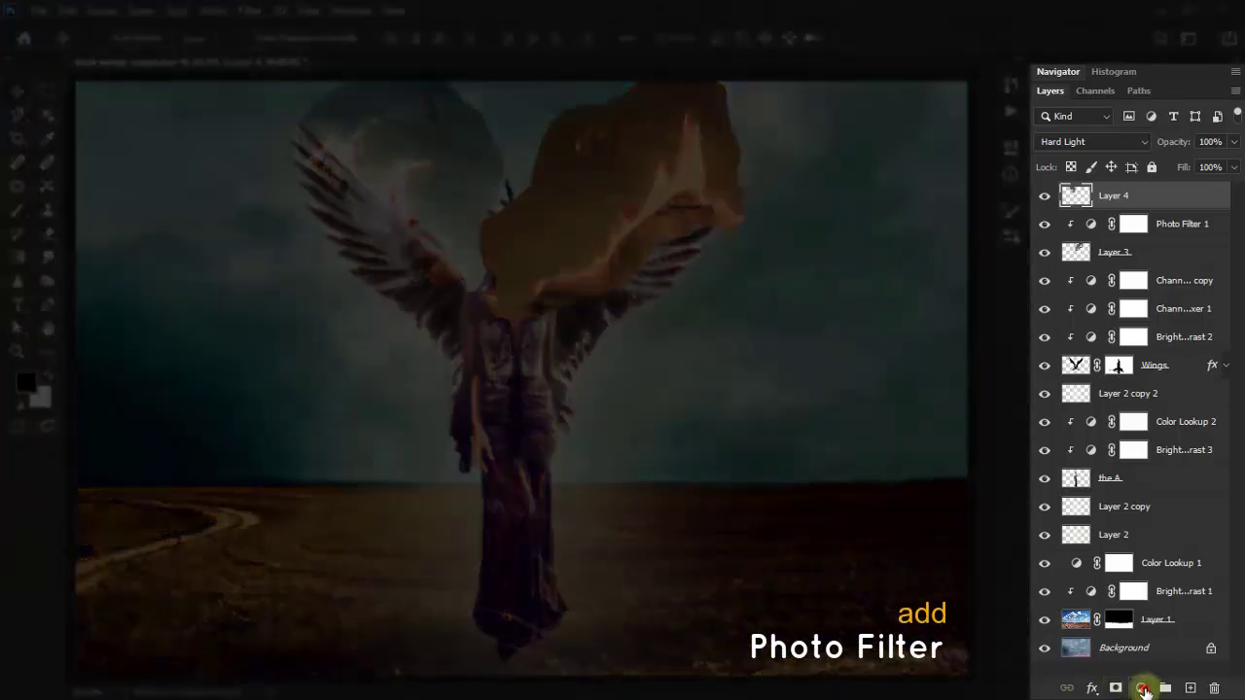
- Clip a second Warming Filter (85) photo filter at 100% density to Layer 4
{"action": "left_click", "coordinate": [1142, 688]}
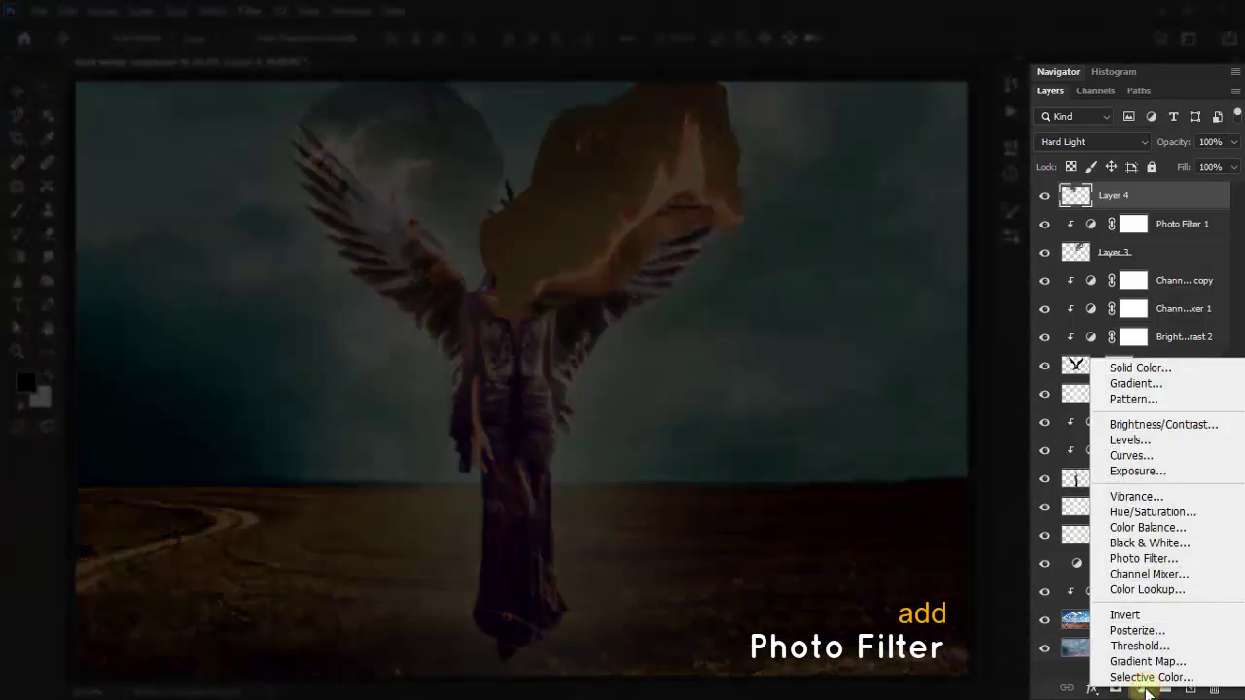
{"action": "left_click", "coordinate": [1180, 557]}
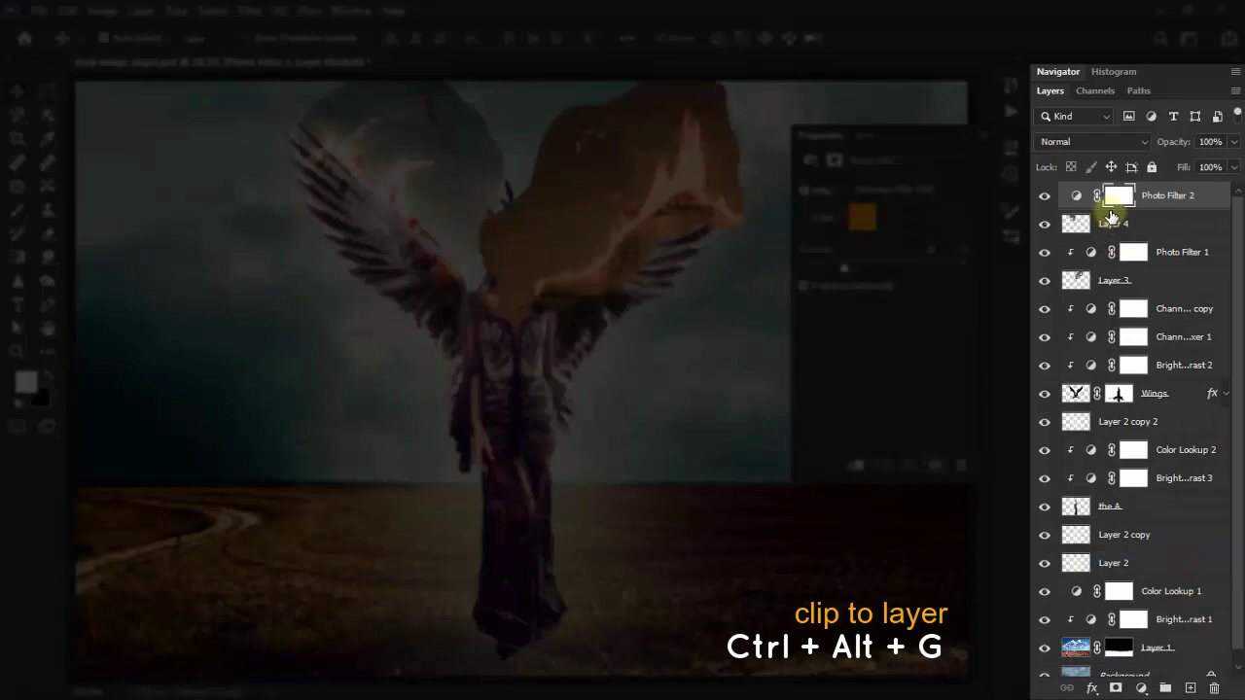
{"action": "key", "text": "ctrl+alt+g"}
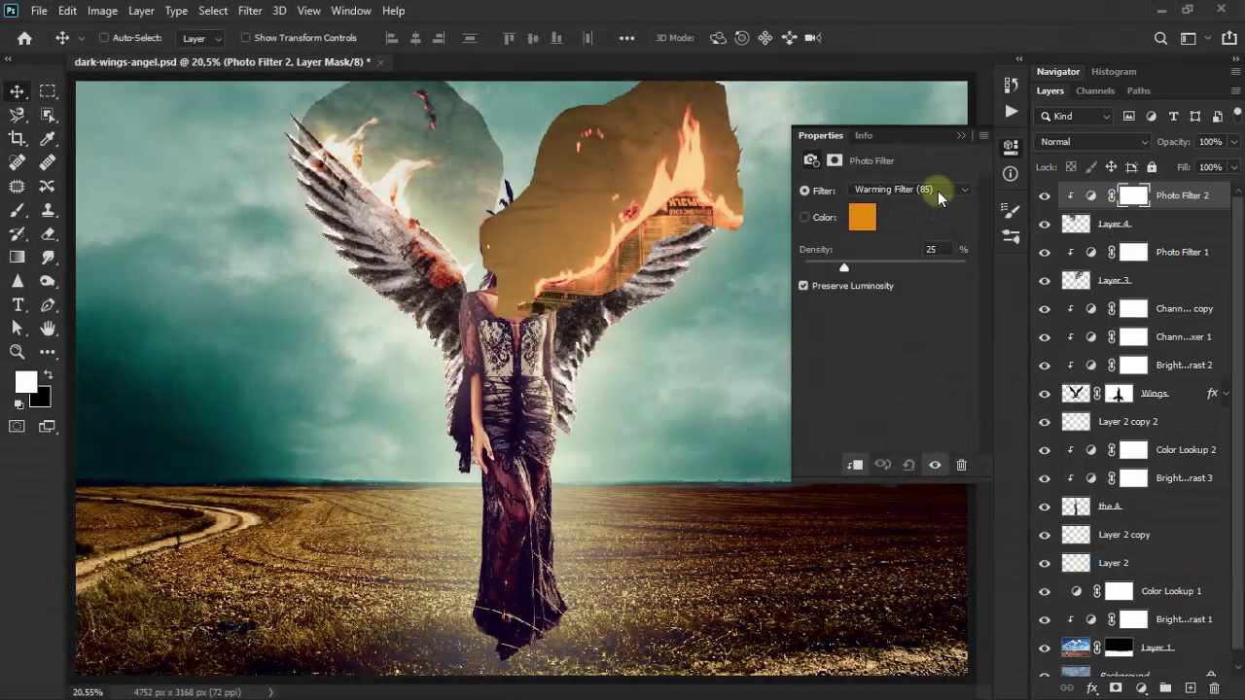
{"action": "left_click", "coordinate": [938, 191]}
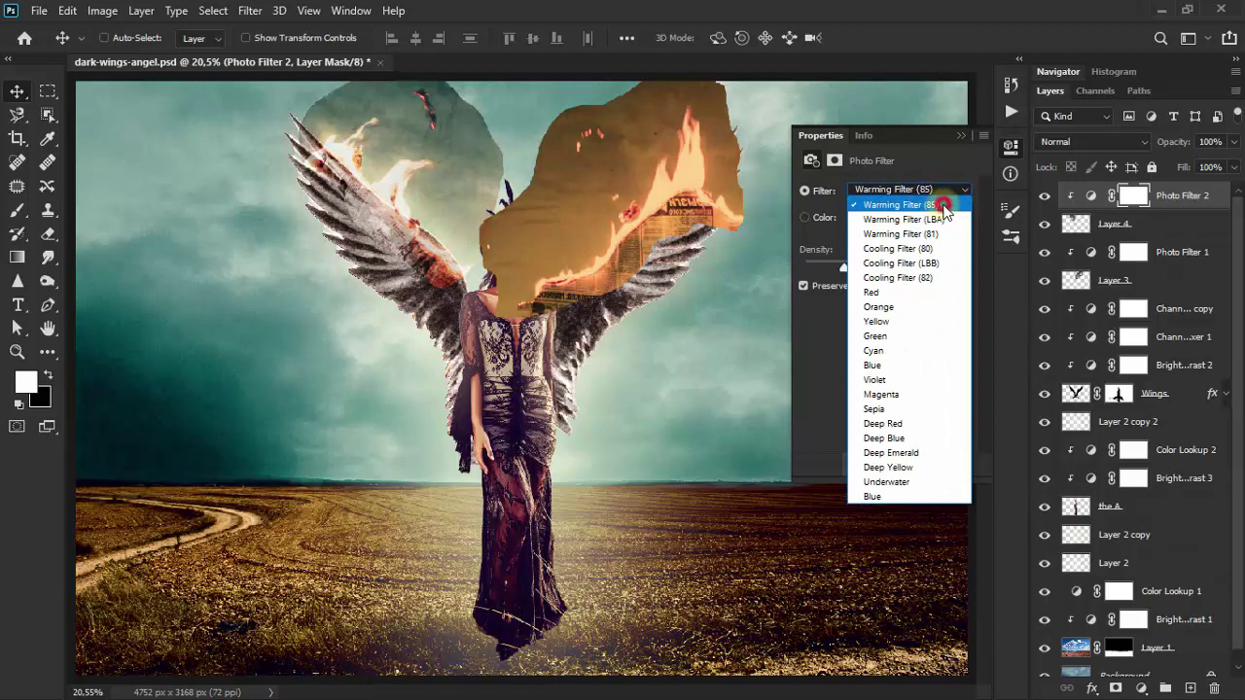
{"action": "left_click", "coordinate": [943, 207]}
{"action": "left_click_drag", "start_coordinate": [847, 271], "coordinate": [1012, 279]}
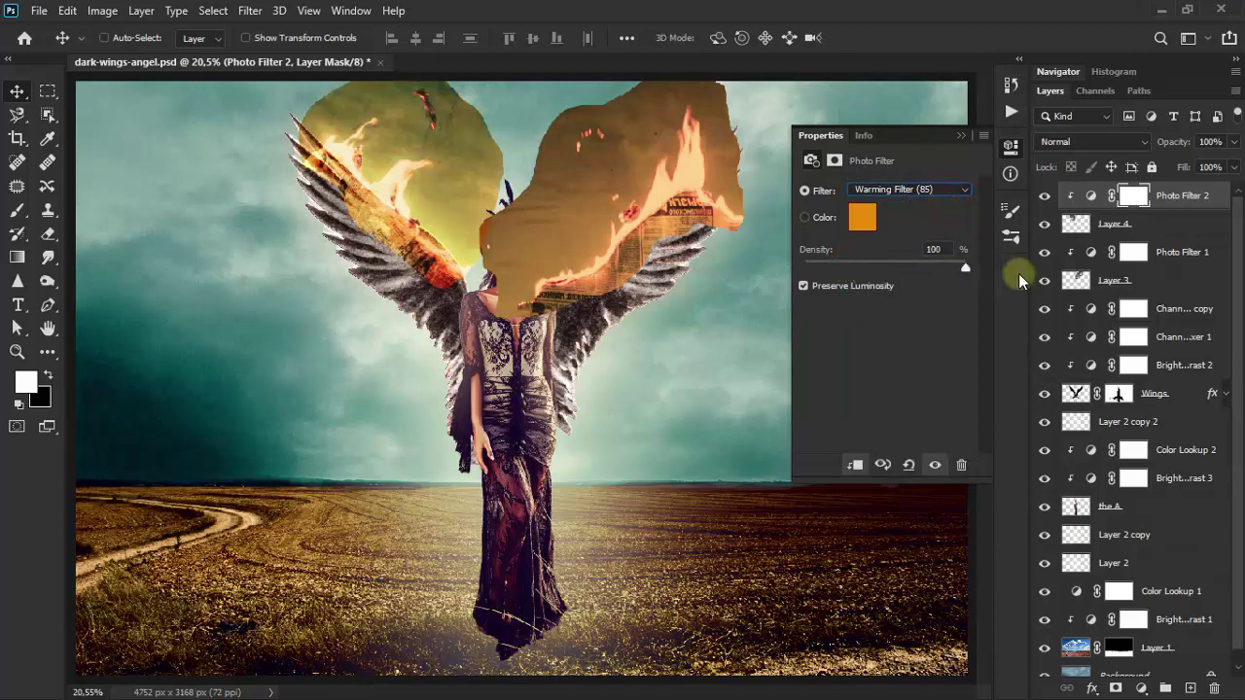
{"action": "left_click", "coordinate": [961, 138]}
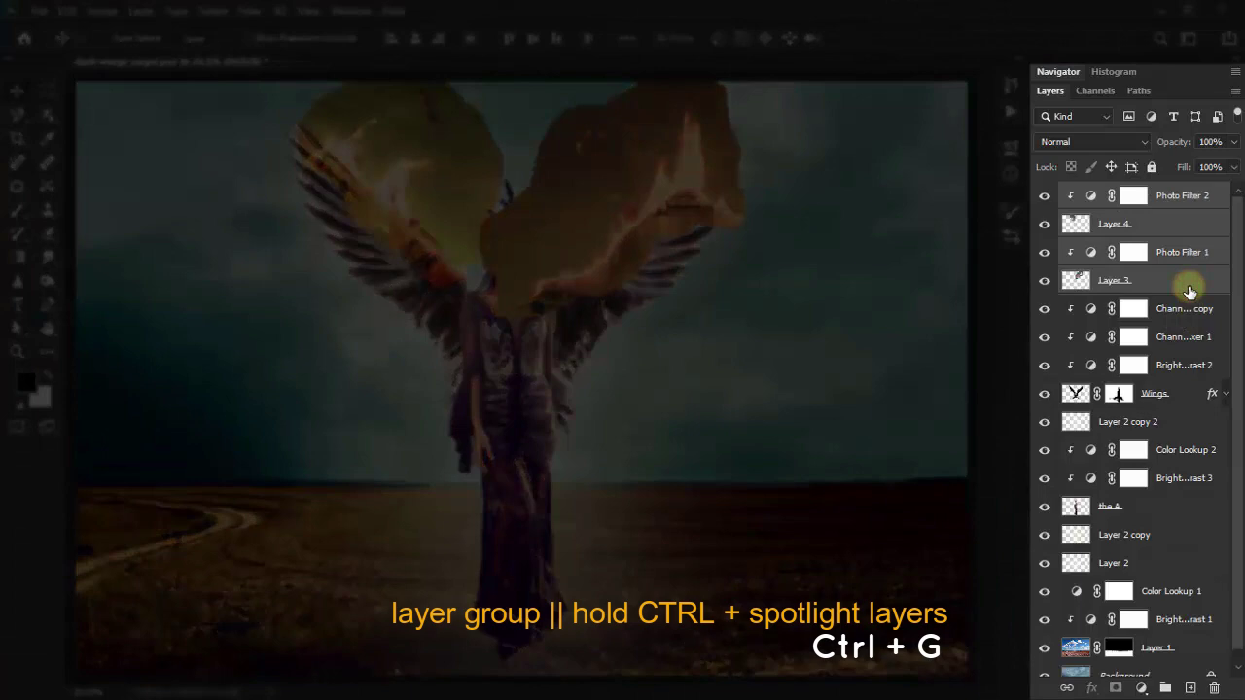
- Group the flame and filter layers as 'fire', set Screen blending, and add a mask
{"action": "key", "text": "ctrl+g"}
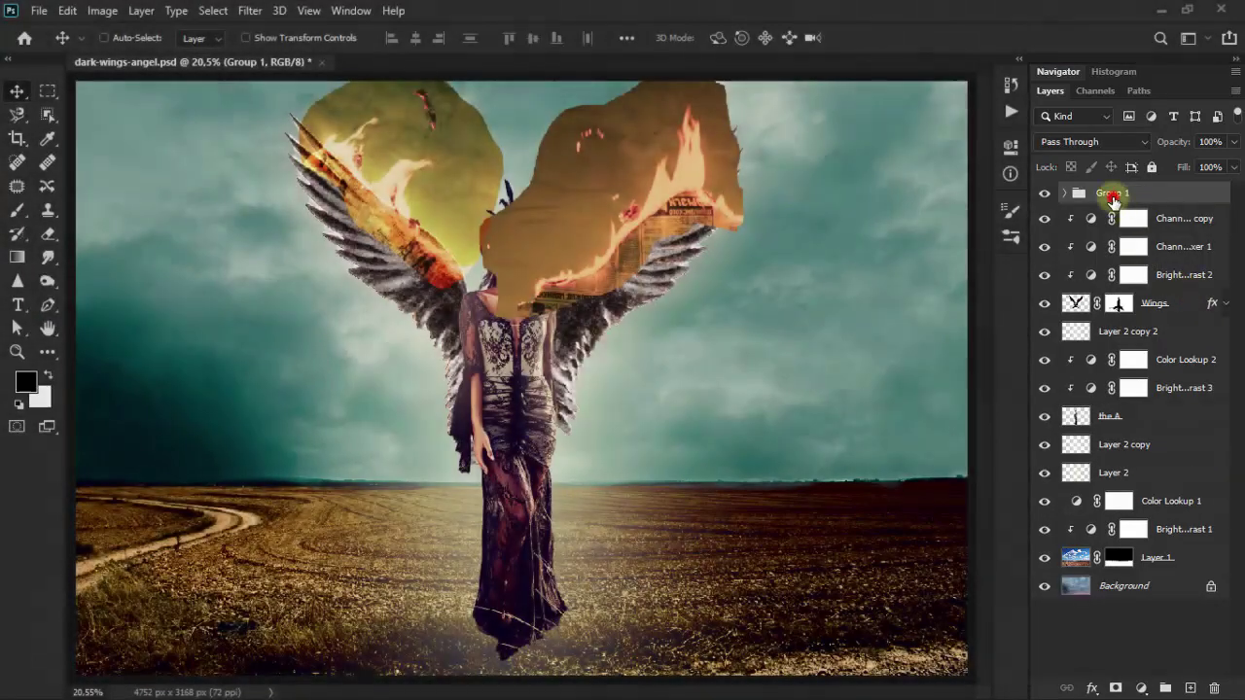
{"action": "double_click", "coordinate": [1112, 194]}
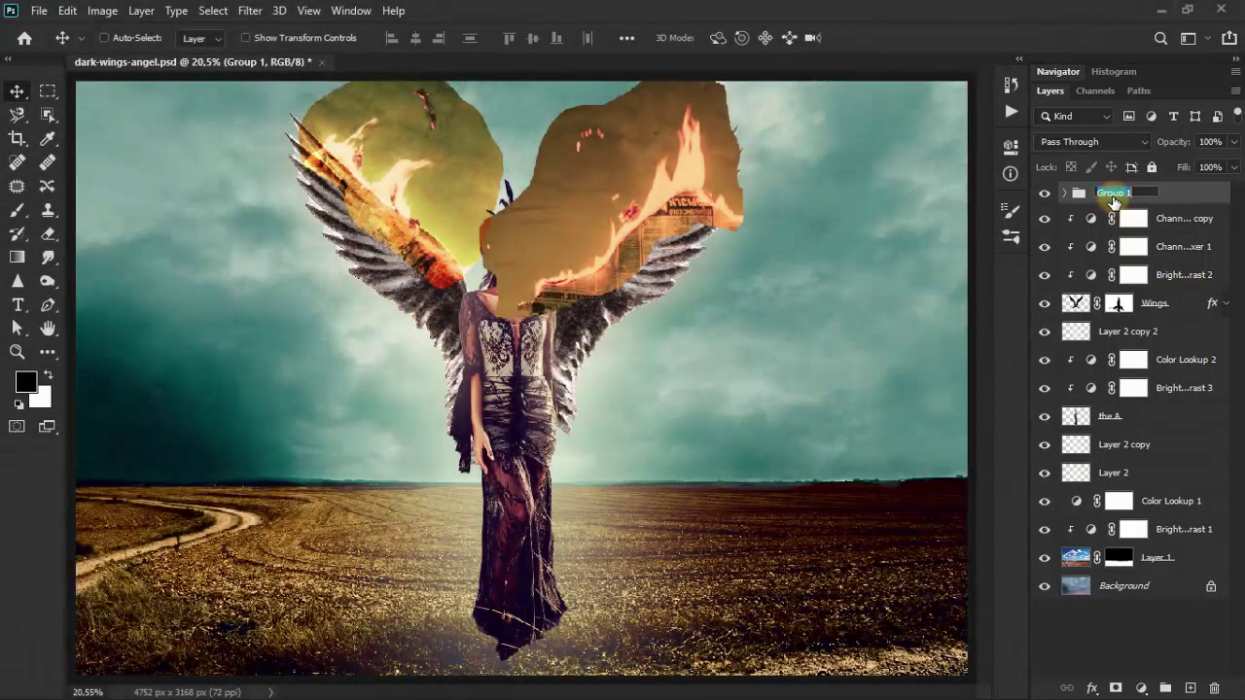
{"action": "type", "text": "Fire"}
{"action": "left_click", "coordinate": [1184, 201]}
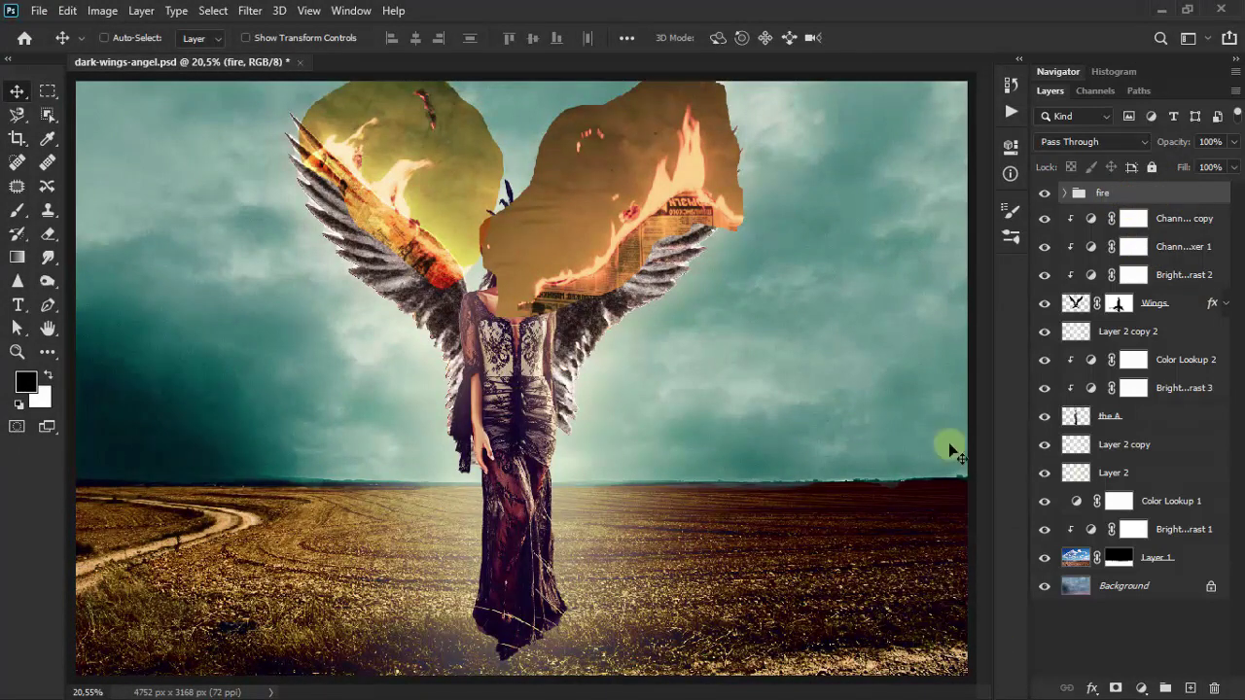
{"action": "left_click", "coordinate": [1057, 144]}
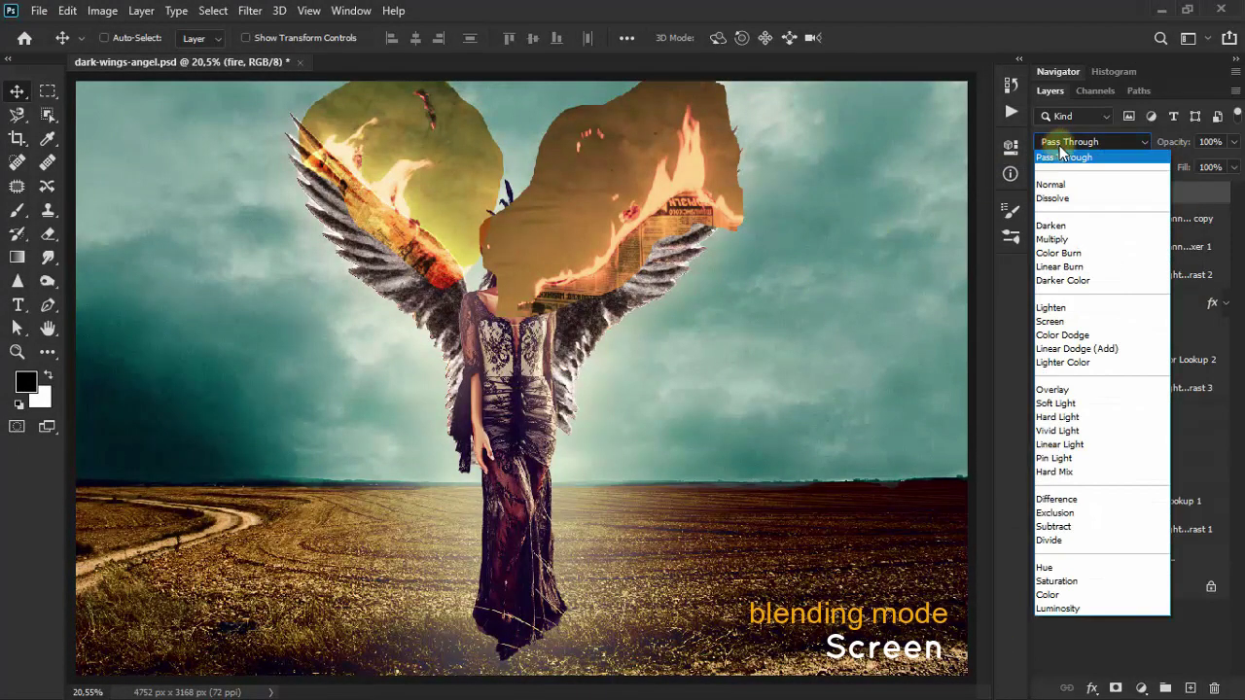
{"action": "left_click", "coordinate": [1076, 322]}
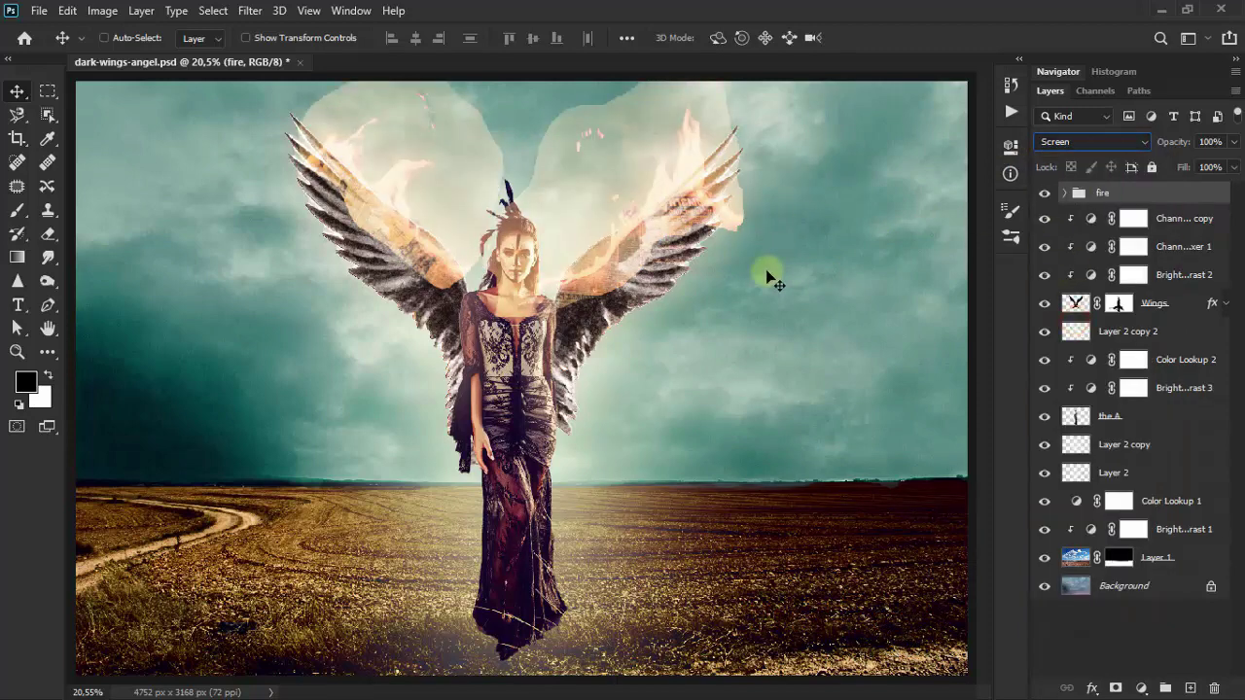
{"action": "left_click", "coordinate": [1117, 689]}
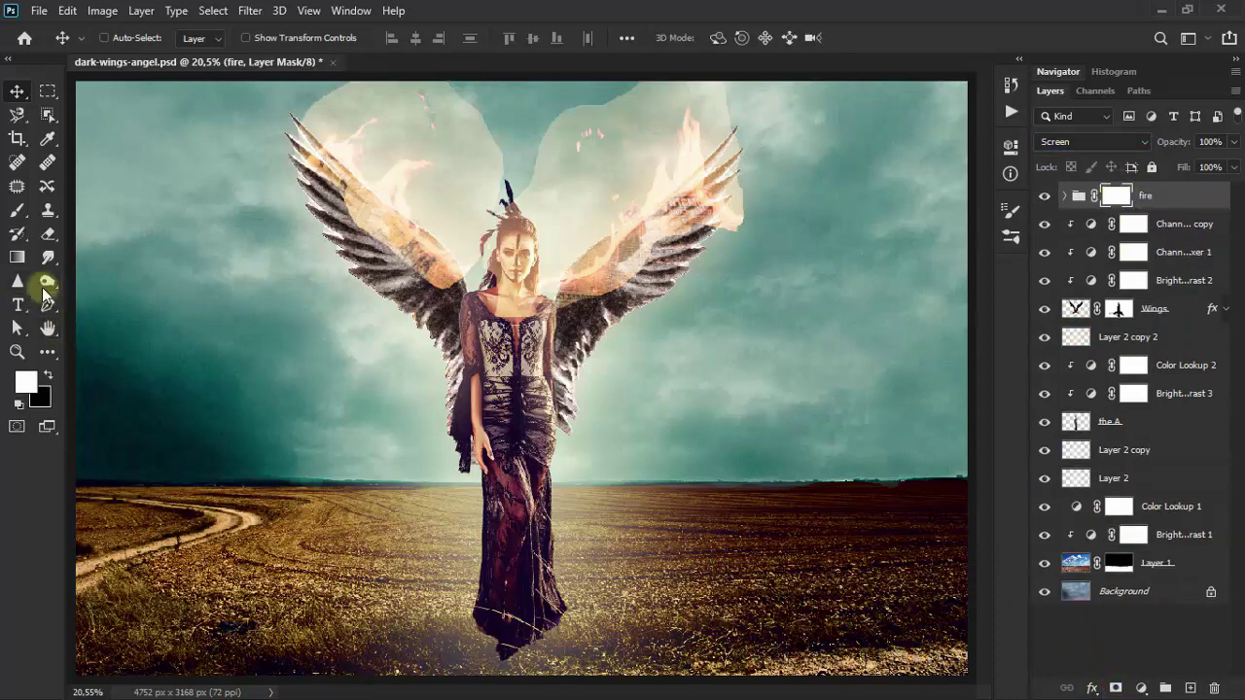
- Erase the fire mask at 22% opacity over the figure, shrinking the eraser to 125
{"action": "left_click", "coordinate": [47, 233]}
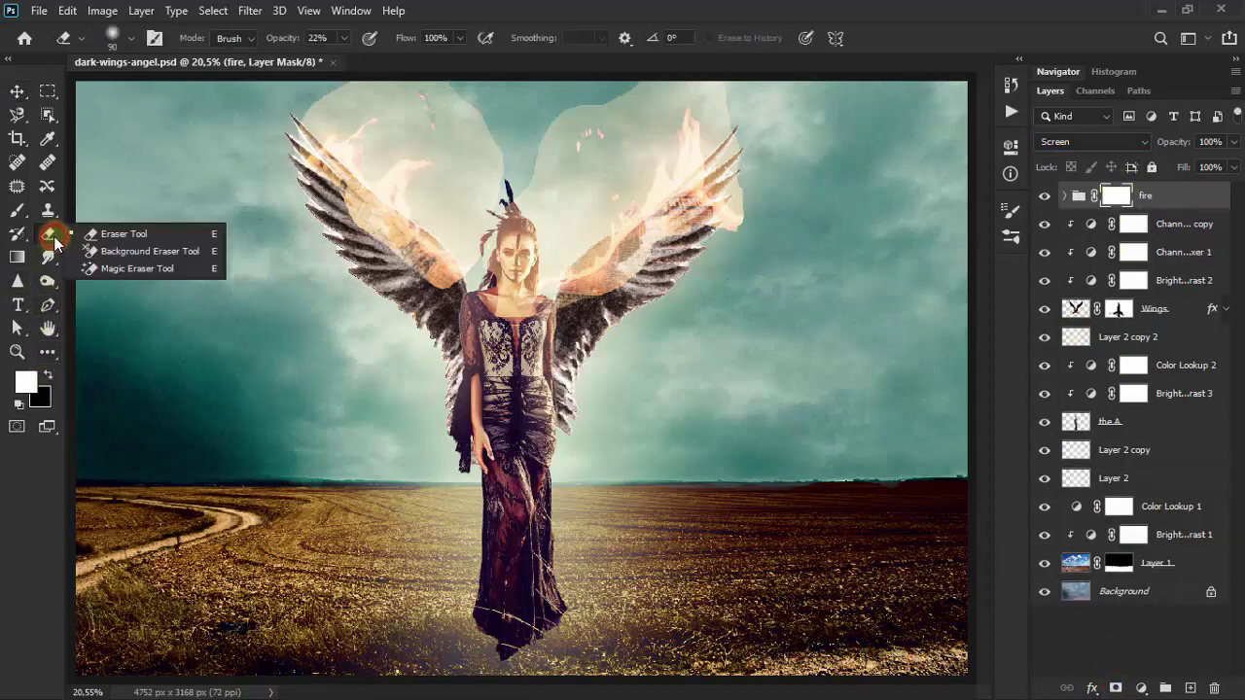
{"action": "left_click", "coordinate": [107, 234]}
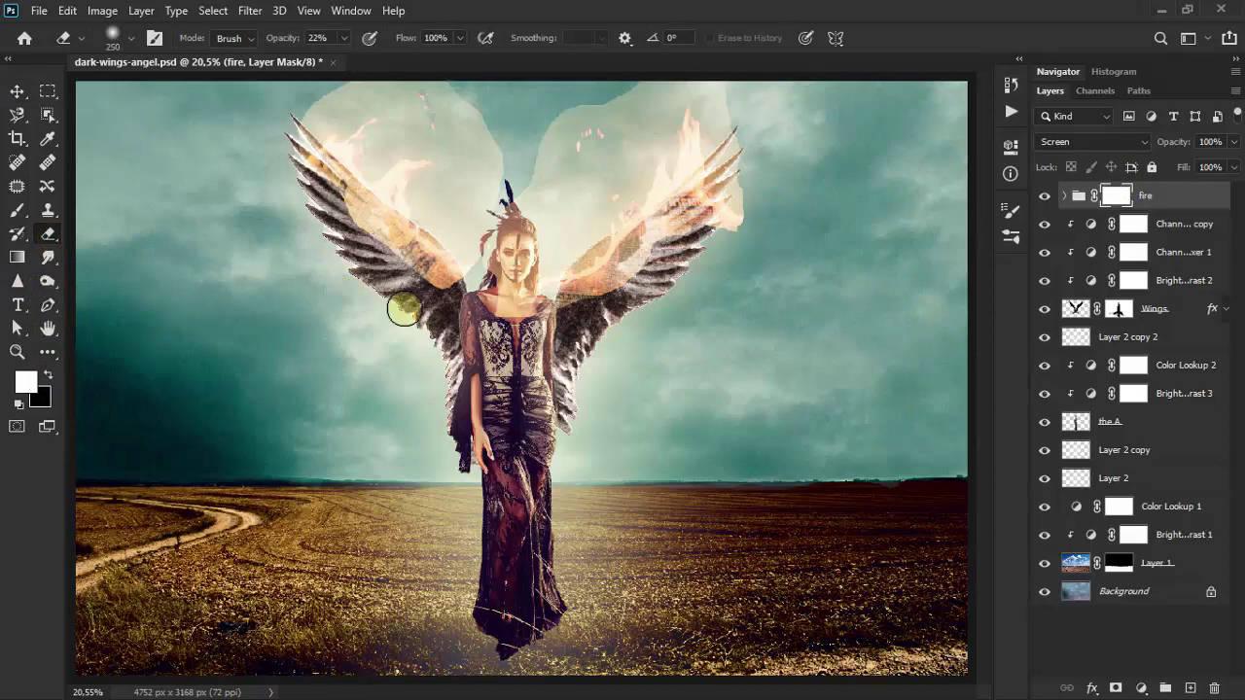
{"action": "mouse_move", "coordinate": [442, 305]}
{"action": "left_mouse_down"}
{"action": "mouse_move", "coordinate": [360, 233]}
{"action": "mouse_move", "coordinate": [341, 100]}
{"action": "mouse_move", "coordinate": [300, 106]}
{"action": "mouse_move", "coordinate": [438, 282]}
{"action": "mouse_move", "coordinate": [463, 279]}
{"action": "mouse_move", "coordinate": [473, 120]}
{"action": "mouse_move", "coordinate": [486, 181]}
{"action": "mouse_move", "coordinate": [440, 77]}
{"action": "mouse_move", "coordinate": [490, 133]}
{"action": "mouse_move", "coordinate": [409, 244]}
{"action": "mouse_move", "coordinate": [334, 189]}
{"action": "mouse_move", "coordinate": [380, 264]}
{"action": "mouse_move", "coordinate": [500, 301]}
{"action": "mouse_move", "coordinate": [506, 191]}
{"action": "mouse_move", "coordinate": [574, 289]}
{"action": "mouse_move", "coordinate": [723, 194]}
{"action": "mouse_move", "coordinate": [734, 150]}
{"action": "mouse_move", "coordinate": [564, 108]}
{"action": "mouse_move", "coordinate": [538, 172]}
{"action": "mouse_move", "coordinate": [544, 117]}
{"action": "mouse_move", "coordinate": [628, 95]}
{"action": "mouse_move", "coordinate": [724, 223]}
{"action": "mouse_move", "coordinate": [728, 125]}
{"action": "mouse_move", "coordinate": [592, 103]}
{"action": "mouse_move", "coordinate": [663, 246]}
{"action": "mouse_move", "coordinate": [581, 289]}
{"action": "mouse_move", "coordinate": [675, 228]}
{"action": "mouse_move", "coordinate": [709, 184]}
{"action": "mouse_move", "coordinate": [499, 310]}
{"action": "left_mouse_up"}
{"action": "key", "text": "bracketleft"}
{"action": "key", "text": "bracketleft"}
{"action": "key", "text": "bracketleft"}
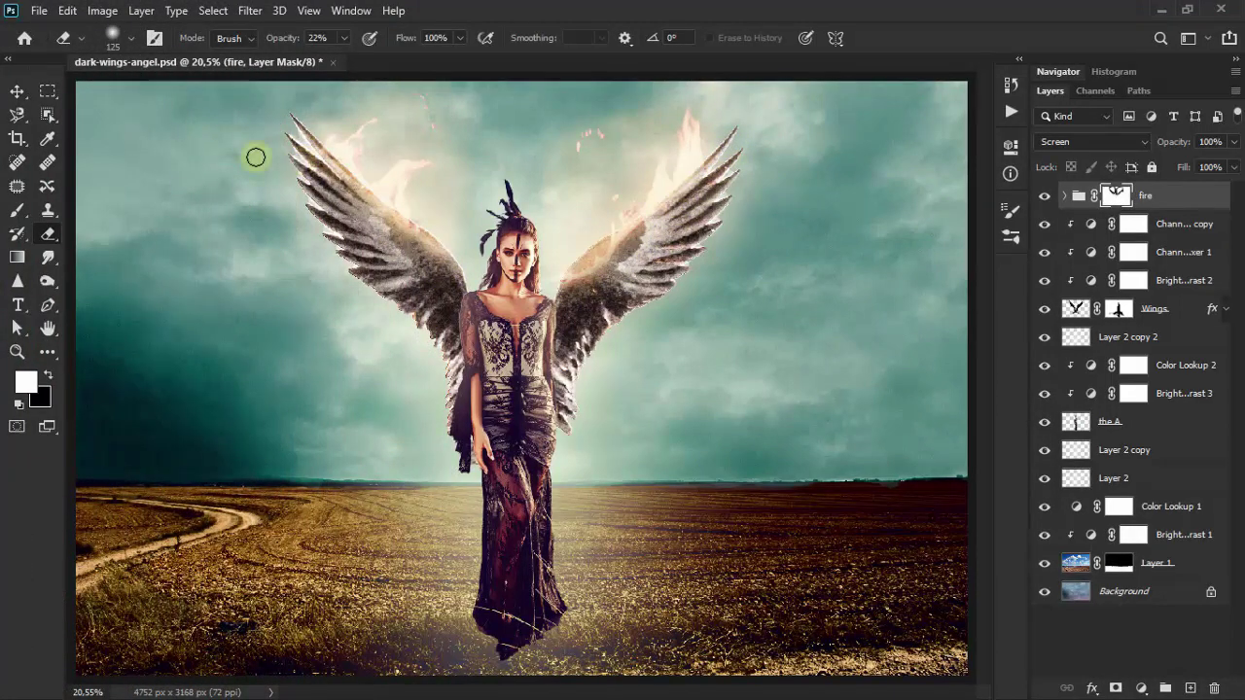
{"action": "left_click", "coordinate": [17, 91]}
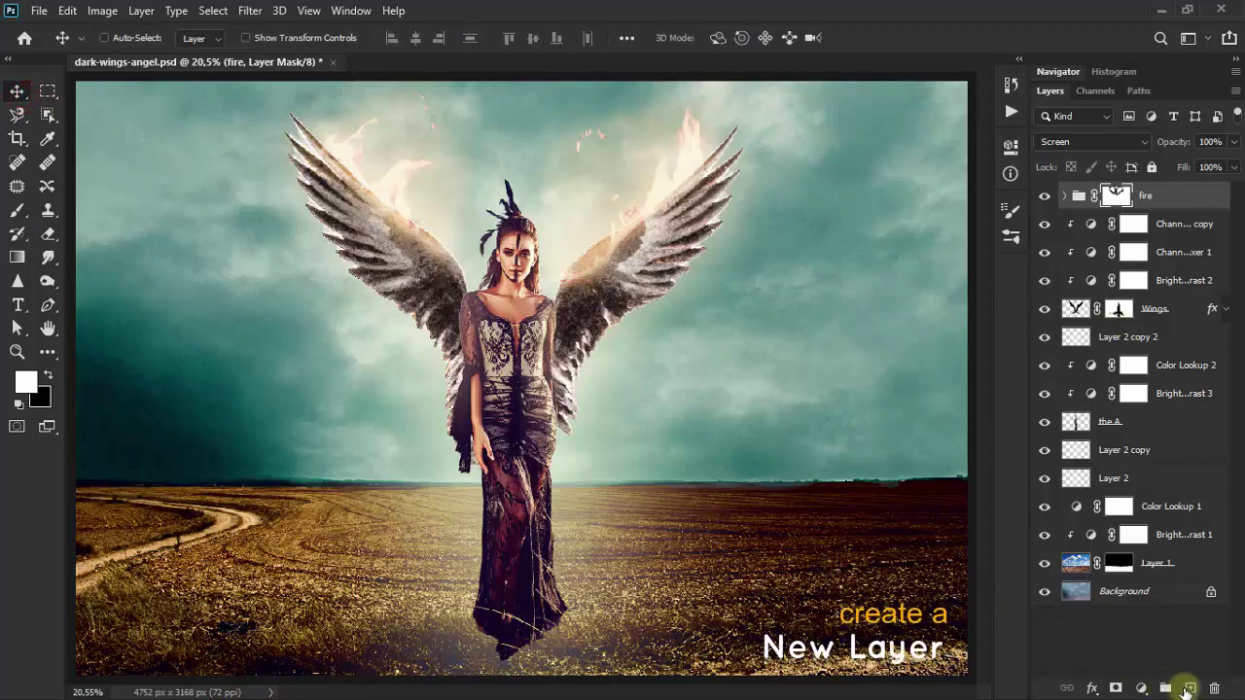
- Add an empty Layer 5 above the fire group and set the foreground colour to orange-red ff521d
{"action": "left_click", "coordinate": [1192, 689]}
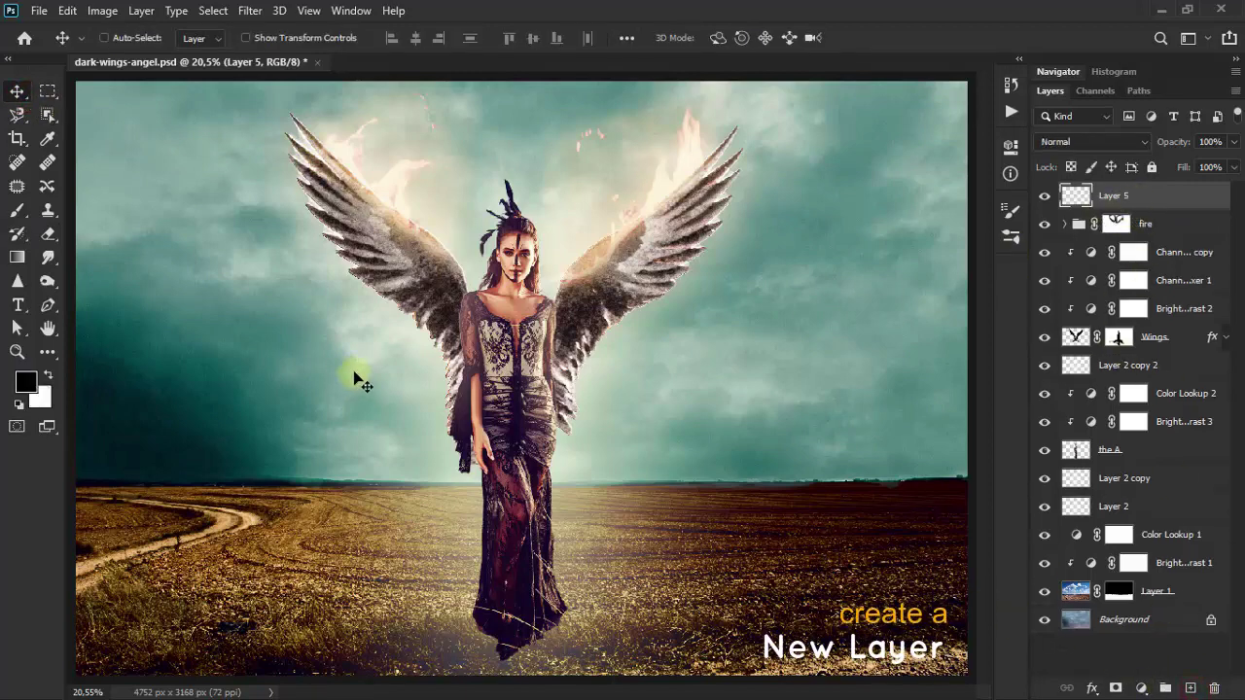
{"action": "key", "text": "x"}
{"action": "left_click", "coordinate": [26, 382]}
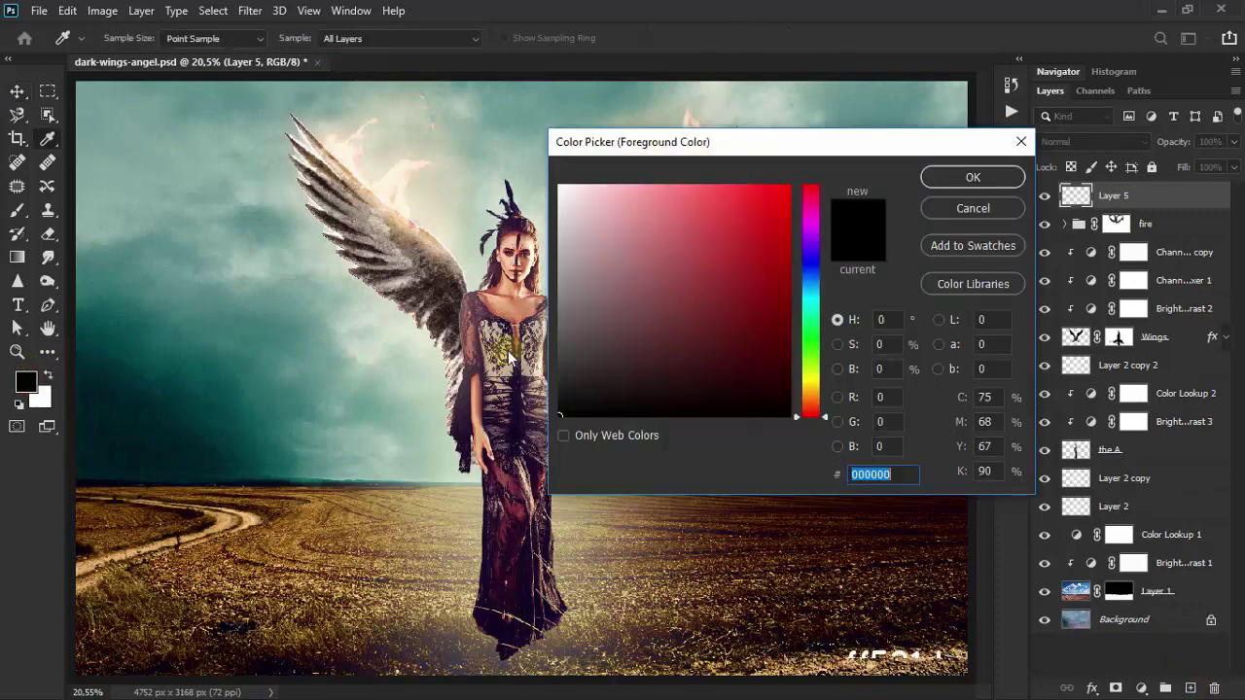
{"action": "type", "text": "ff521d"}
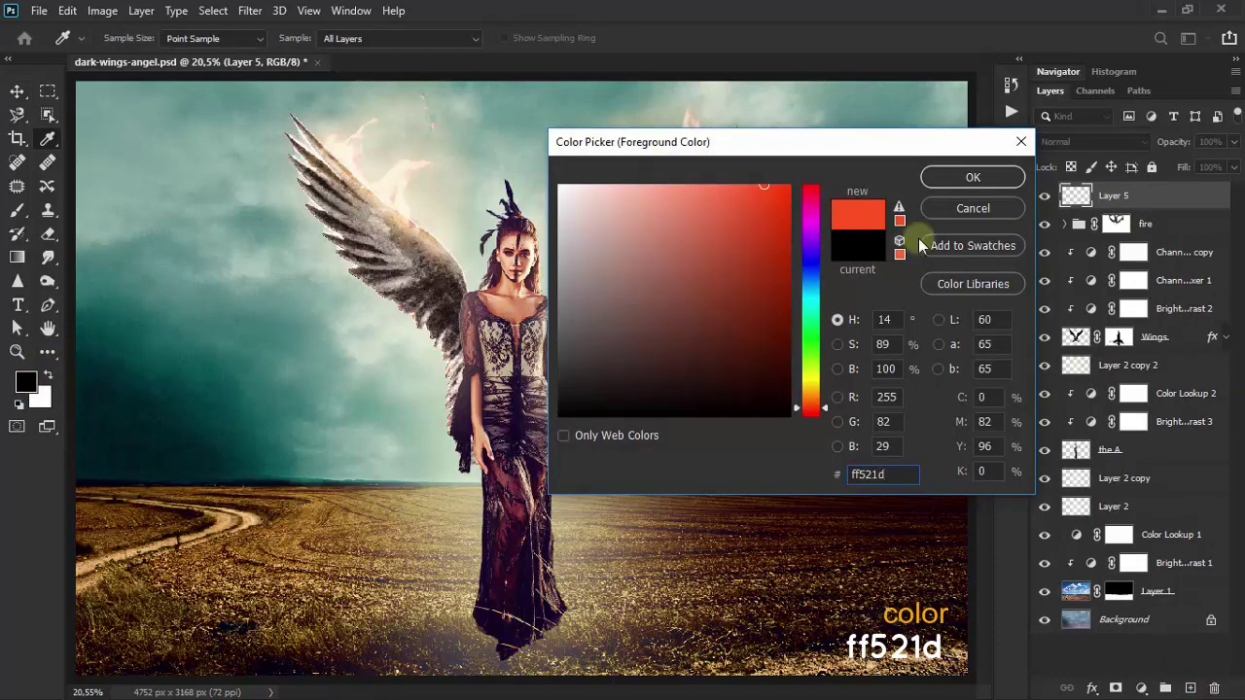
{"action": "left_click", "coordinate": [973, 177]}
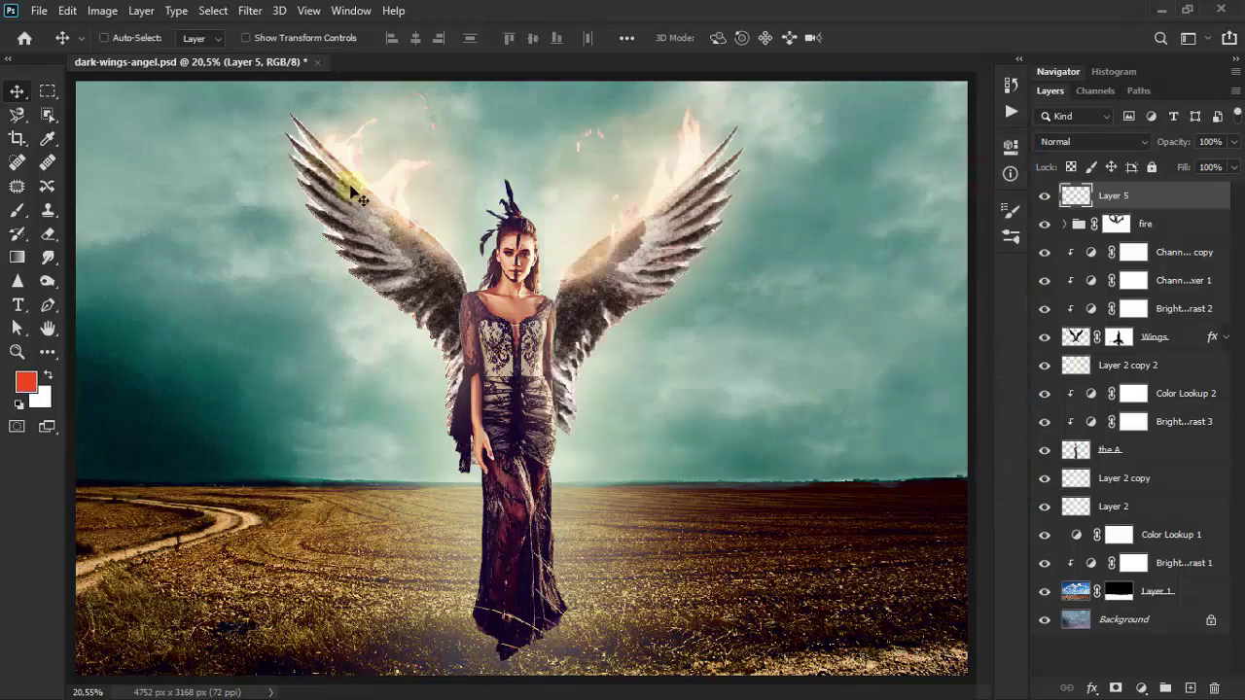
- Select the Brush Tool and show the Brush Settings panel
{"action": "left_click", "coordinate": [17, 210]}
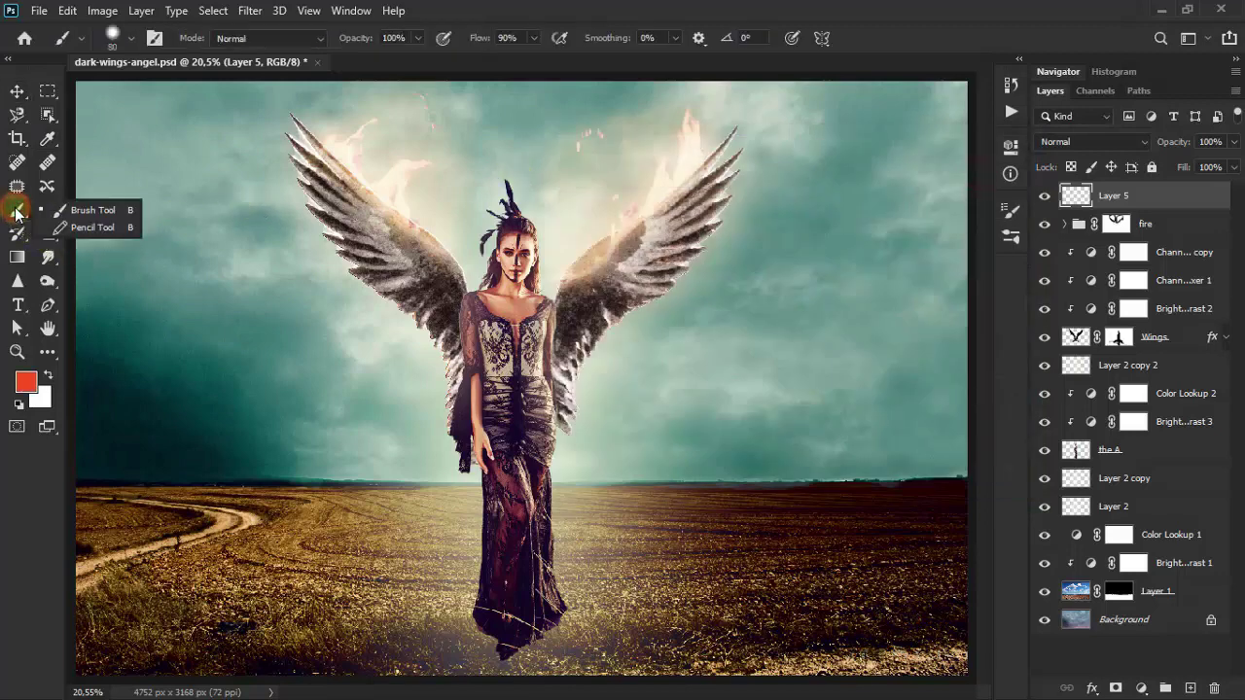
{"action": "left_click", "coordinate": [126, 212]}
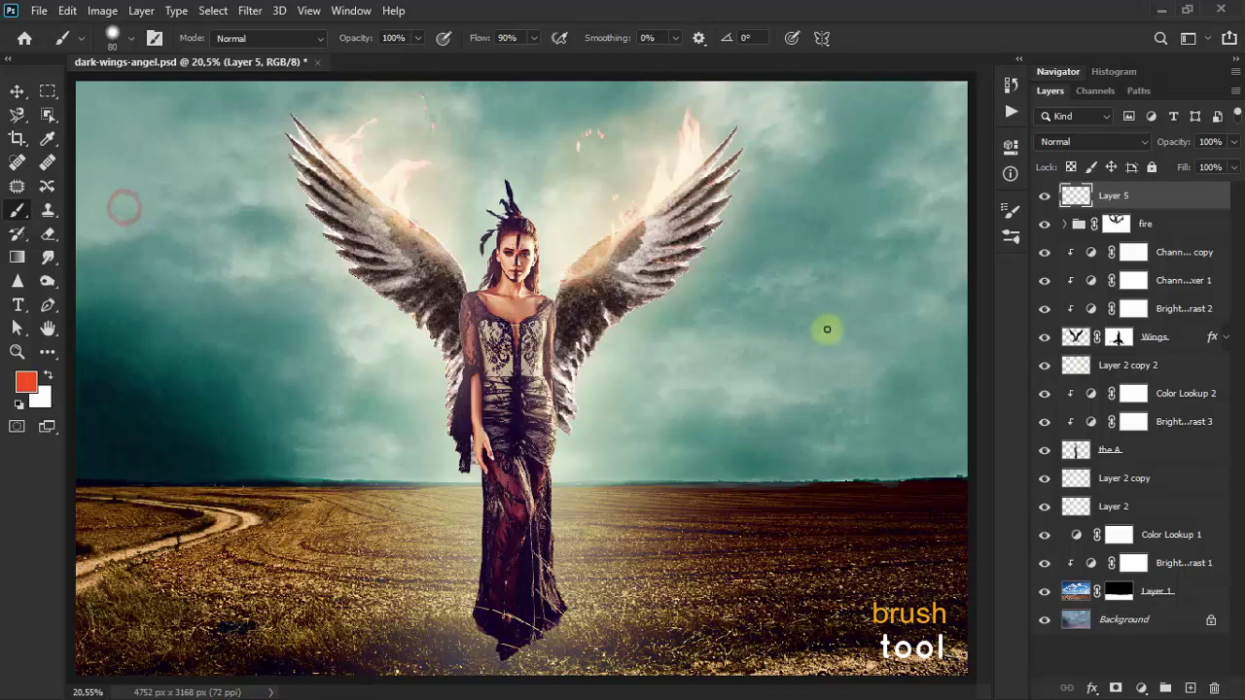
{"action": "left_click", "coordinate": [1009, 209]}
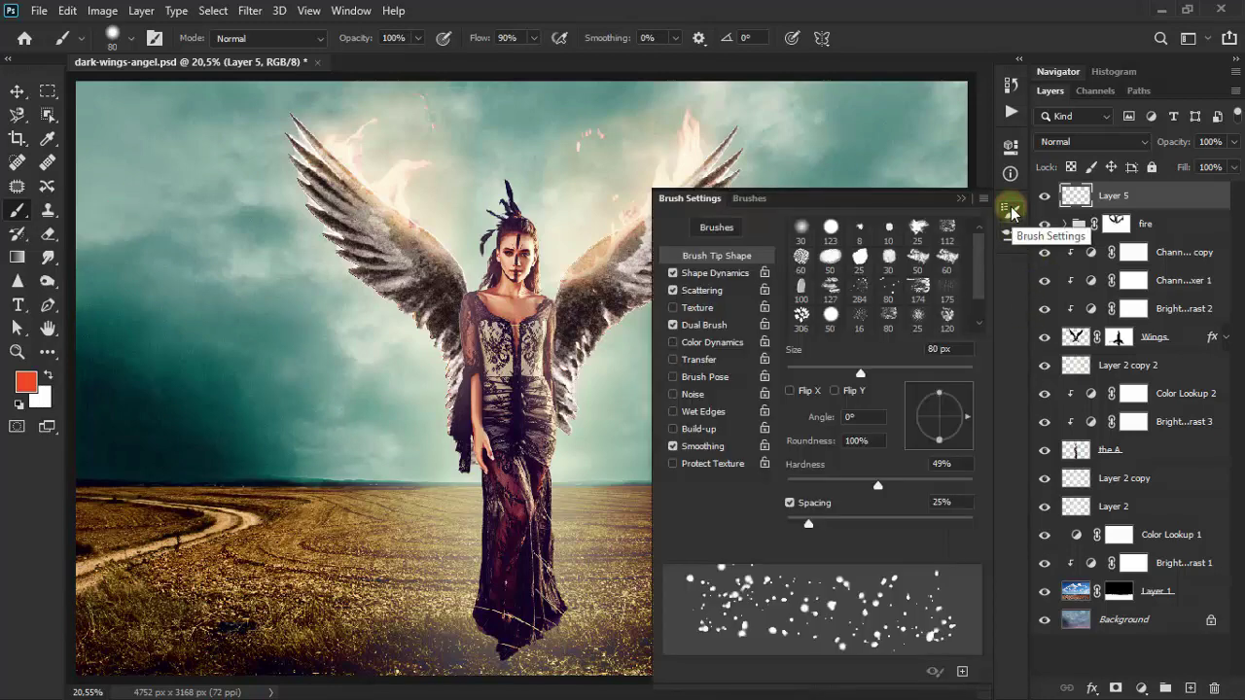
- Enable Shape Dynamics with 100% size jitter and roundness jitter control left off
{"action": "left_click", "coordinate": [352, 12]}
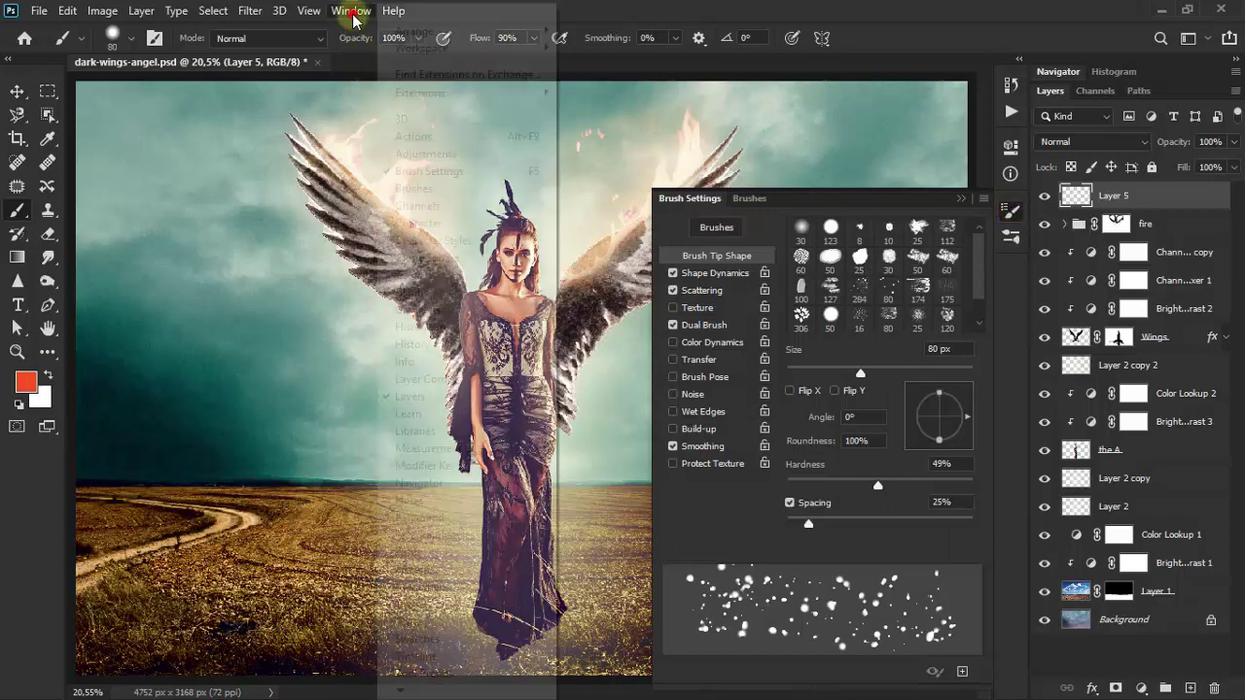
{"action": "left_click", "coordinate": [483, 181]}
{"action": "left_click", "coordinate": [352, 12]}
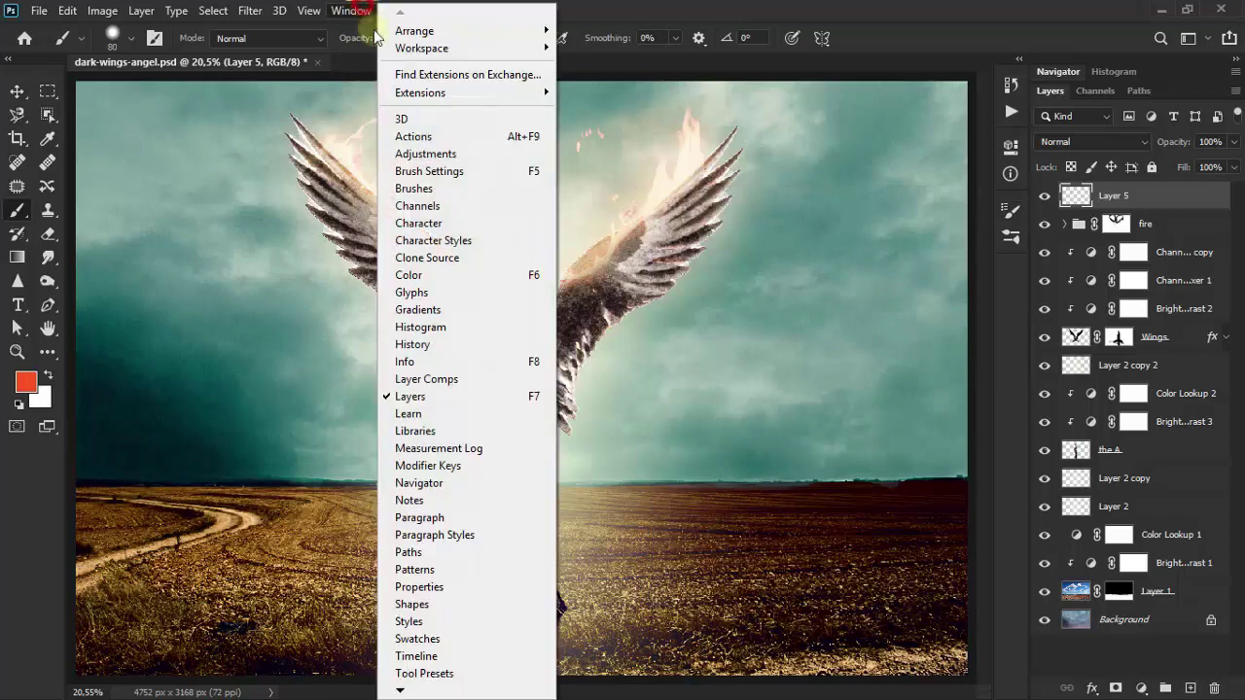
{"action": "left_click", "coordinate": [476, 182]}
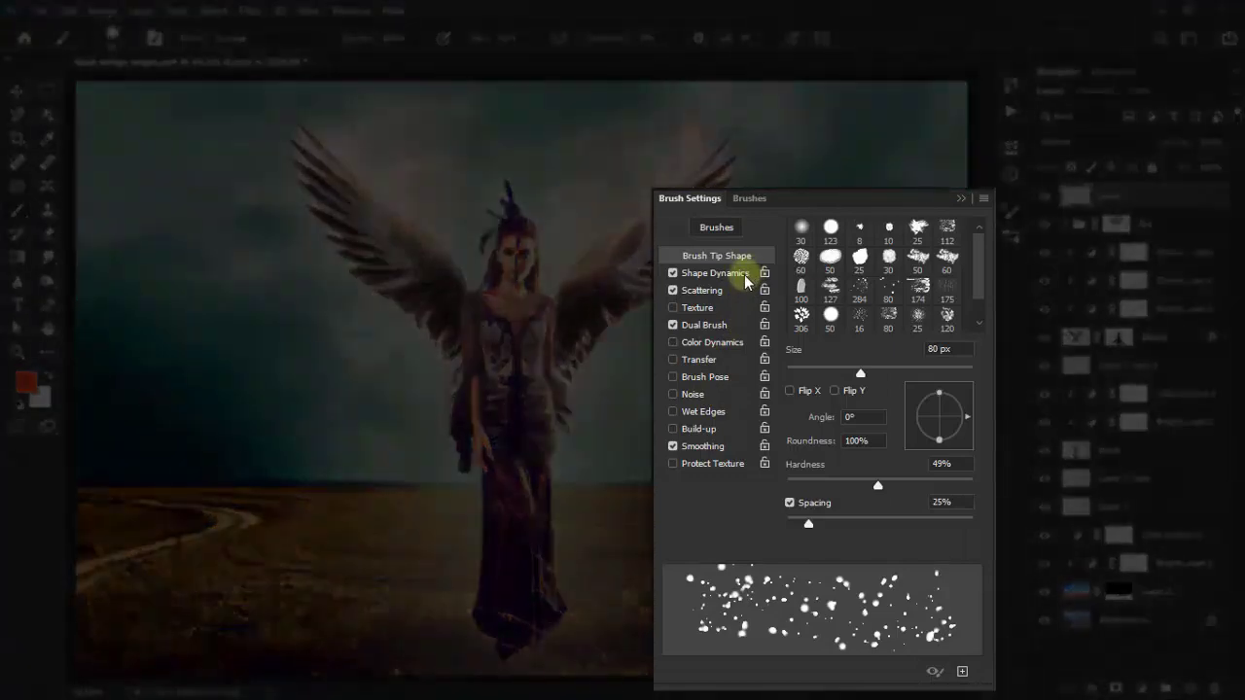
{"action": "left_click", "coordinate": [745, 276]}
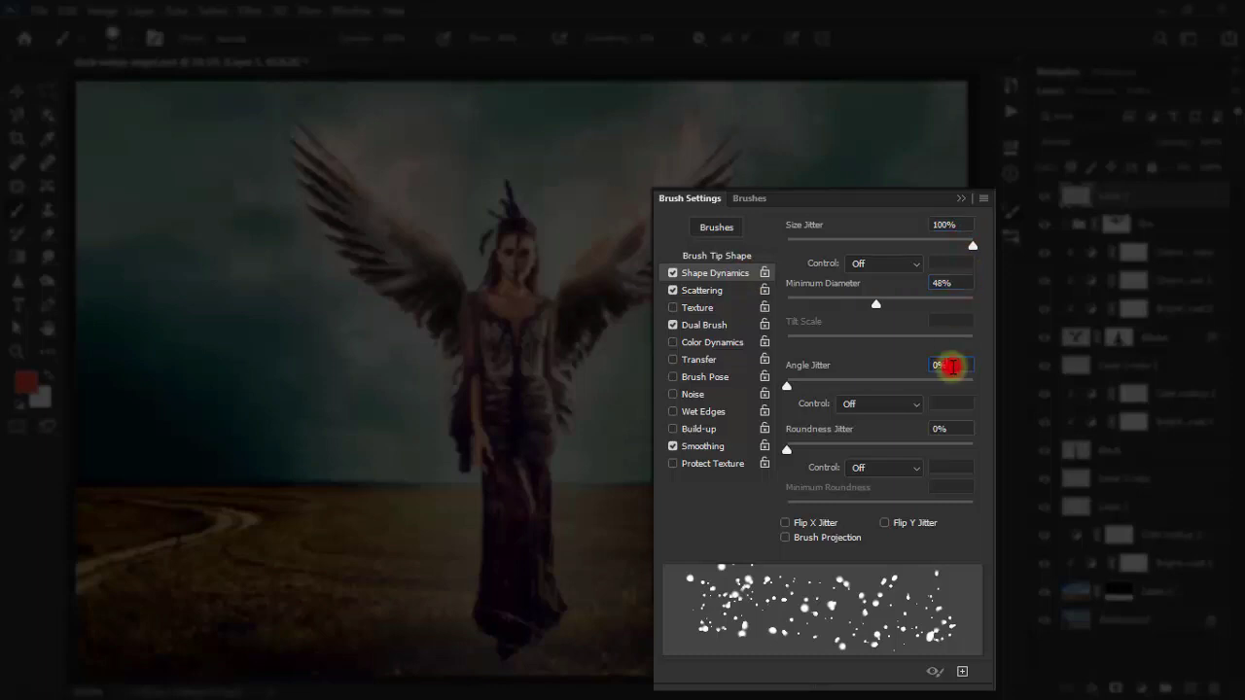
{"action": "left_click", "coordinate": [952, 431]}
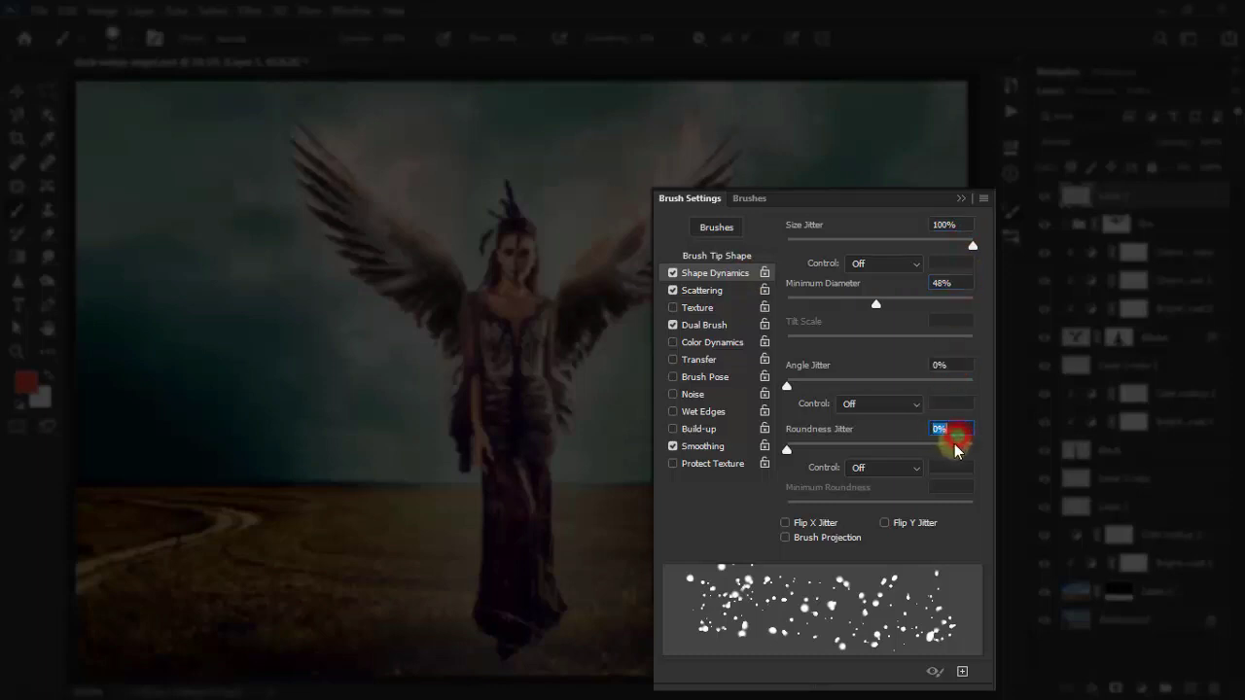
{"action": "left_click", "coordinate": [910, 471]}
{"action": "left_click", "coordinate": [902, 485]}
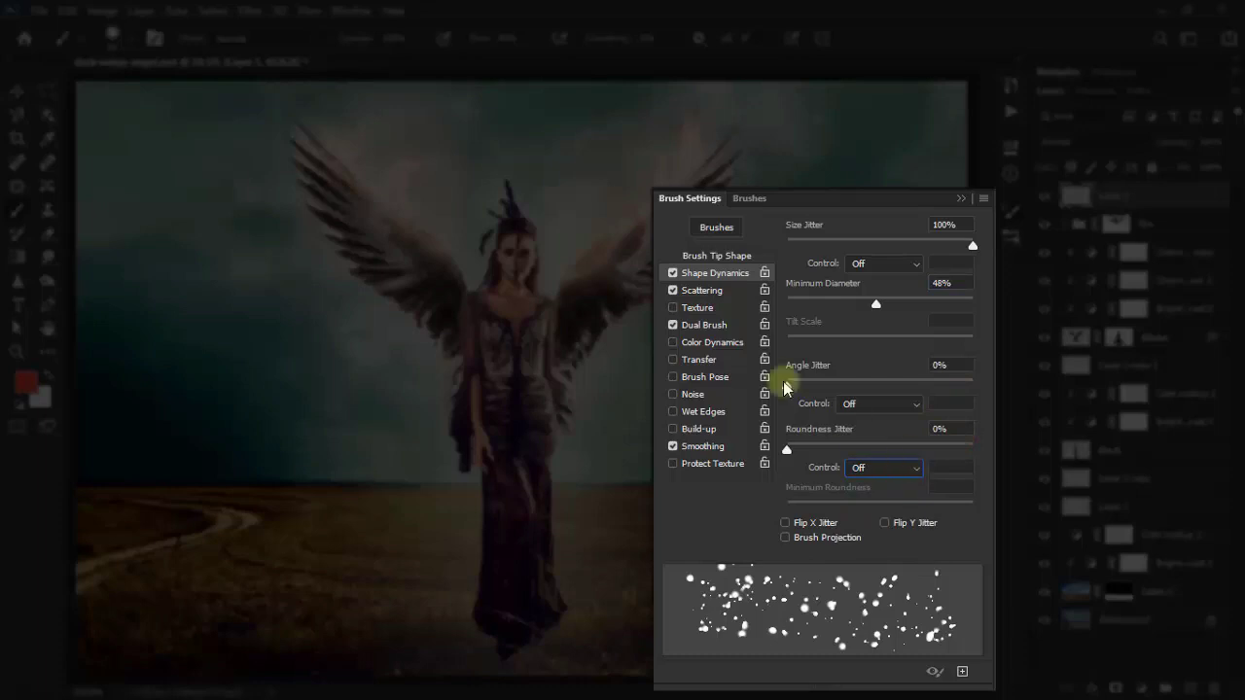
{"action": "left_click", "coordinate": [674, 274]}
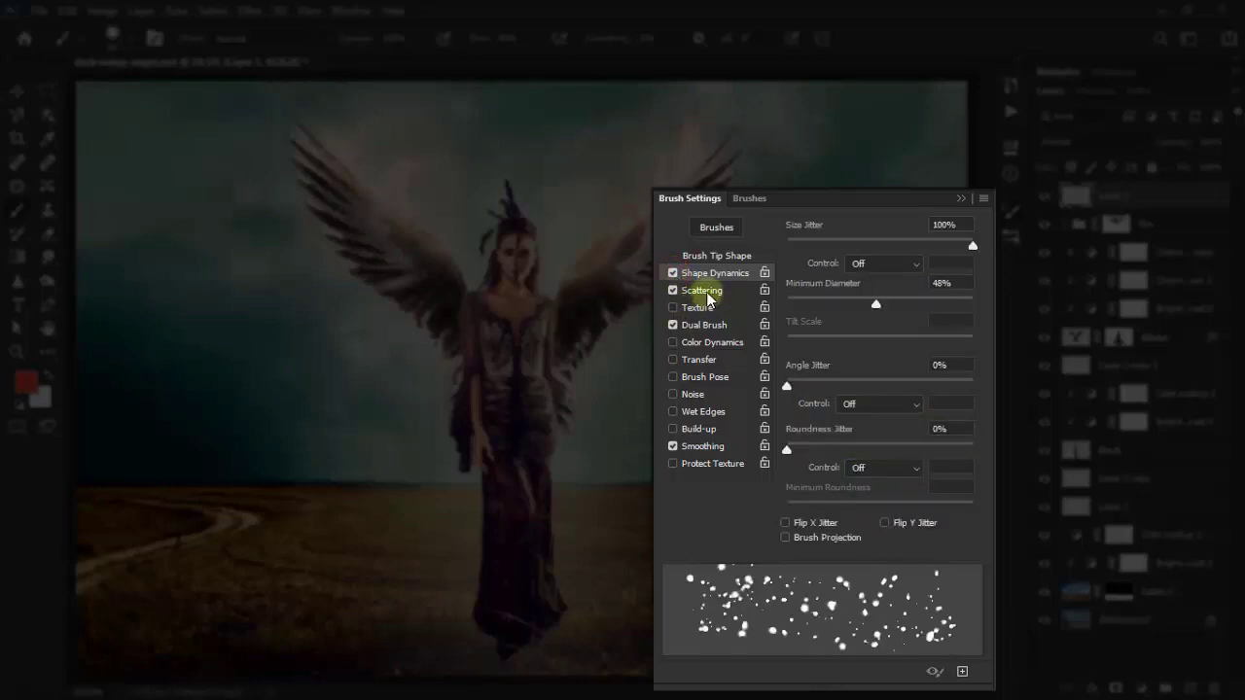
- Set Scattering to 1000% with scatter and count jitter controls off
{"action": "left_click", "coordinate": [707, 292]}
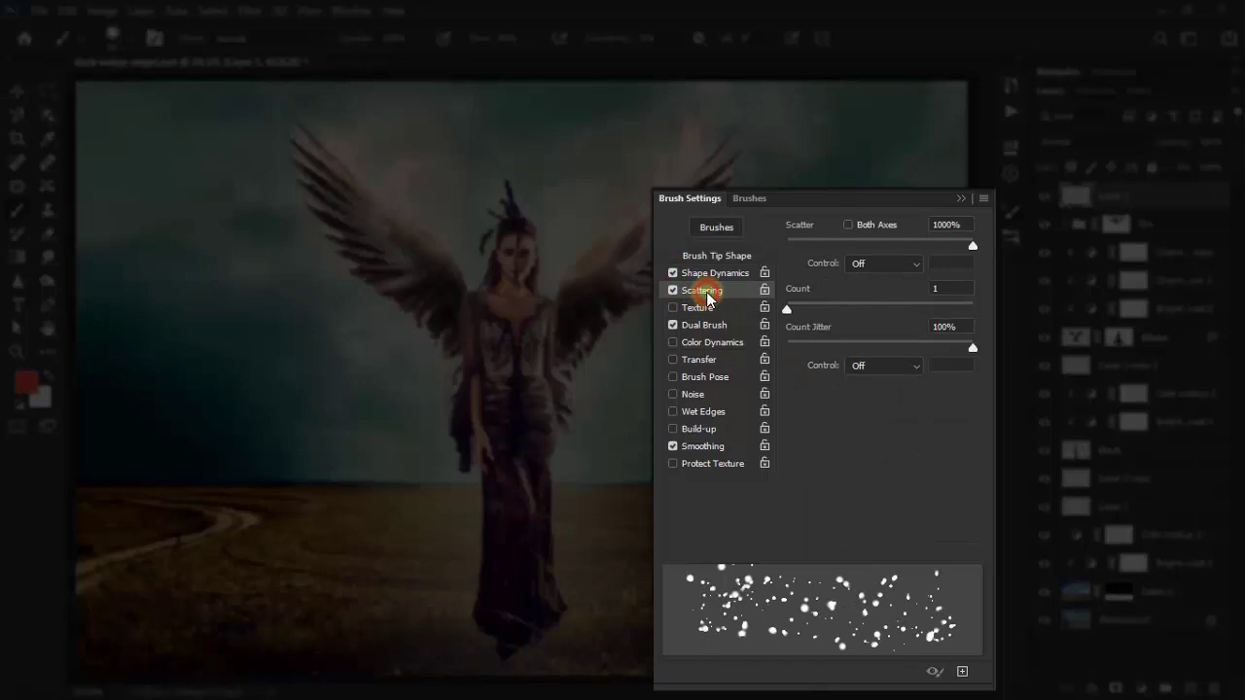
{"action": "left_click", "coordinate": [890, 260]}
{"action": "left_click", "coordinate": [890, 260]}
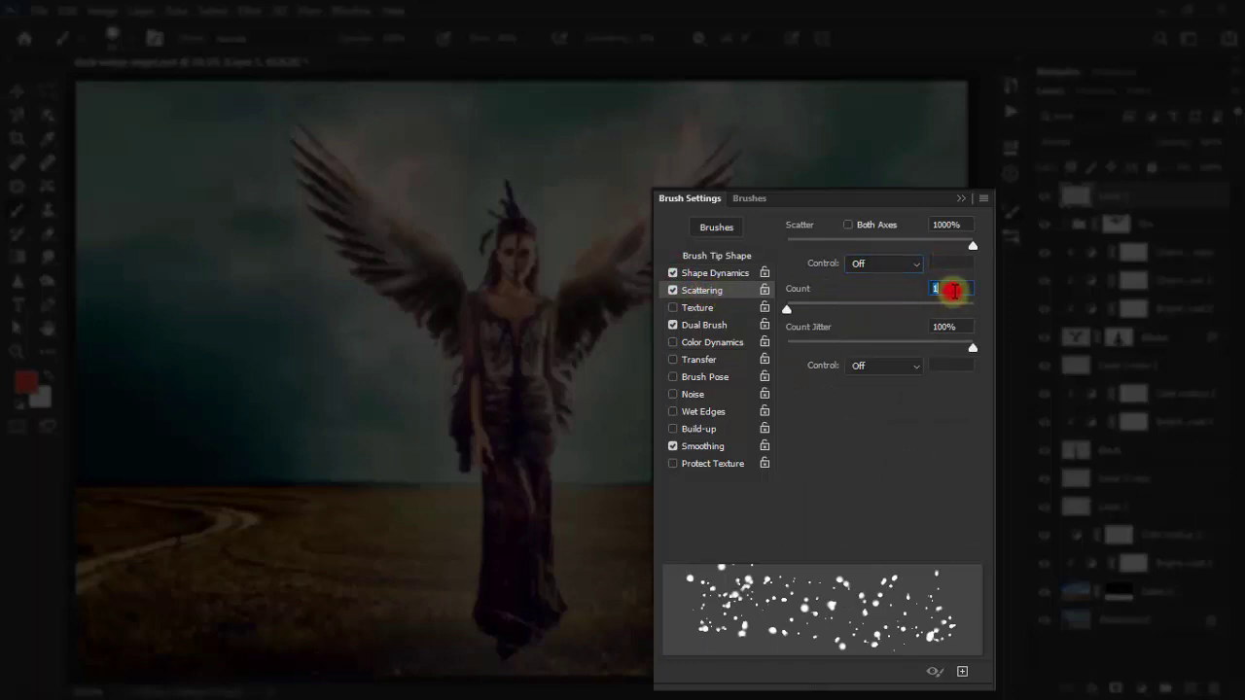
{"action": "left_click", "coordinate": [972, 347]}
{"action": "left_click", "coordinate": [908, 368]}
{"action": "left_click", "coordinate": [907, 373]}
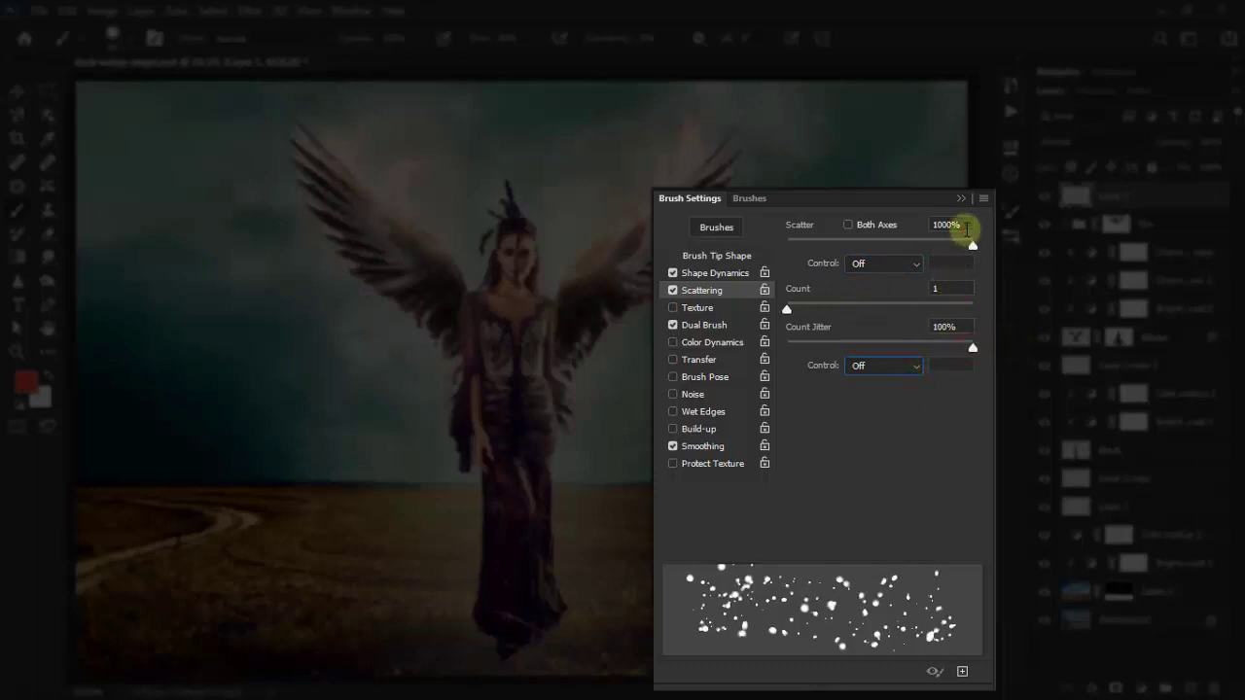
{"action": "mouse_move", "coordinate": [974, 245]}
{"action": "left_mouse_down"}
{"action": "mouse_move", "coordinate": [914, 244]}
{"action": "mouse_move", "coordinate": [987, 238]}
{"action": "left_mouse_up"}
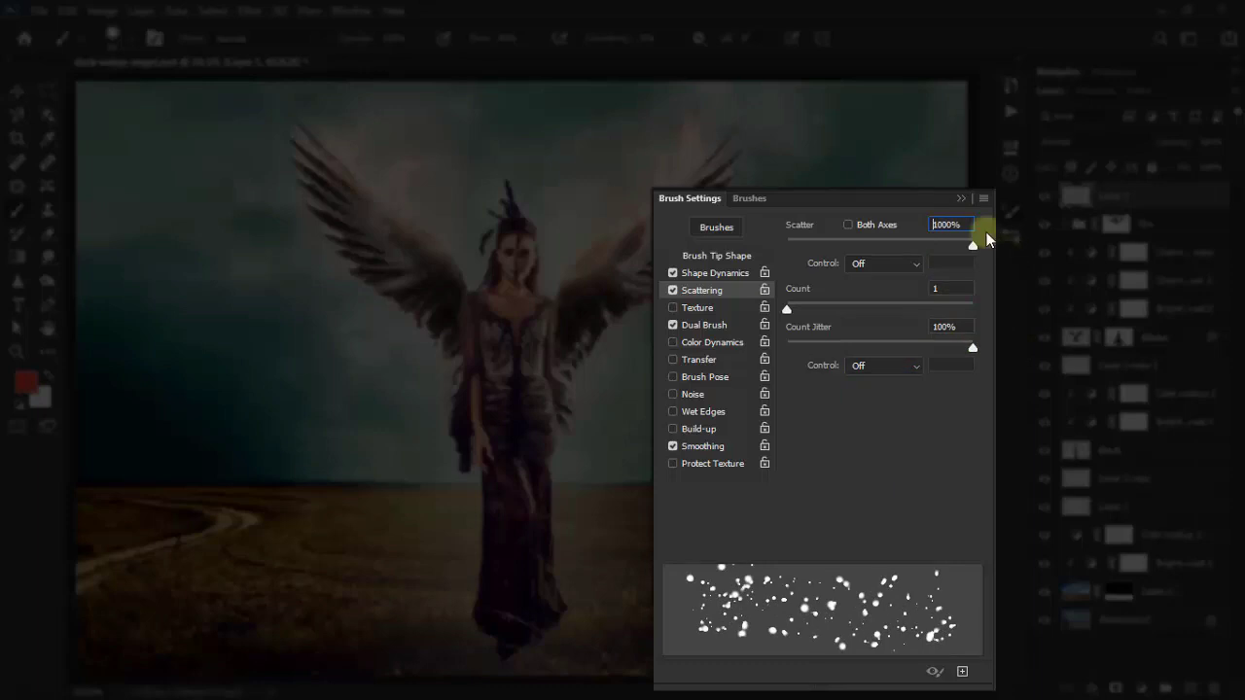
{"action": "left_click", "coordinate": [969, 222]}
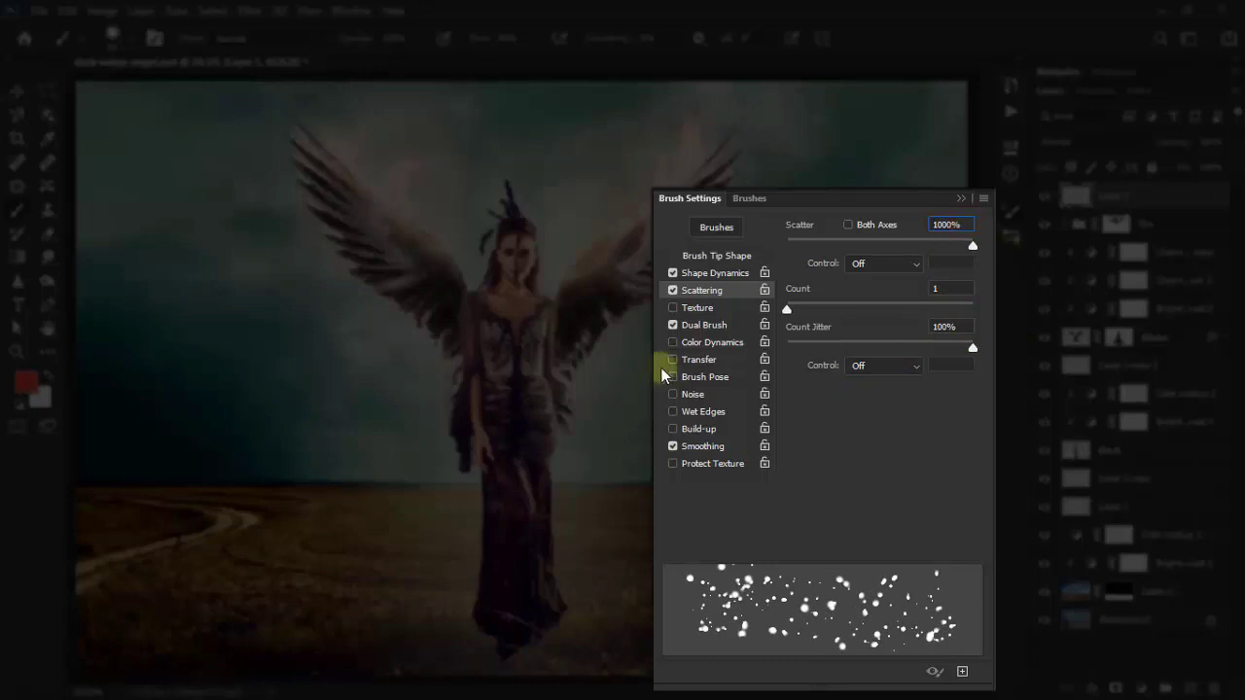
- Add a Color Burn dual brush at 975 px, 104% spacing, 88% scatter, count 10
{"action": "left_click", "coordinate": [732, 327]}
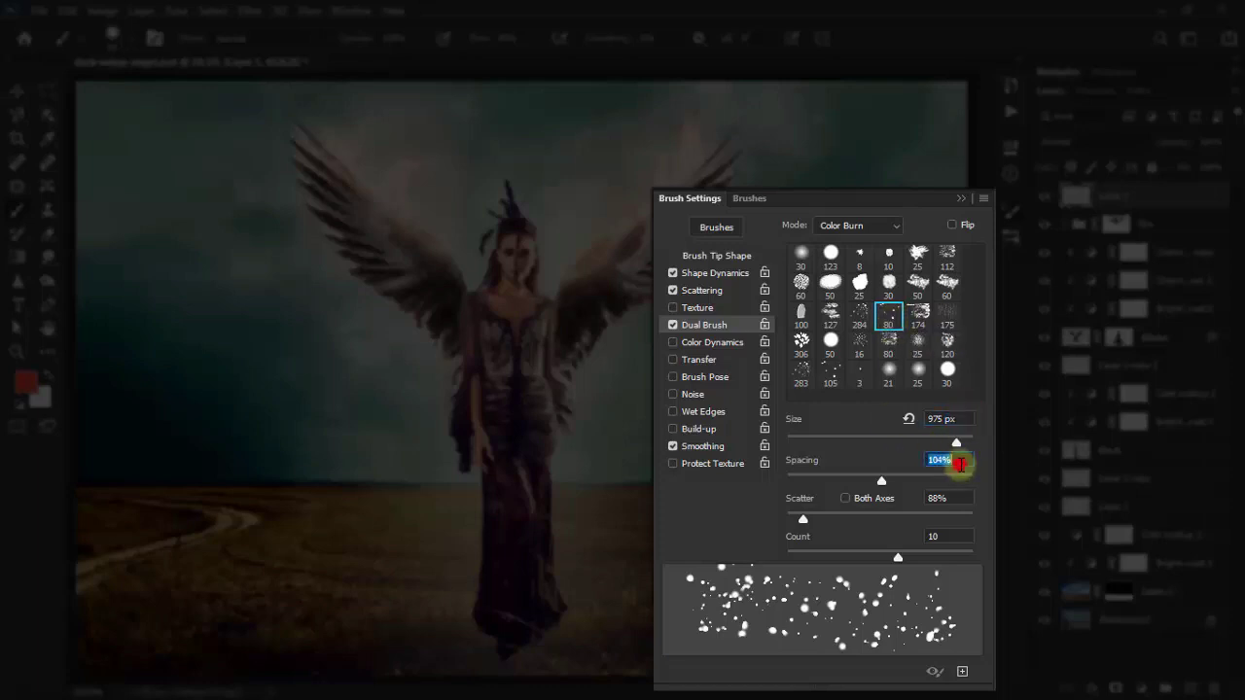
{"action": "left_click", "coordinate": [954, 499]}
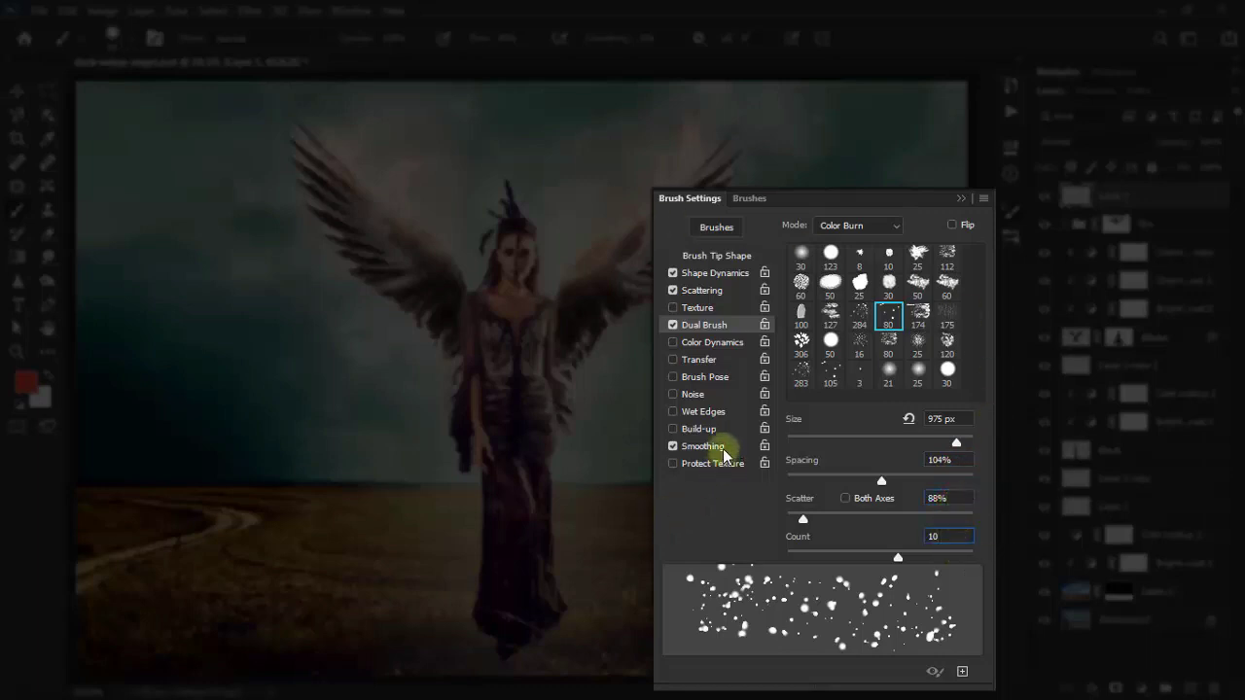
{"action": "left_click", "coordinate": [672, 447]}
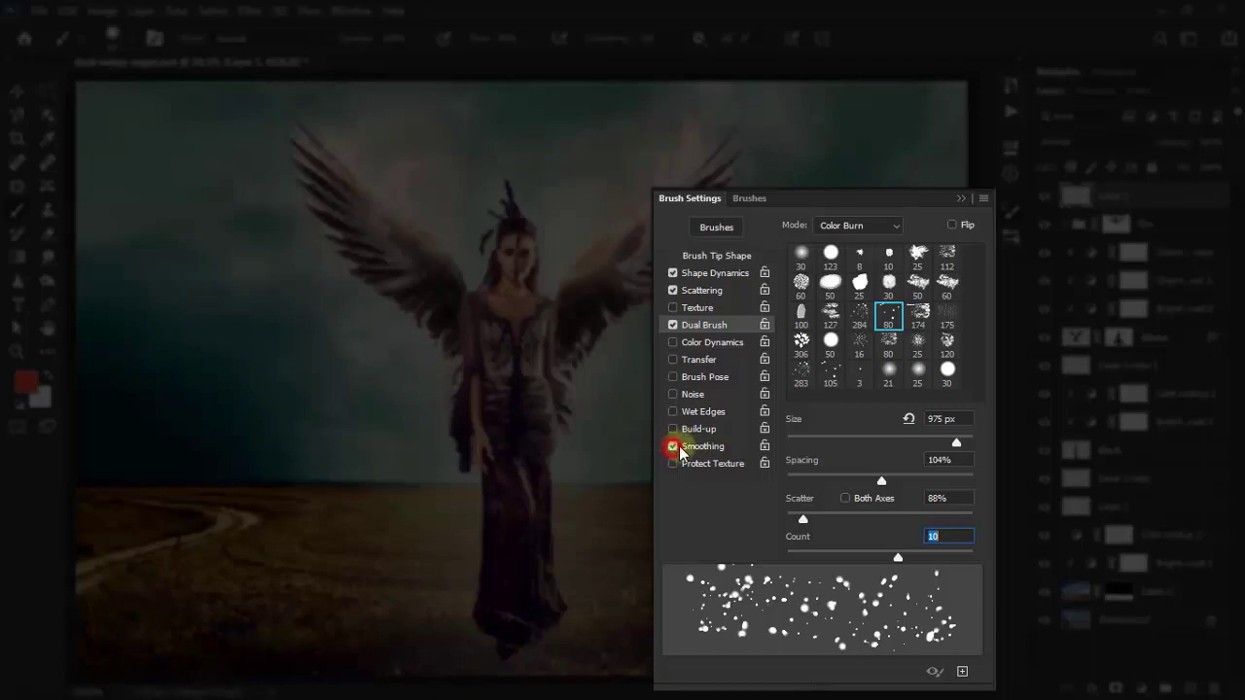
{"action": "left_click", "coordinate": [720, 447]}
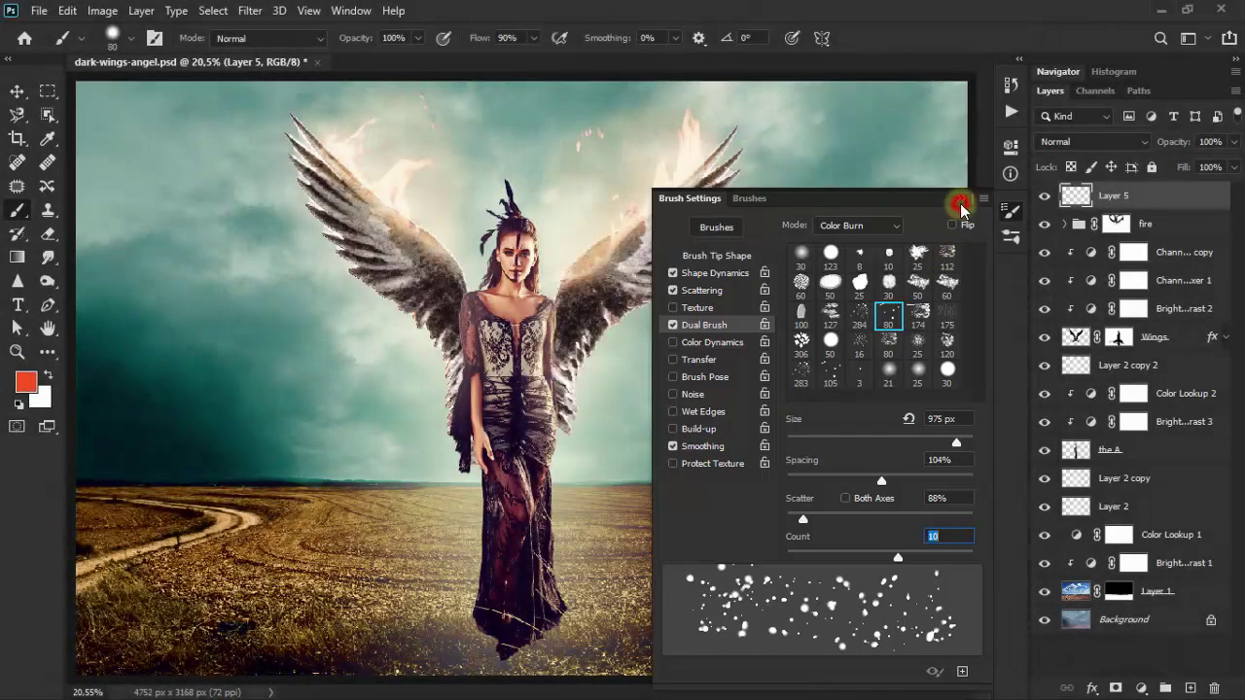
- Paint scattered orange-red ember dots around the wings with an 80 px, 49% hardness brush
{"action": "left_click", "coordinate": [961, 206]}
{"action": "right_click", "coordinate": [418, 311]}
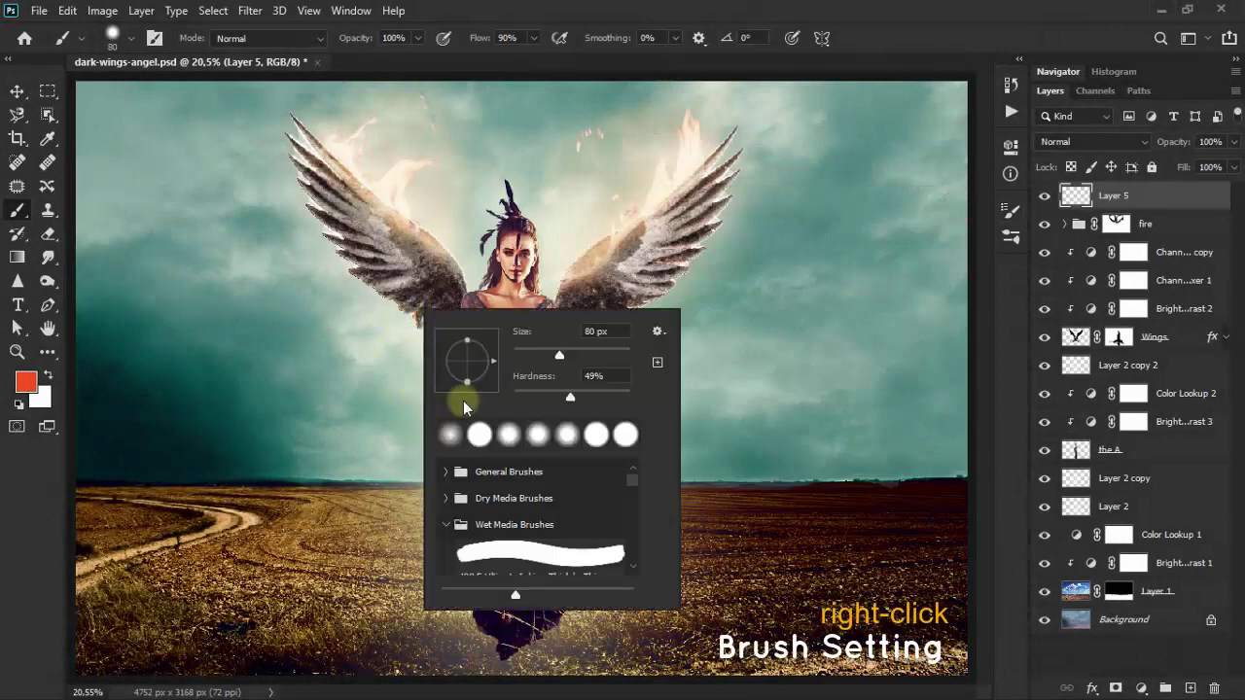
{"action": "left_click", "coordinate": [623, 334]}
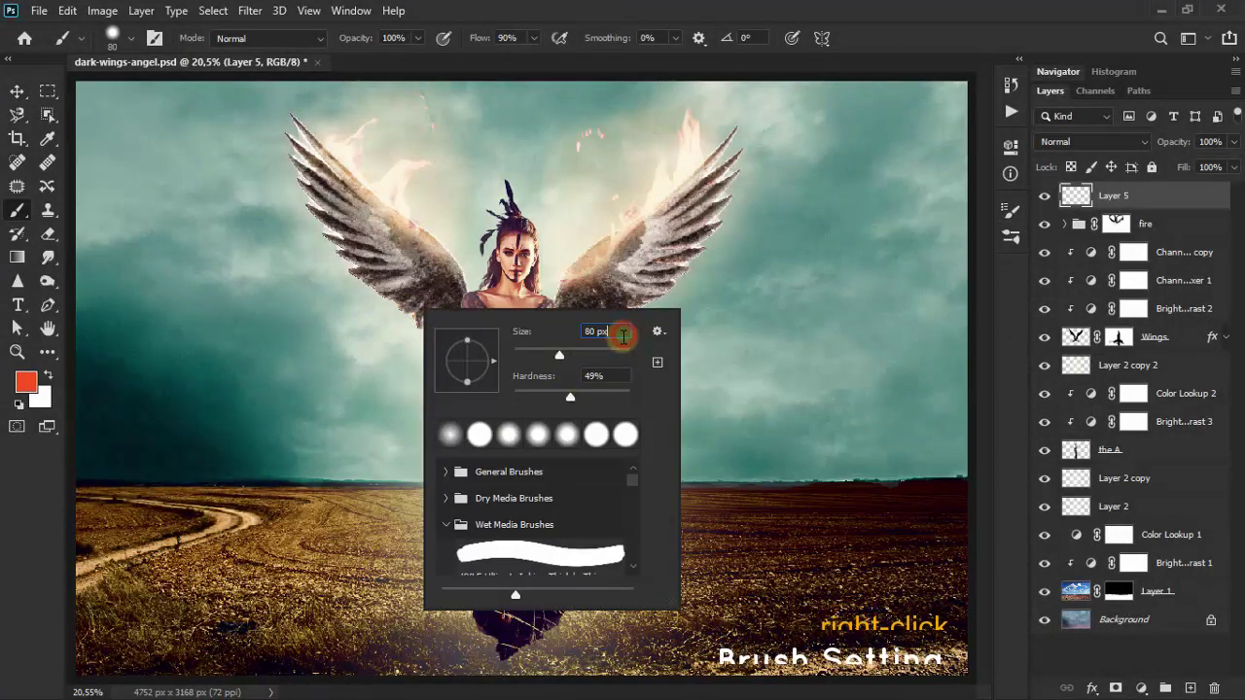
{"action": "left_click", "coordinate": [604, 377]}
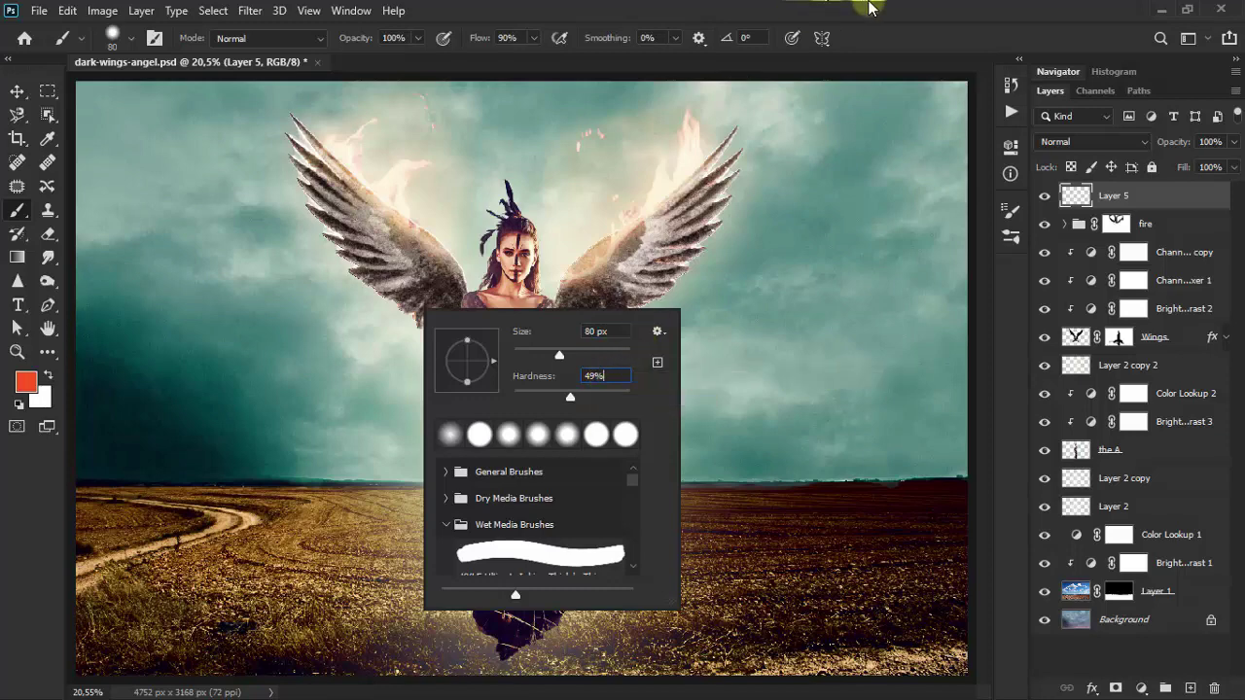
{"action": "left_click", "coordinate": [866, 15]}
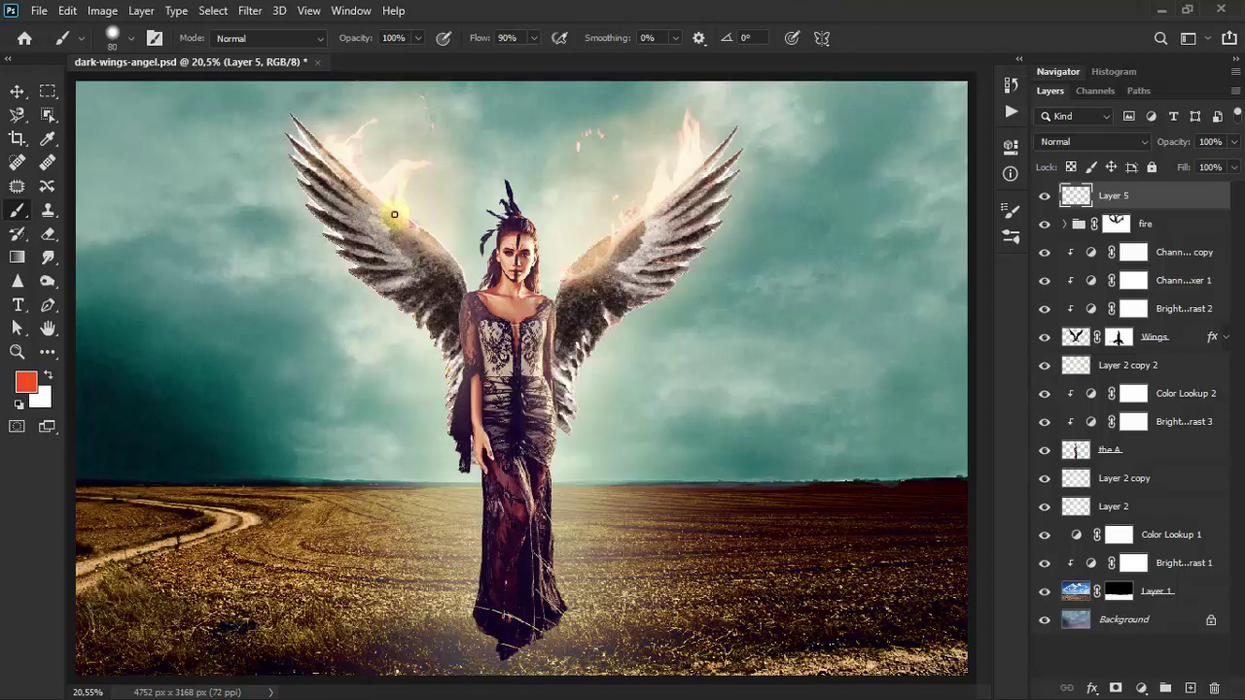
{"action": "mouse_move", "coordinate": [395, 214]}
{"action": "left_mouse_down"}
{"action": "mouse_move", "coordinate": [358, 244]}
{"action": "mouse_move", "coordinate": [311, 334]}
{"action": "mouse_move", "coordinate": [327, 328]}
{"action": "mouse_move", "coordinate": [283, 223]}
{"action": "mouse_move", "coordinate": [383, 163]}
{"action": "mouse_move", "coordinate": [706, 312]}
{"action": "mouse_move", "coordinate": [745, 181]}
{"action": "mouse_move", "coordinate": [606, 128]}
{"action": "mouse_move", "coordinate": [448, 201]}
{"action": "mouse_move", "coordinate": [367, 139]}
{"action": "mouse_move", "coordinate": [589, 243]}
{"action": "mouse_move", "coordinate": [709, 208]}
{"action": "mouse_move", "coordinate": [740, 283]}
{"action": "mouse_move", "coordinate": [801, 169]}
{"action": "left_mouse_up"}
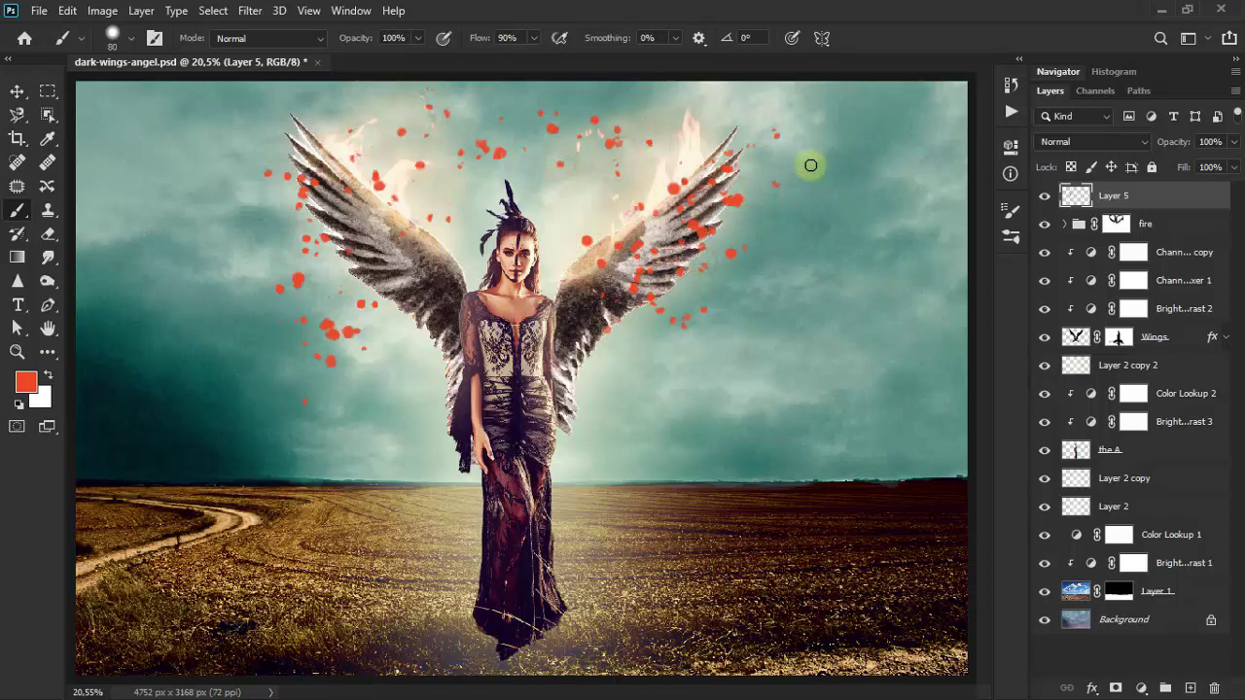
{"action": "left_click", "coordinate": [17, 90]}
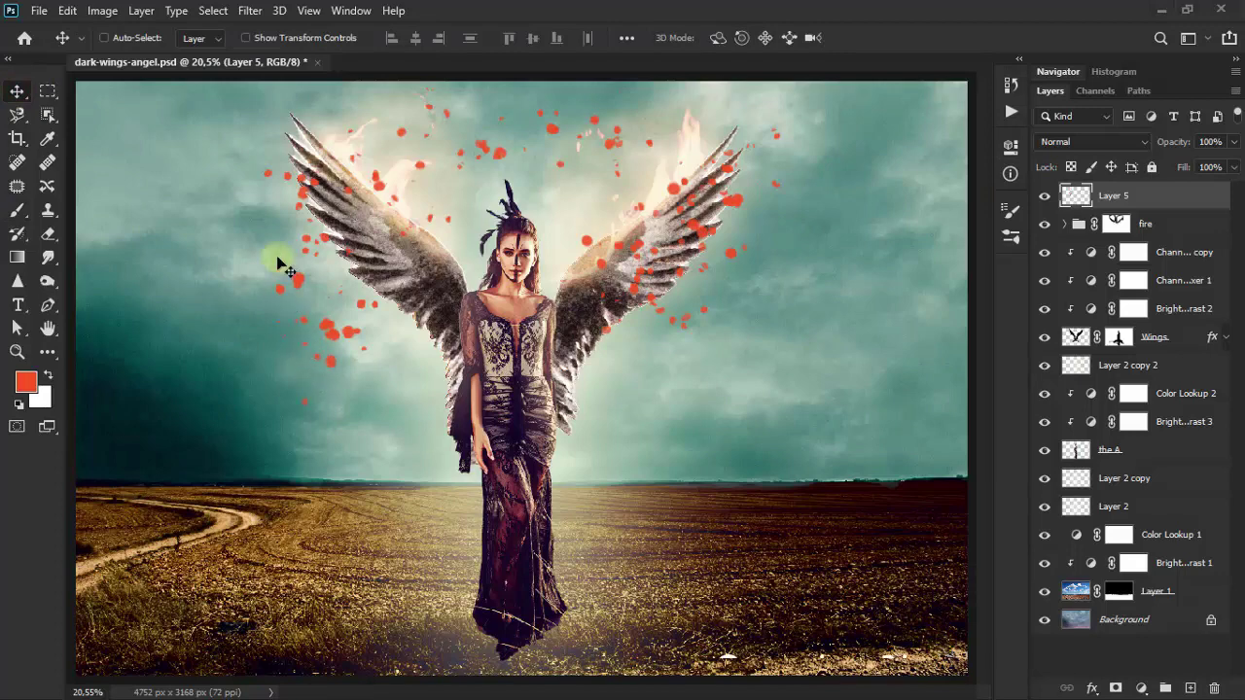
- Soften Layer 5's ember dots with a Gaussian Blur of 8.4 pixels radius
{"action": "left_click", "coordinate": [250, 10]}
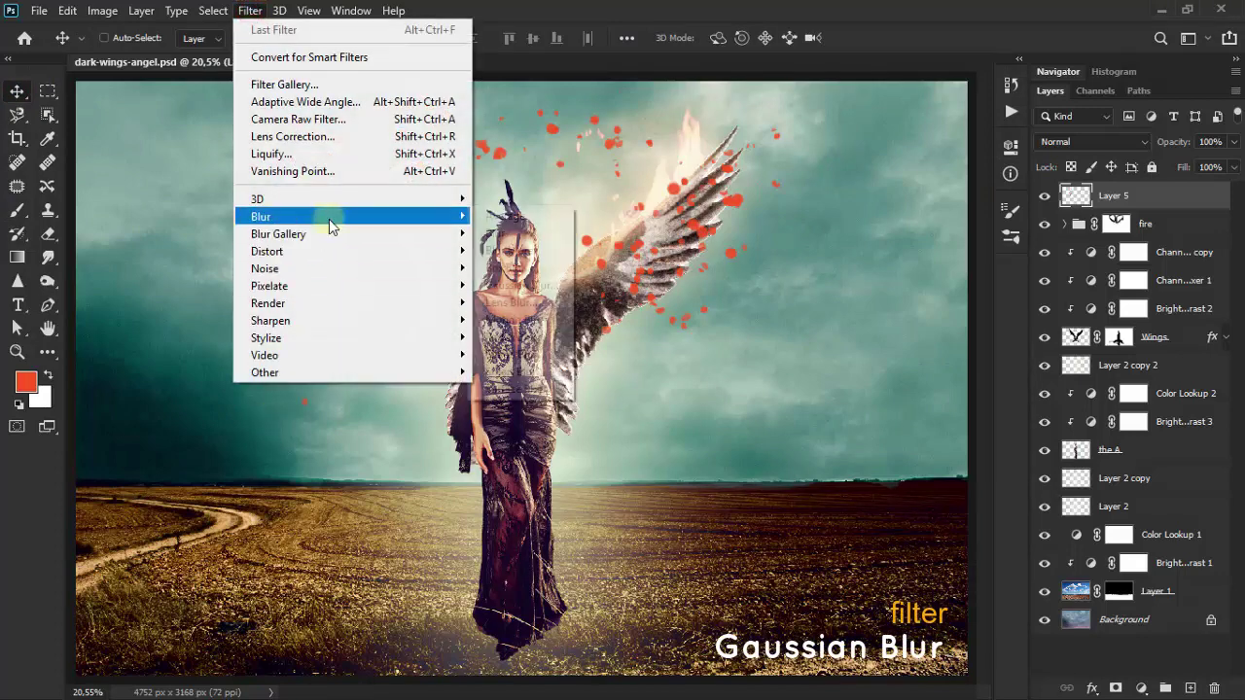
{"action": "left_click", "coordinate": [530, 288]}
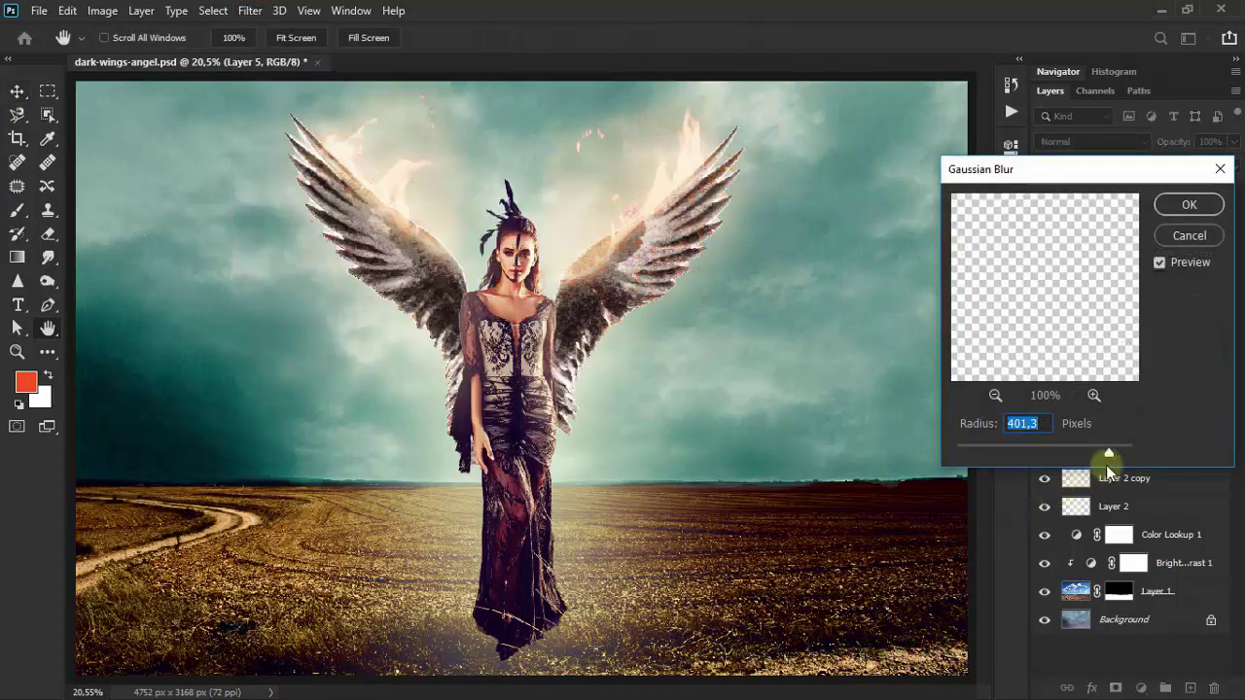
{"action": "mouse_move", "coordinate": [1092, 166]}
{"action": "left_mouse_down"}
{"action": "mouse_move", "coordinate": [920, 194]}
{"action": "mouse_move", "coordinate": [872, 225]}
{"action": "left_mouse_up"}
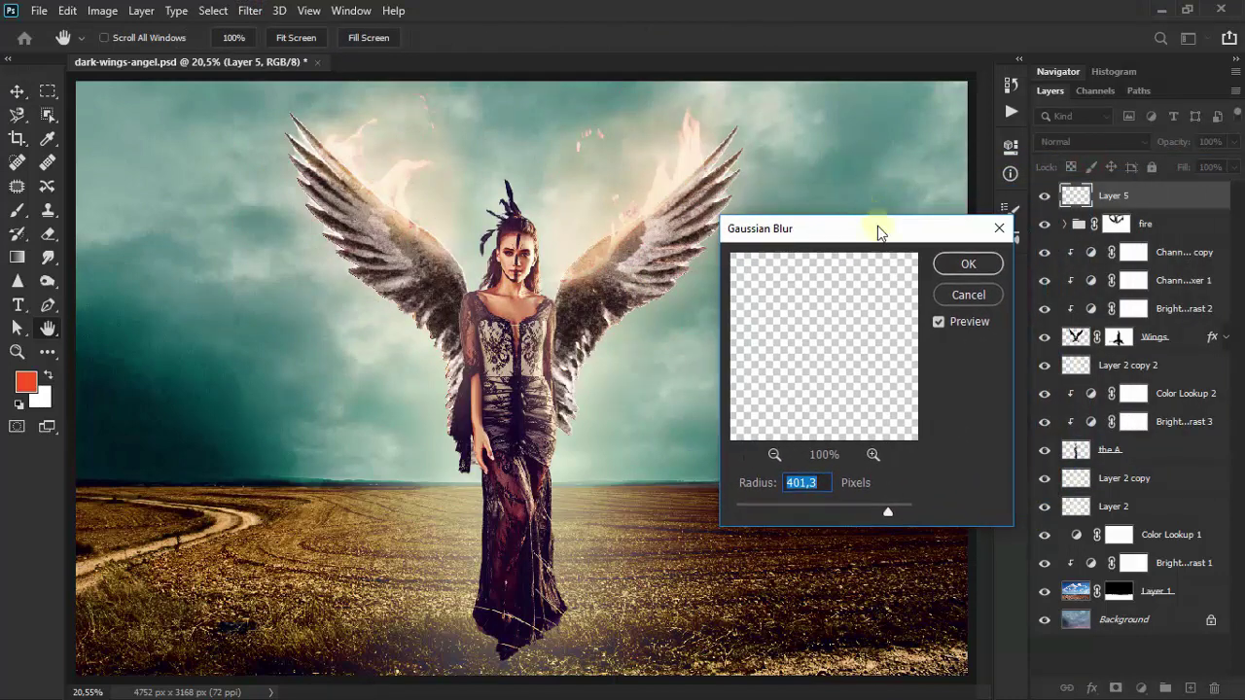
{"action": "mouse_move", "coordinate": [887, 510]}
{"action": "left_mouse_down"}
{"action": "mouse_move", "coordinate": [772, 513]}
{"action": "mouse_move", "coordinate": [798, 511]}
{"action": "left_mouse_up"}
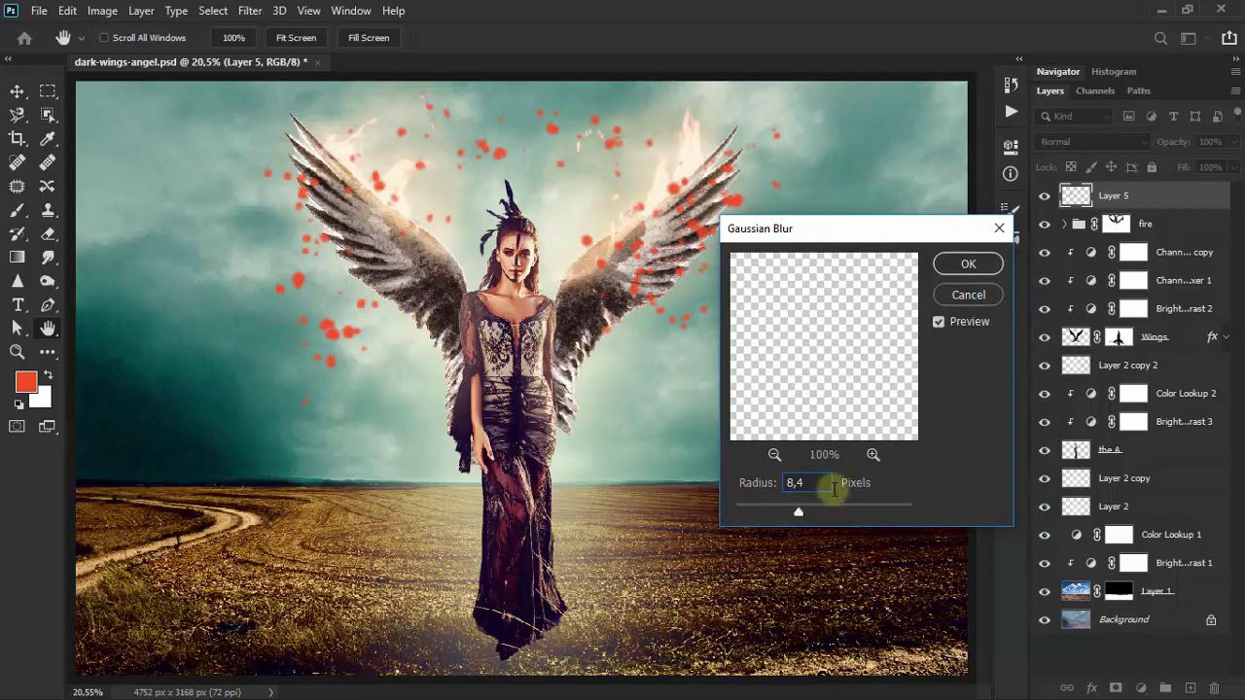
{"action": "left_click", "coordinate": [819, 480]}
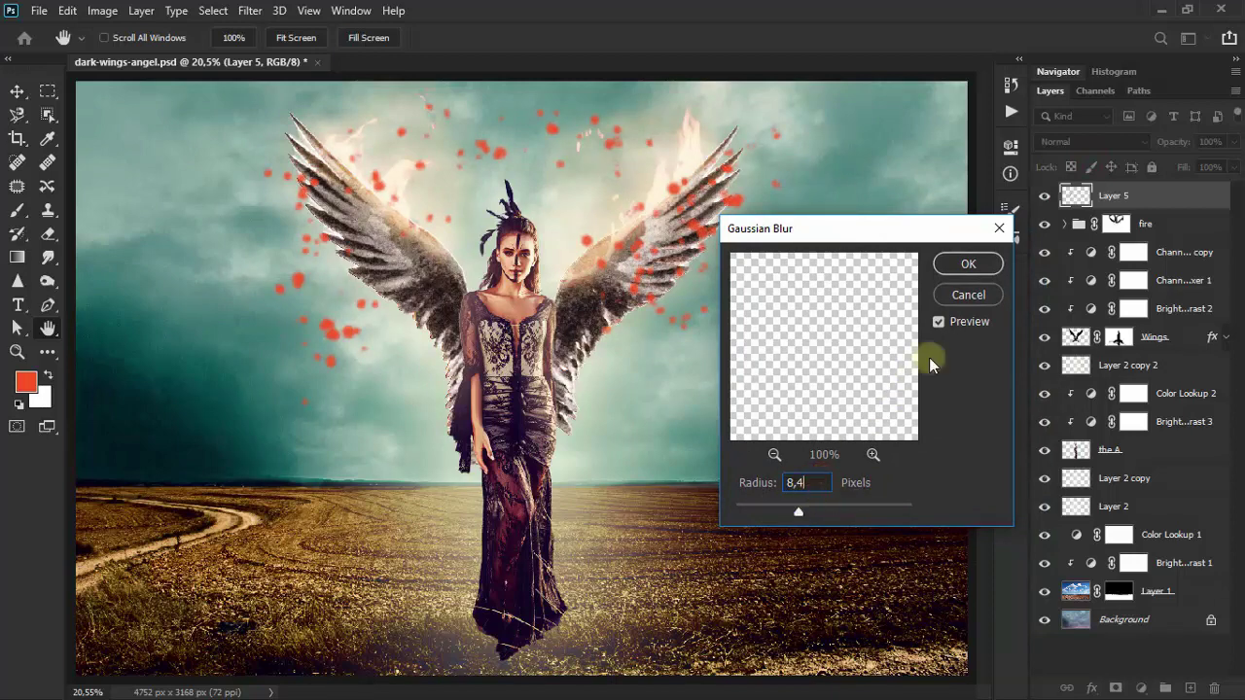
{"action": "left_click", "coordinate": [976, 269]}
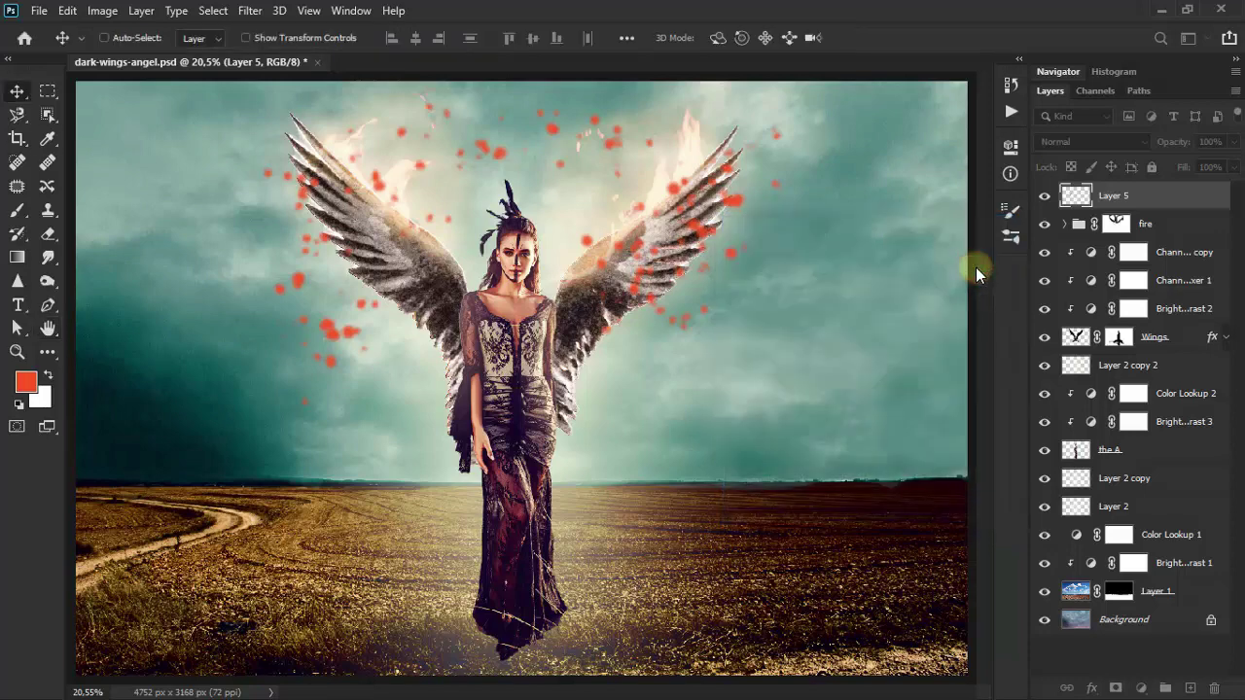
- Blend Layer 5 in Linear Dodge (Add), then duplicate it with the copy in Color mode at 51% opacity
{"action": "left_click", "coordinate": [1069, 142]}
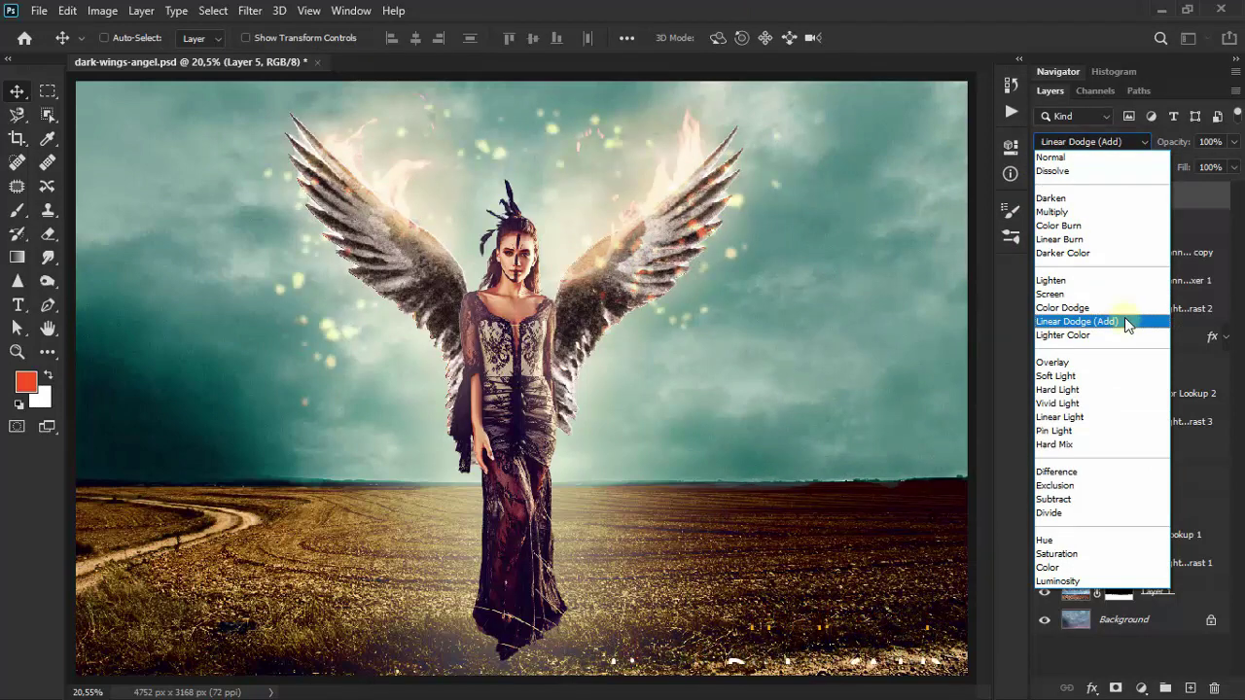
{"action": "left_click", "coordinate": [1126, 321]}
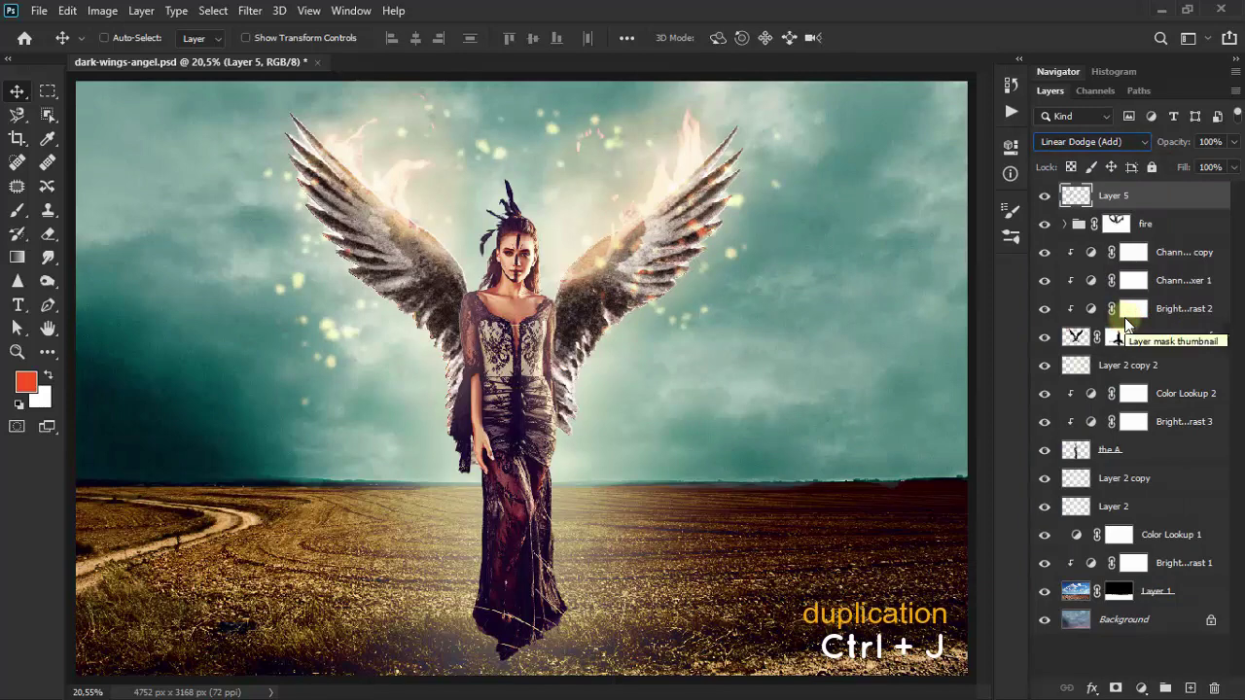
{"action": "key", "text": "ctrl+j"}
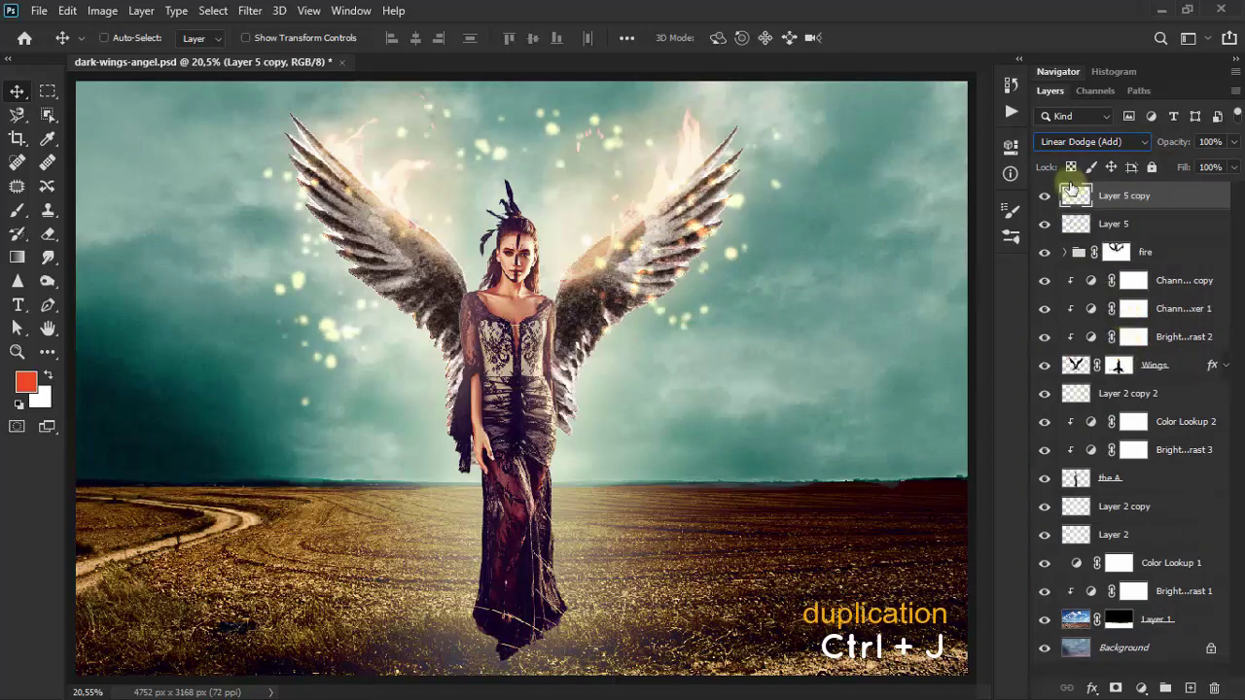
{"action": "left_click", "coordinate": [1080, 139]}
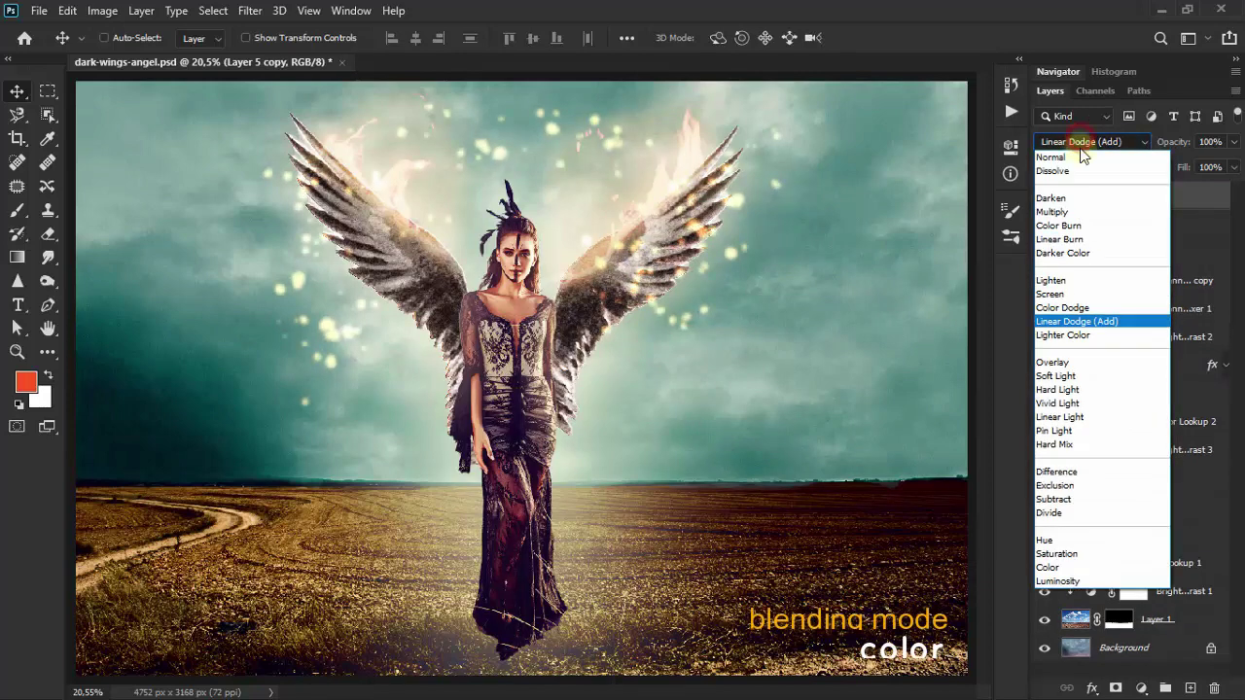
{"action": "left_click", "coordinate": [1053, 569]}
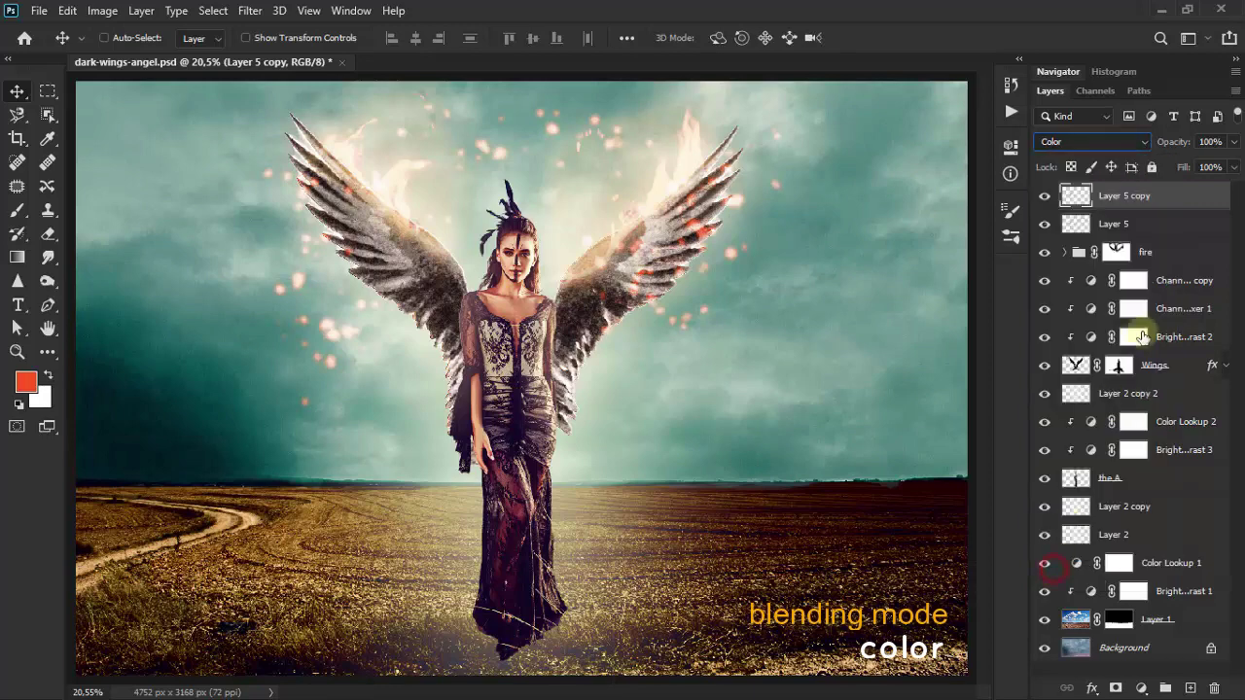
{"action": "left_click_drag", "start_coordinate": [1227, 168], "coordinate": [1191, 160]}
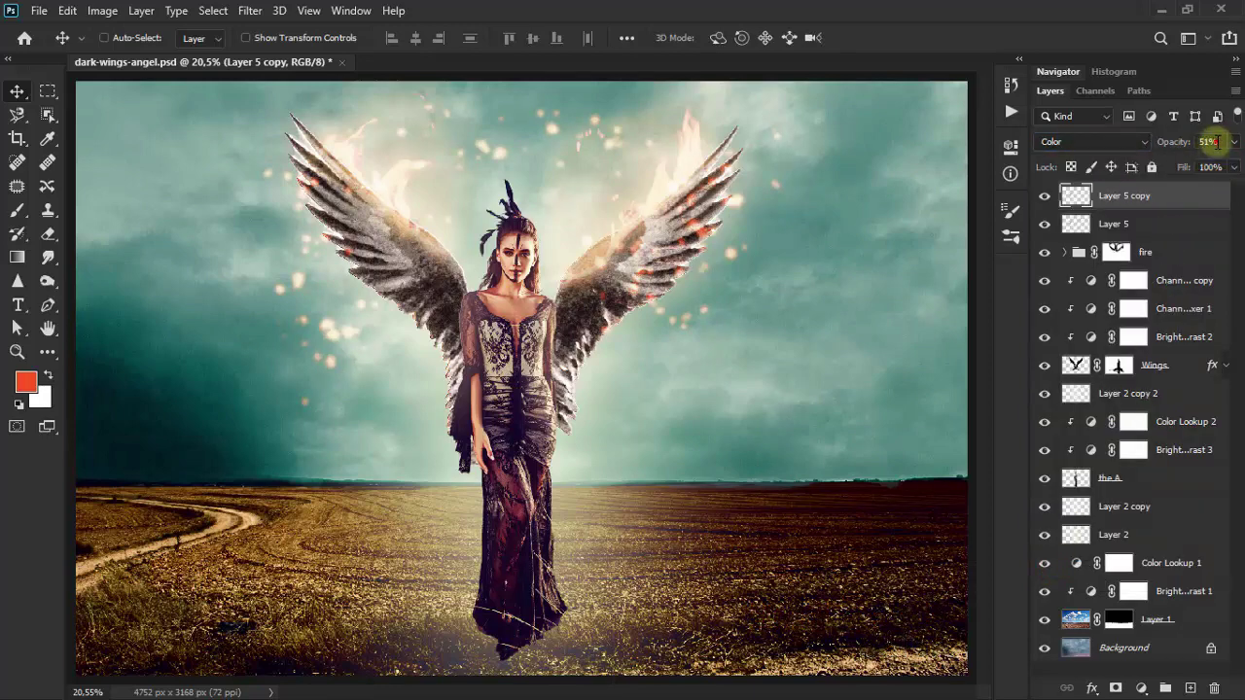
{"action": "left_click", "coordinate": [1214, 142]}
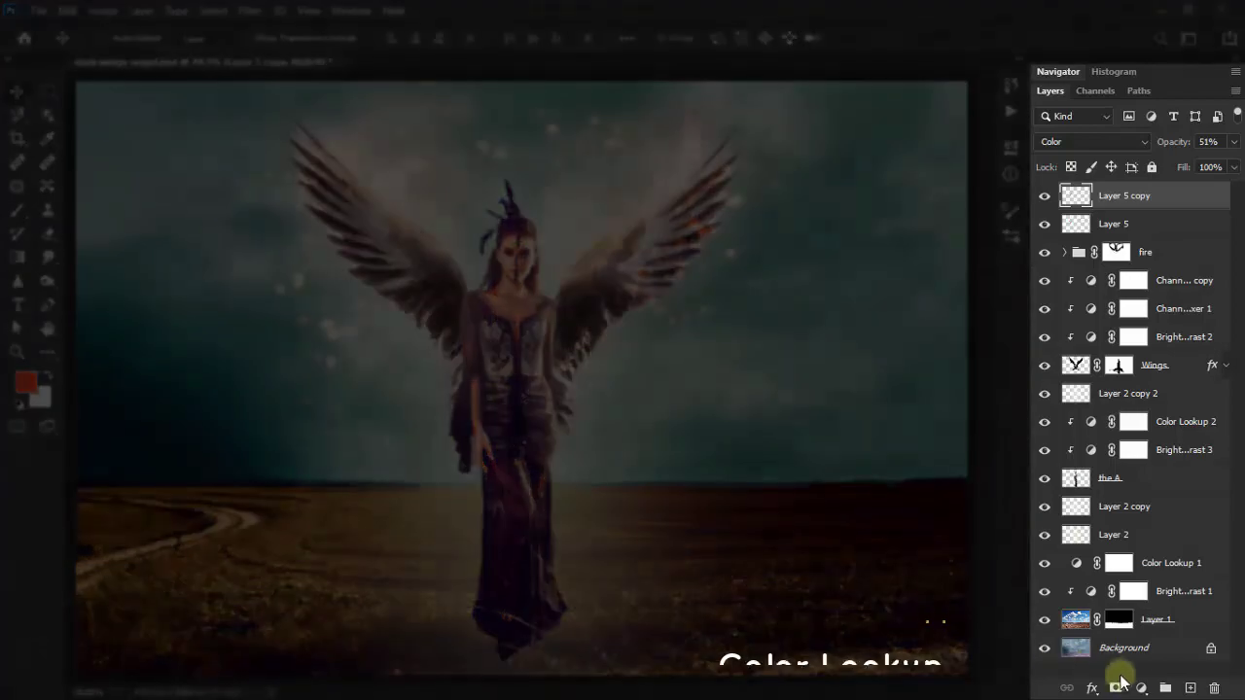
- Add a Color Lookup layer at the top of the stack using Candlelight.CUBE
{"action": "left_click", "coordinate": [1142, 688]}
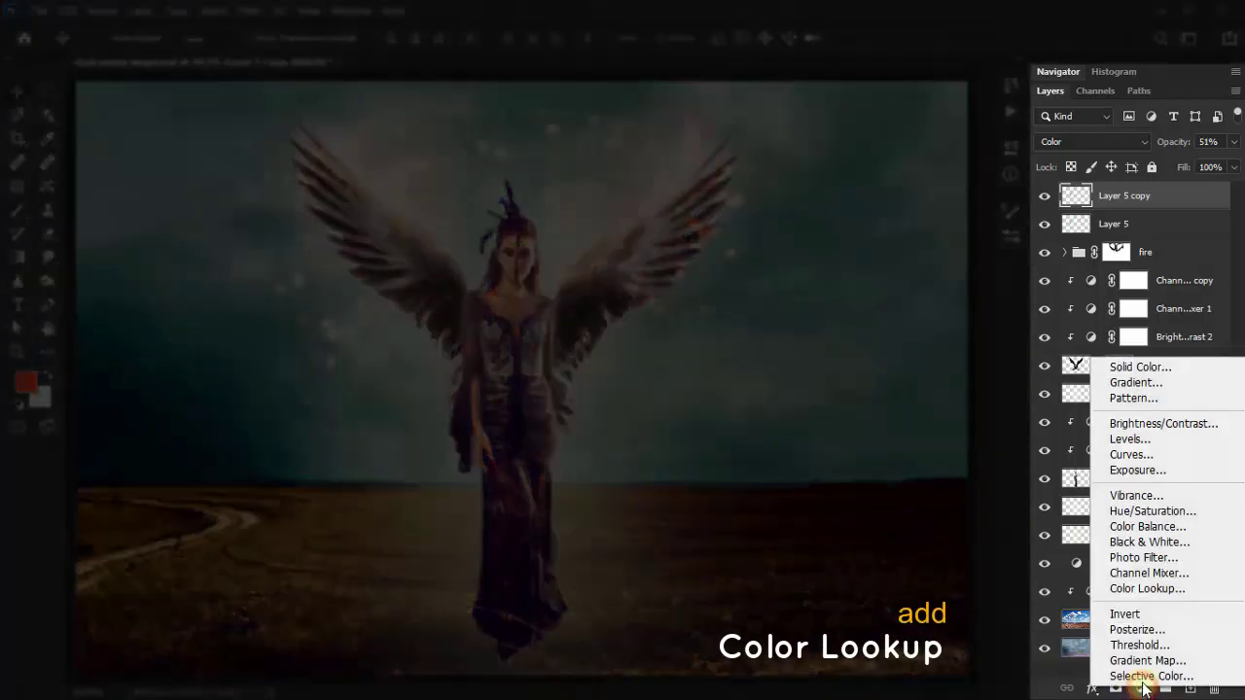
{"action": "left_click", "coordinate": [1210, 587]}
{"action": "left_click_drag", "start_coordinate": [1210, 584], "coordinate": [1157, 195]}
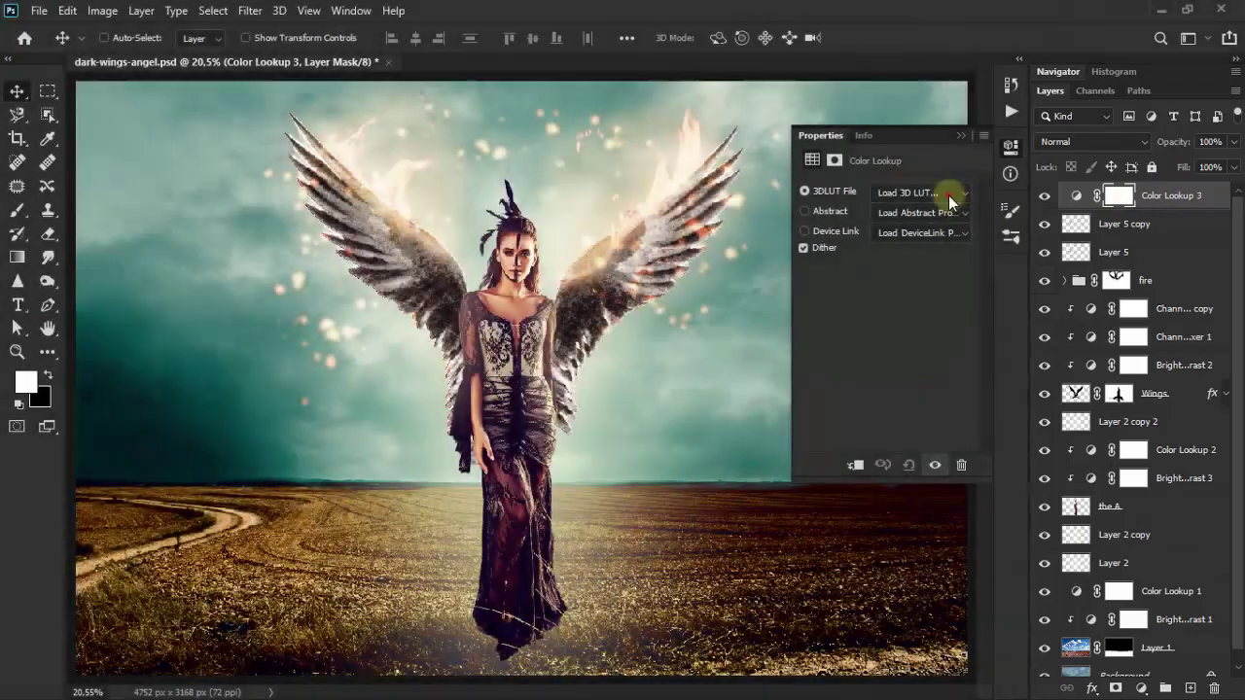
{"action": "left_click", "coordinate": [951, 200]}
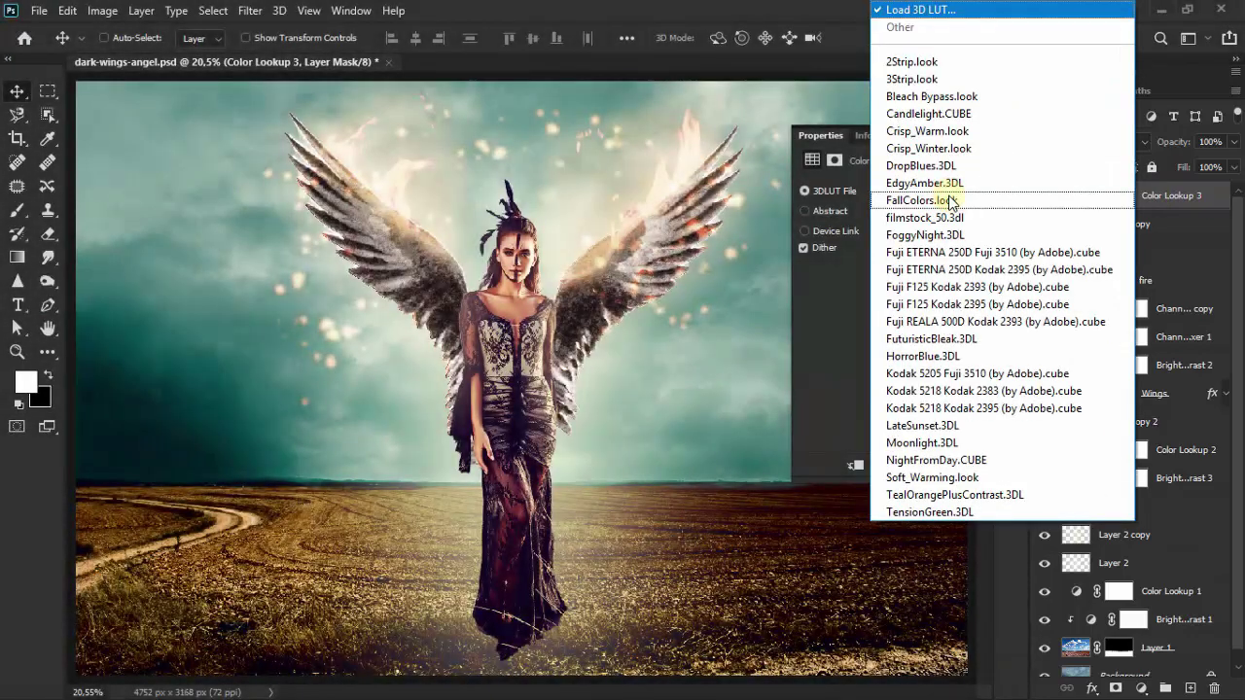
{"action": "left_click", "coordinate": [994, 120]}
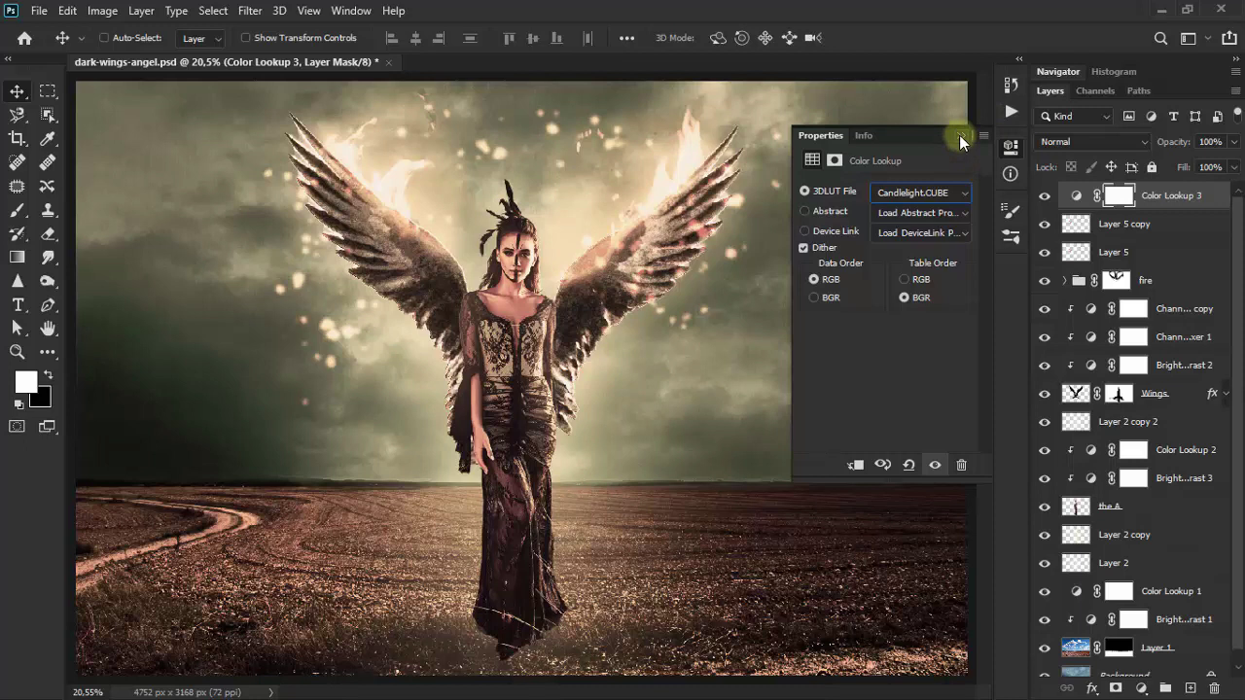
{"action": "left_click", "coordinate": [960, 136]}
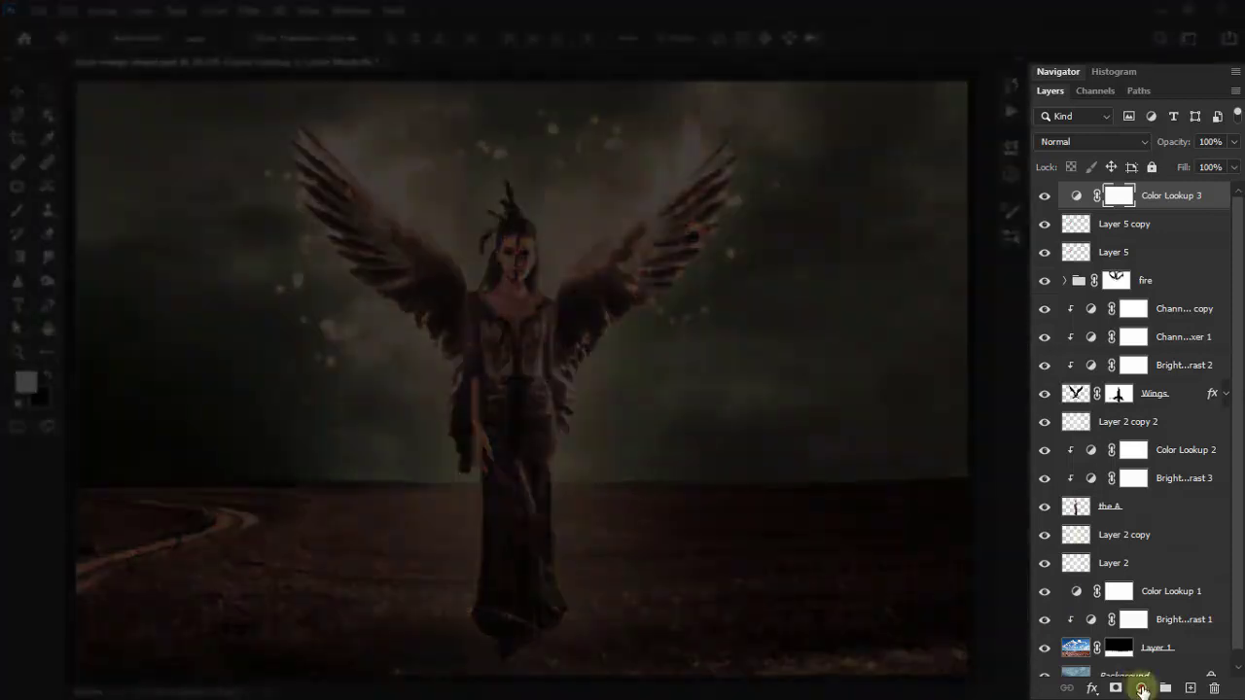
- Add a Color Balance layer with midtones Cyan–Red -19, Magenta–Green +9, Yellow–Blue +12
{"action": "left_click", "coordinate": [1142, 687]}
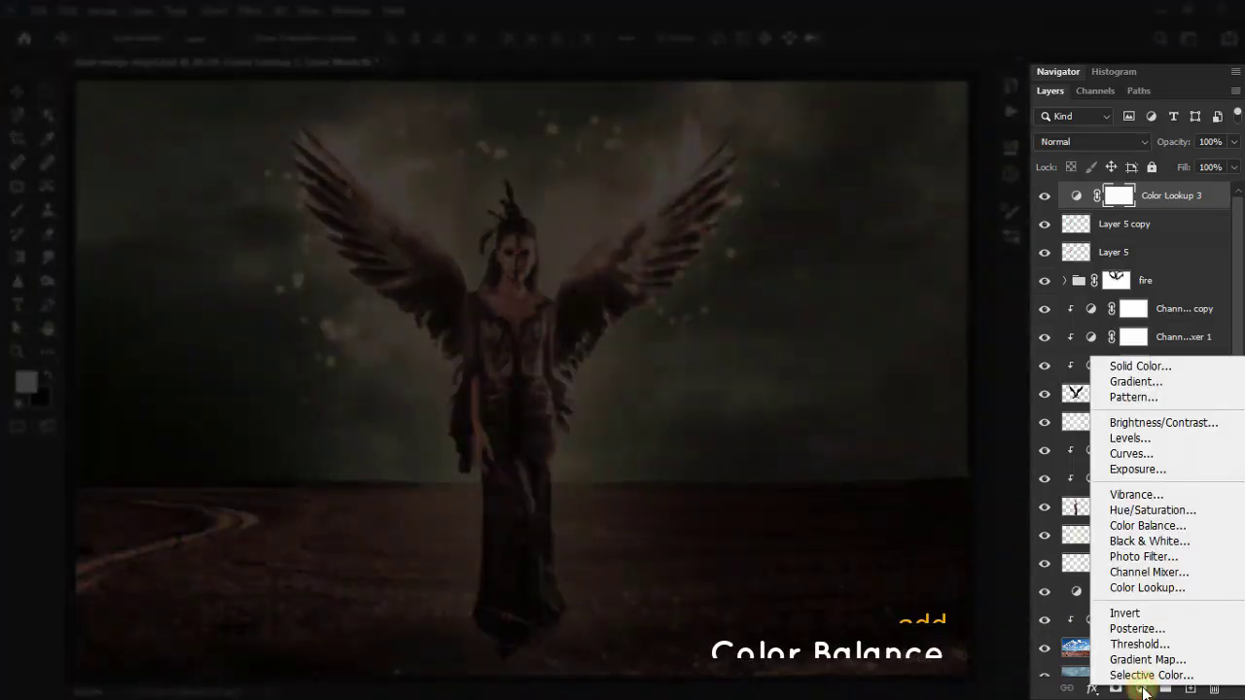
{"action": "left_click", "coordinate": [1147, 526]}
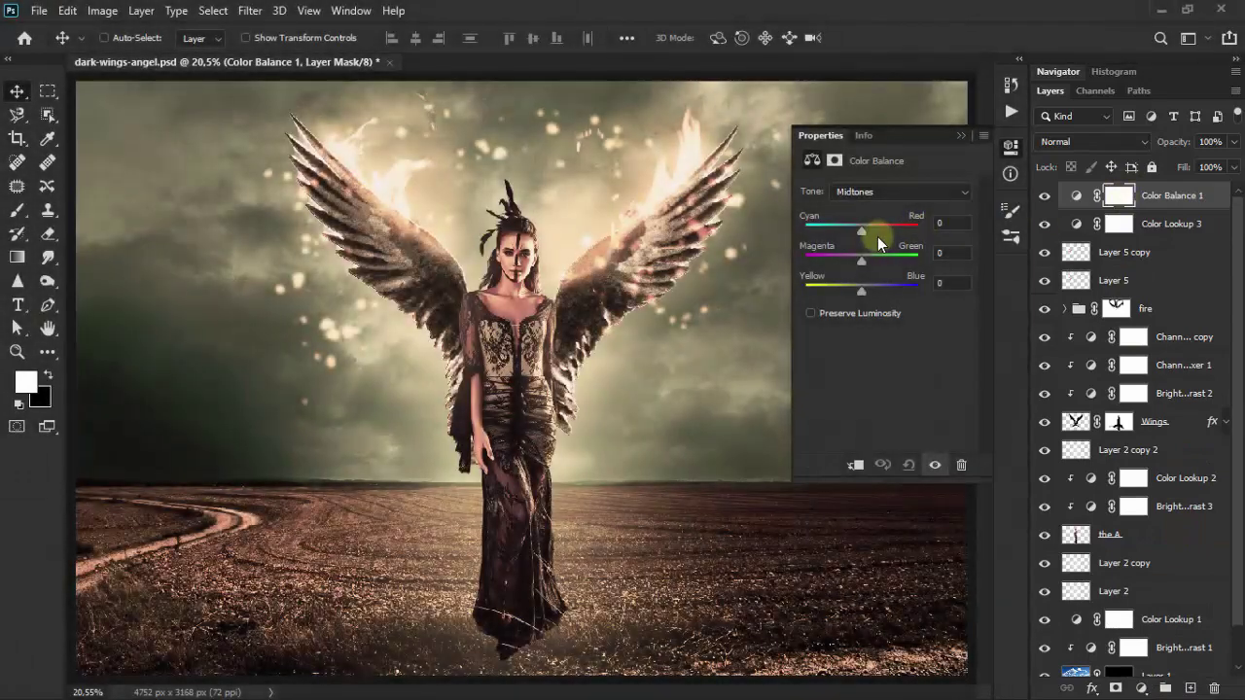
{"action": "left_click_drag", "start_coordinate": [858, 235], "coordinate": [849, 234]}
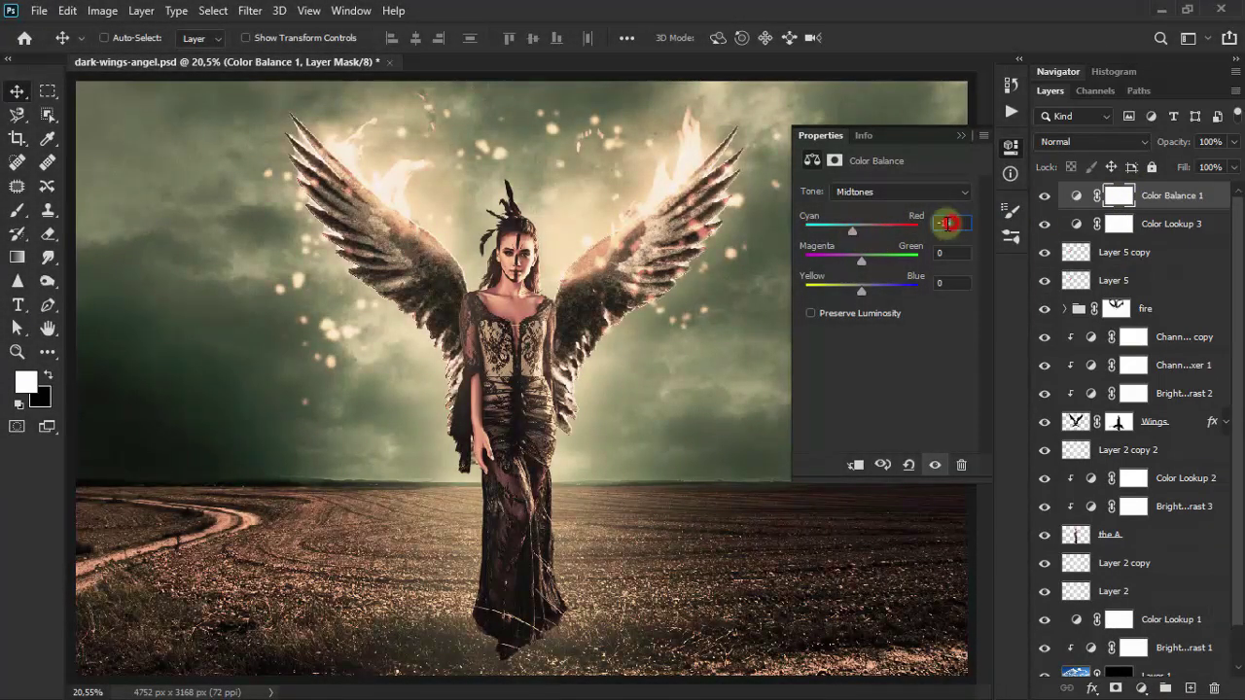
{"action": "type", "text": "-15"}
{"action": "left_click_drag", "start_coordinate": [863, 263], "coordinate": [871, 263]}
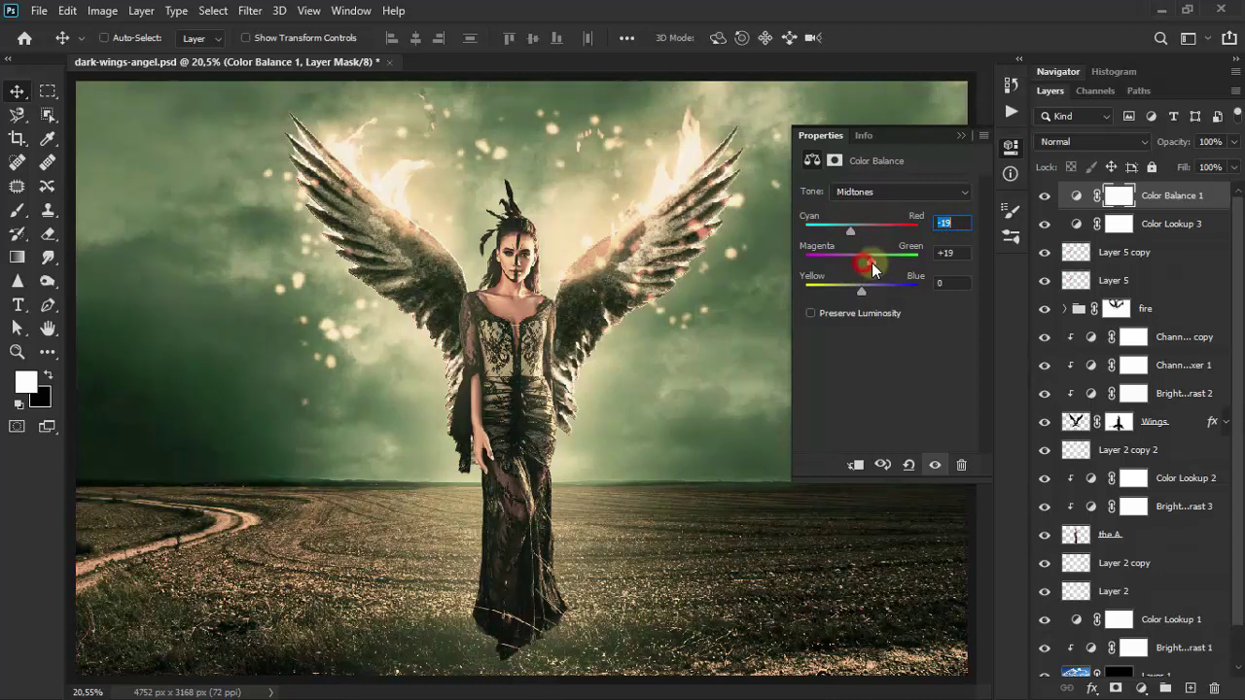
{"action": "left_click", "coordinate": [948, 255]}
{"action": "type", "text": "9"}
{"action": "left_click_drag", "start_coordinate": [861, 293], "coordinate": [867, 293]}
{"action": "left_click", "coordinate": [944, 282]}
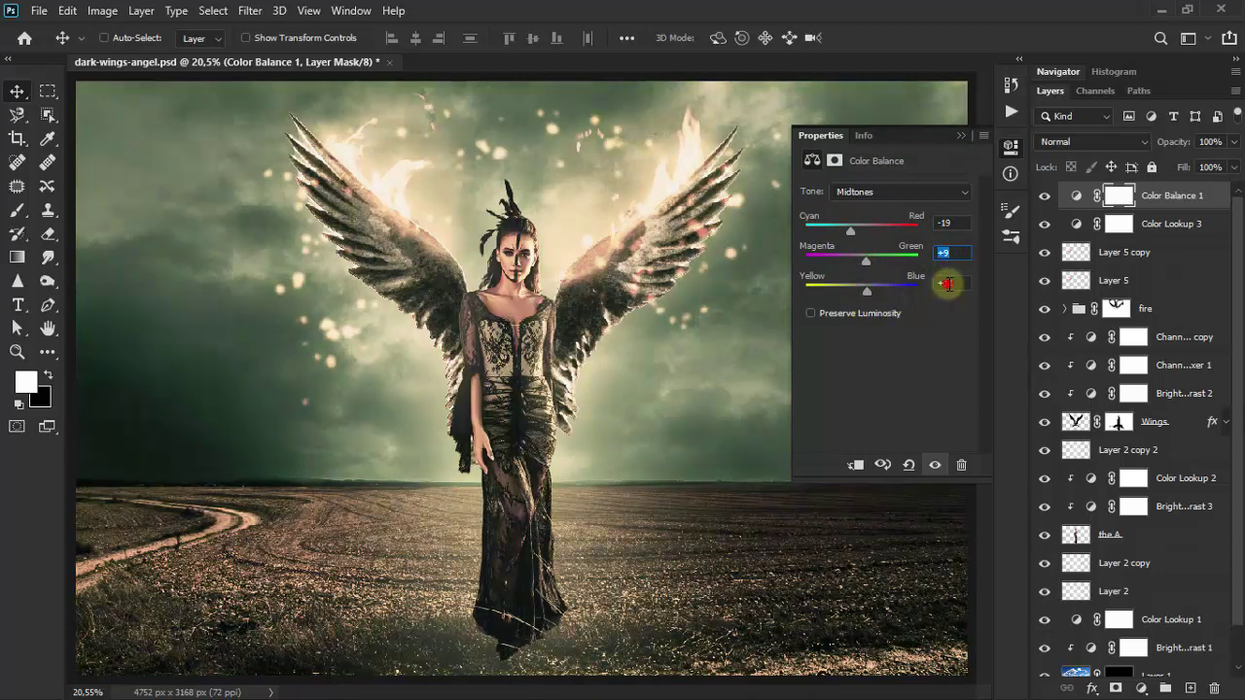
{"action": "key", "text": "Up"}
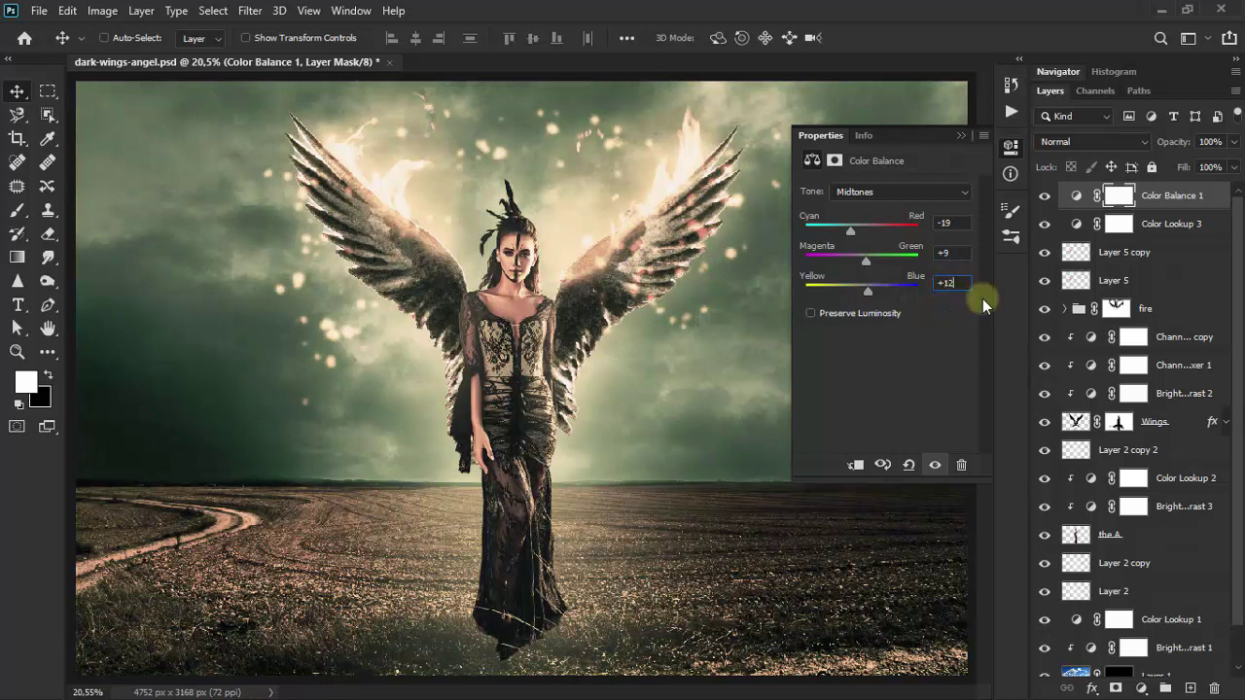
{"action": "left_click", "coordinate": [960, 133]}
{"action": "left_click", "coordinate": [1046, 198]}
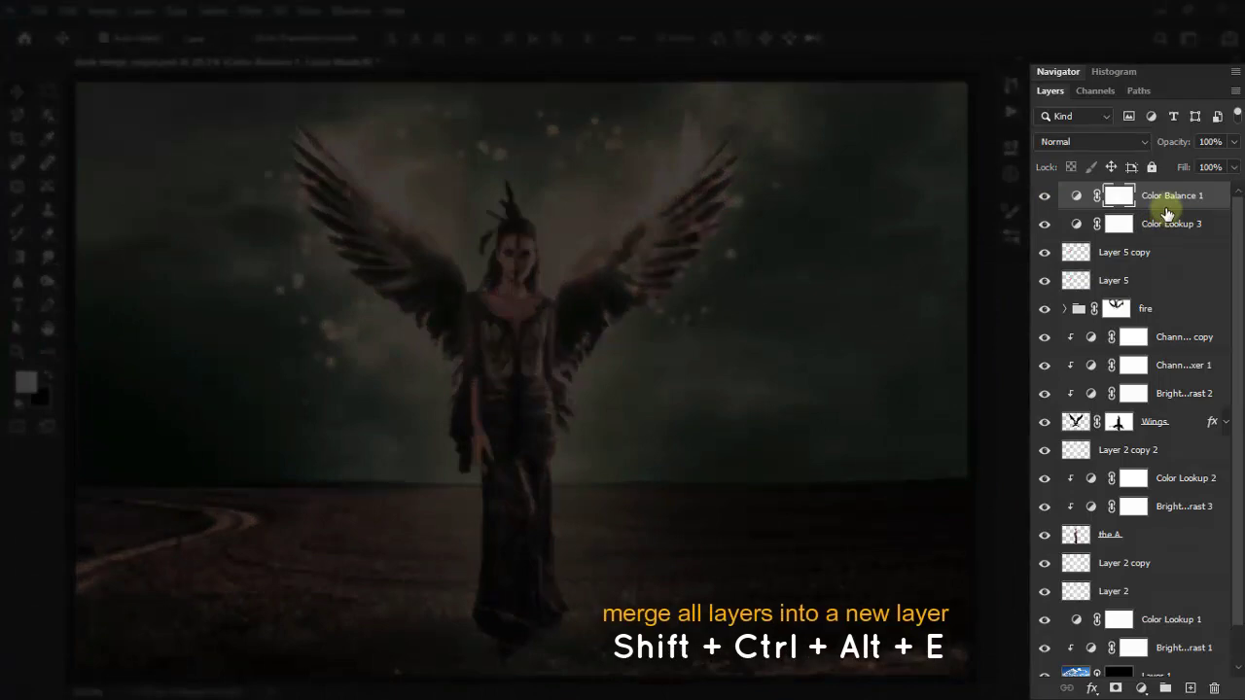
- Stamp all visible layers into Layer 6 and apply Smart Blur at radius 3.0, threshold 25
{"action": "key", "text": "ctrl+shift+alt+e"}
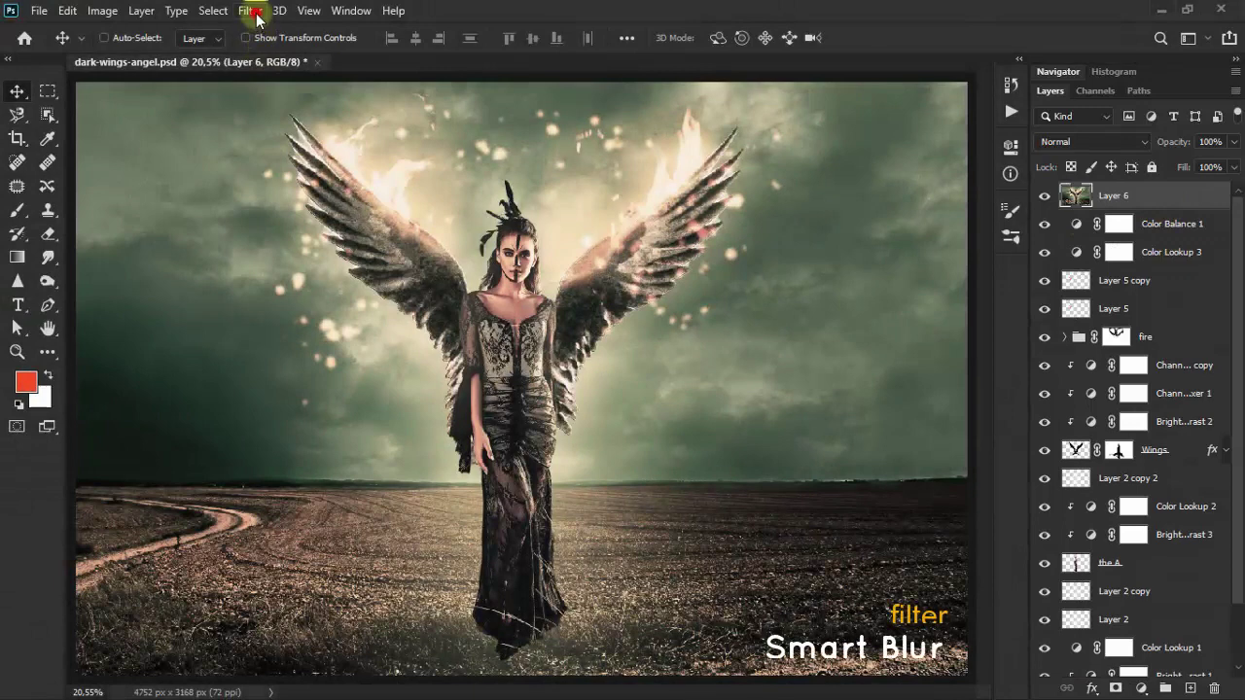
{"action": "left_click", "coordinate": [250, 10]}
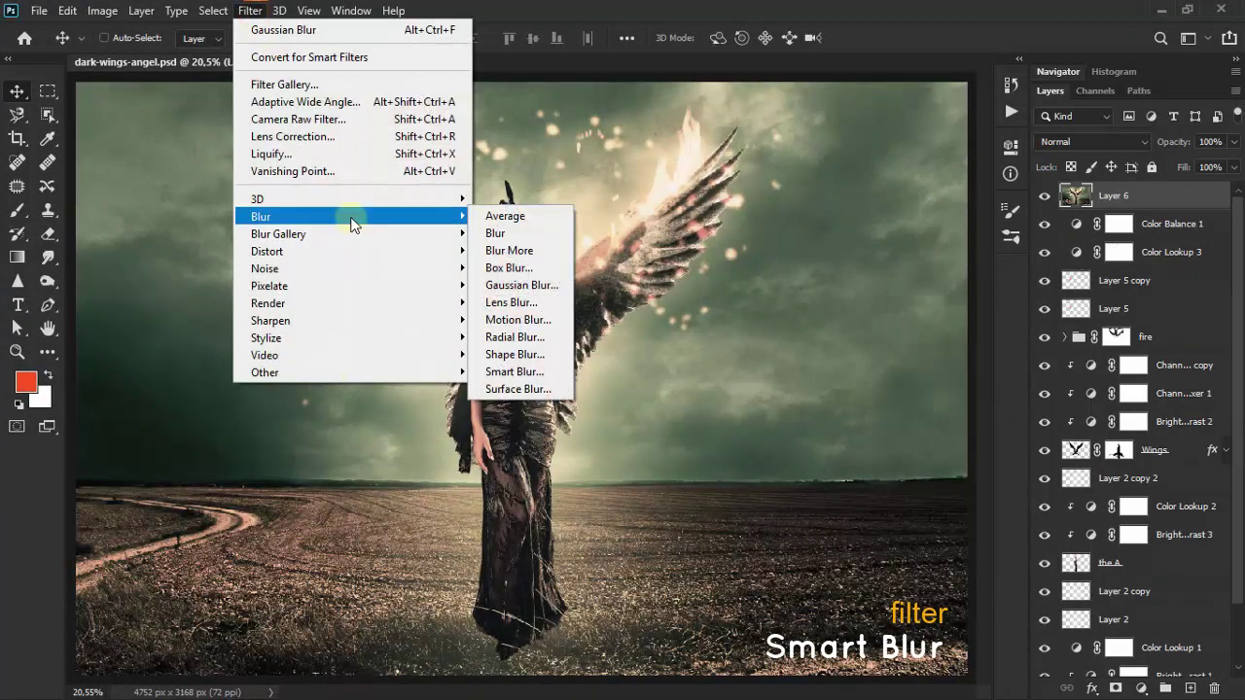
{"action": "mouse_move", "coordinate": [260, 216]}
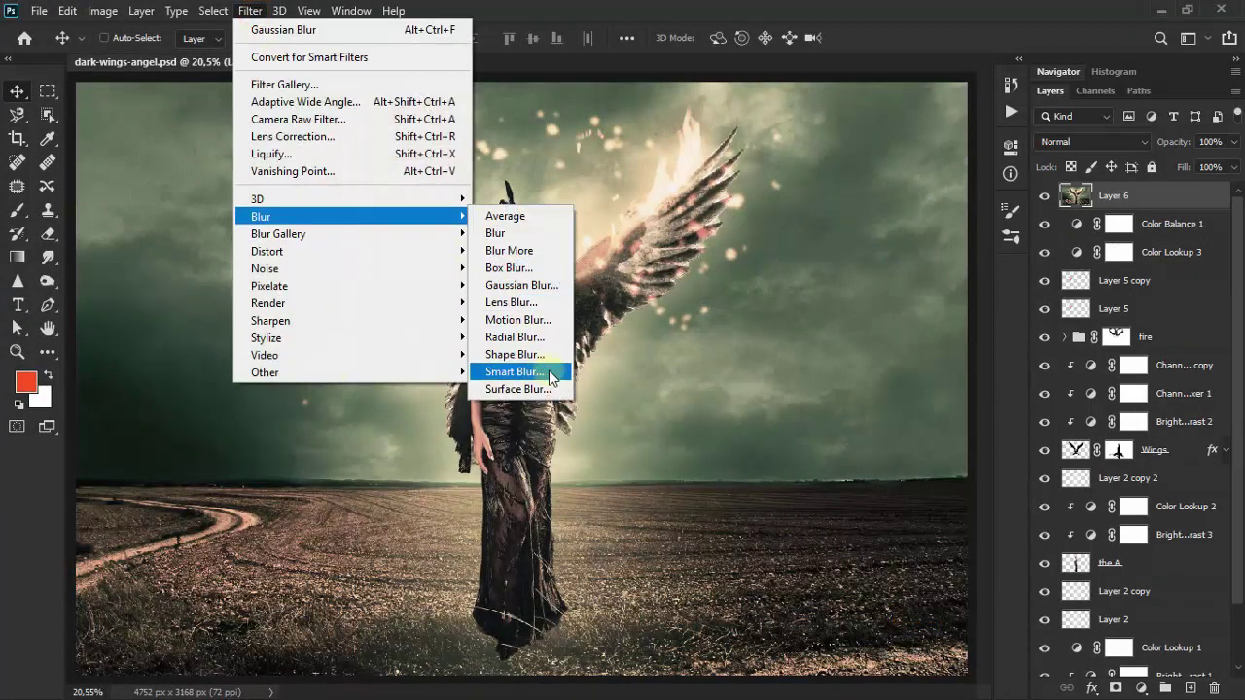
{"action": "left_click", "coordinate": [550, 371]}
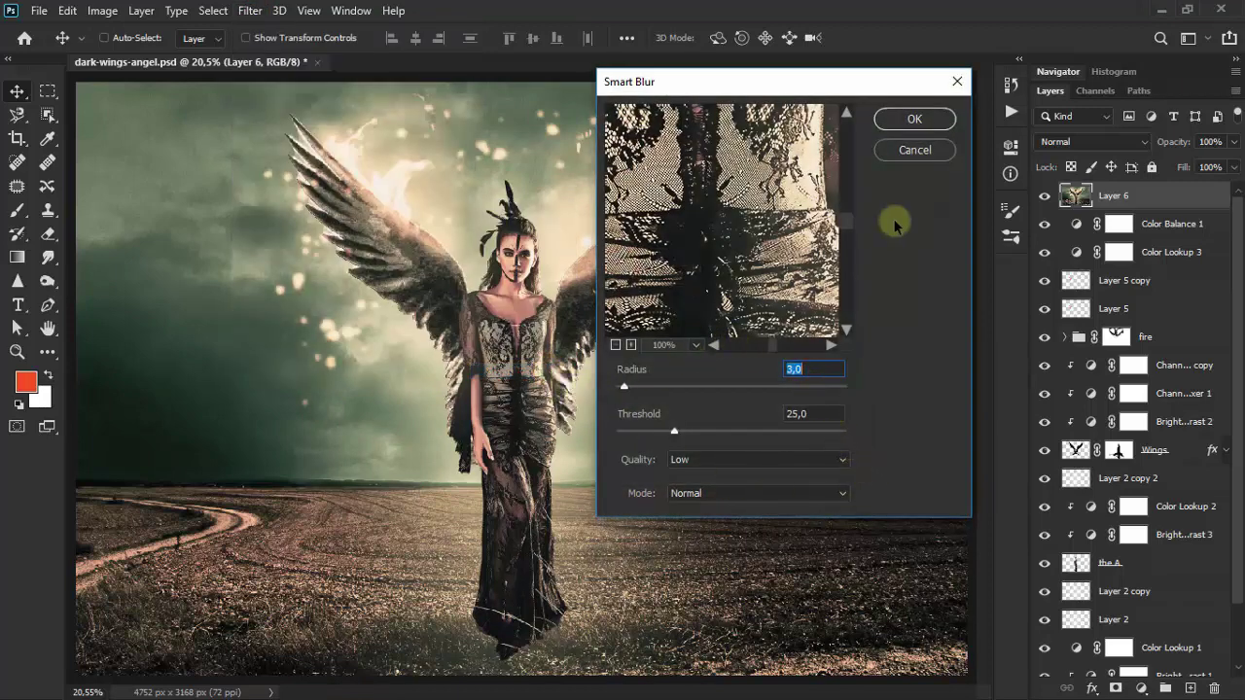
{"action": "left_click_drag", "start_coordinate": [757, 210], "coordinate": [787, 380]}
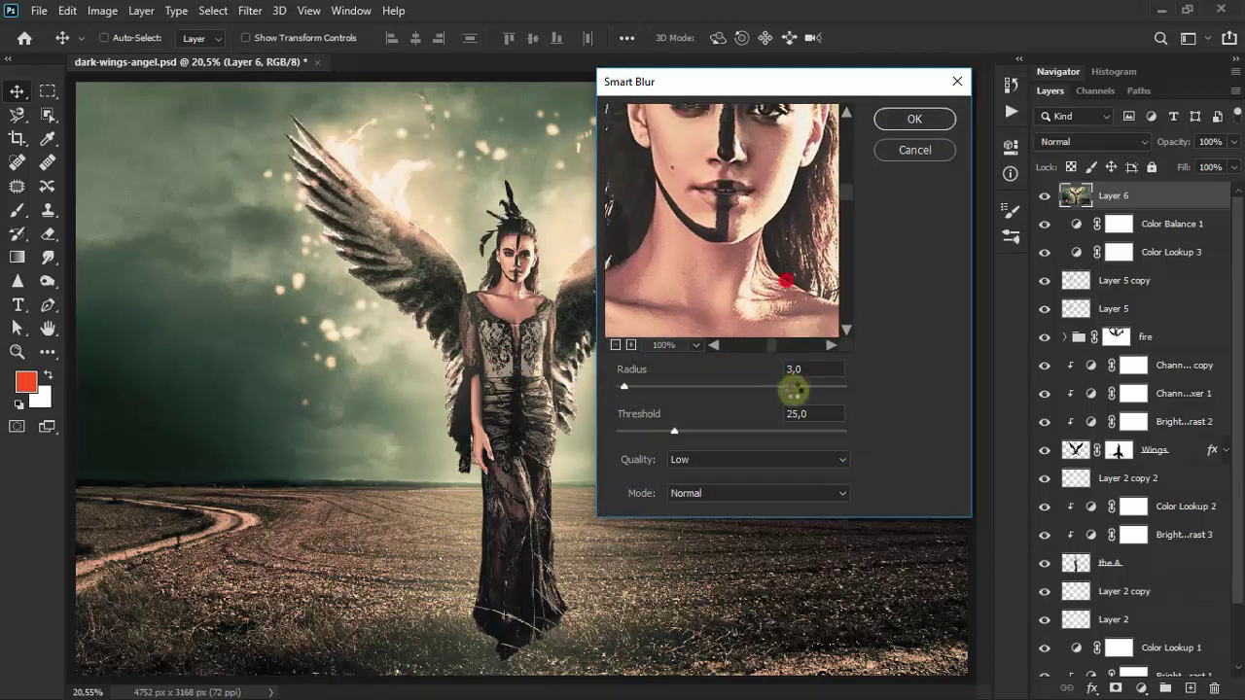
{"action": "left_click_drag", "start_coordinate": [766, 276], "coordinate": [786, 274]}
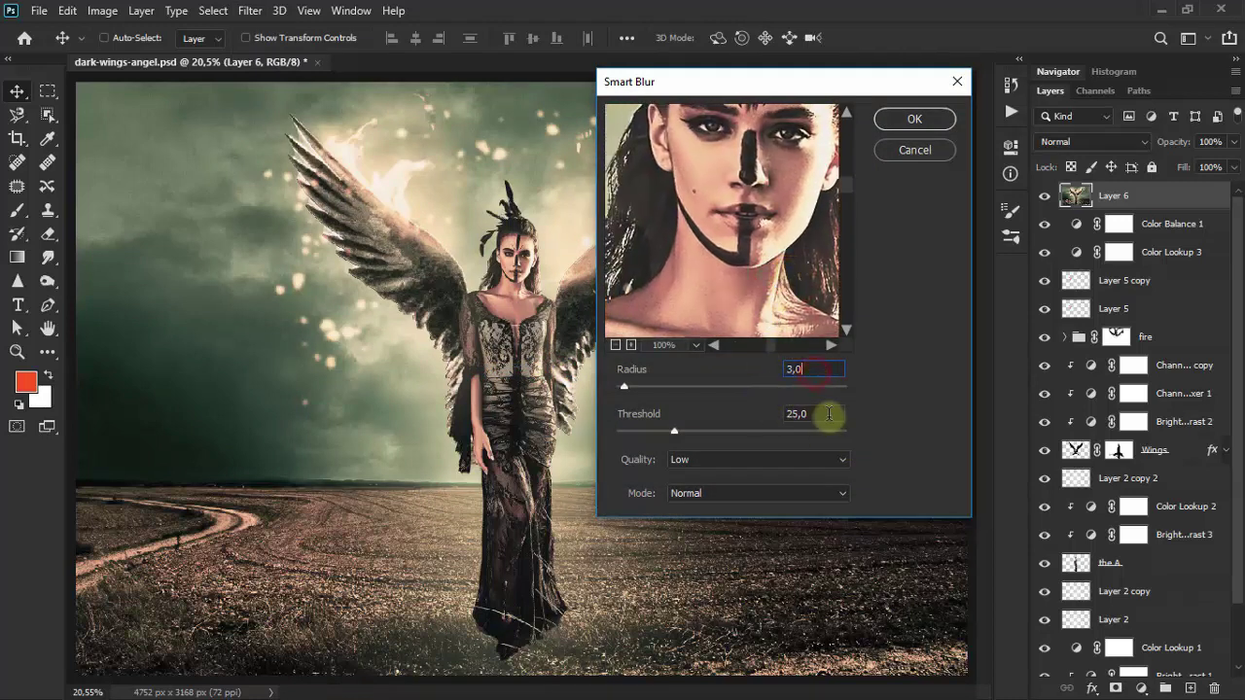
{"action": "left_click", "coordinate": [804, 249]}
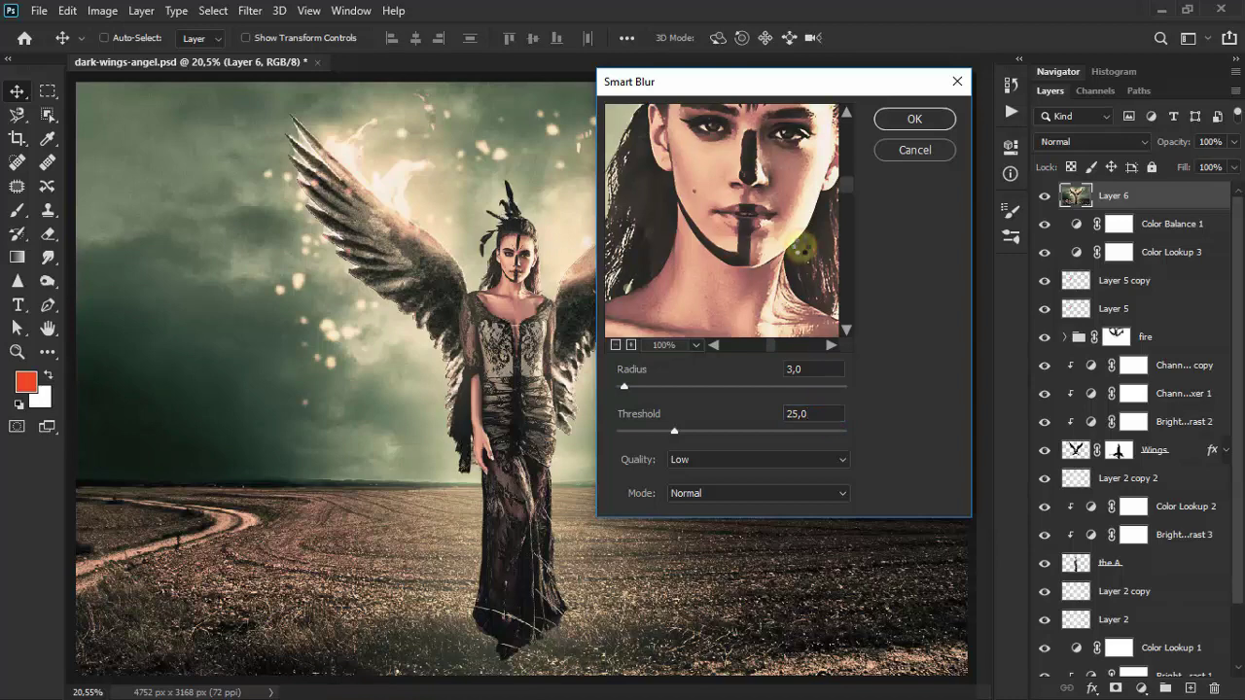
{"action": "left_click", "coordinate": [915, 121]}
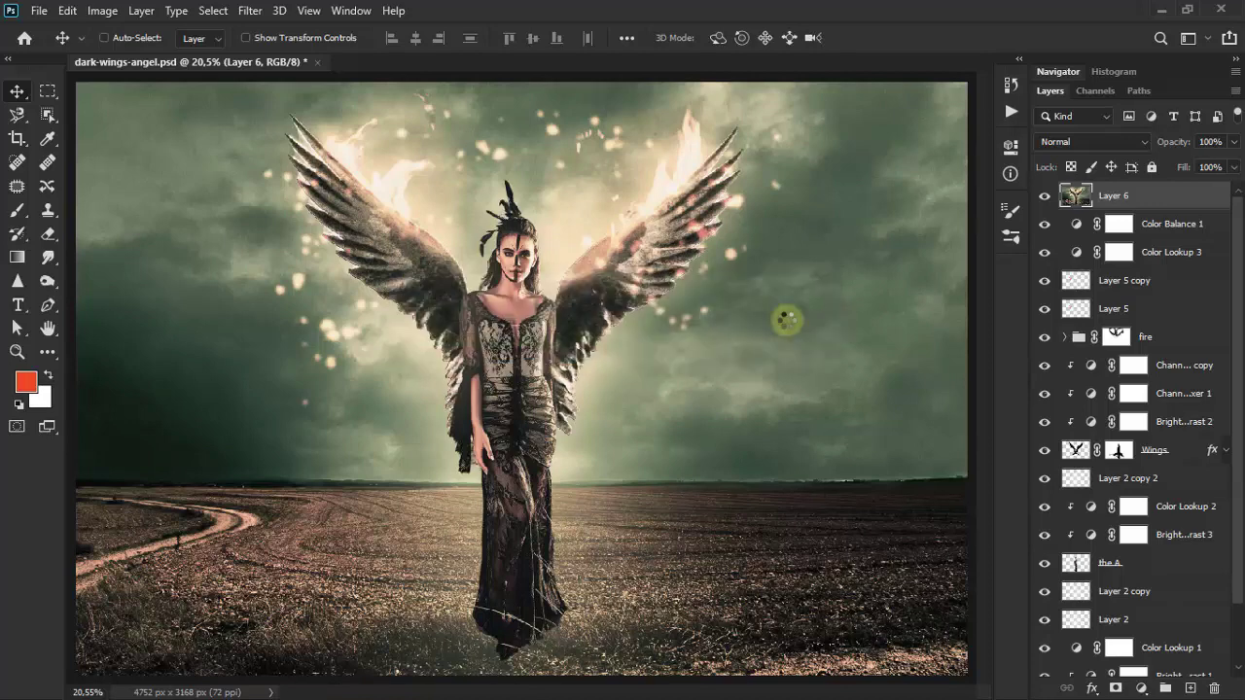
- Set Layer 6's blend mode to Luminosity and compare the result
{"action": "left_click", "coordinate": [1087, 142]}
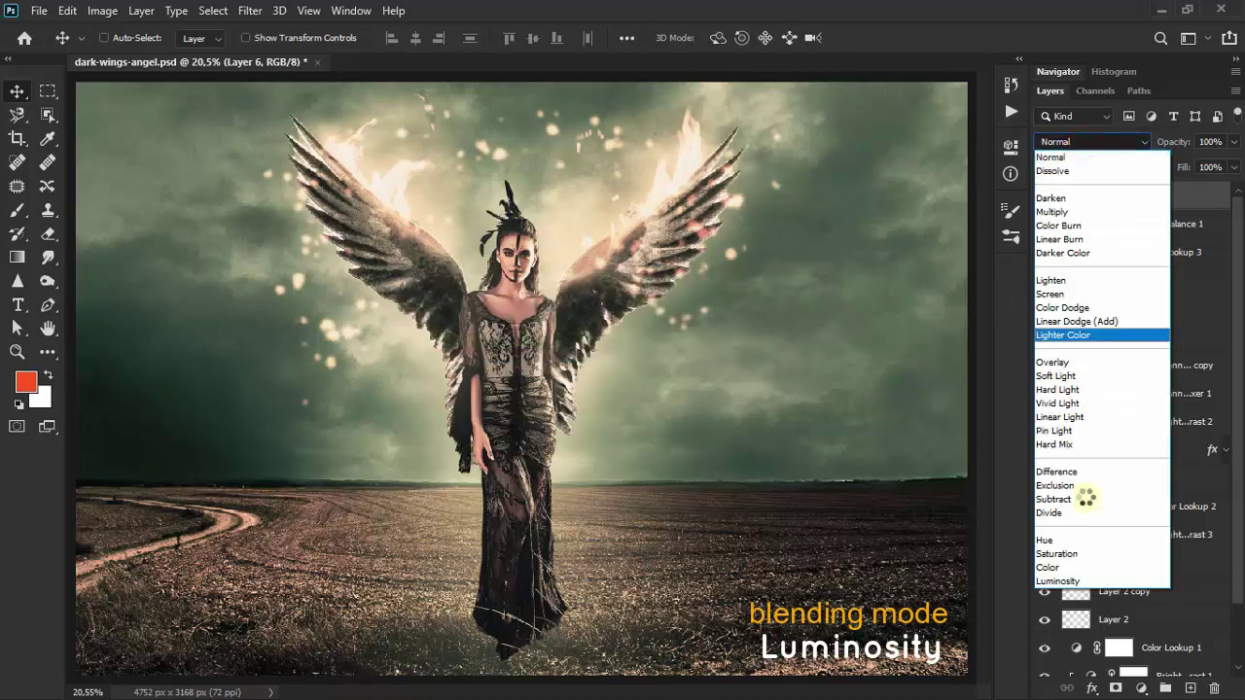
{"action": "left_click", "coordinate": [1060, 580]}
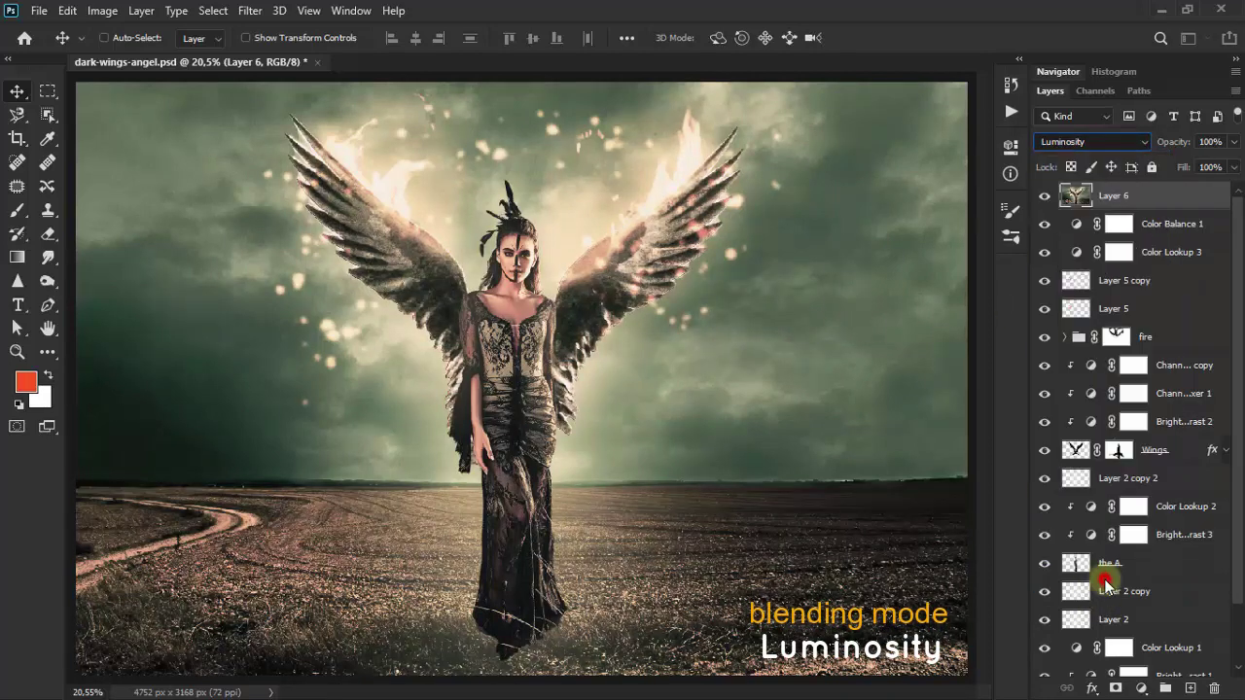
{"action": "left_click", "coordinate": [1049, 198]}
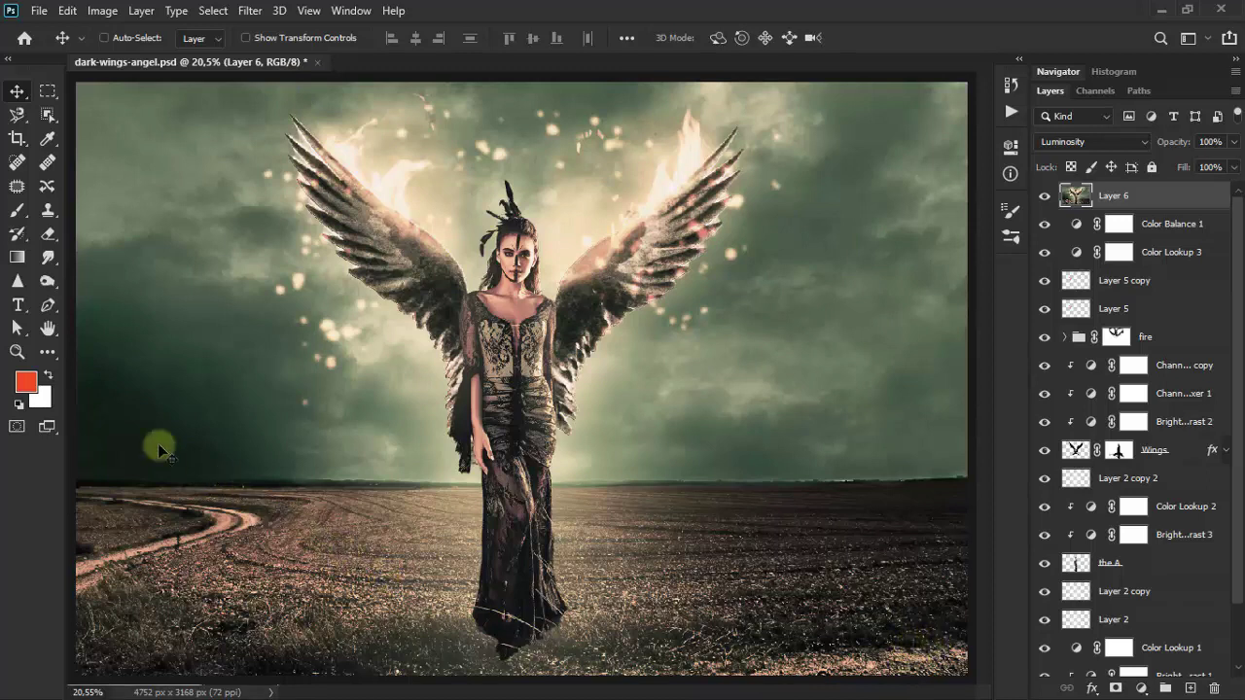
{"action": "left_click", "coordinate": [15, 353]}
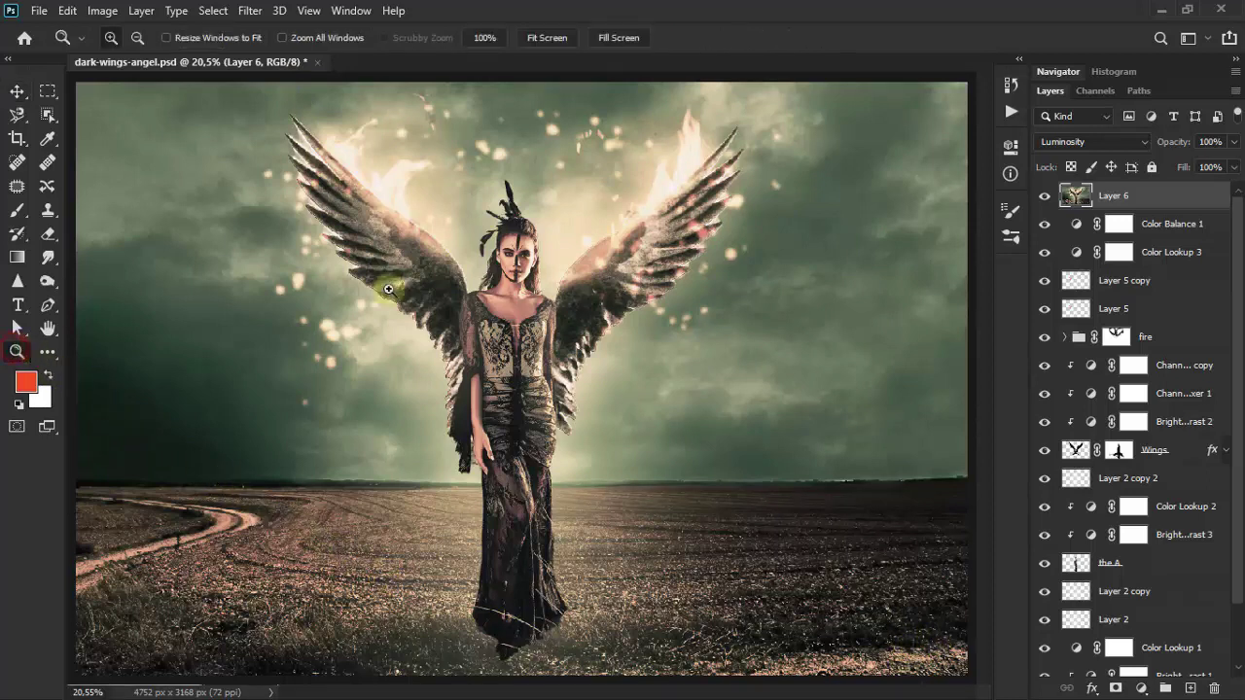
{"action": "right_click", "coordinate": [545, 261]}
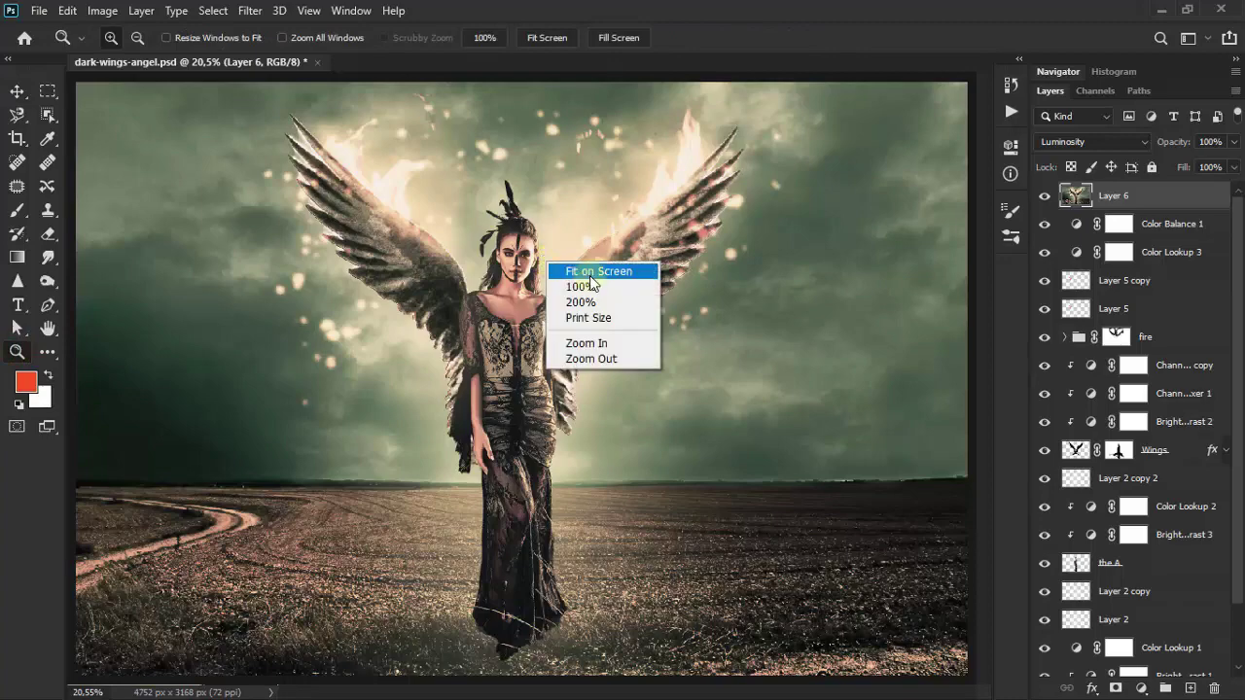
{"action": "left_click", "coordinate": [582, 287]}
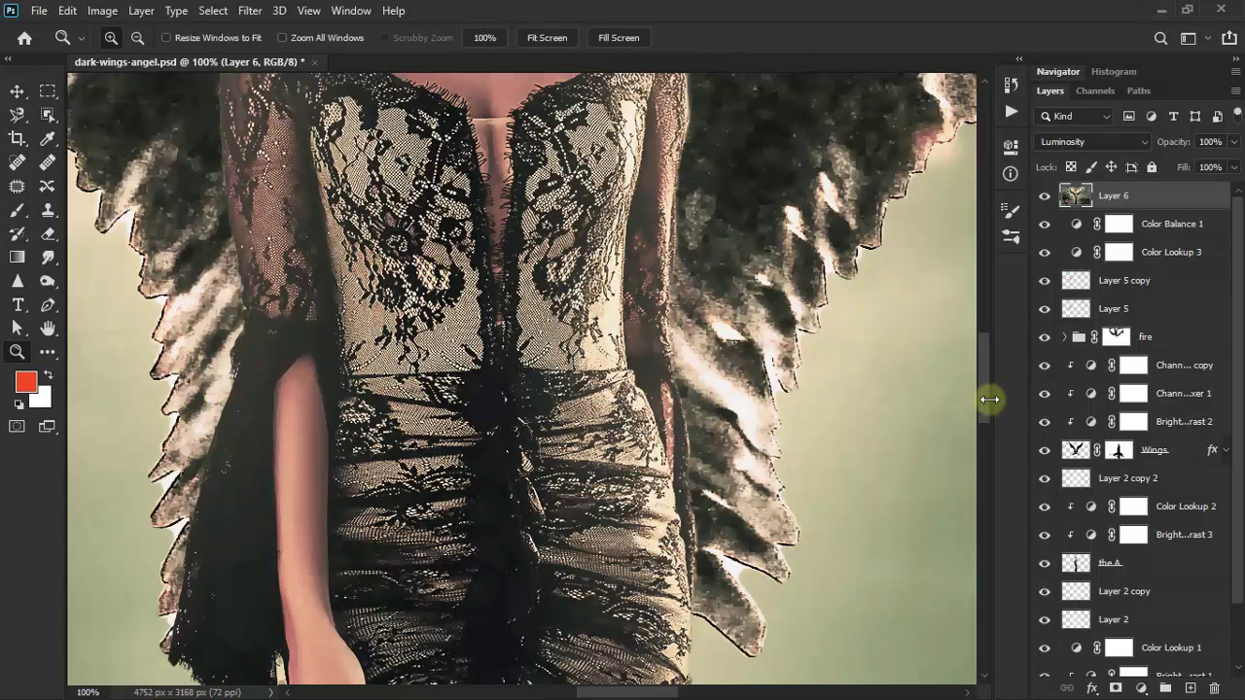
{"action": "left_click_drag", "start_coordinate": [989, 399], "coordinate": [999, 328]}
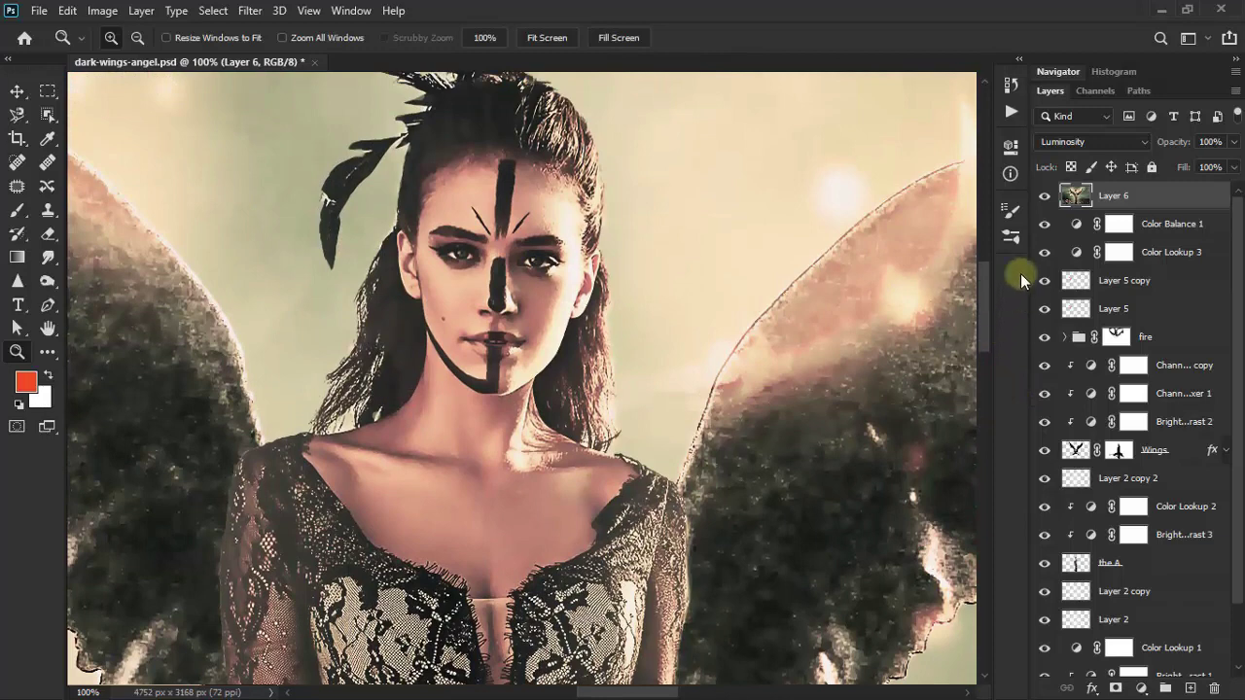
{"action": "left_click", "coordinate": [1041, 197]}
{"action": "left_click", "coordinate": [1042, 197]}
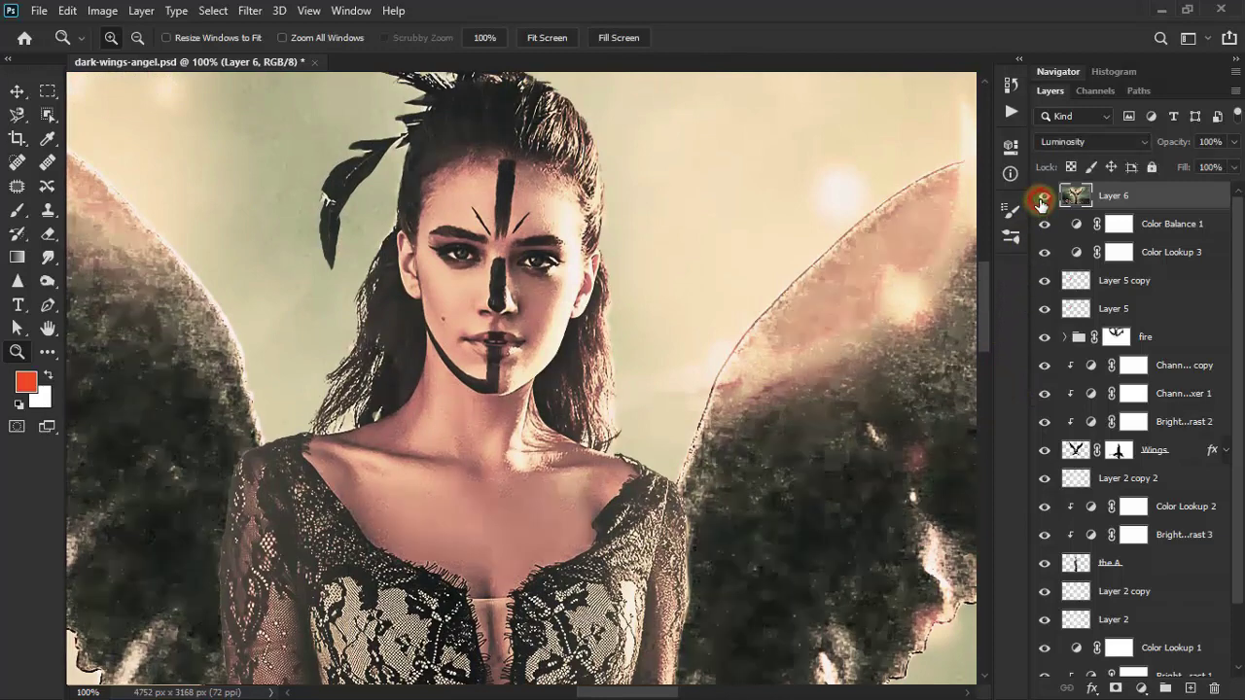
{"action": "left_click", "coordinate": [1041, 198]}
{"action": "left_click", "coordinate": [1041, 199]}
{"action": "right_click", "coordinate": [394, 293]}
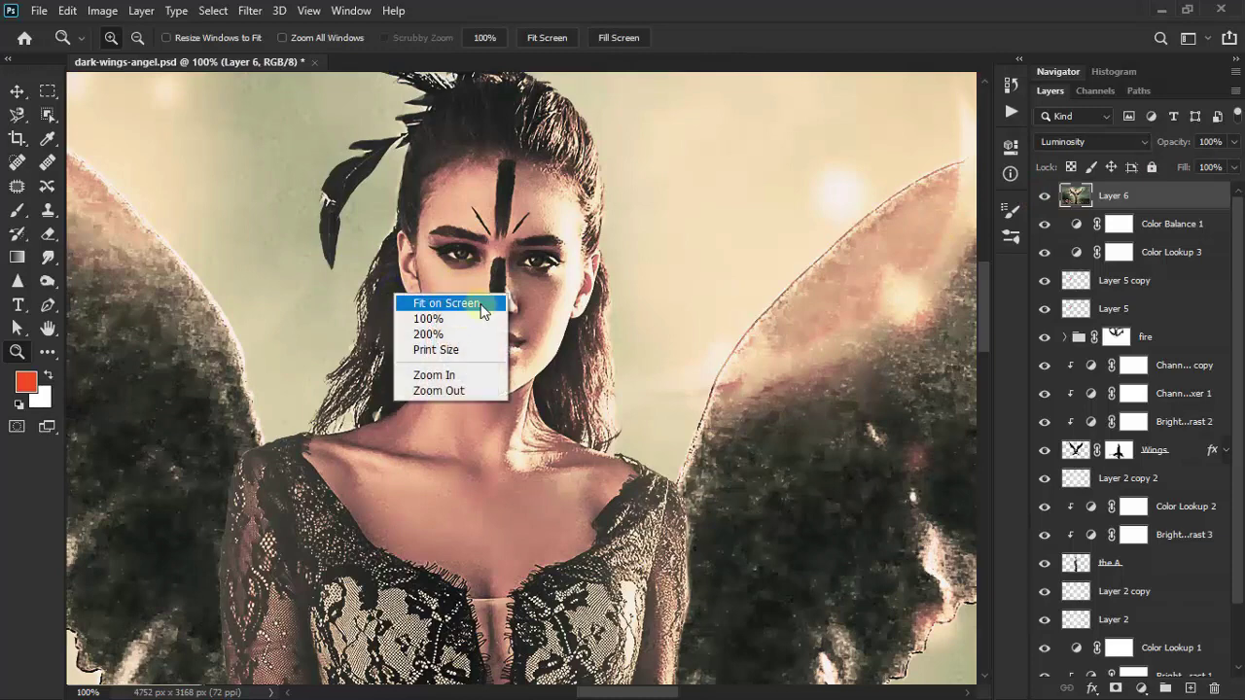
{"action": "left_click", "coordinate": [445, 304]}
{"action": "left_click", "coordinate": [17, 90]}
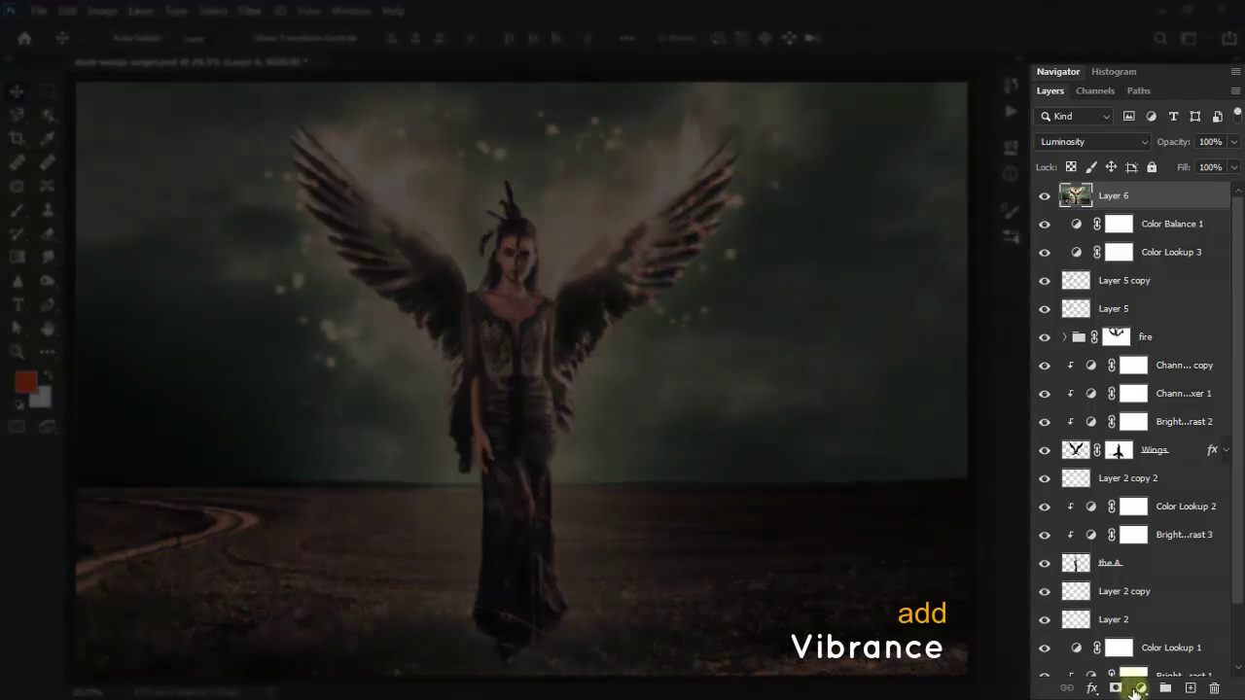
- Add a Vibrance layer (Vibrance -2, Saturation +31) blending in Color mode, and compare the grade
{"action": "left_click", "coordinate": [1143, 689]}
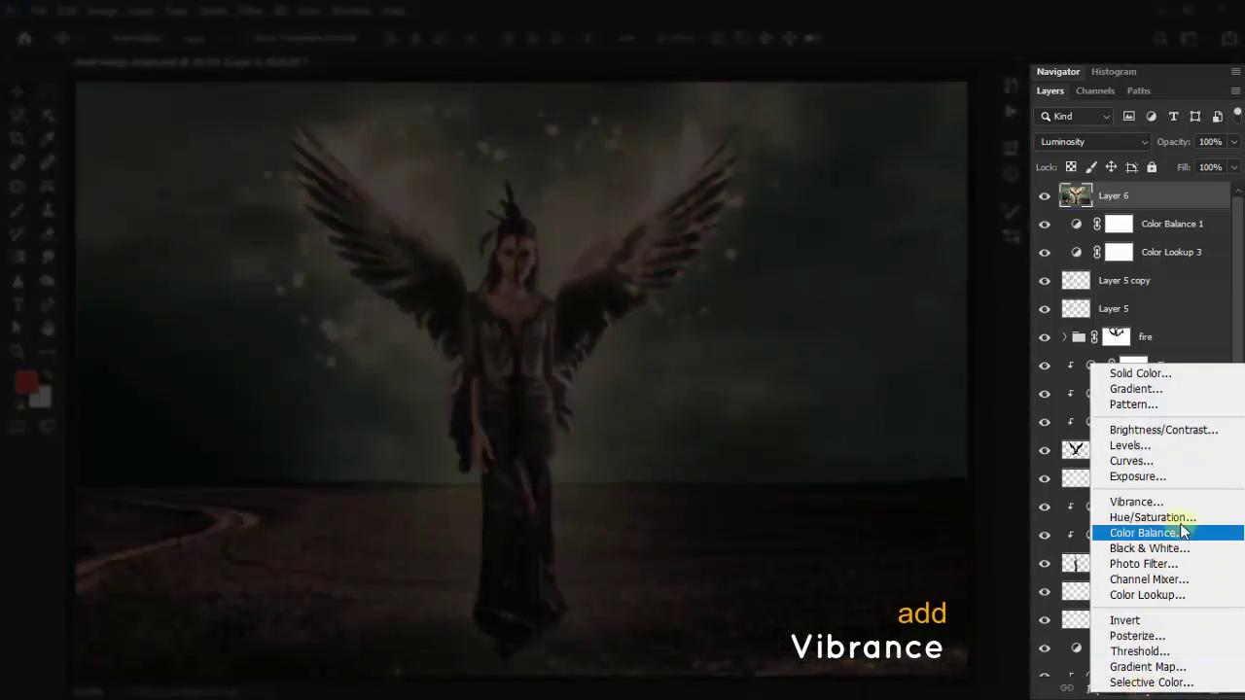
{"action": "left_click", "coordinate": [1186, 503]}
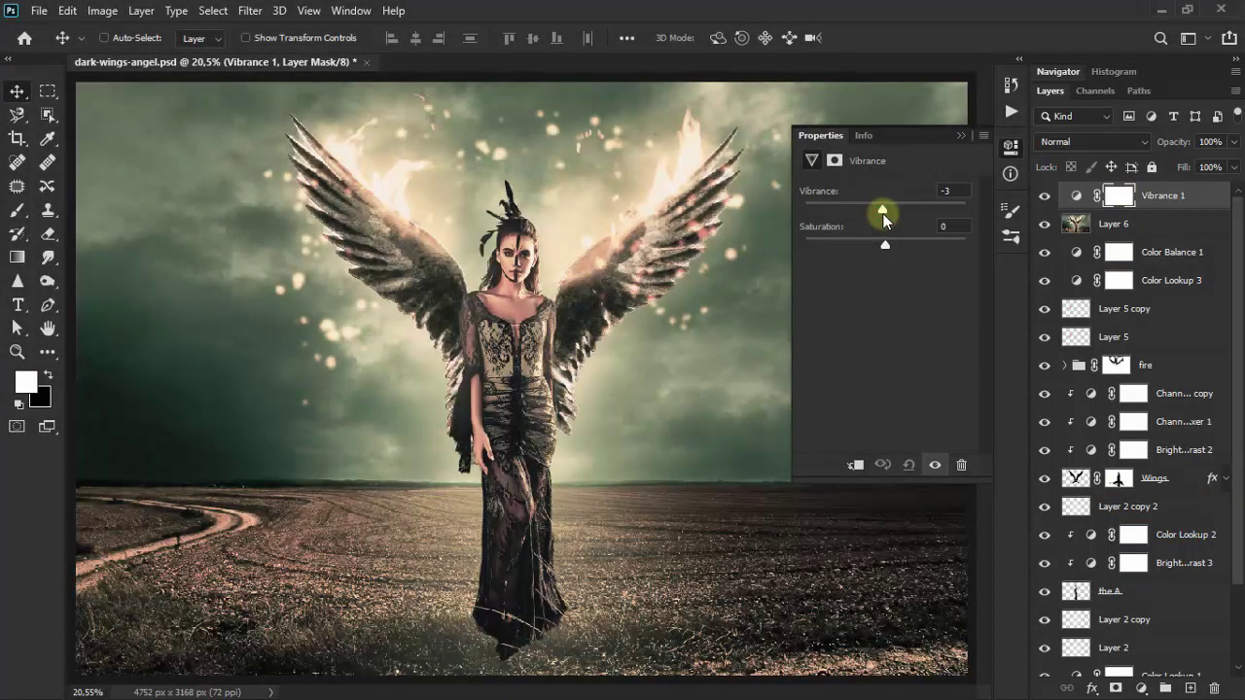
{"action": "left_click_drag", "start_coordinate": [891, 247], "coordinate": [919, 249]}
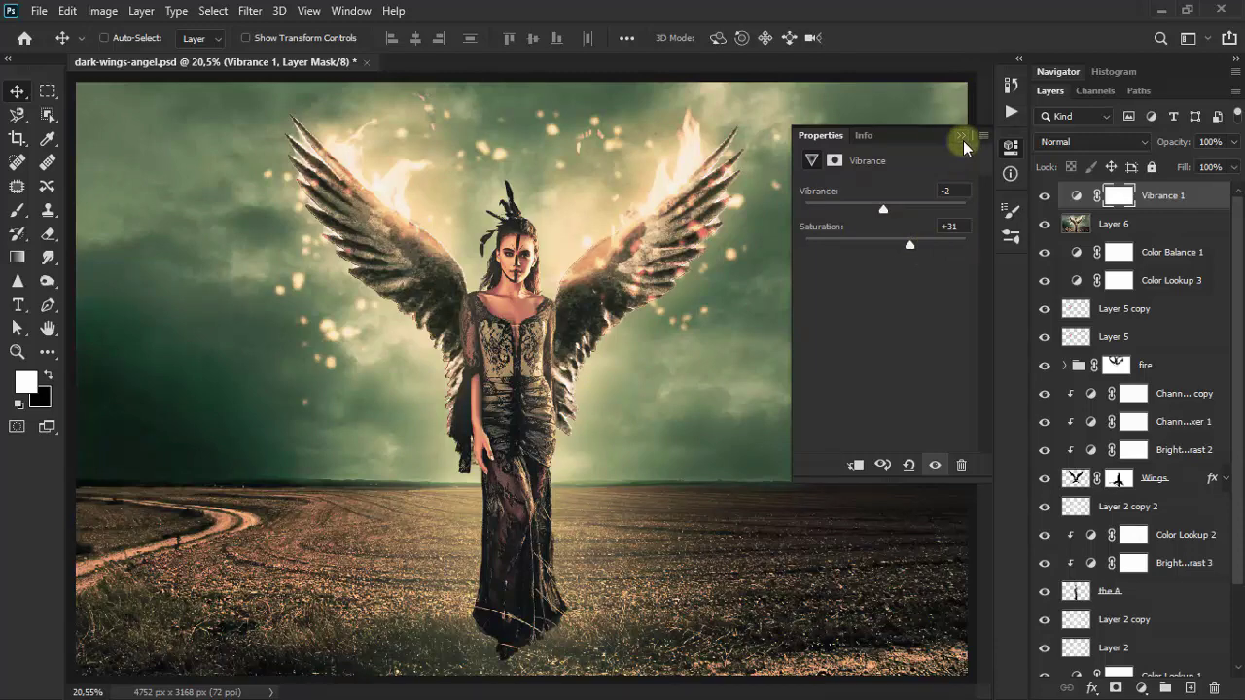
{"action": "left_click", "coordinate": [963, 142]}
{"action": "left_click", "coordinate": [1062, 142]}
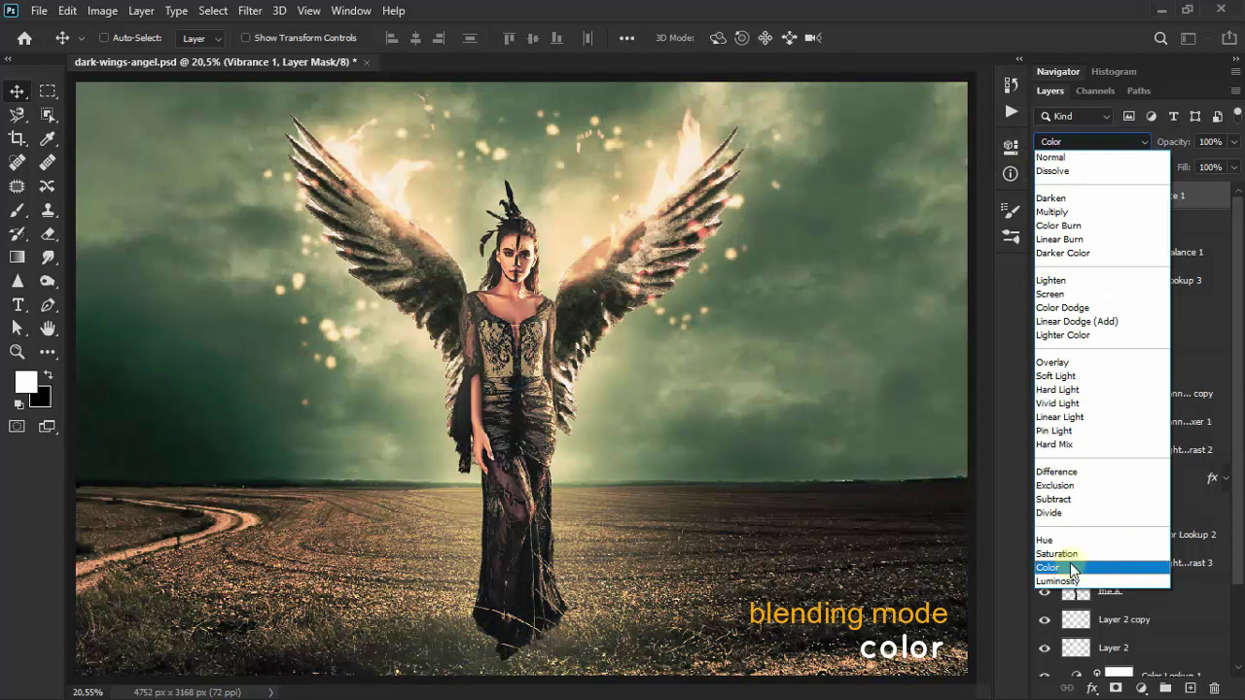
{"action": "left_click", "coordinate": [1050, 567]}
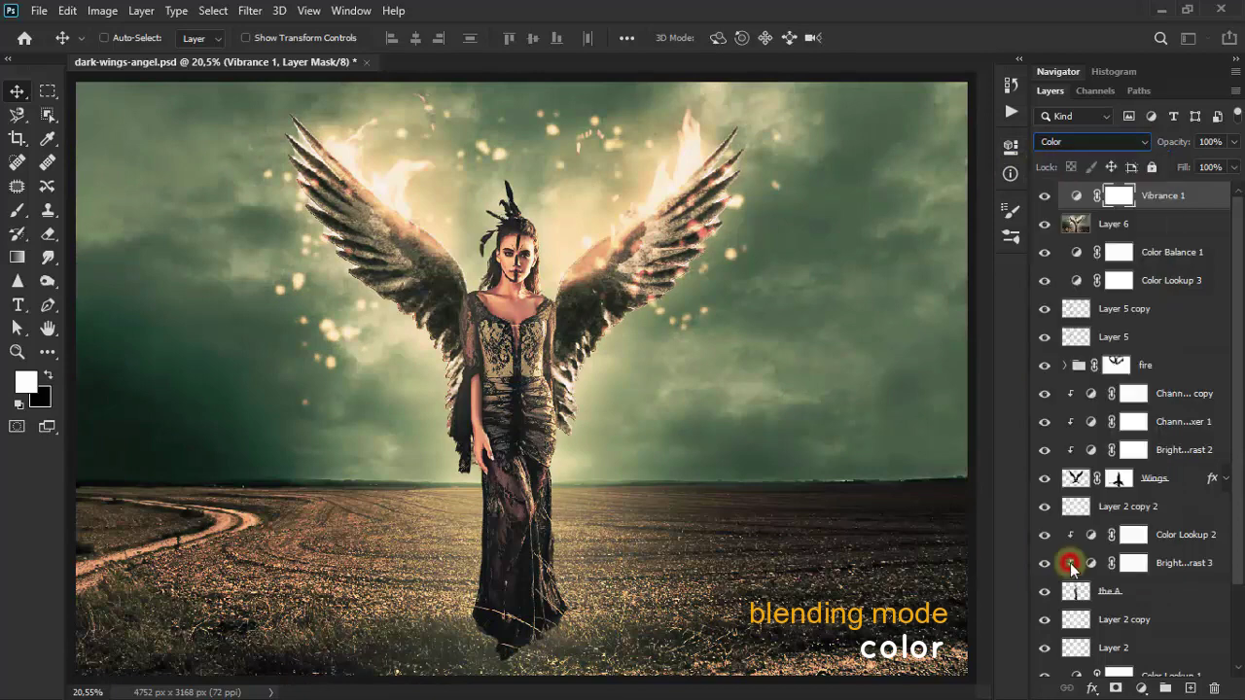
{"action": "left_click", "coordinate": [1043, 199]}
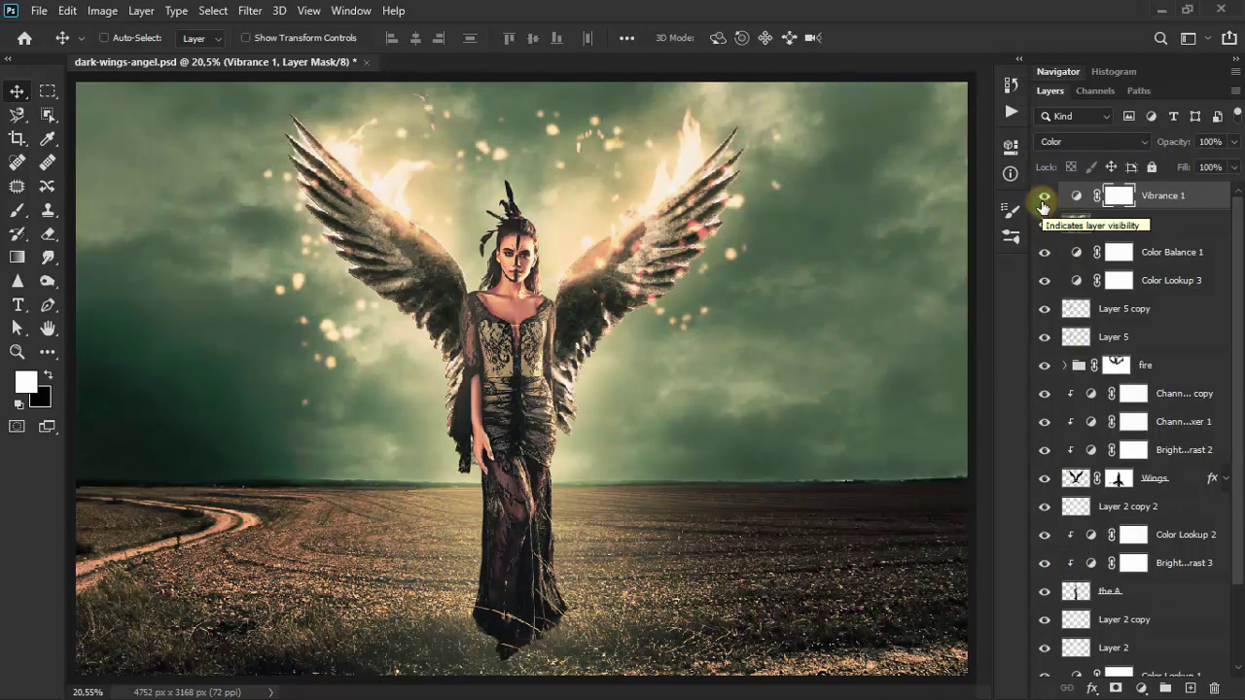
{"action": "scroll", "coordinate": [1185, 450], "scroll_direction": "down", "scroll_amount": 2}
{"action": "scroll", "coordinate": [1184, 450], "scroll_direction": "down", "scroll_amount": 2}
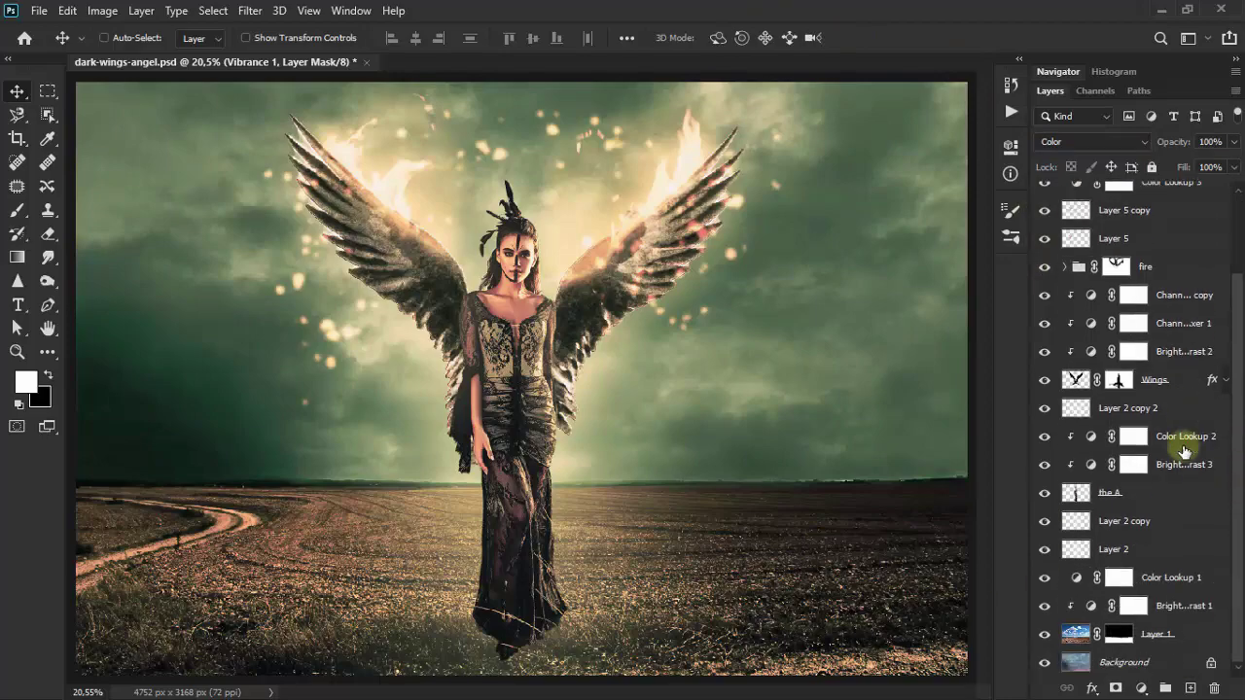
{"action": "scroll", "coordinate": [1184, 451], "scroll_direction": "up", "scroll_amount": 2}
{"action": "scroll", "coordinate": [1184, 451], "scroll_direction": "up", "scroll_amount": 2}
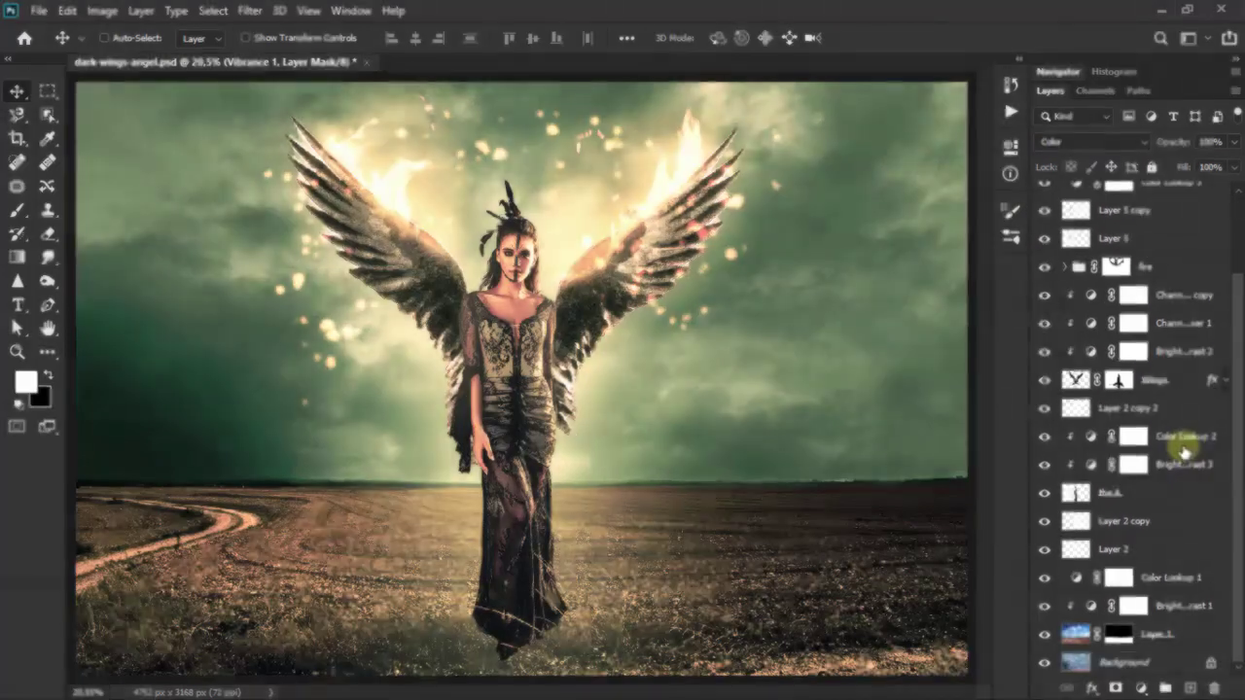